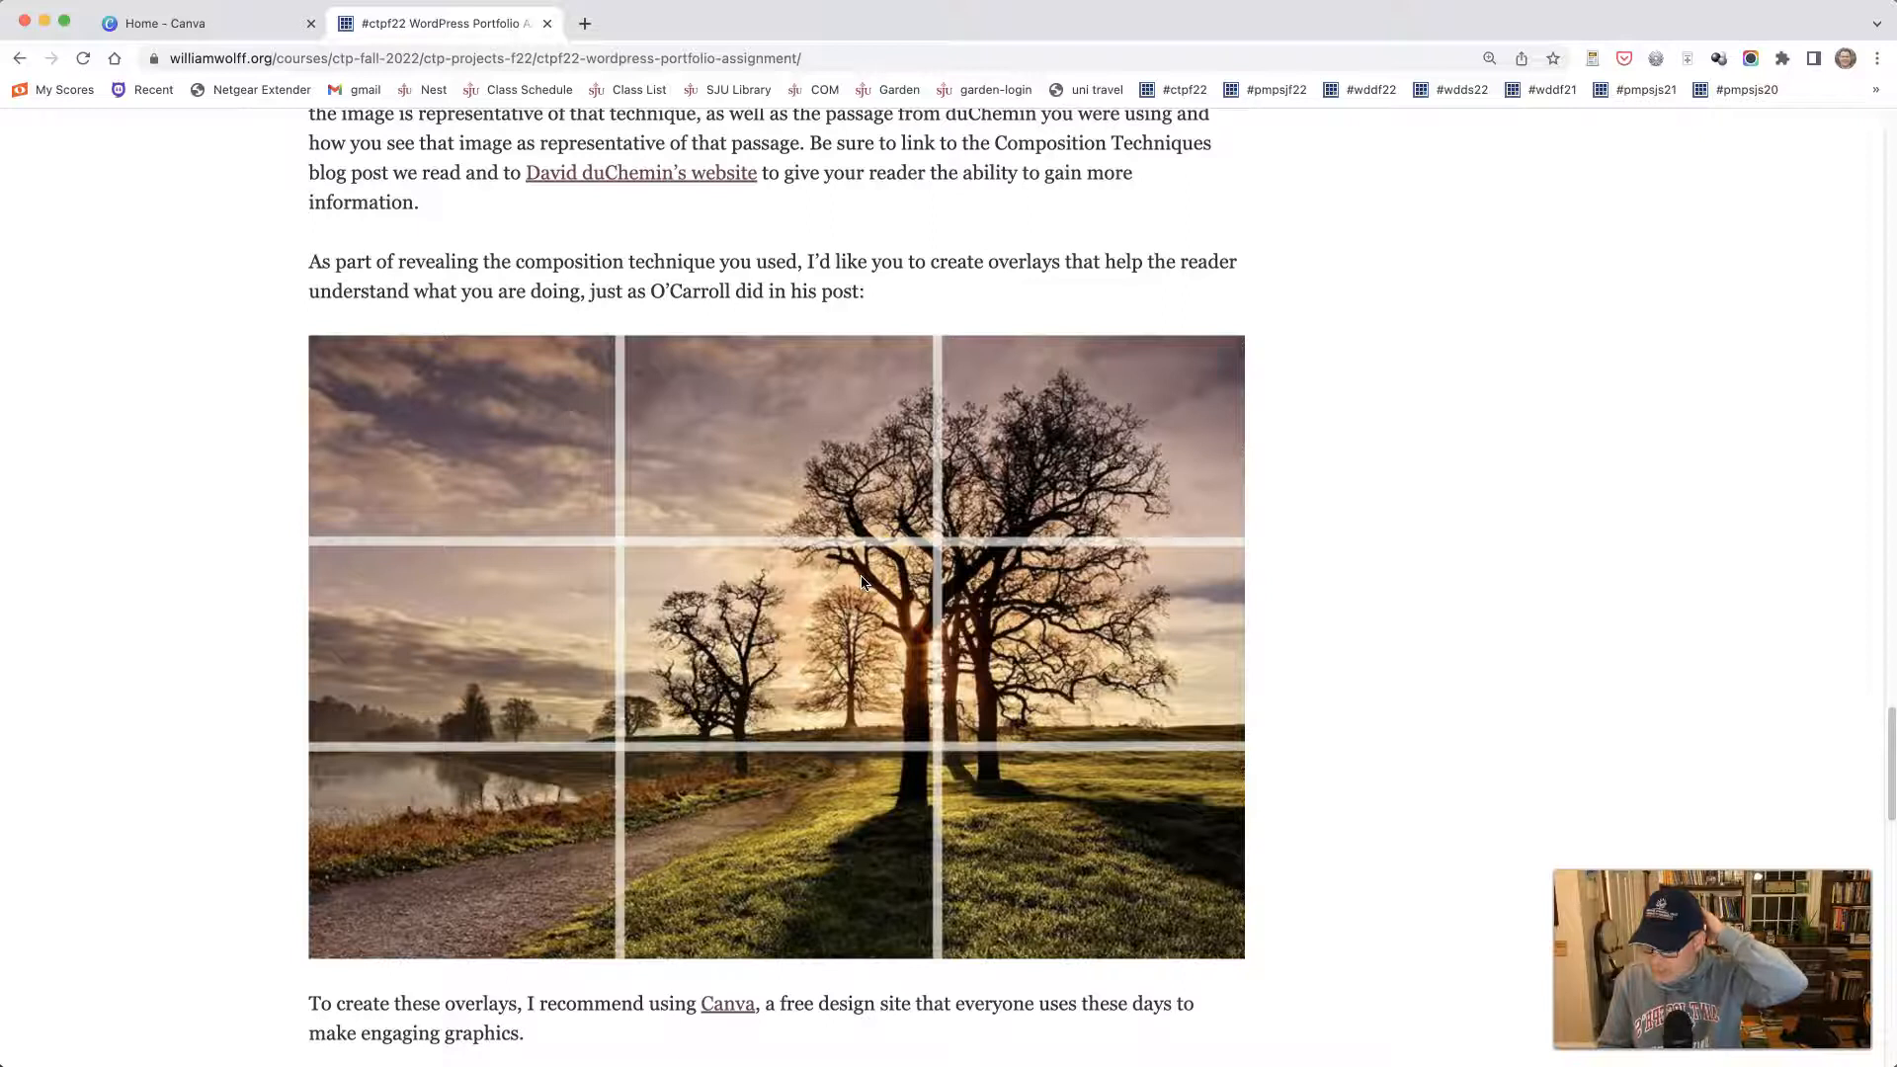
- Review the Post 2: Photography Reflection prompt and its rule of thirds grid links on the assignment page
scroll(861, 581, up, 5)
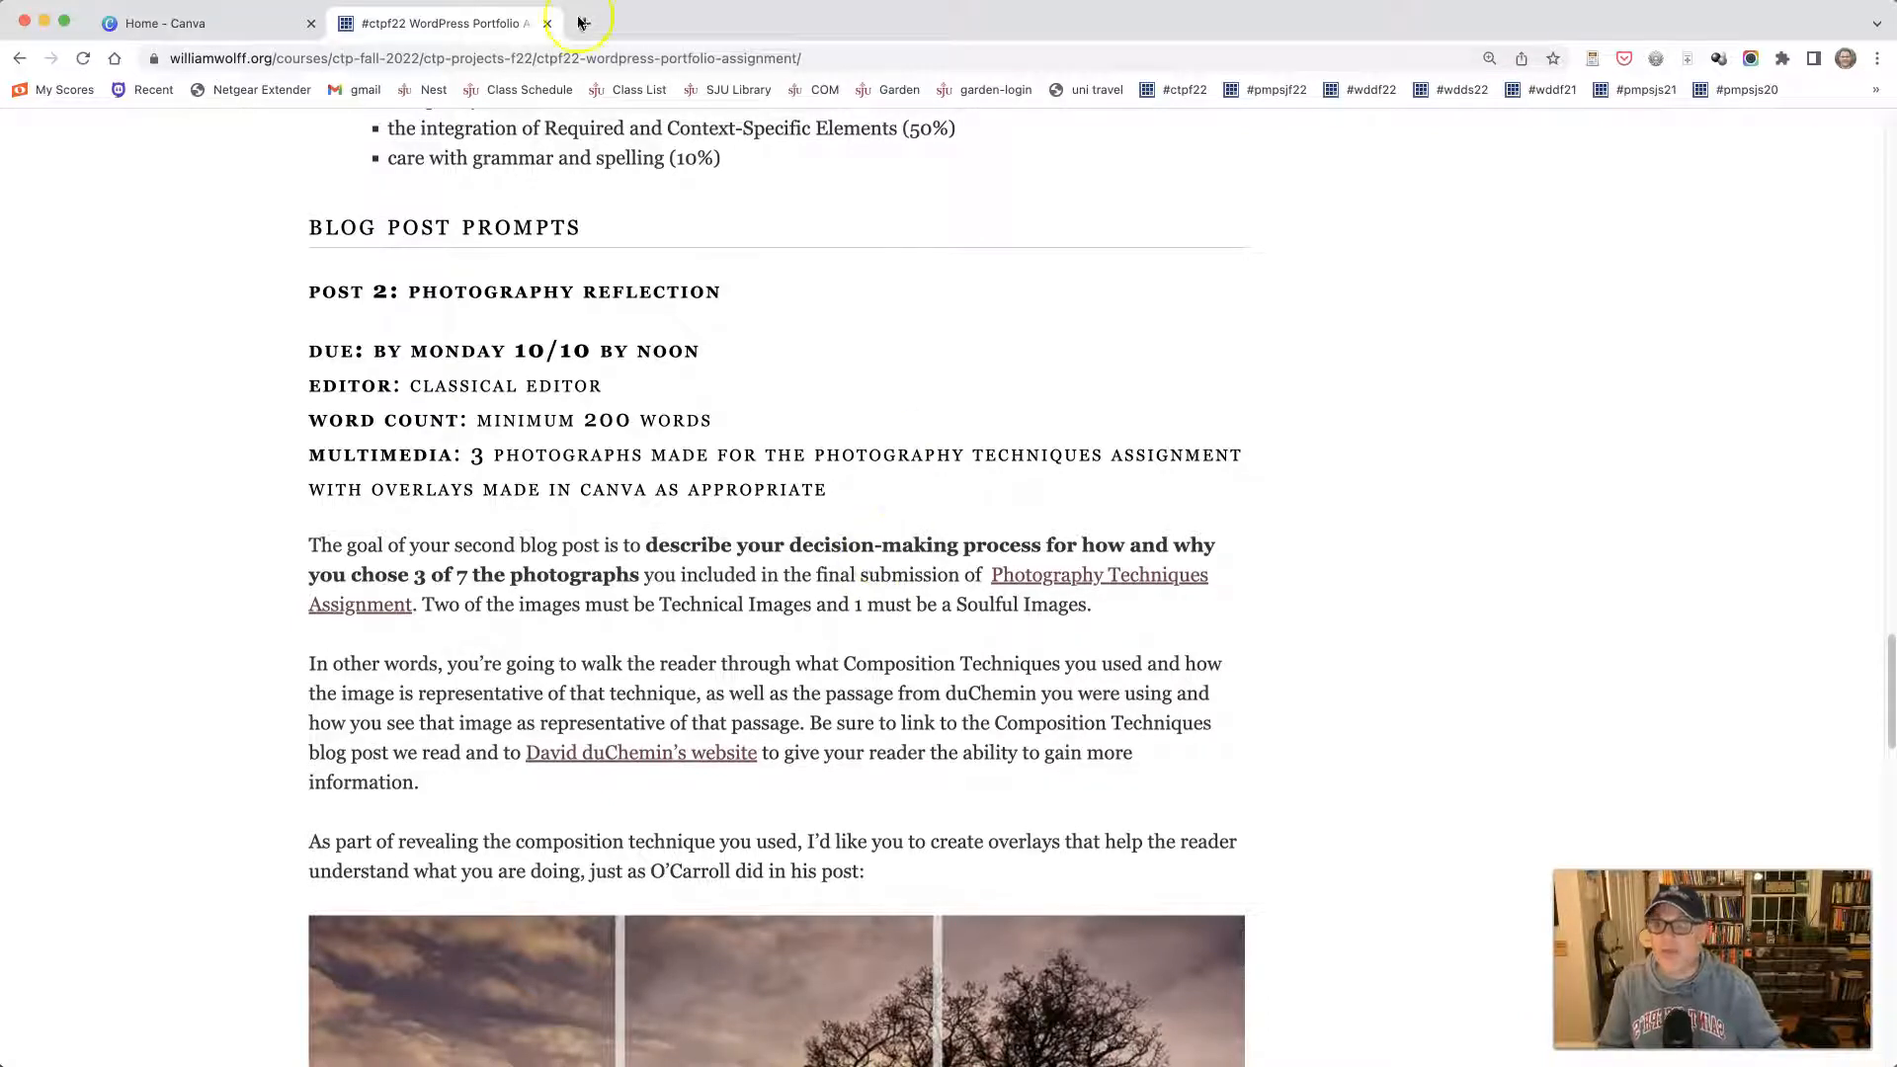
drag(449, 24, 294, 25)
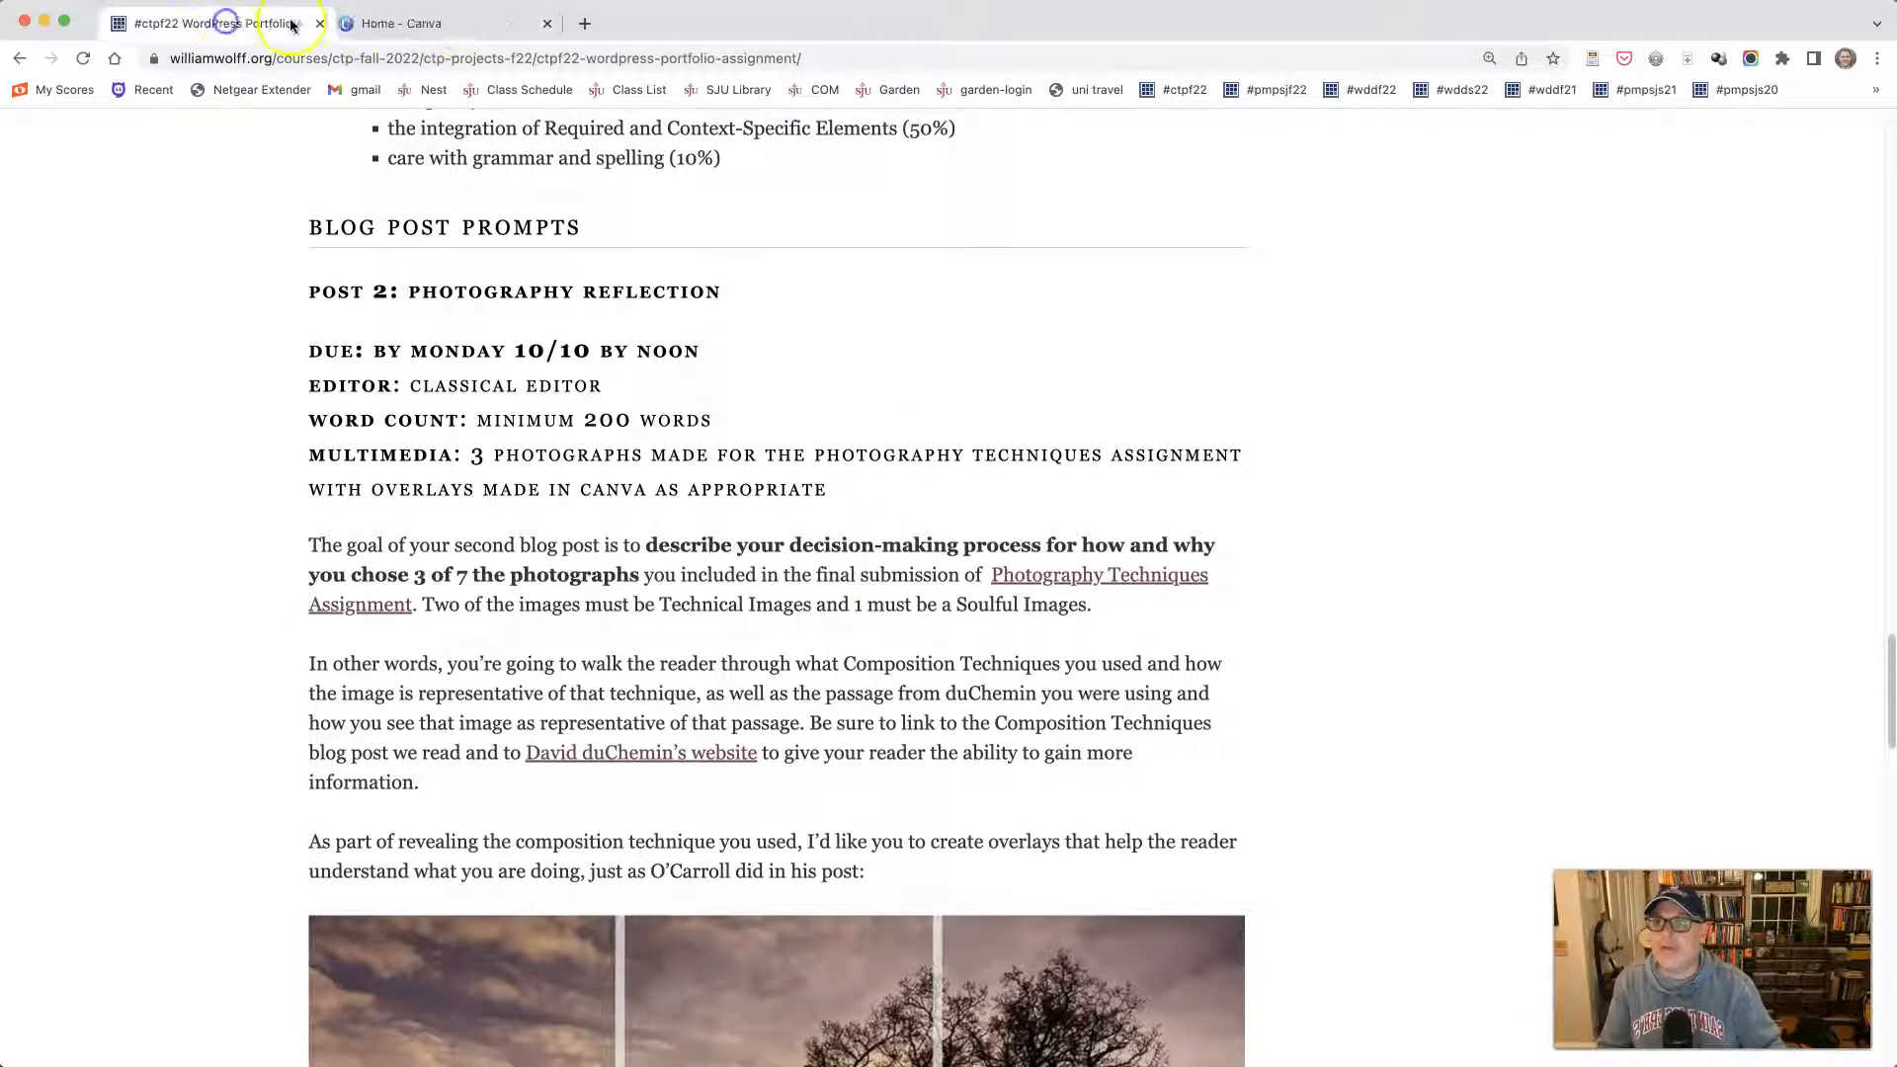
click(388, 27)
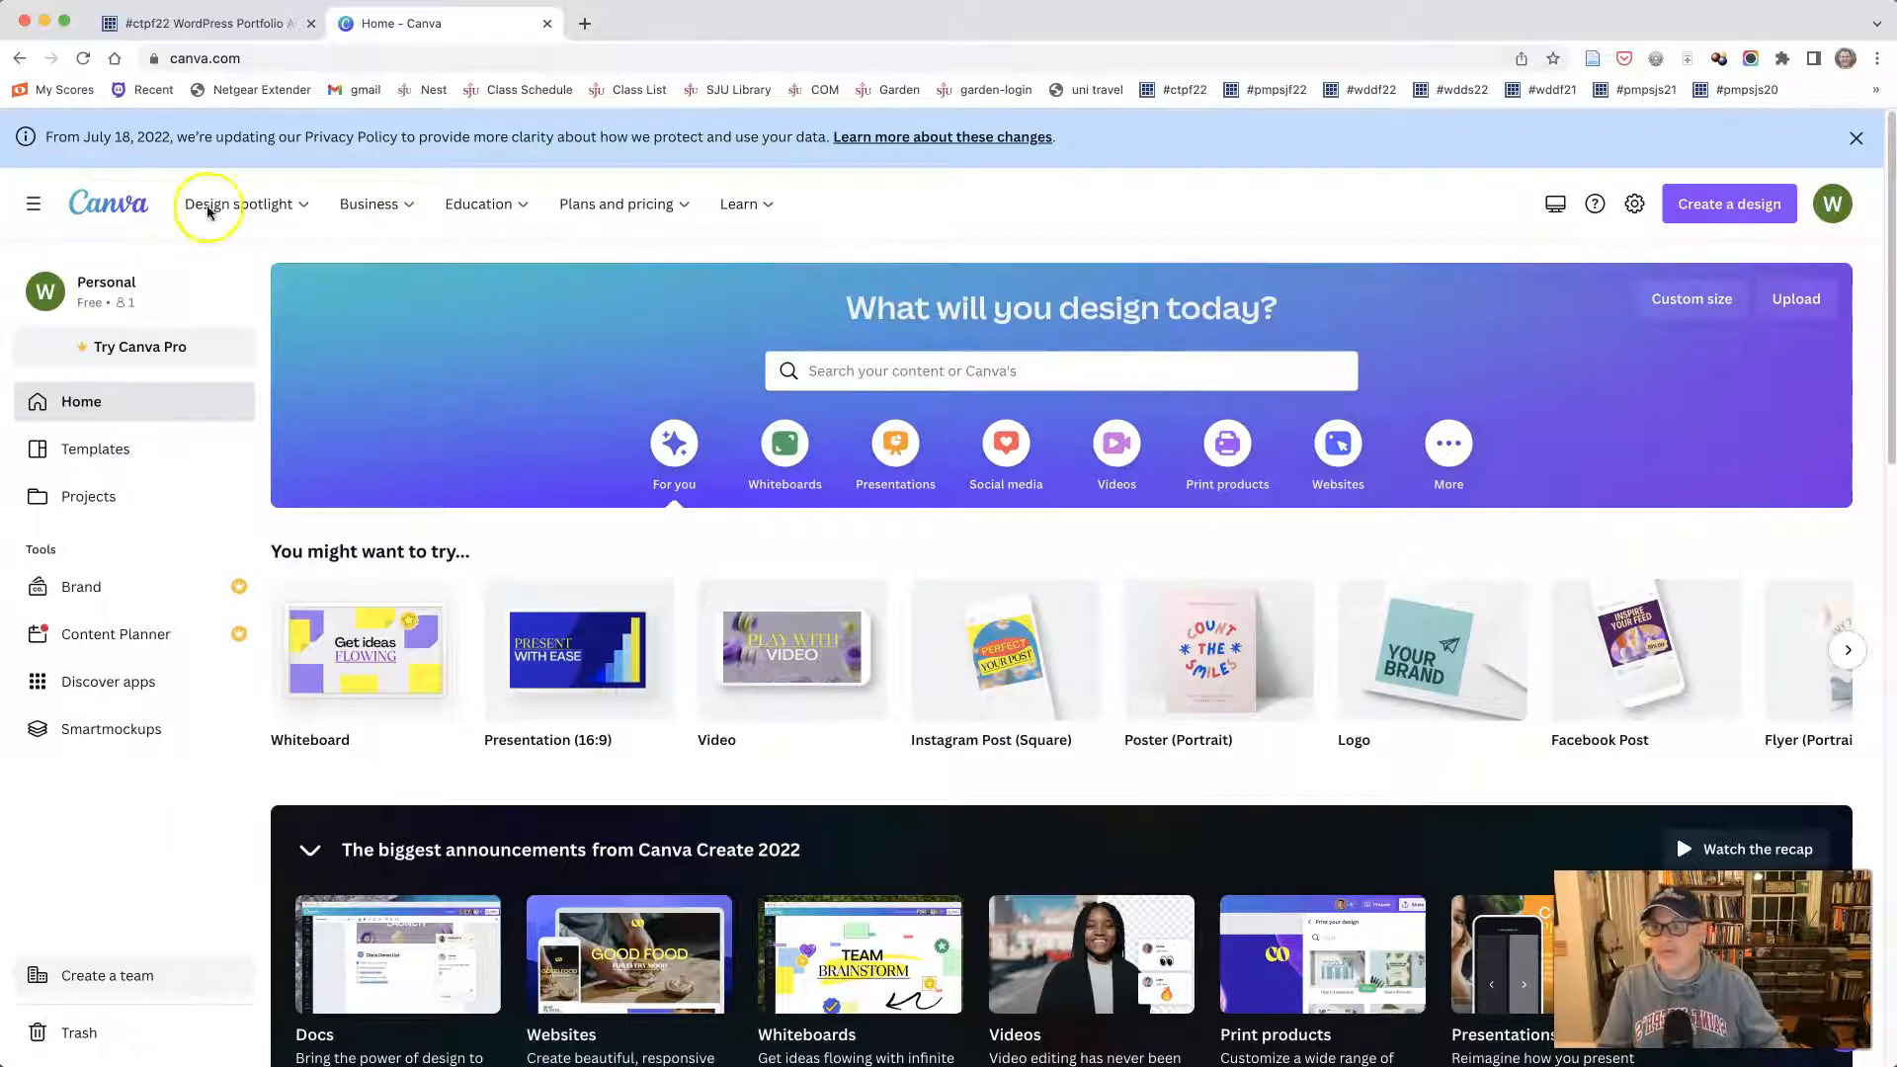
click(205, 25)
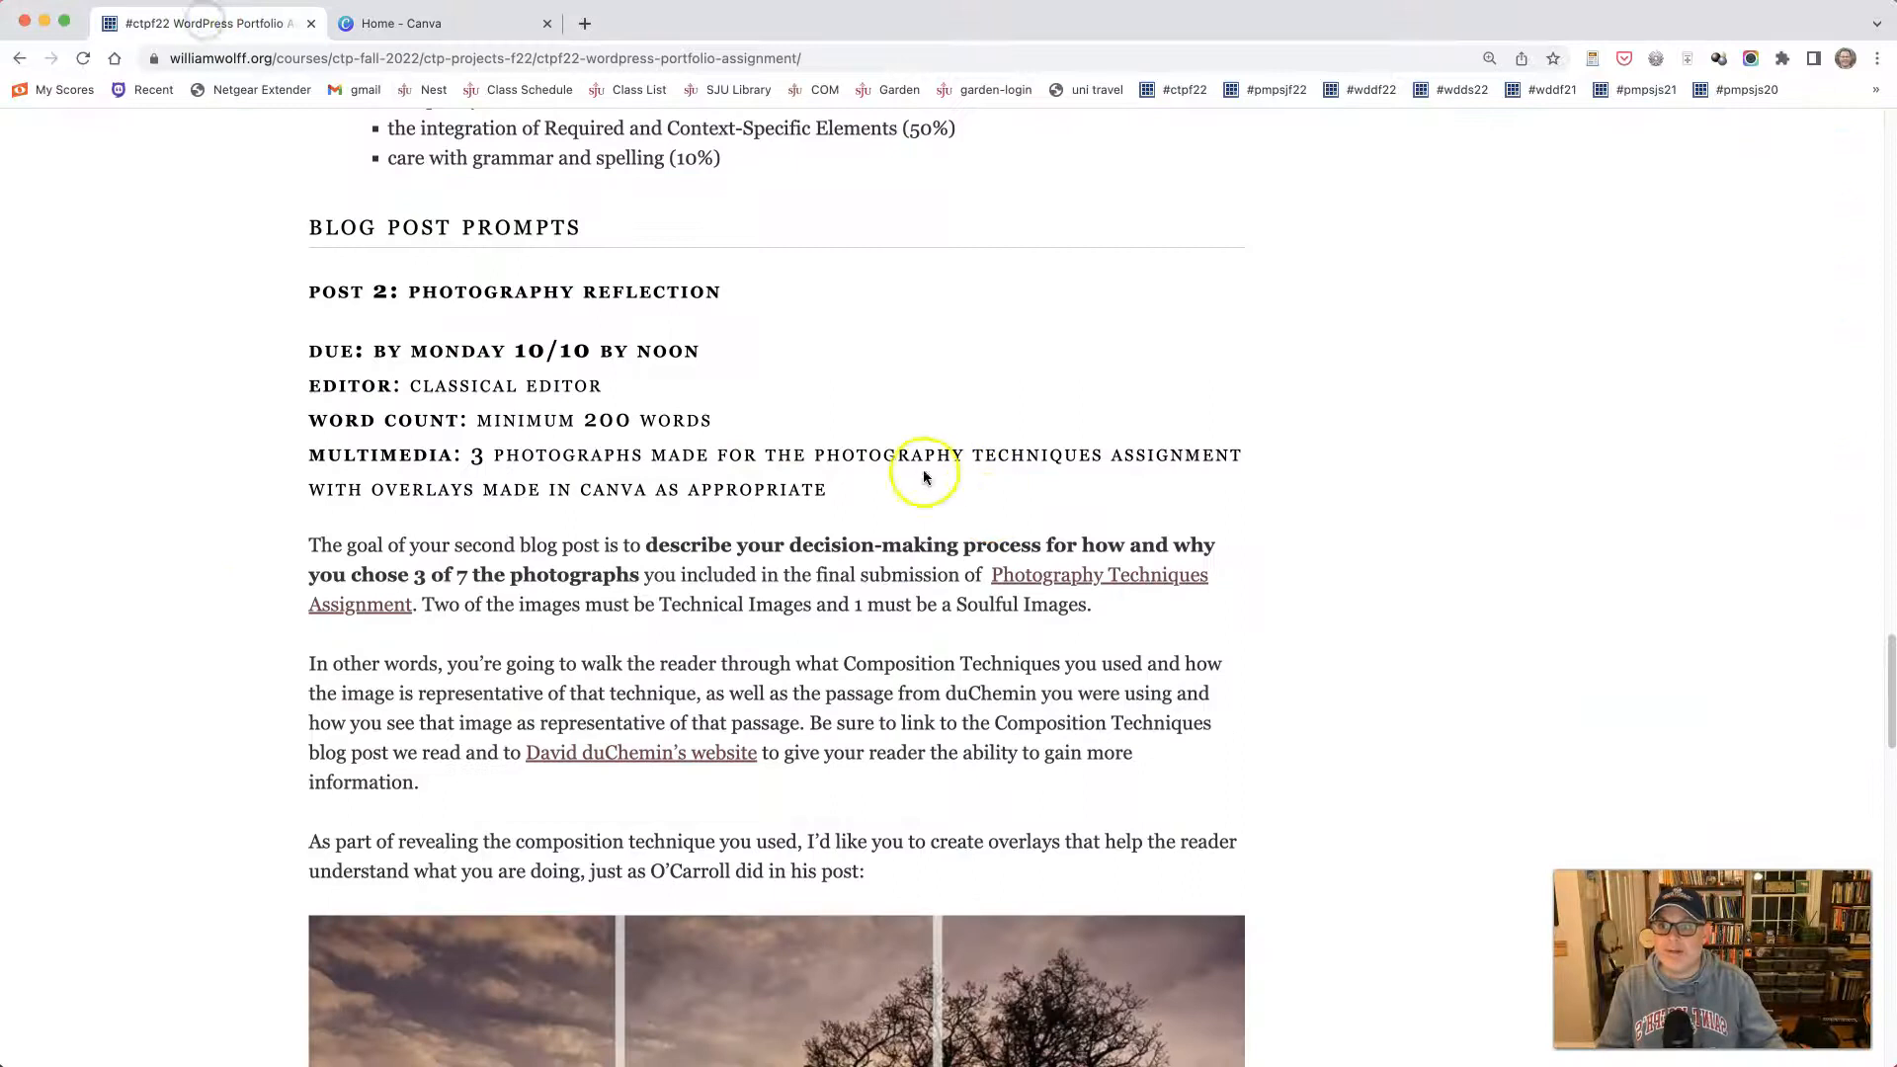
drag(306, 227, 576, 230)
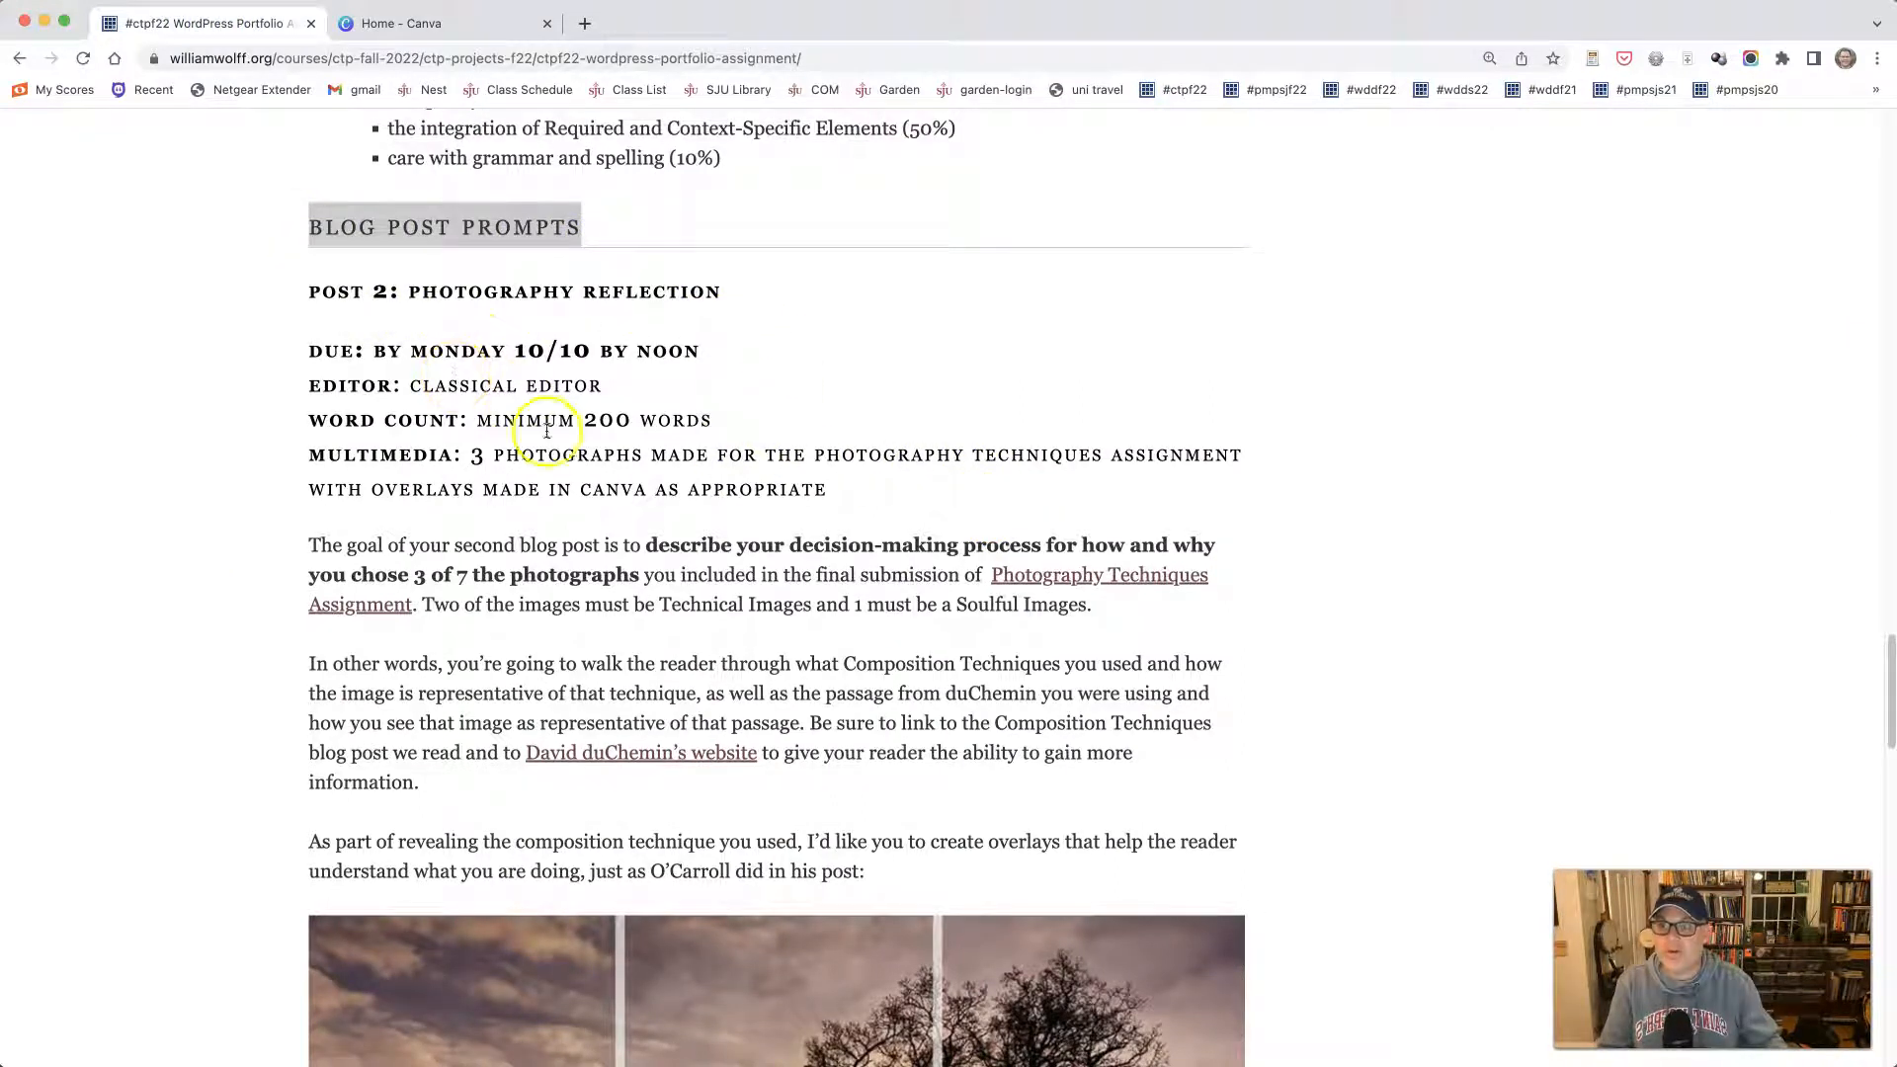
scroll(768, 545, down, 7)
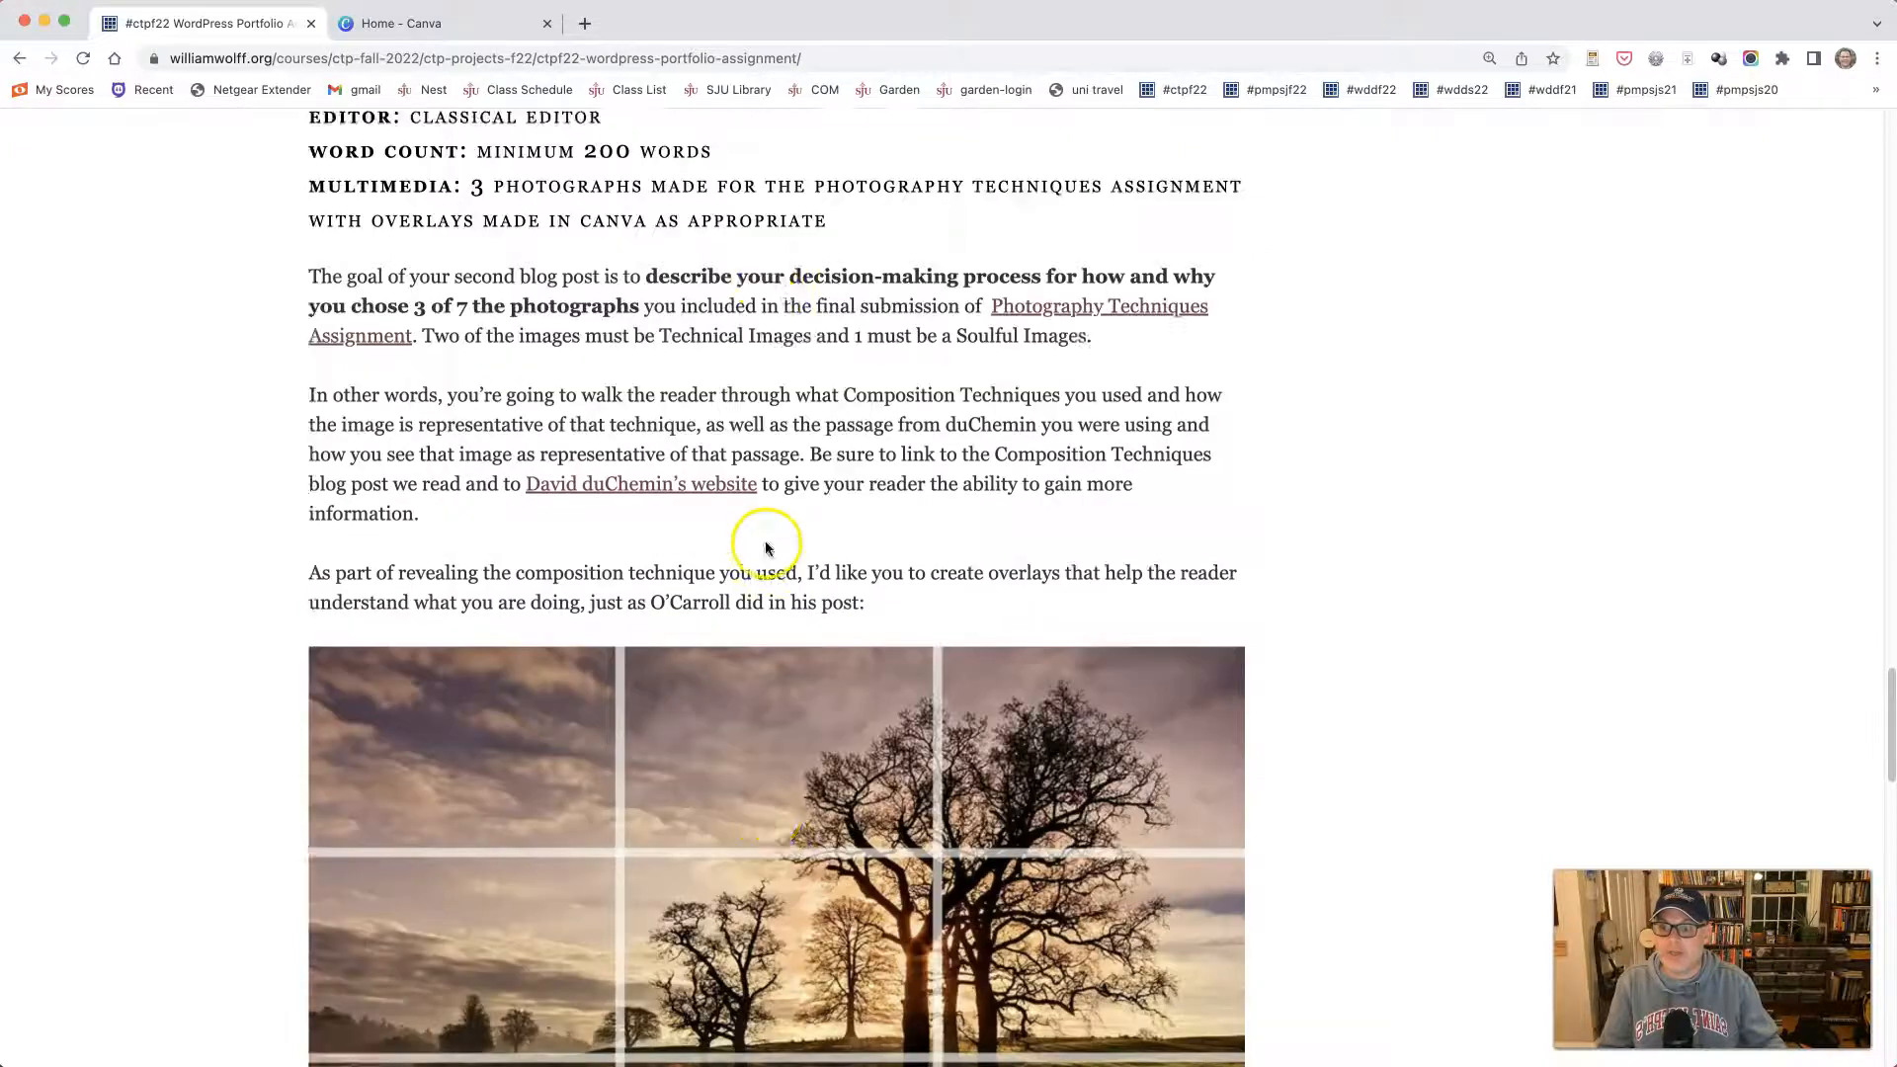
scroll(768, 541, down, 4)
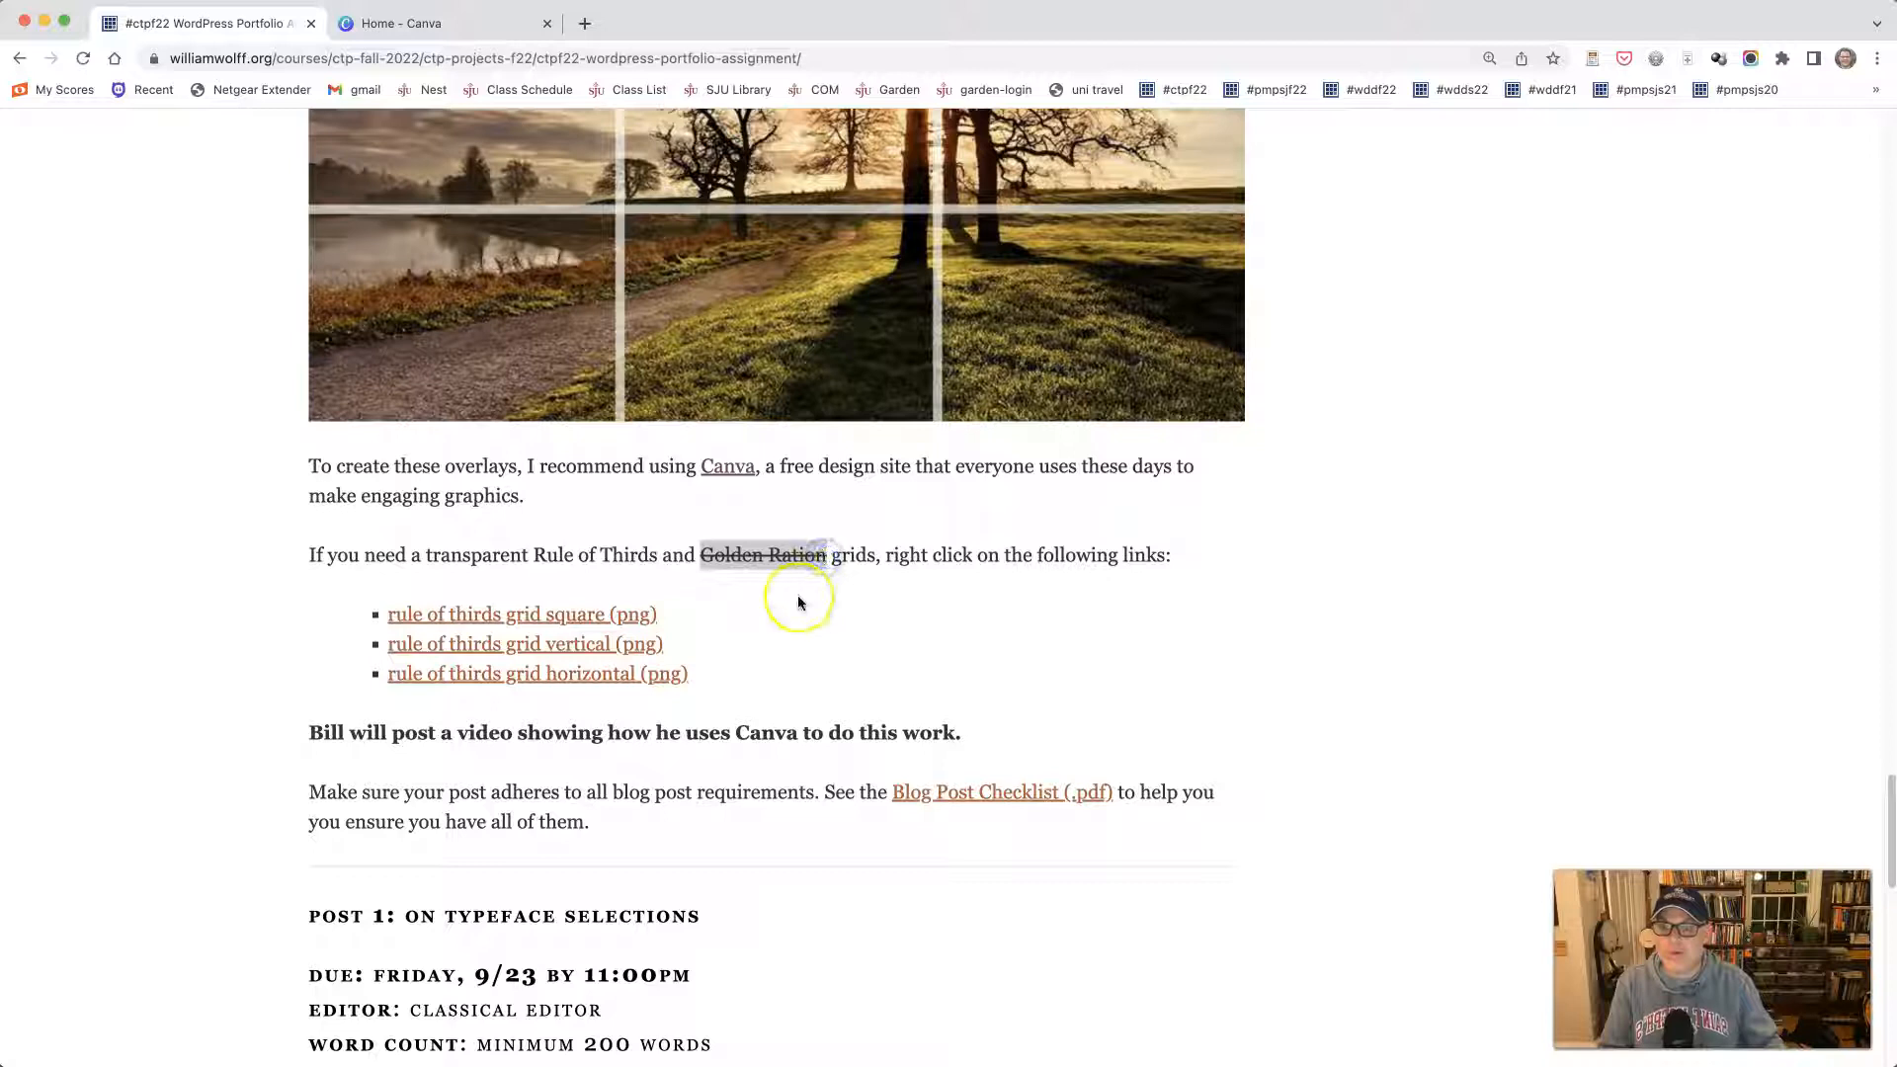
click(780, 650)
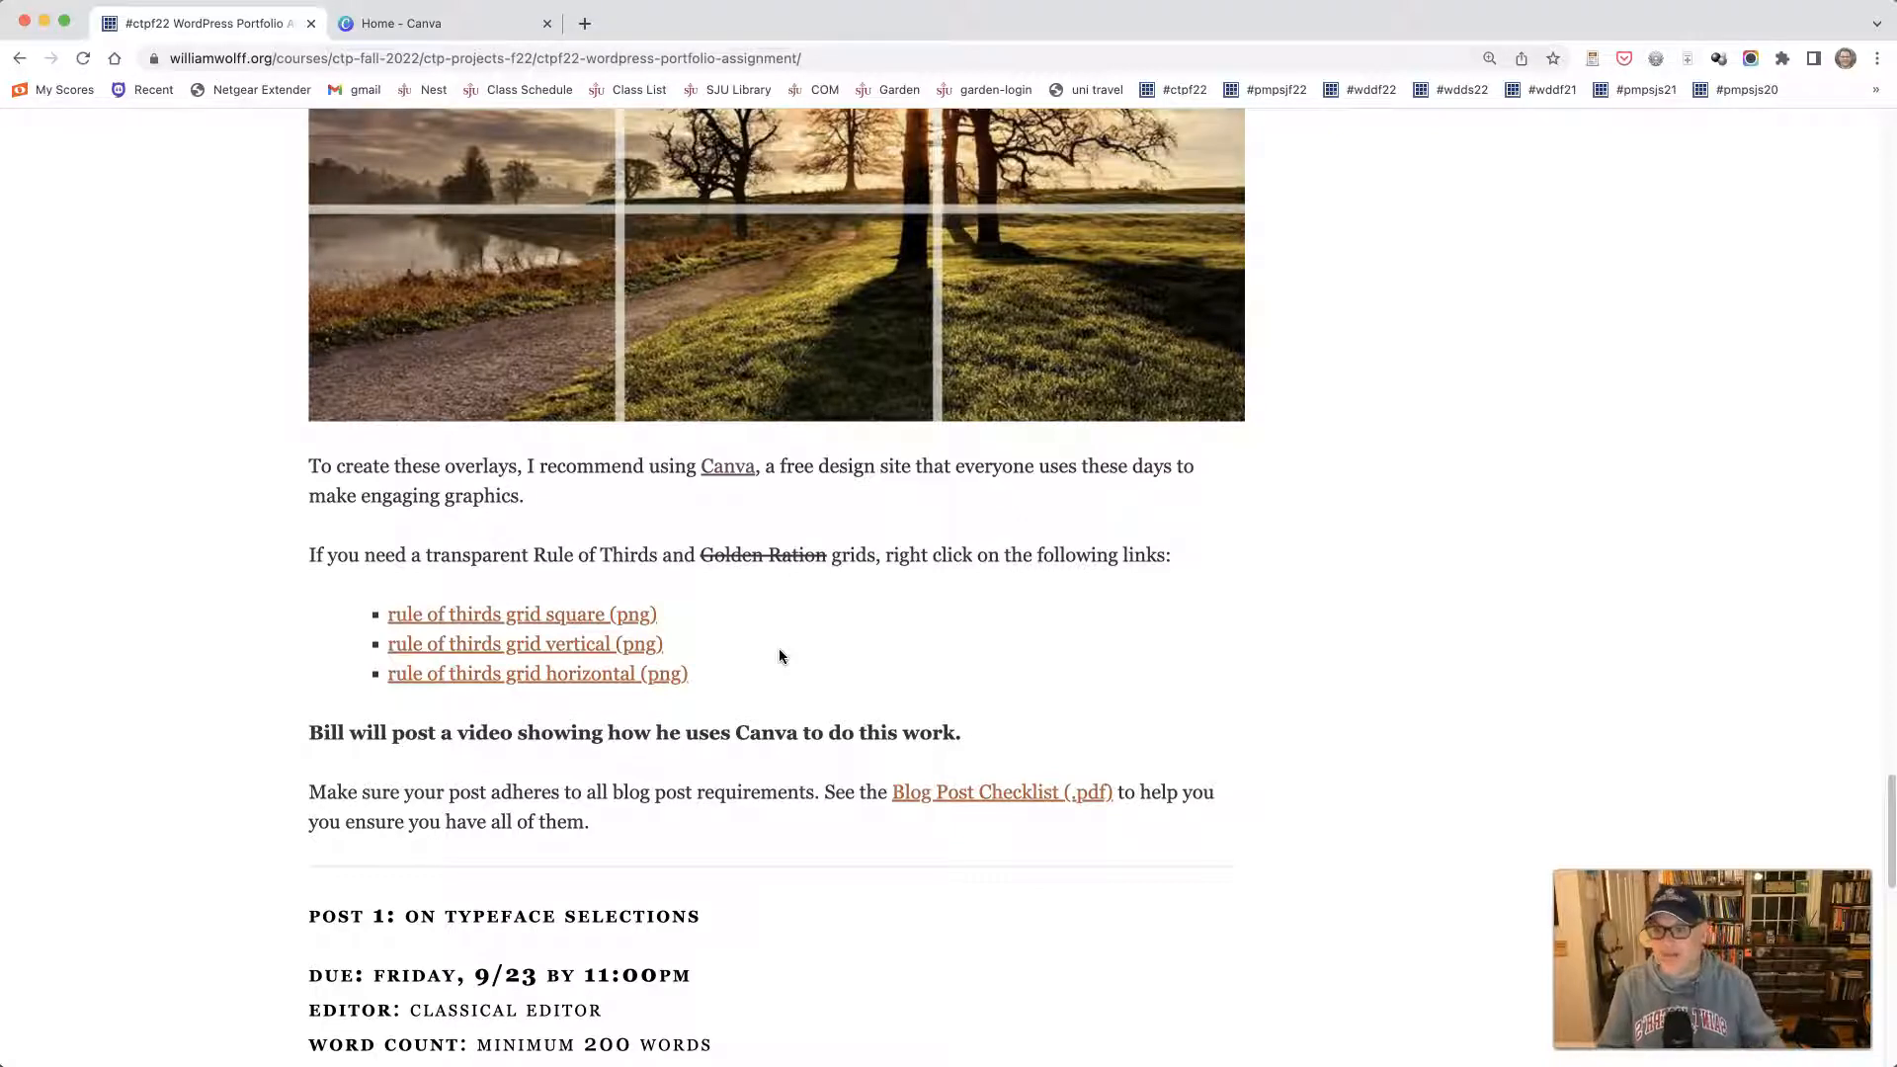
click(801, 780)
- Switch to the Canva home page and look over the image files in the photos folder
click(463, 34)
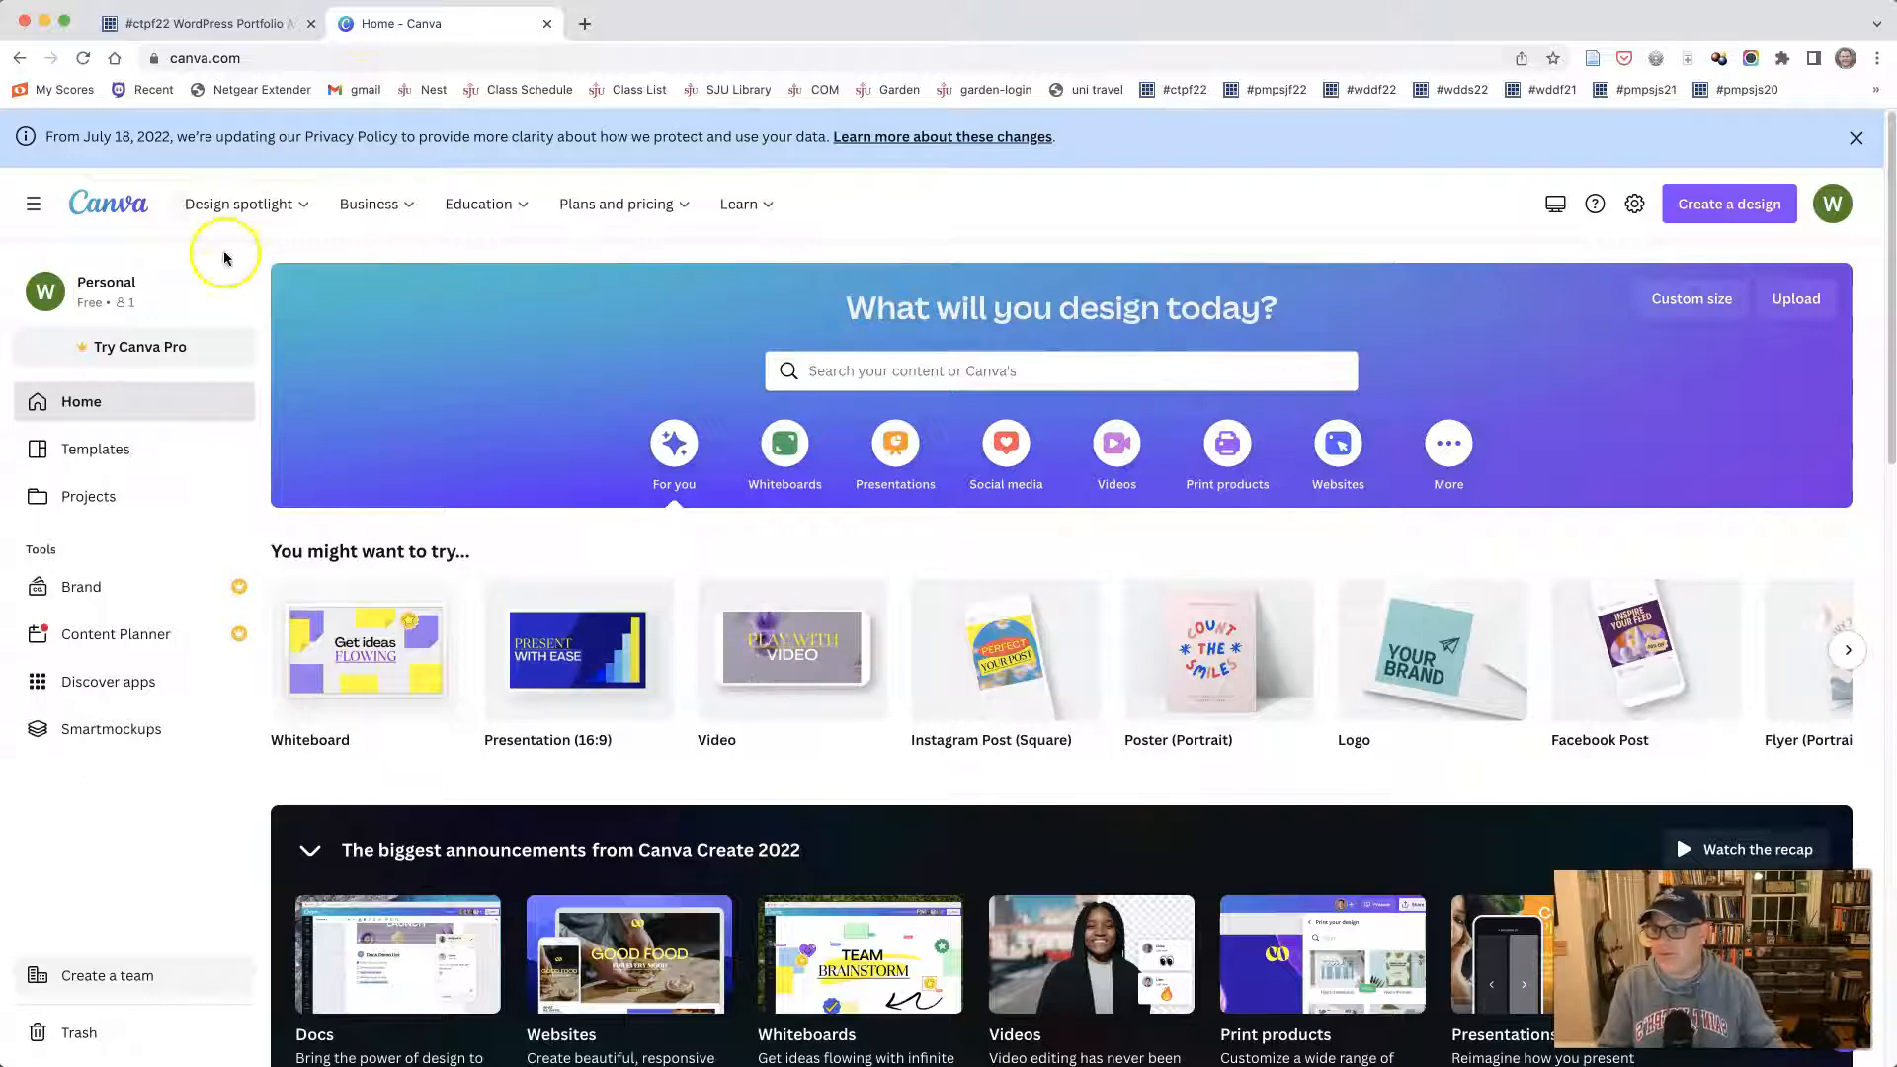
mouse_move(446, 620)
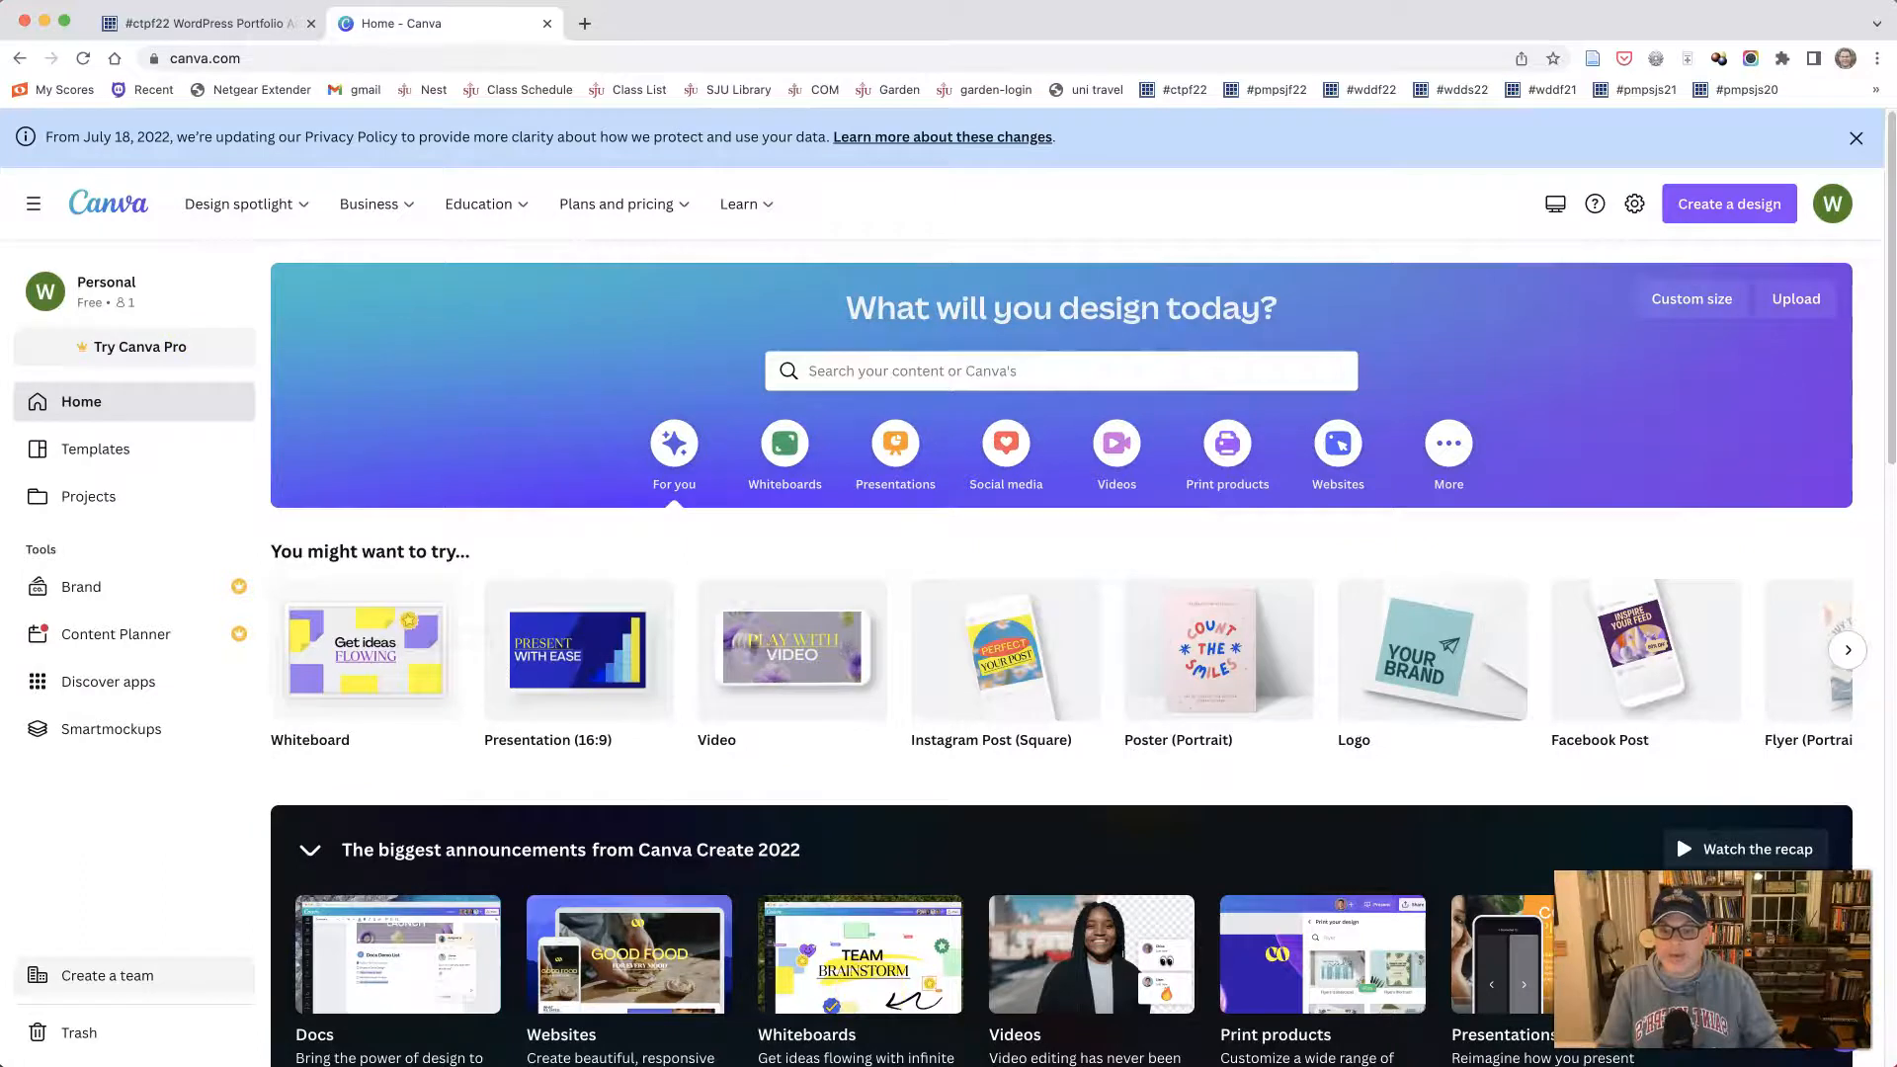
key(super+Tab)
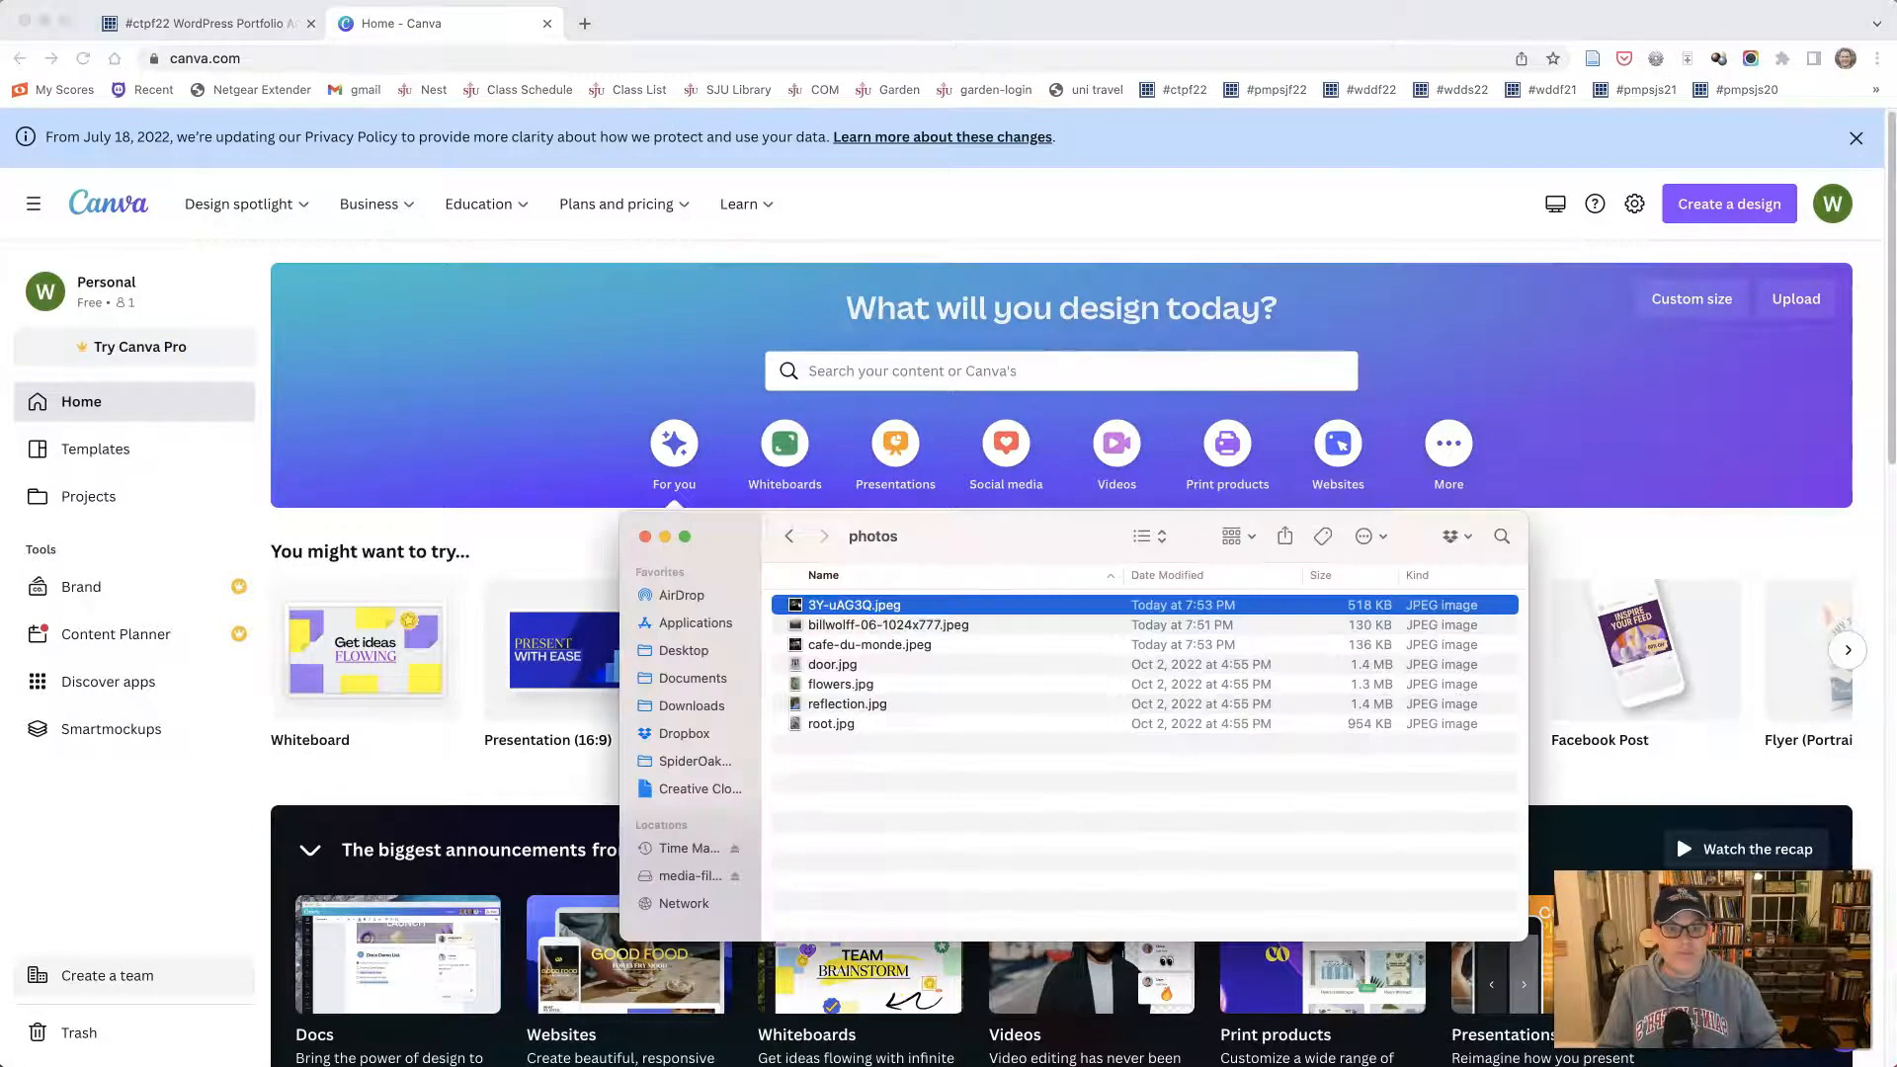
drag(927, 565, 843, 418)
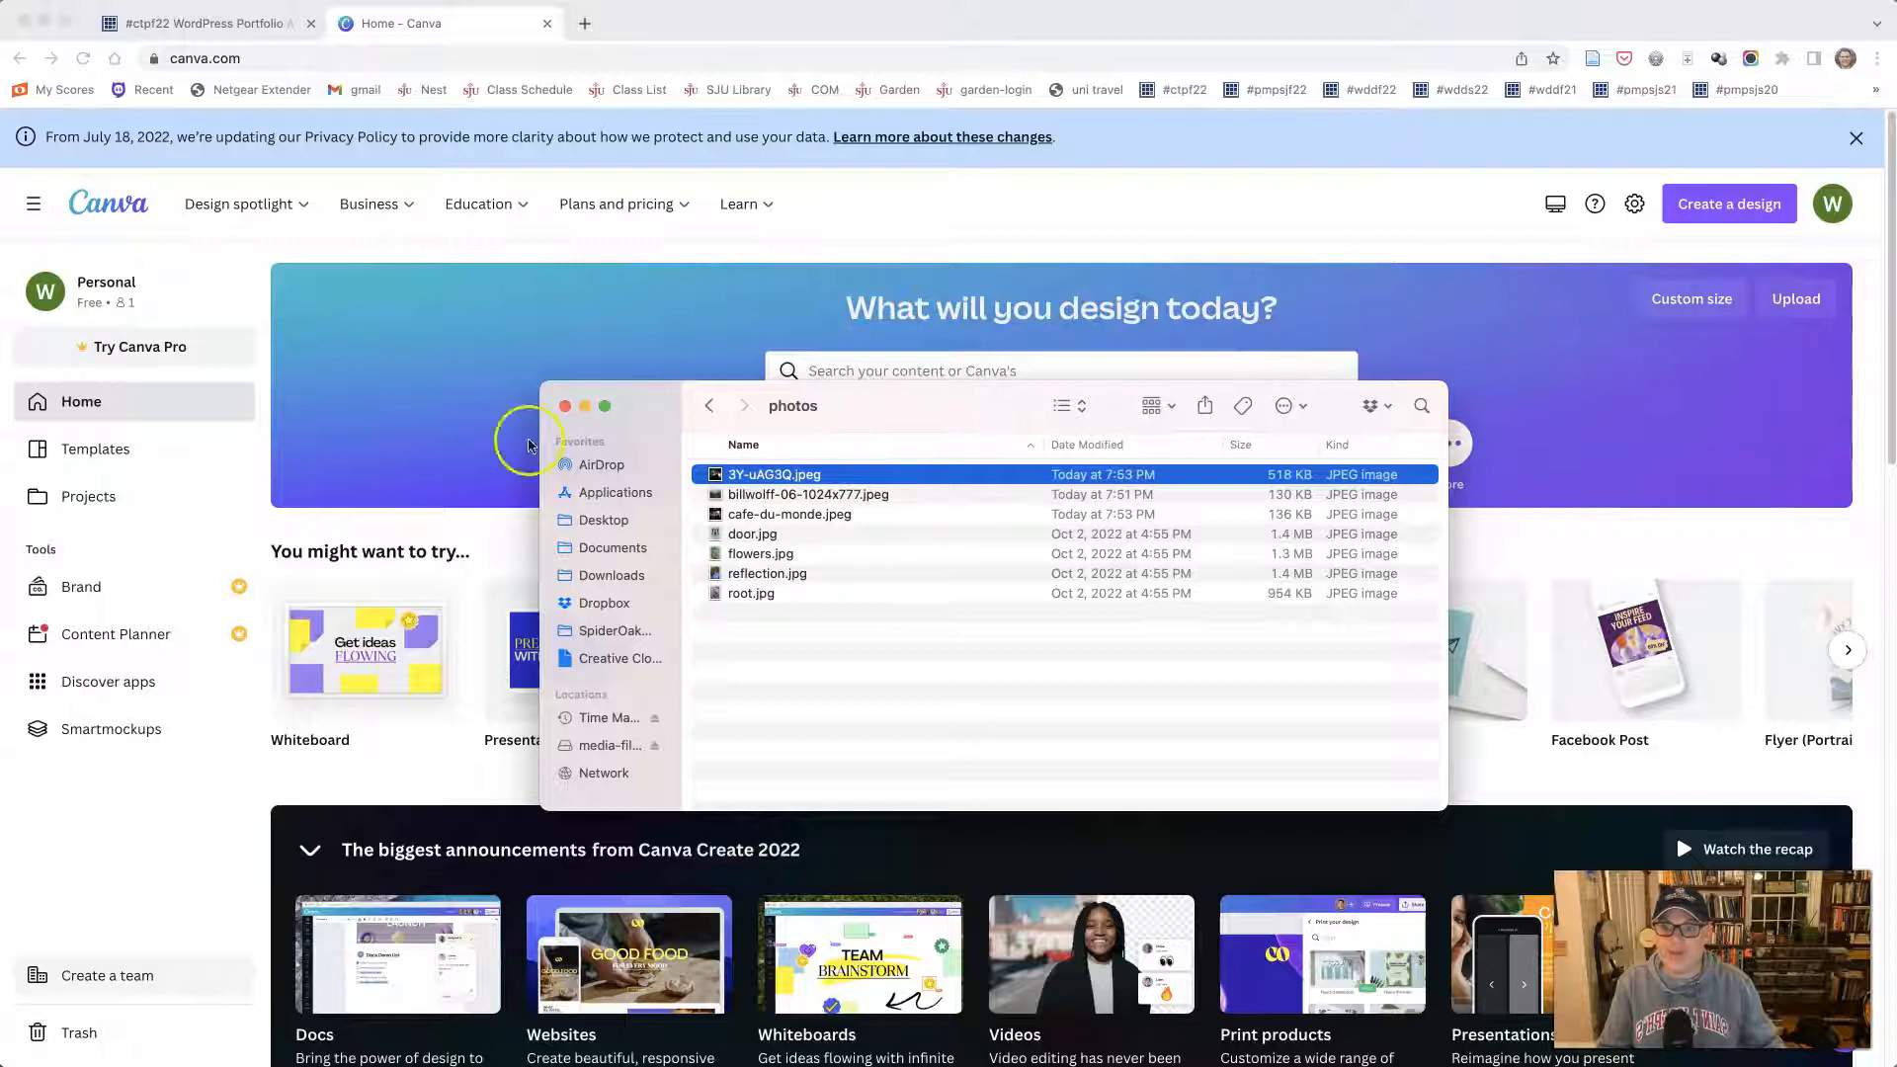
click(506, 425)
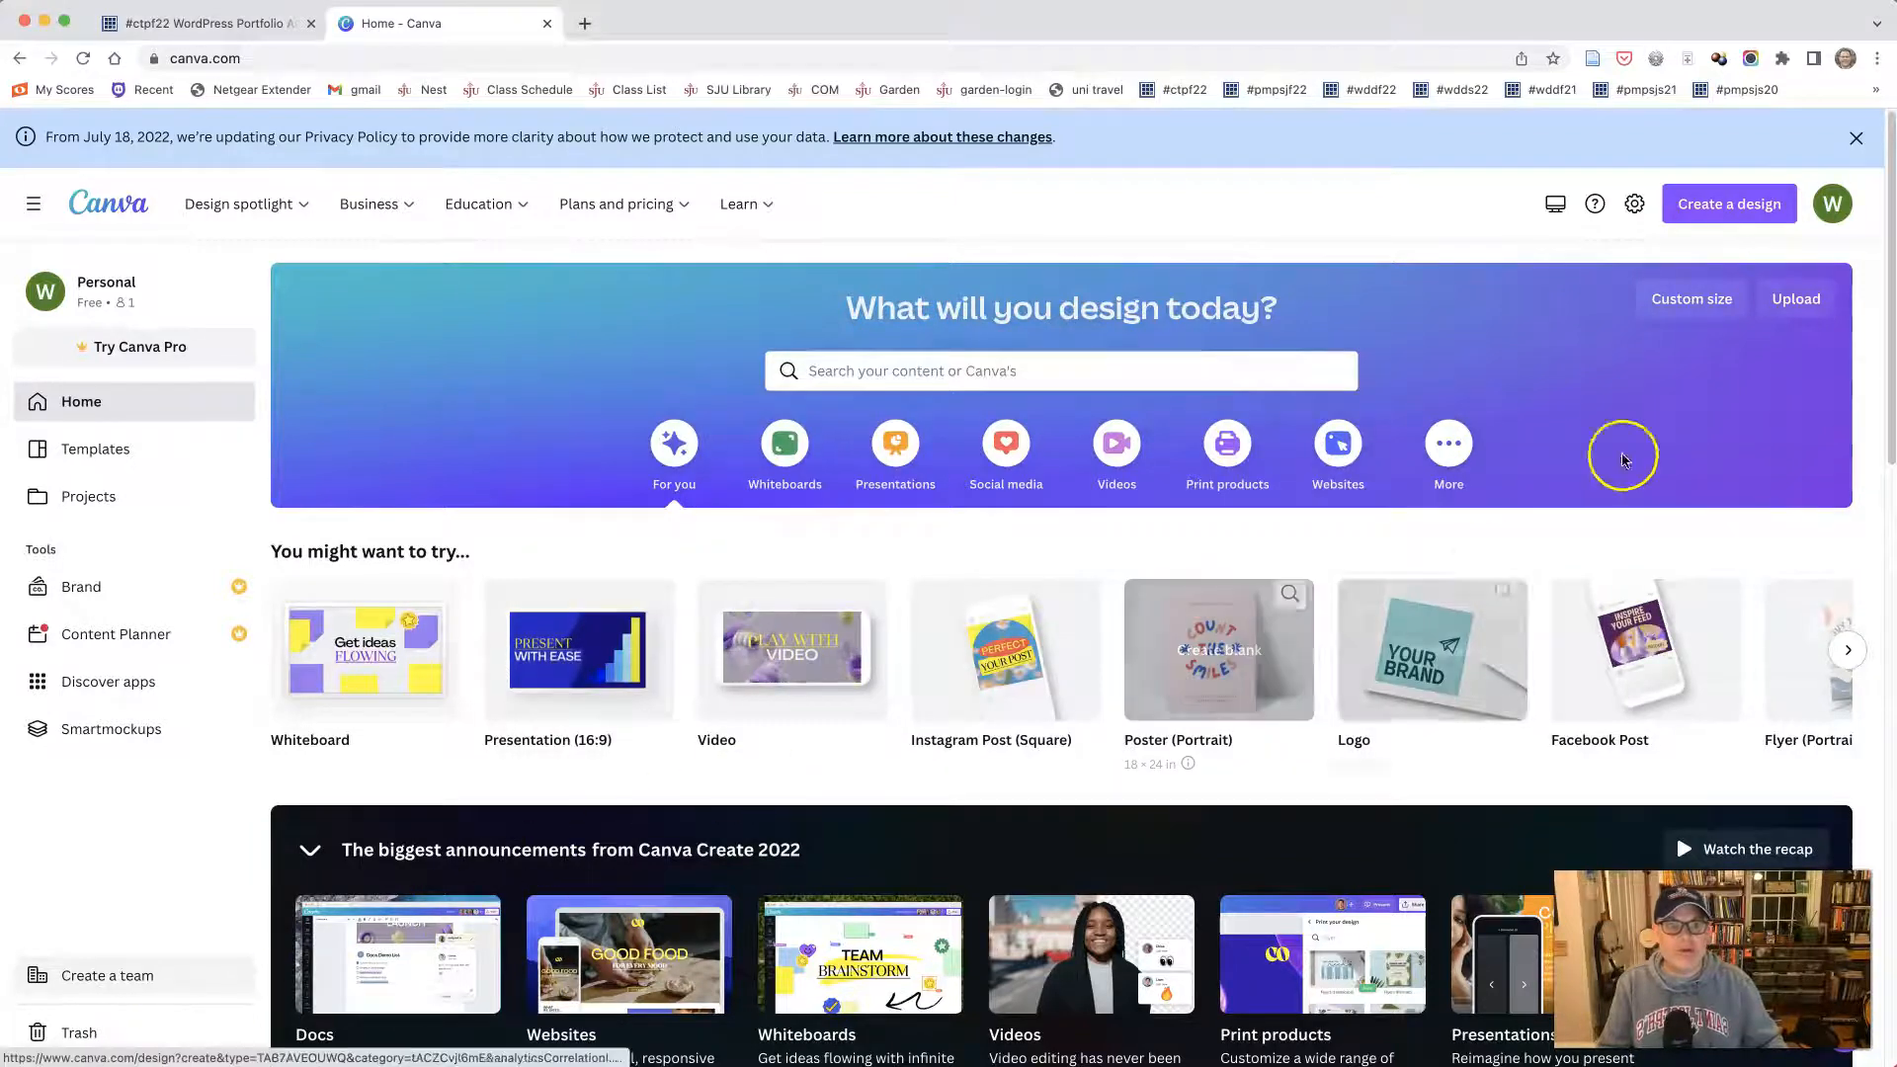
- Preview flowers.jpg in the photos folder and upload it to Canva as the file to start from
click(1798, 299)
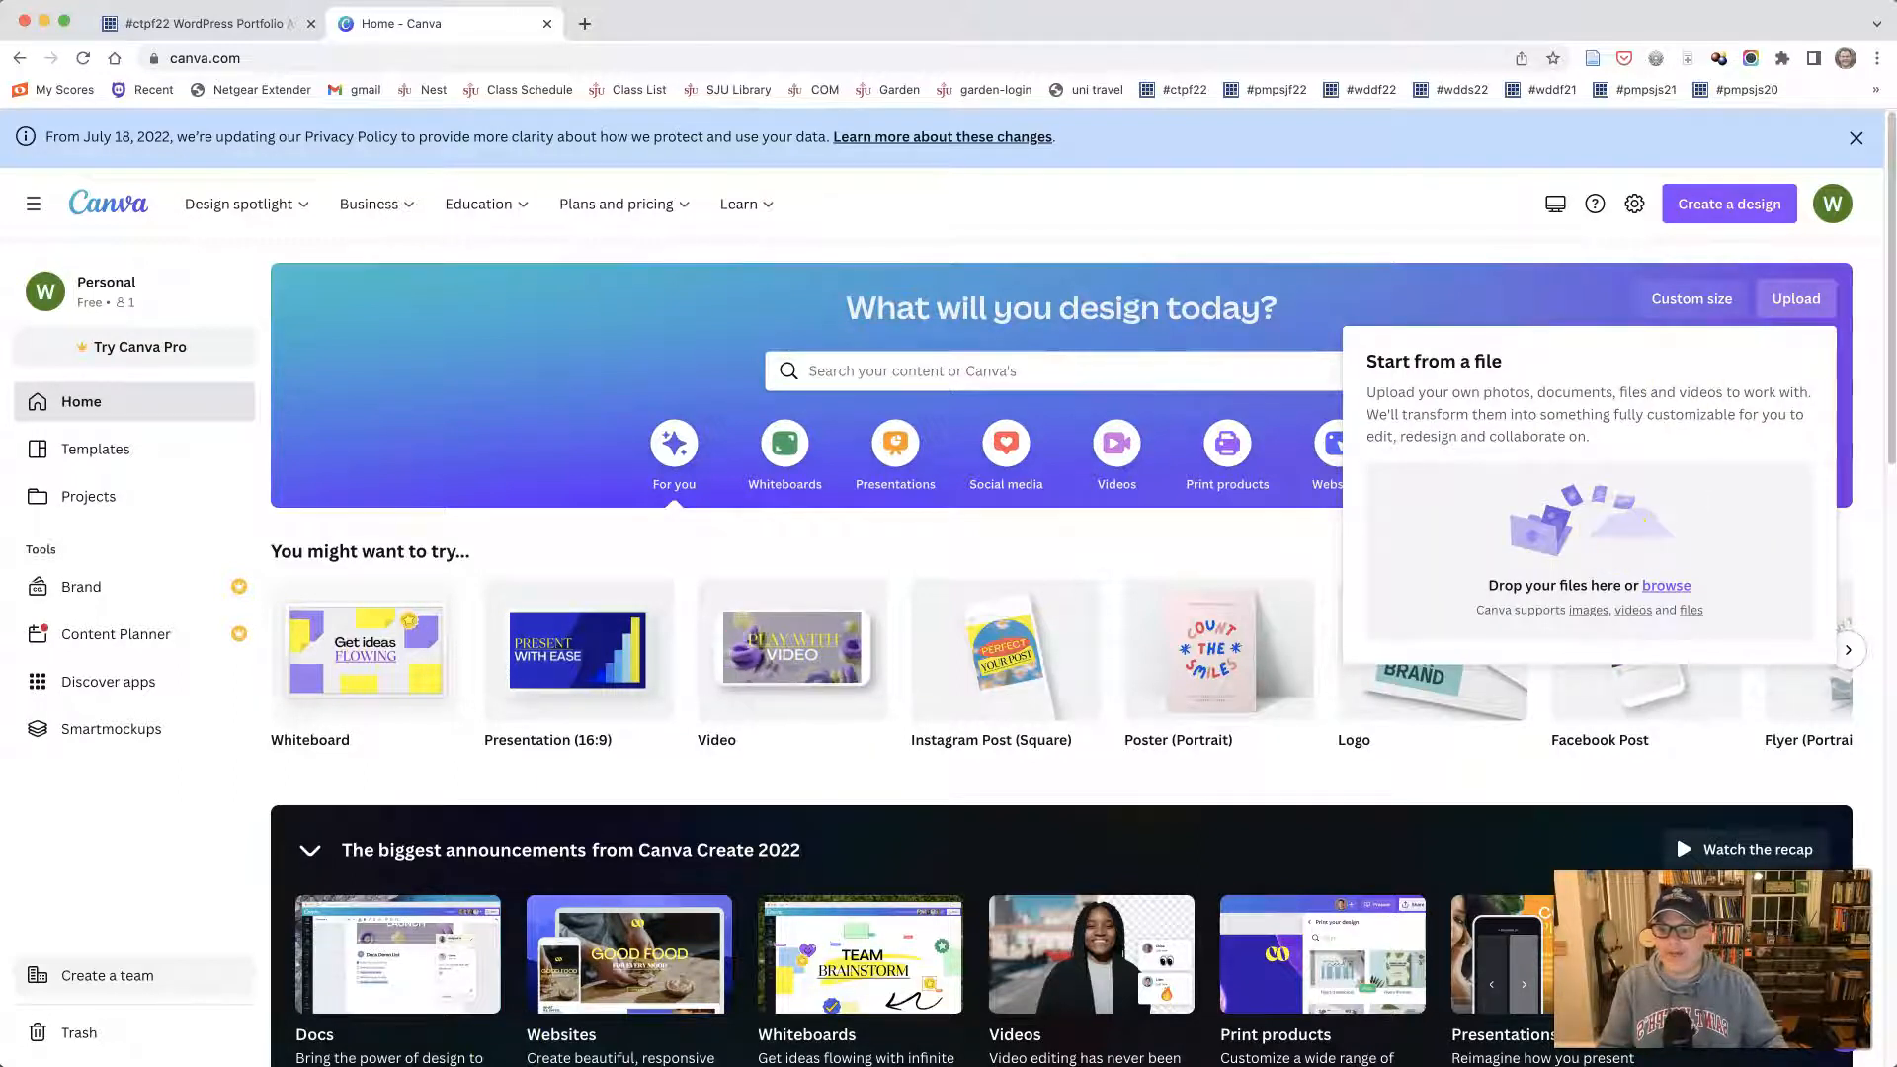
click(514, 1065)
click(751, 555)
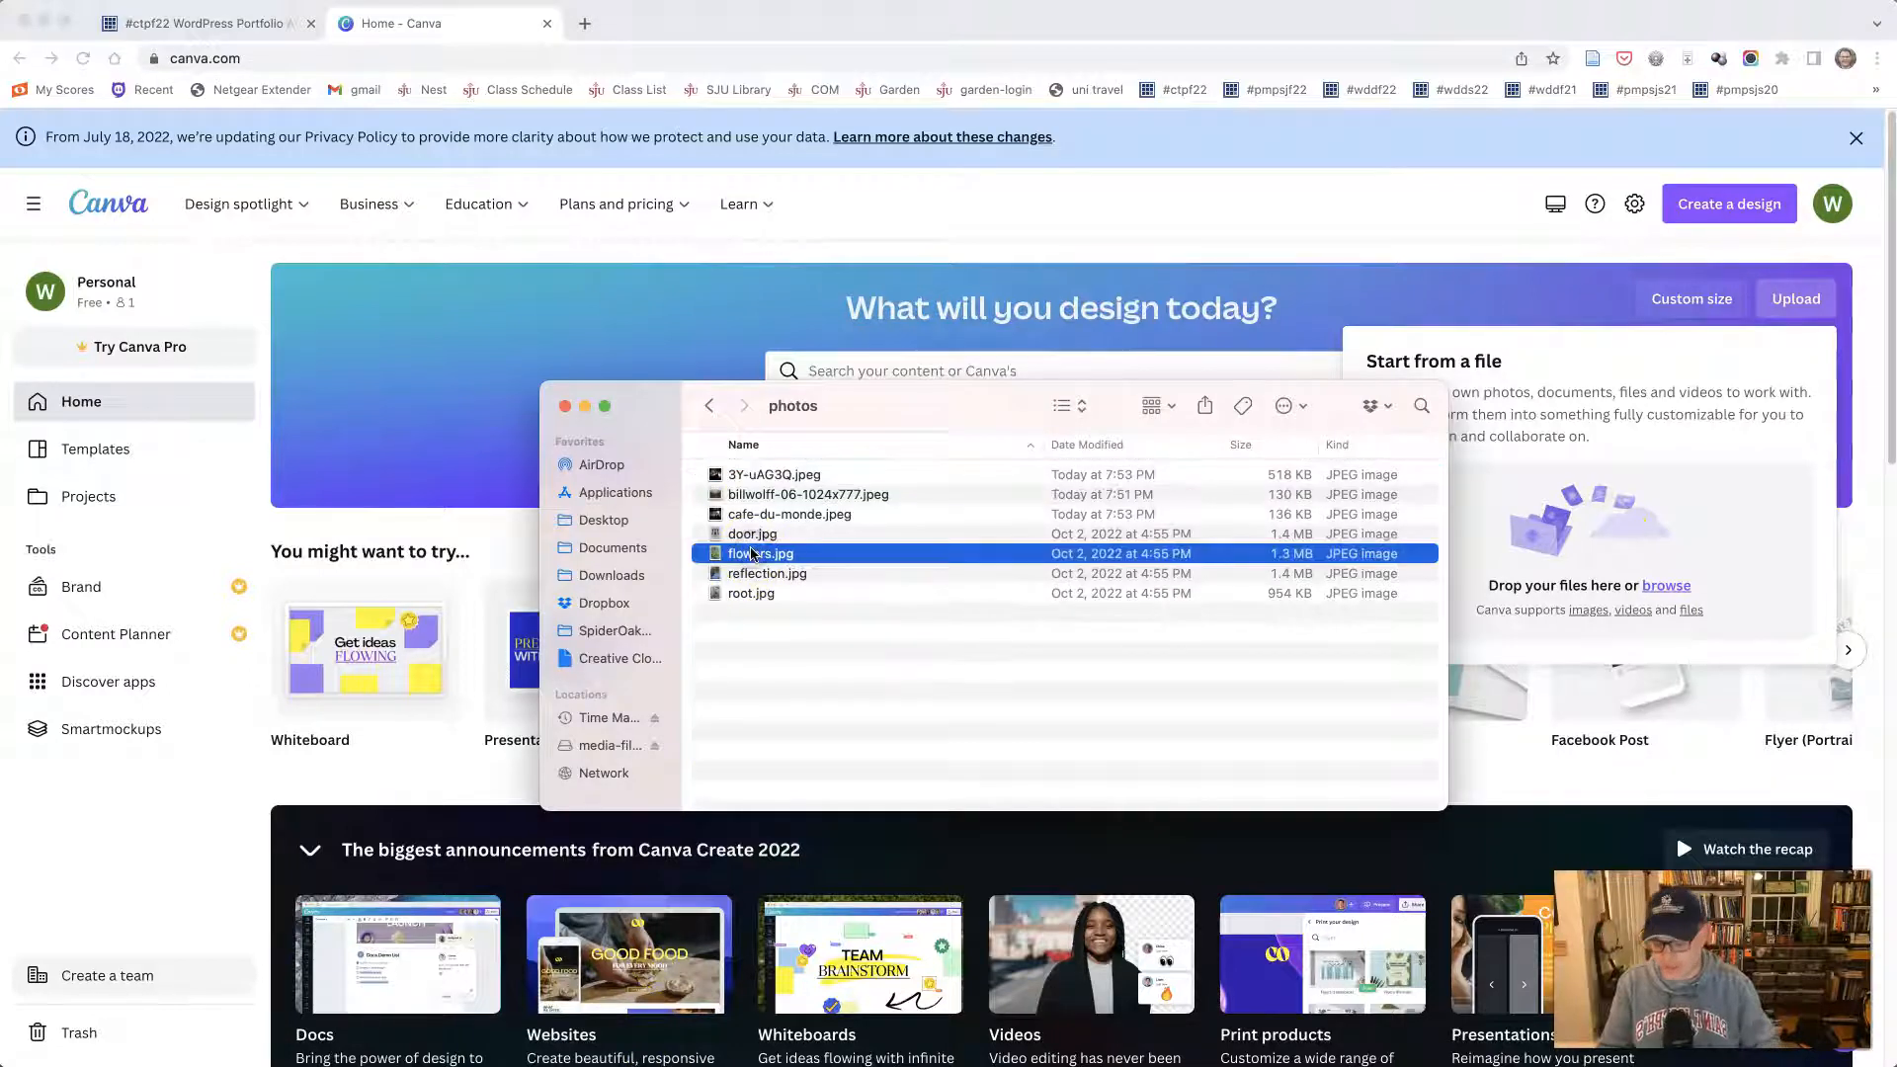
key(space)
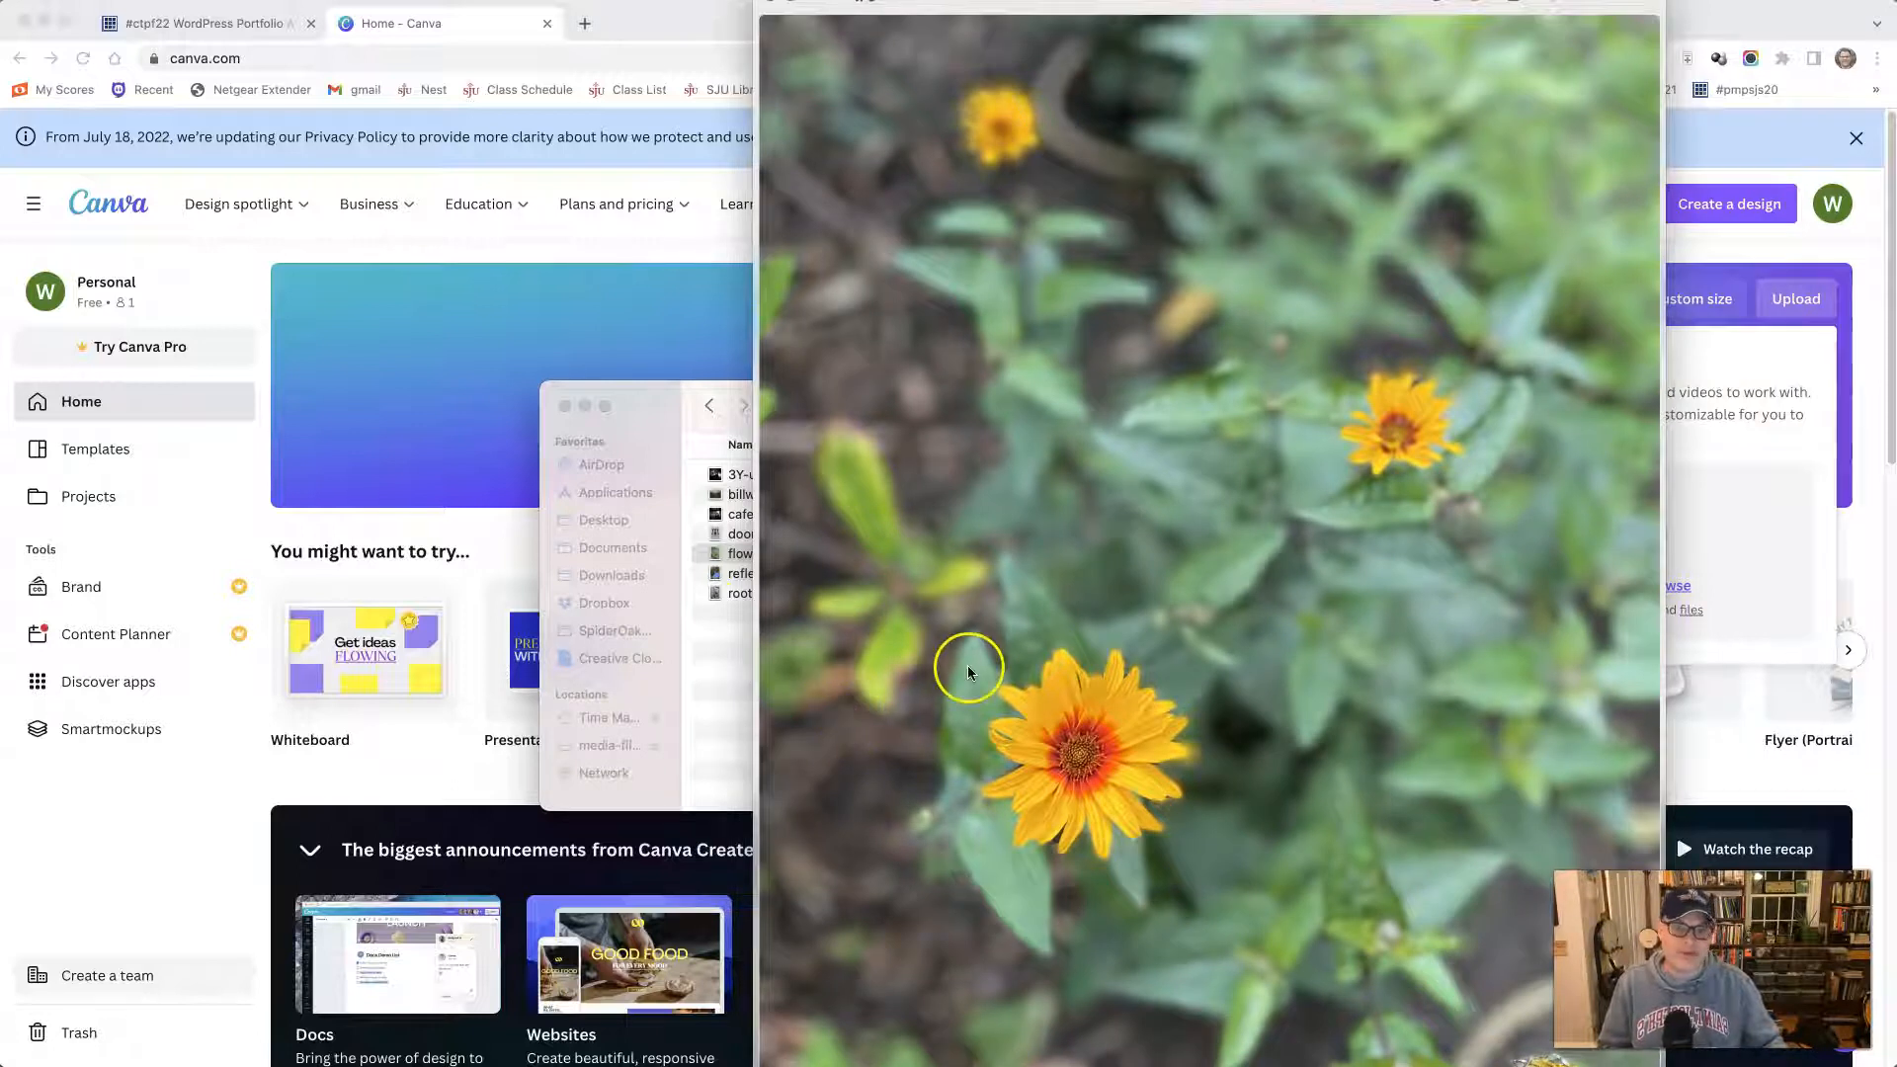
key(space)
drag(759, 555, 1633, 550)
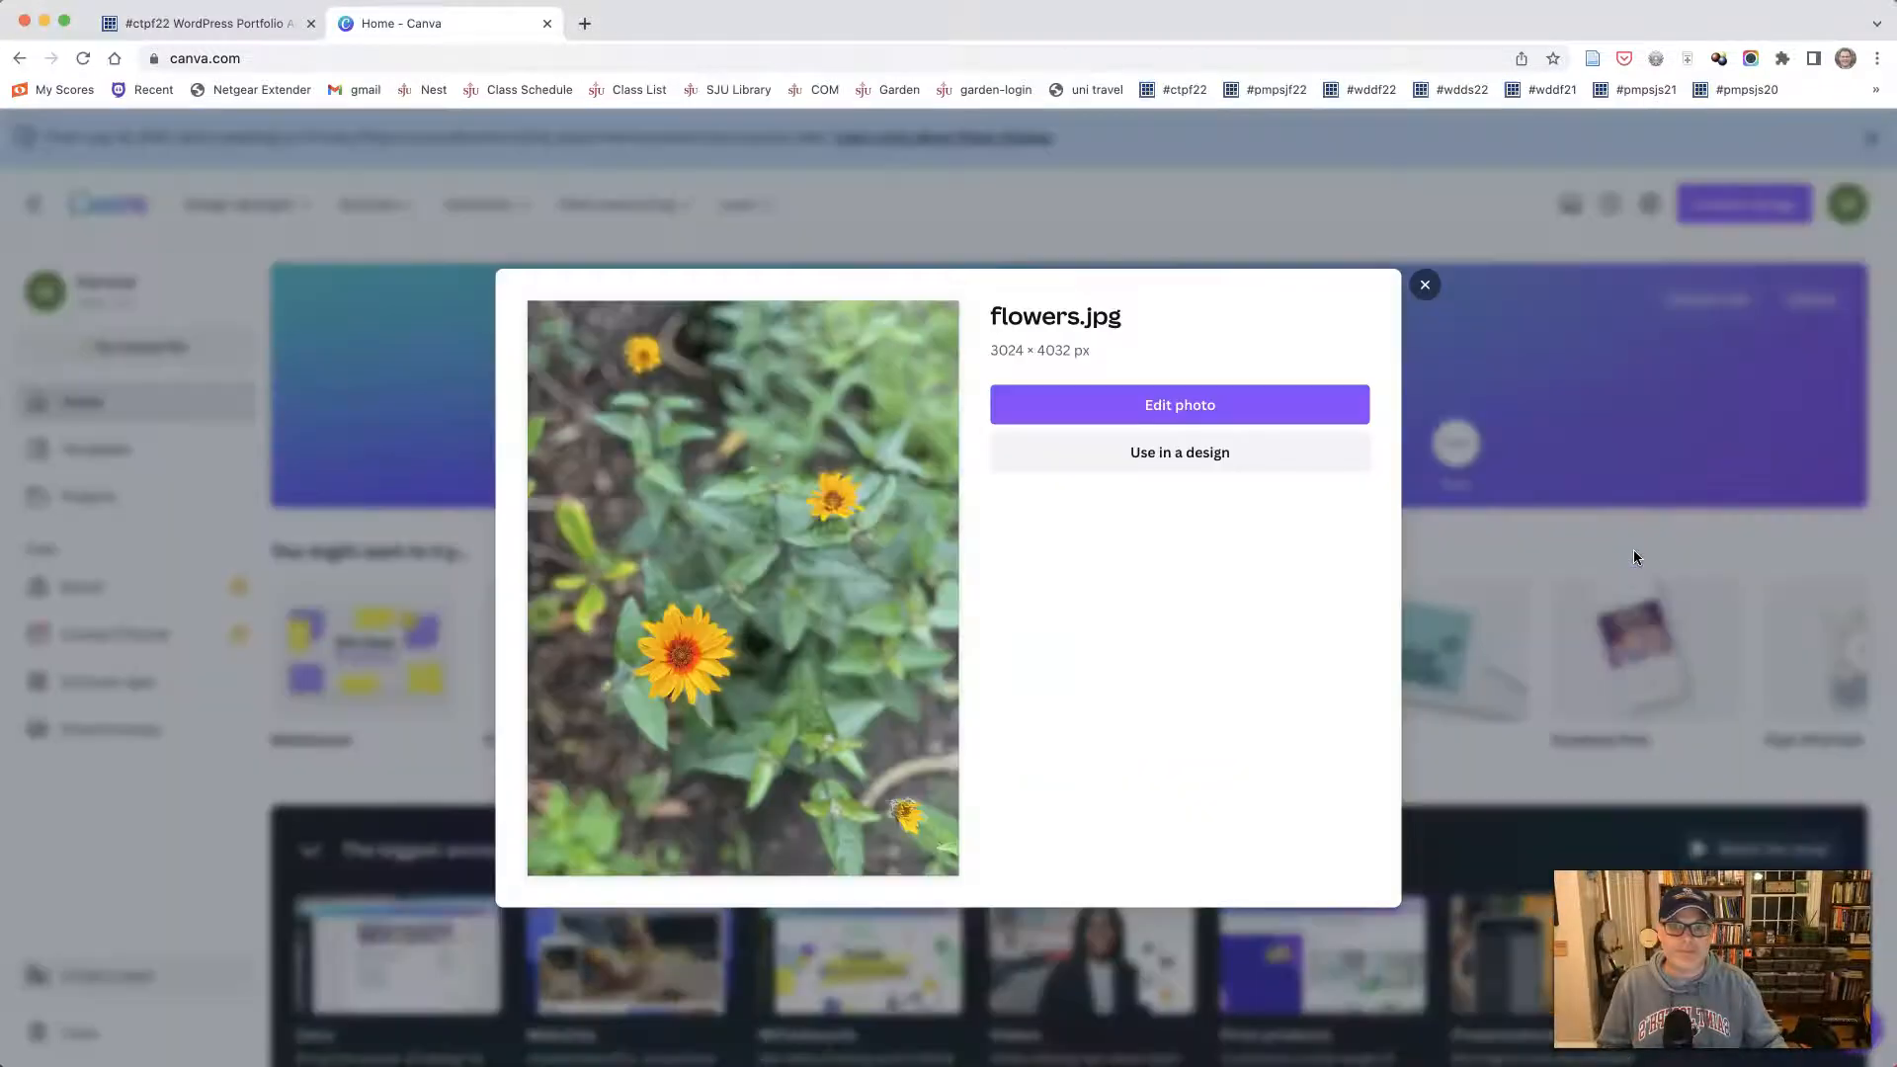
- Open the uploaded flowers photo in the photo editor and use it in a new design
click(1195, 414)
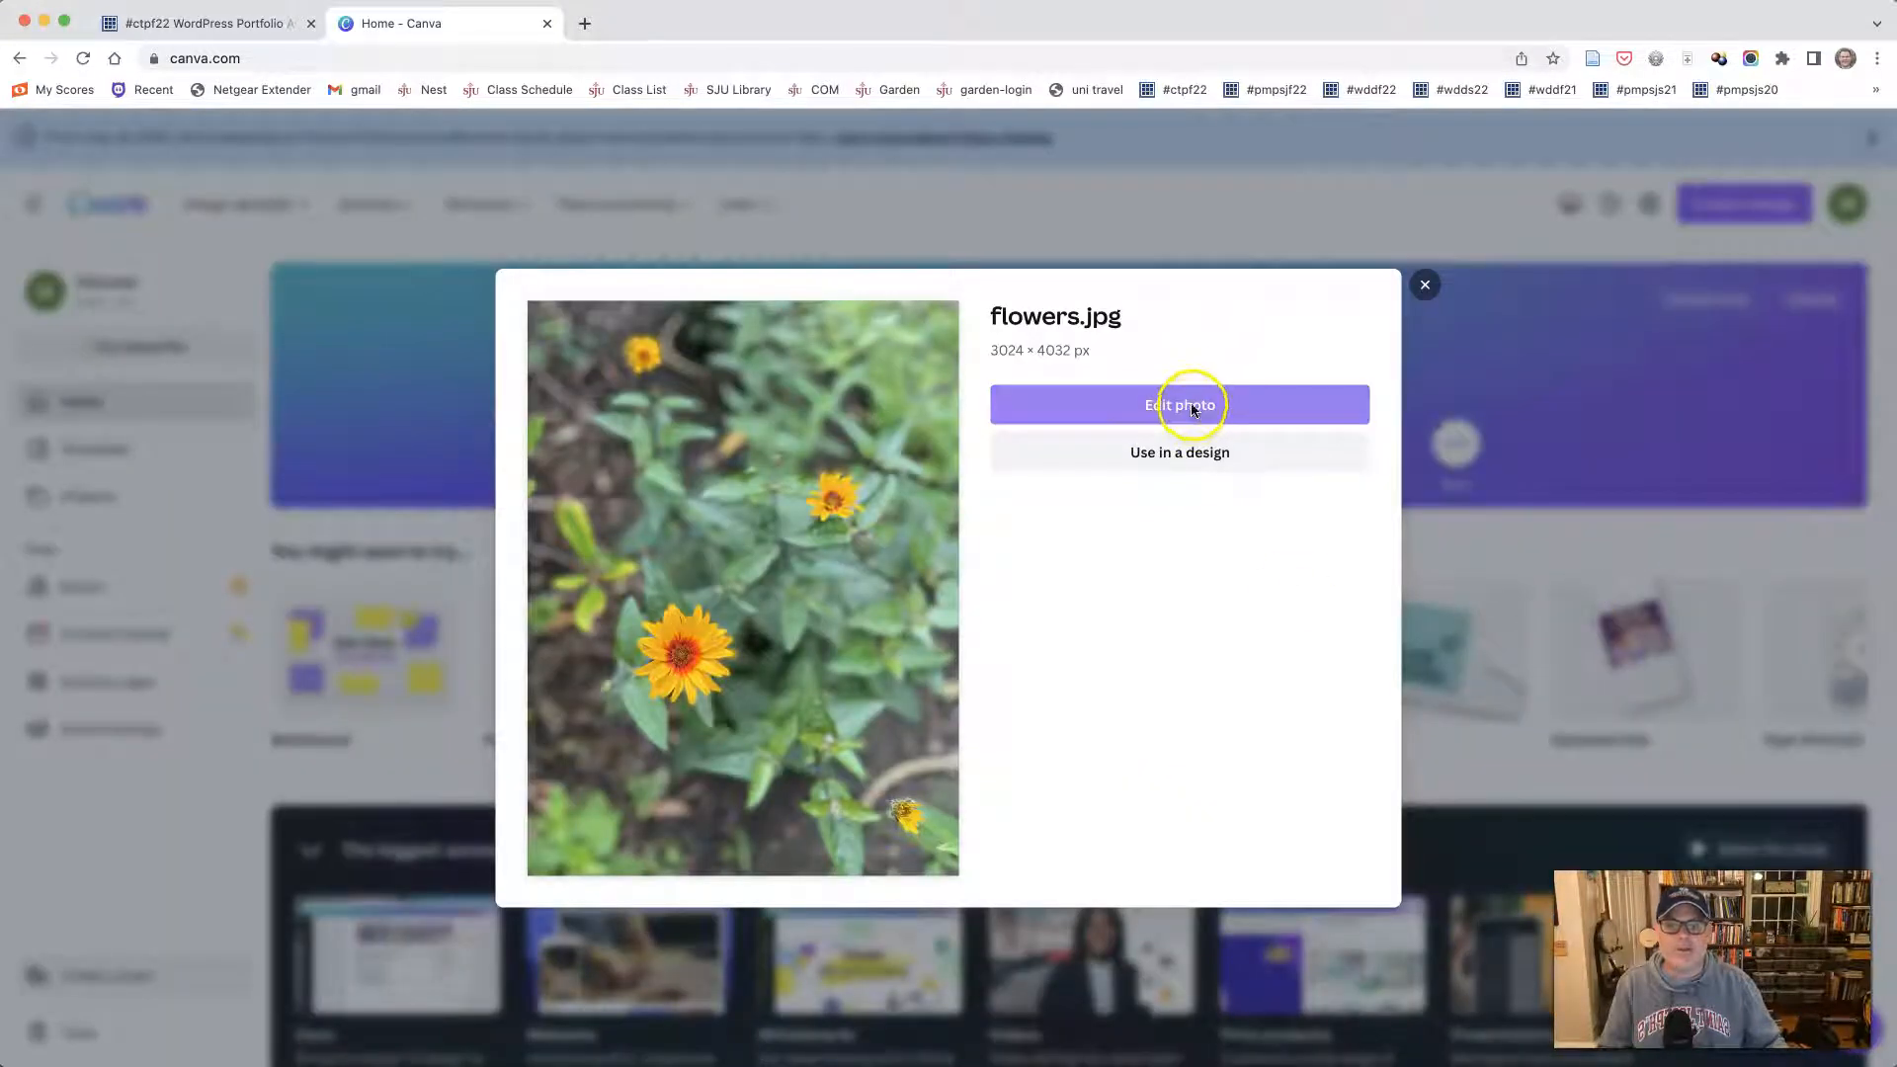
click(1146, 410)
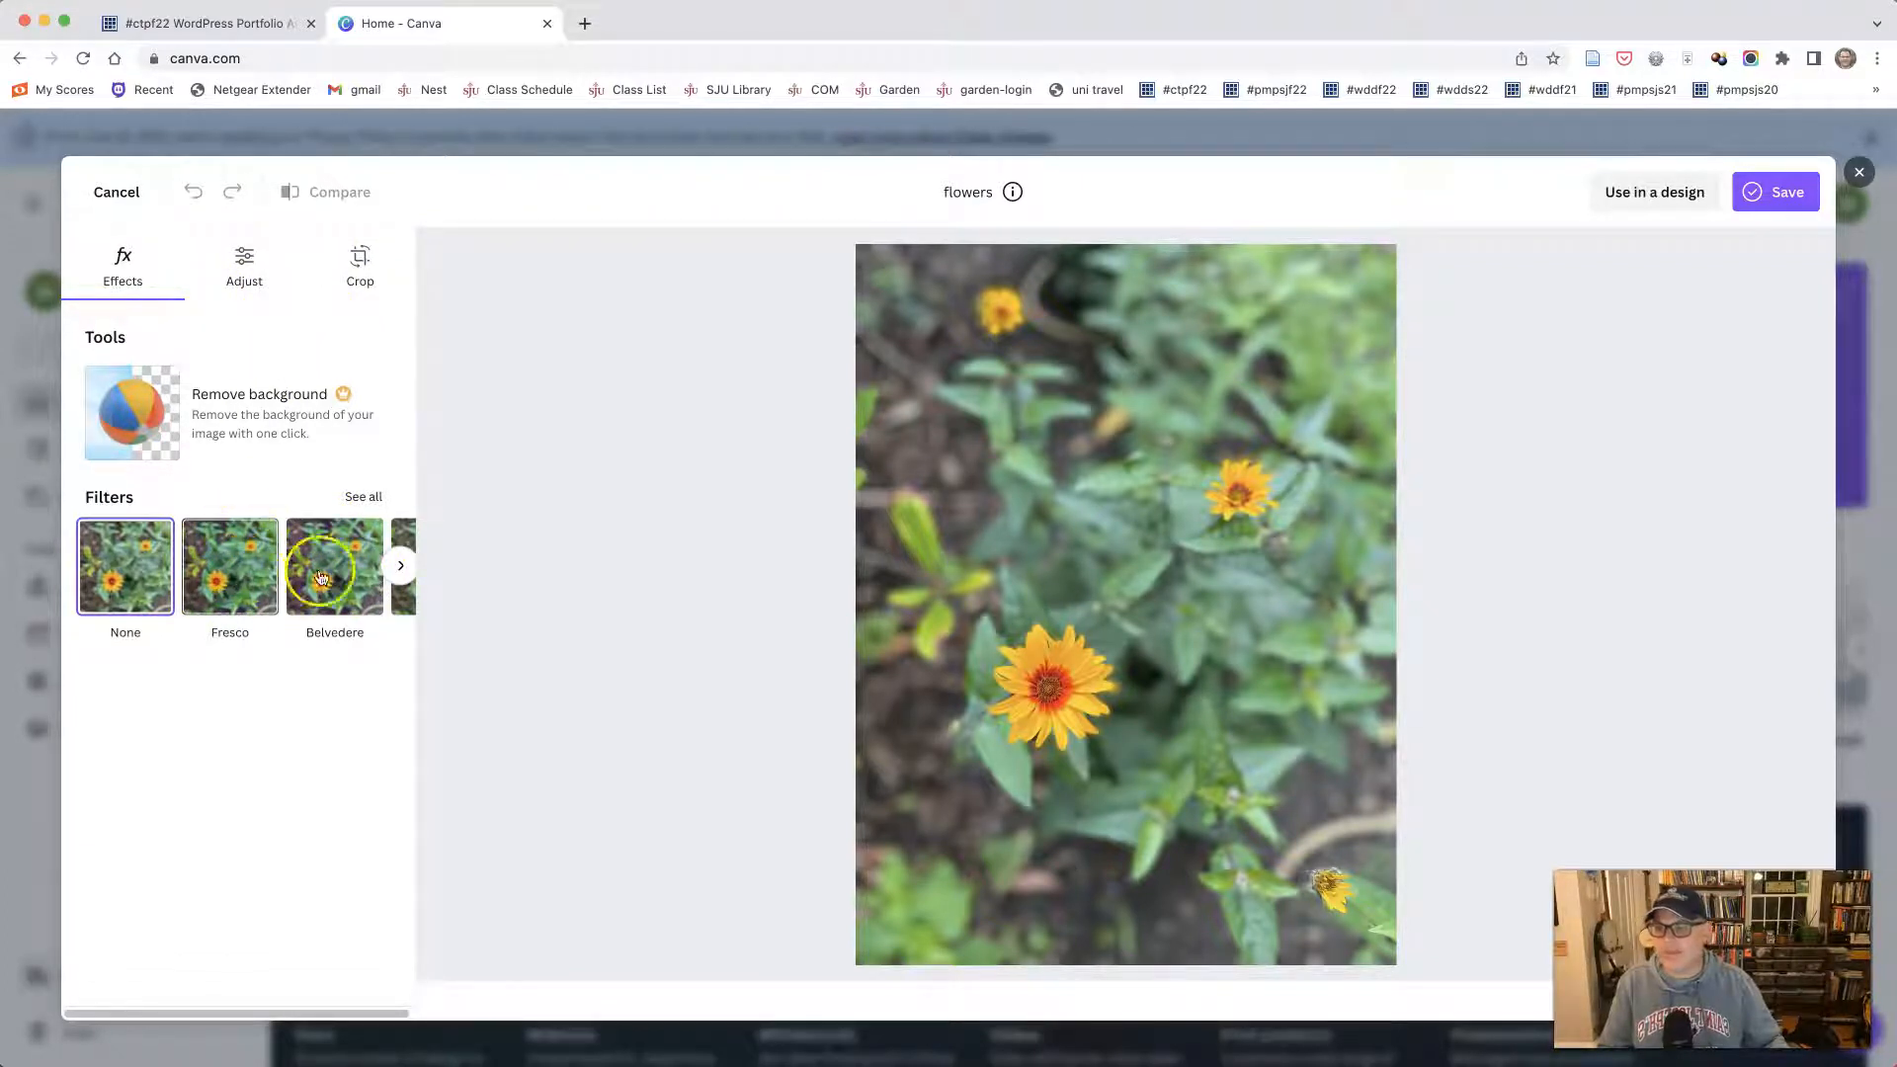
click(1642, 213)
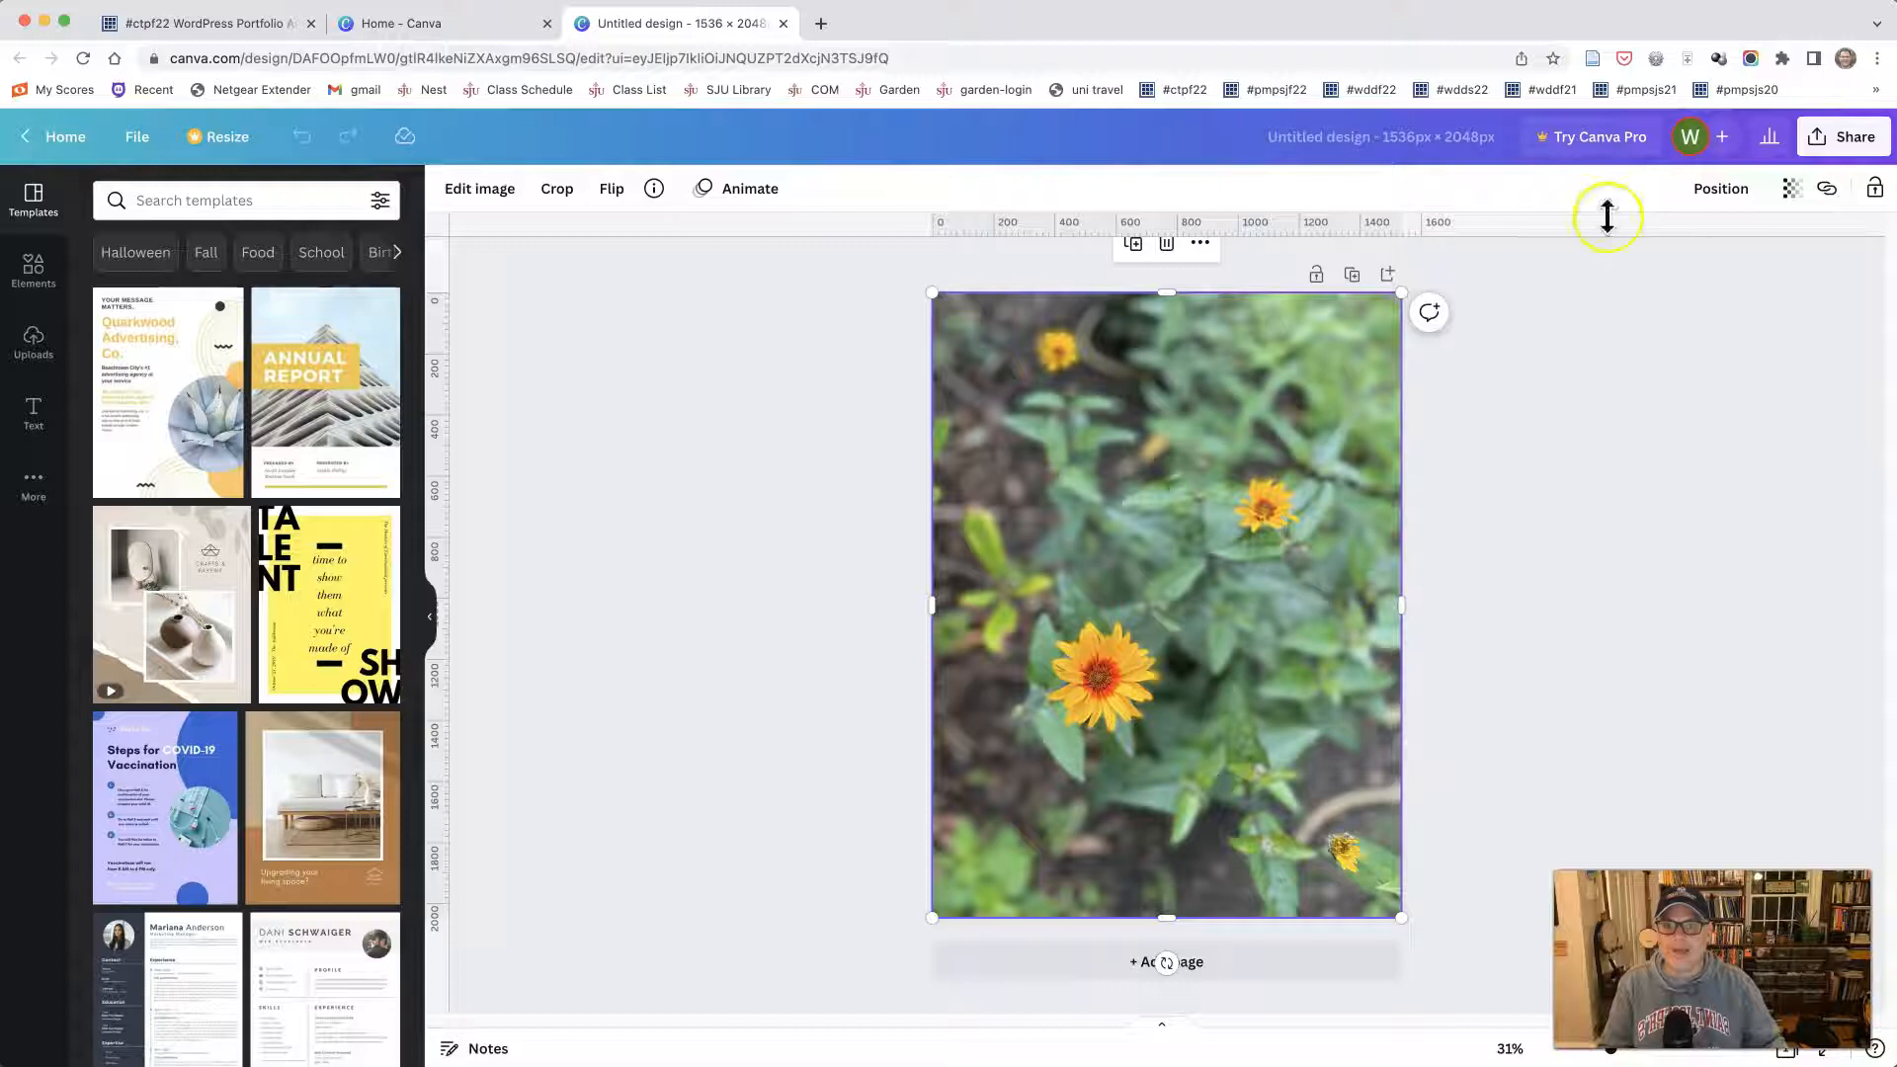
- Delete the flowers photo from the page and place it again from the uploaded images
click(1197, 525)
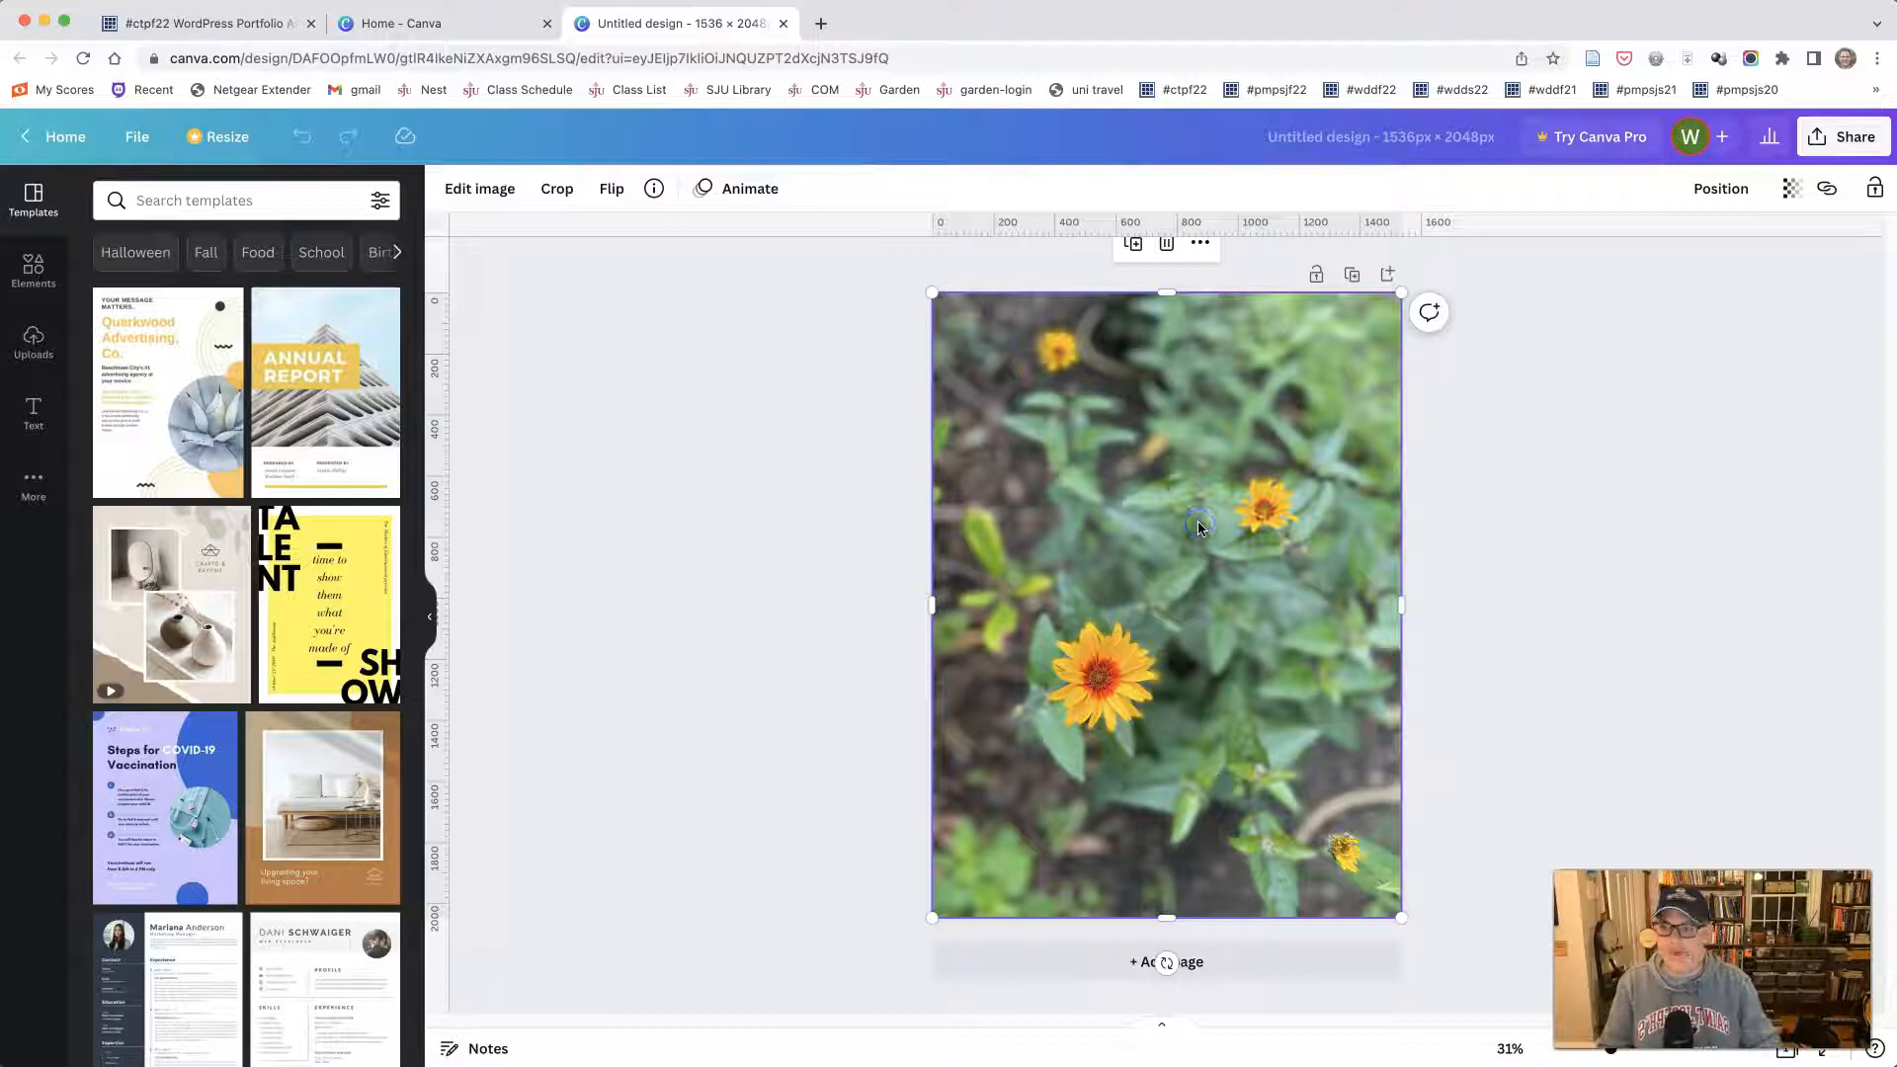
key(Delete)
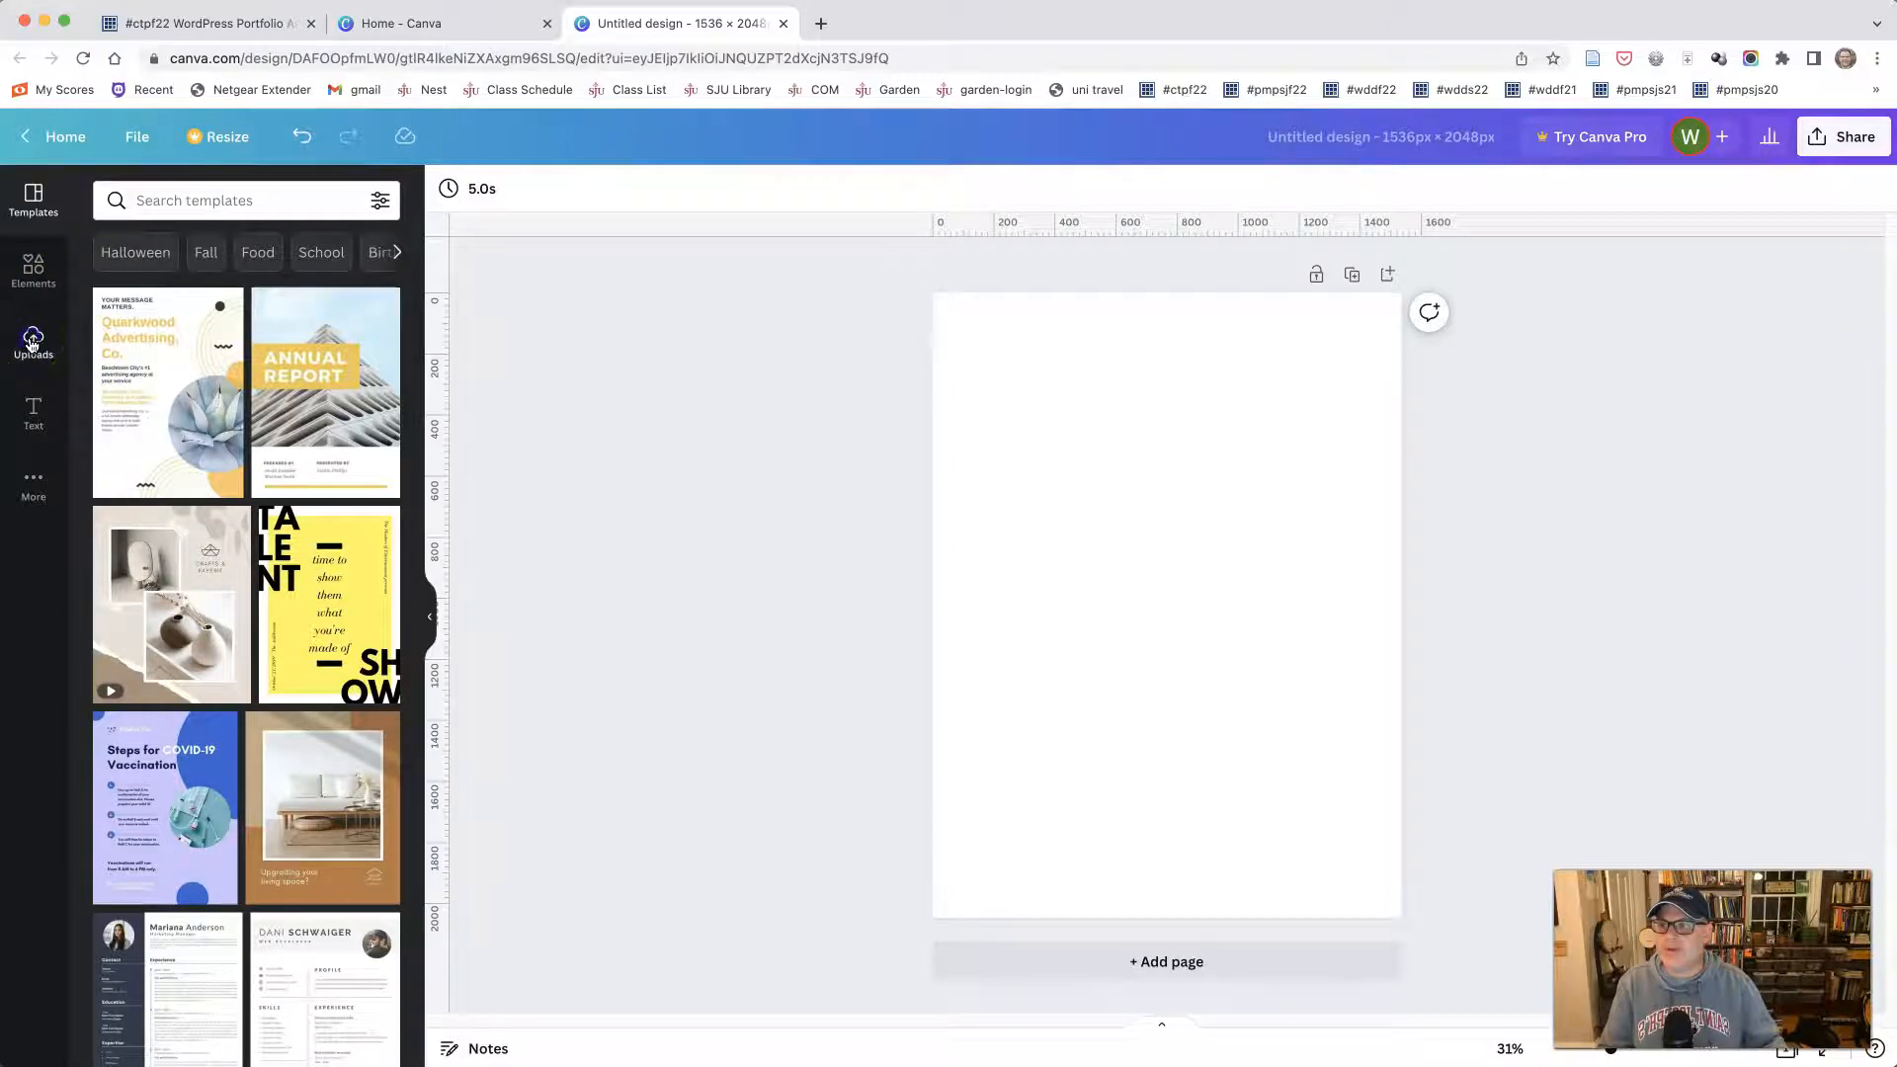
click(32, 343)
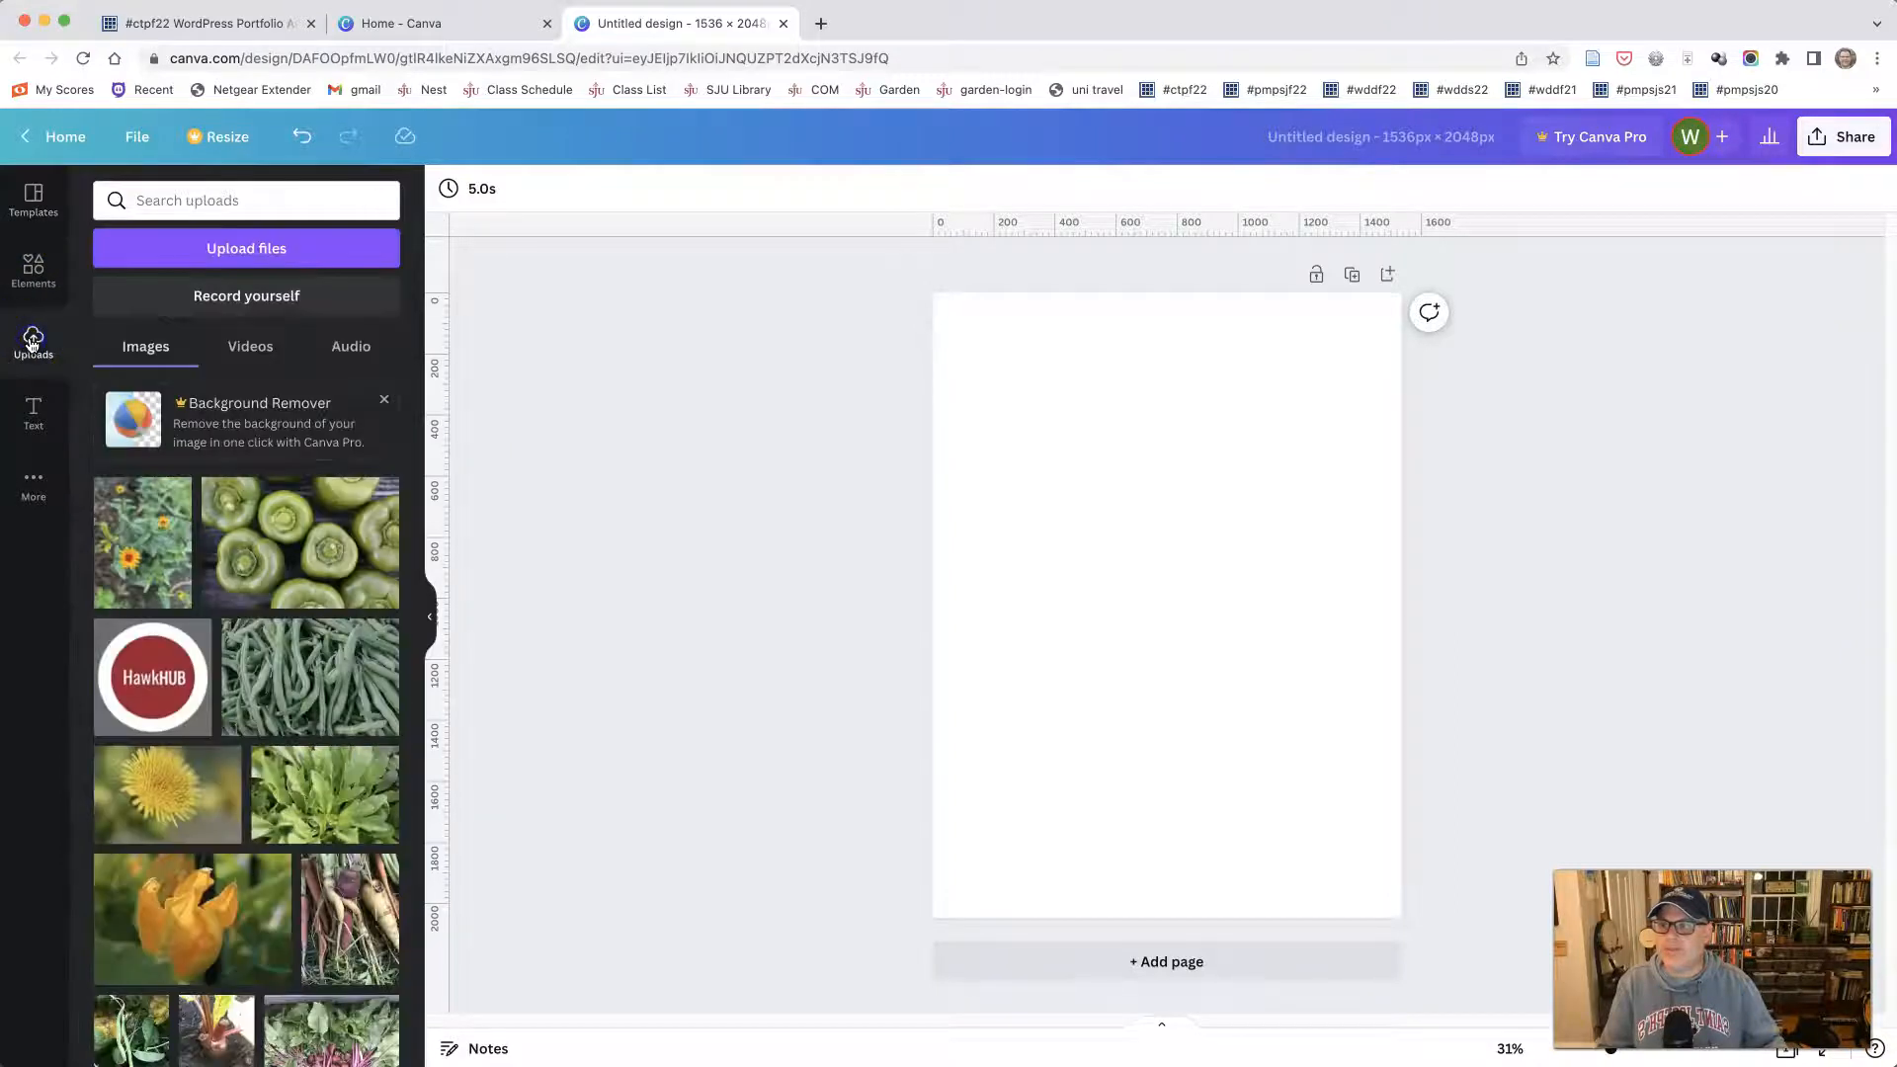
click(153, 547)
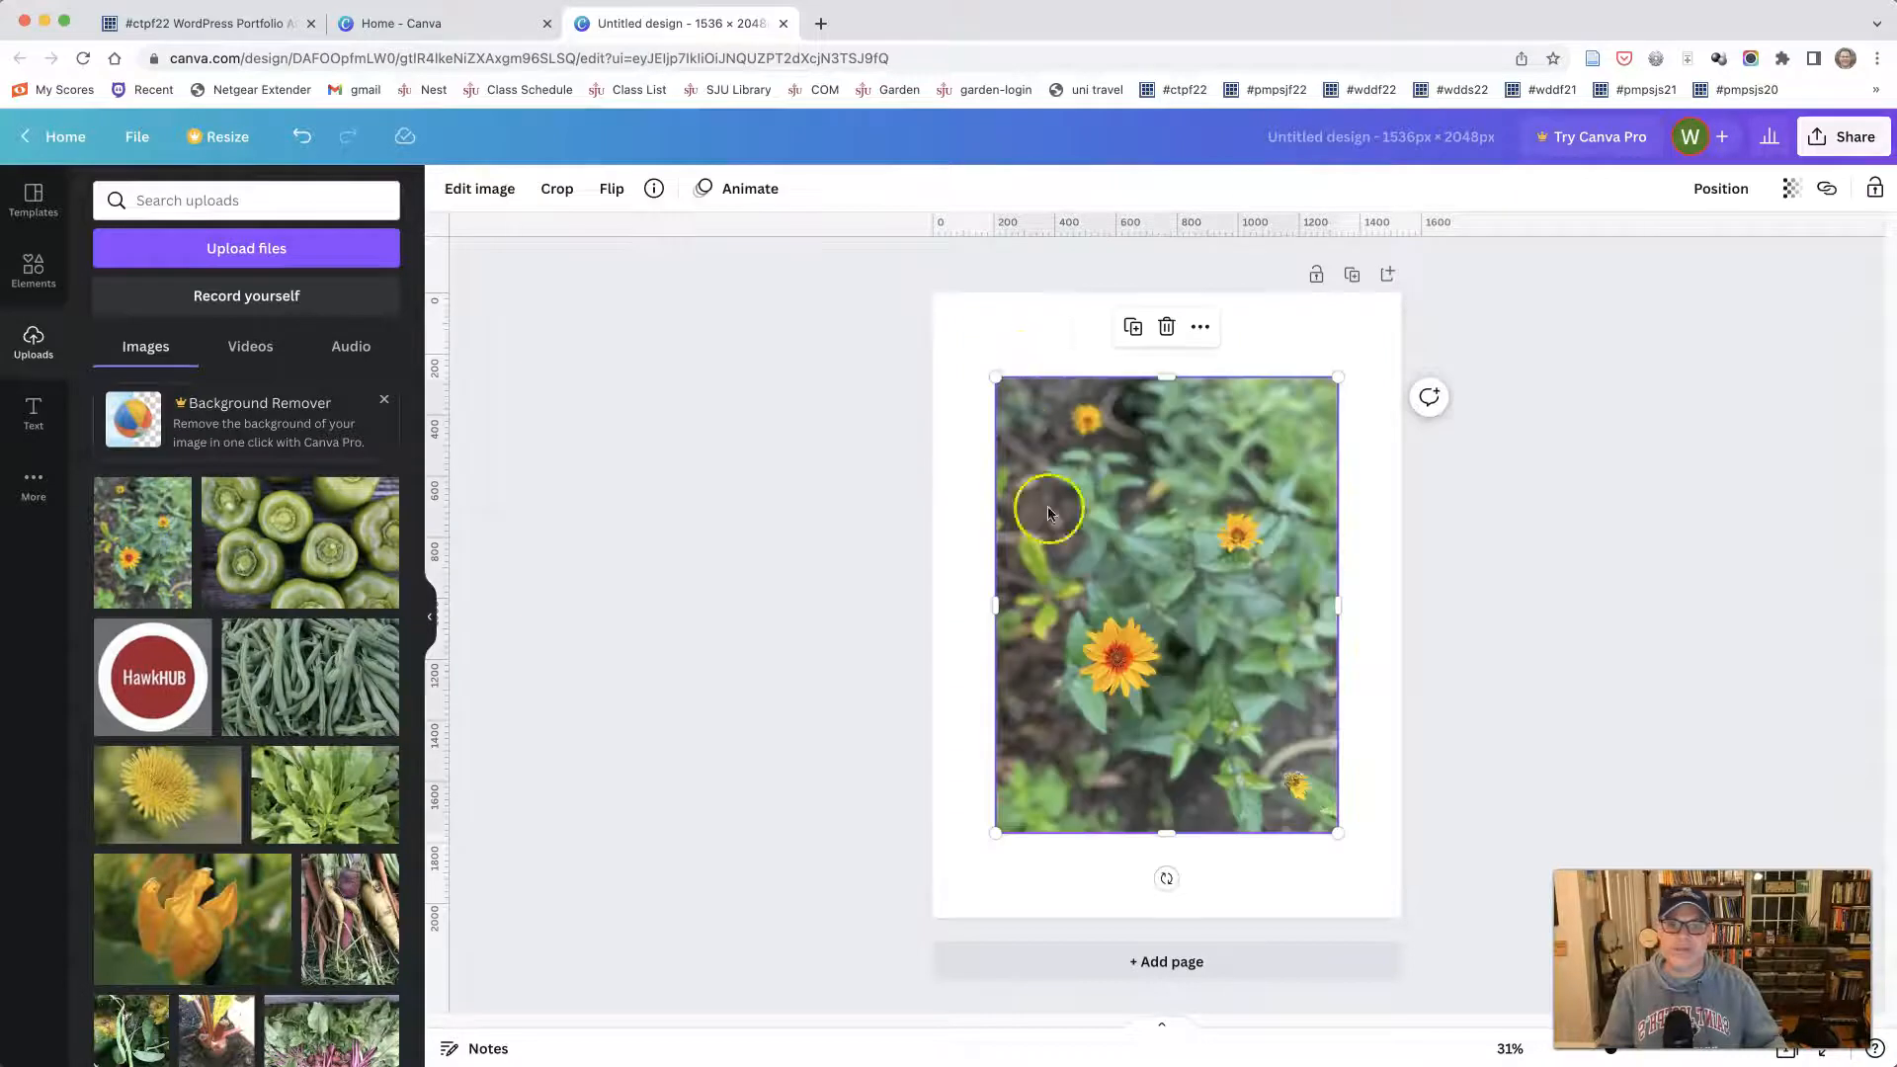
- Enlarge the flowers photo from two opposite corners until it fills the whole page, and deselect it
drag(994, 376, 934, 295)
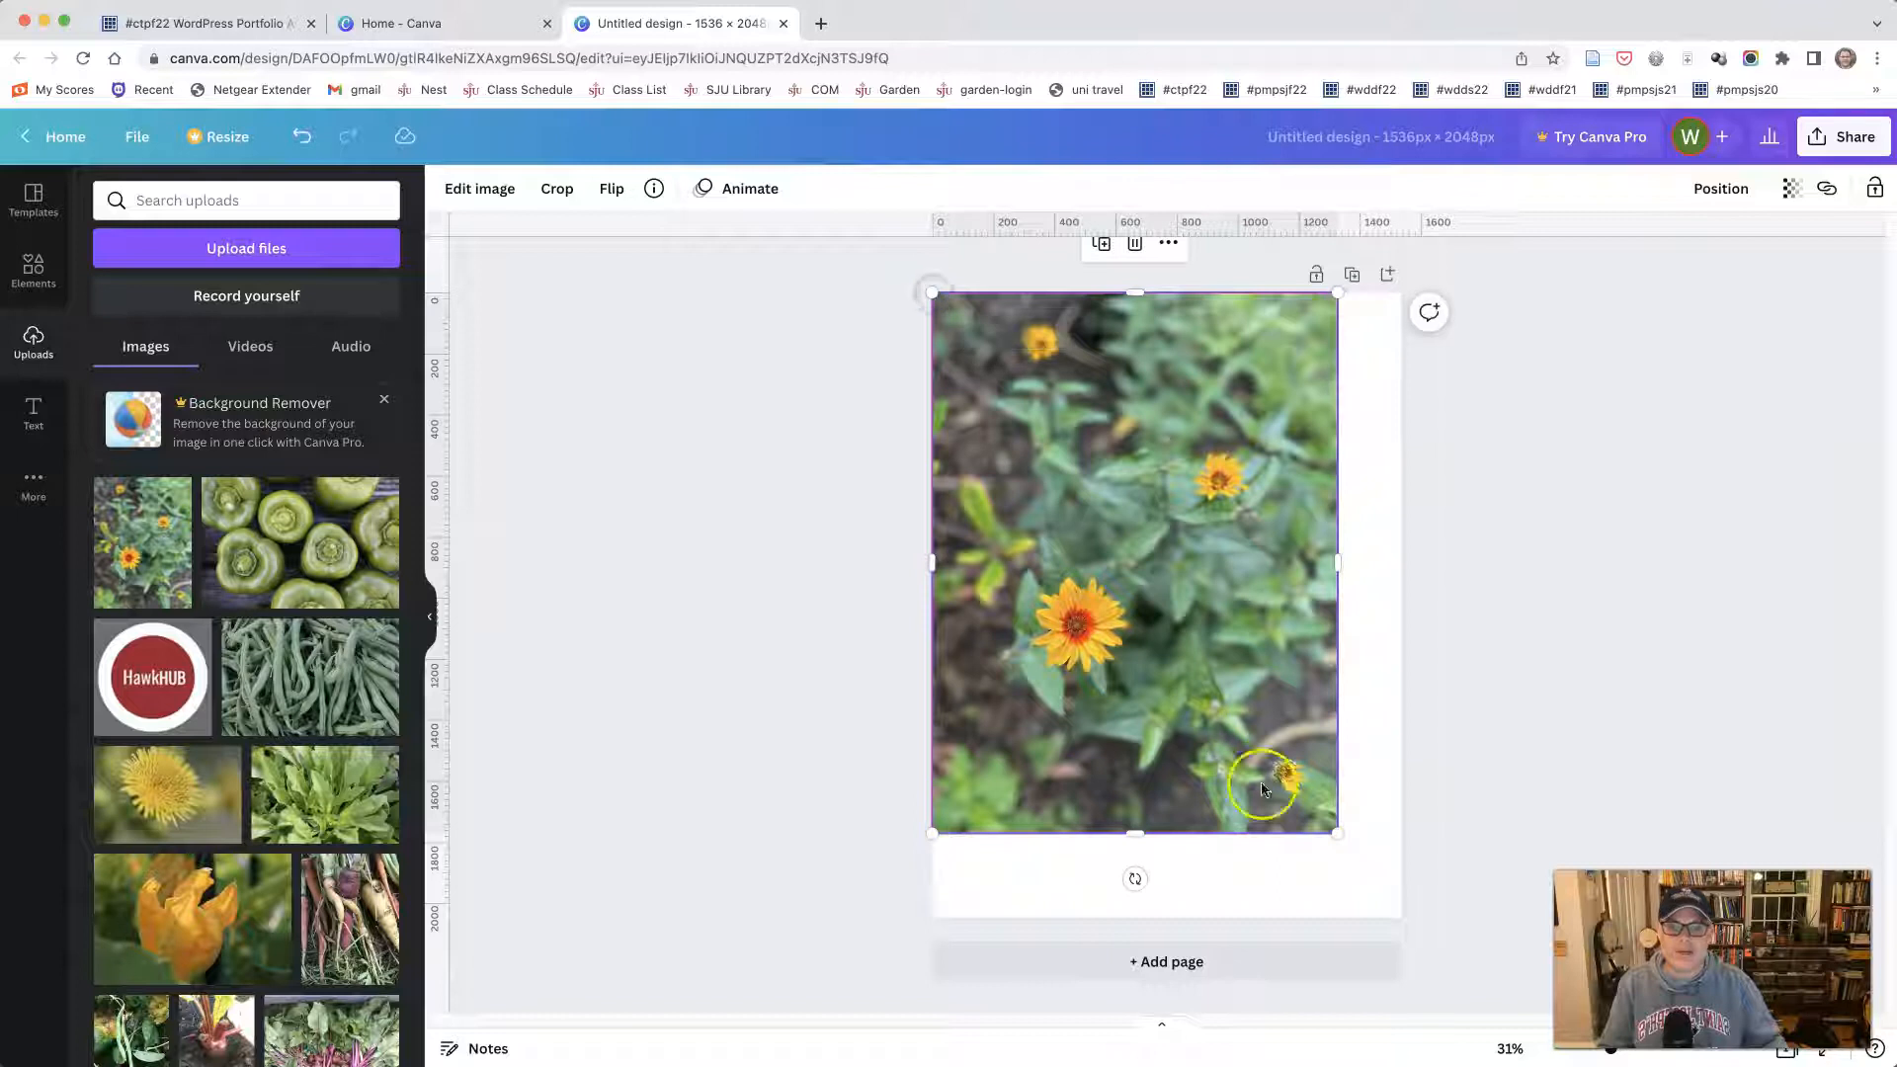
drag(1332, 836, 1391, 919)
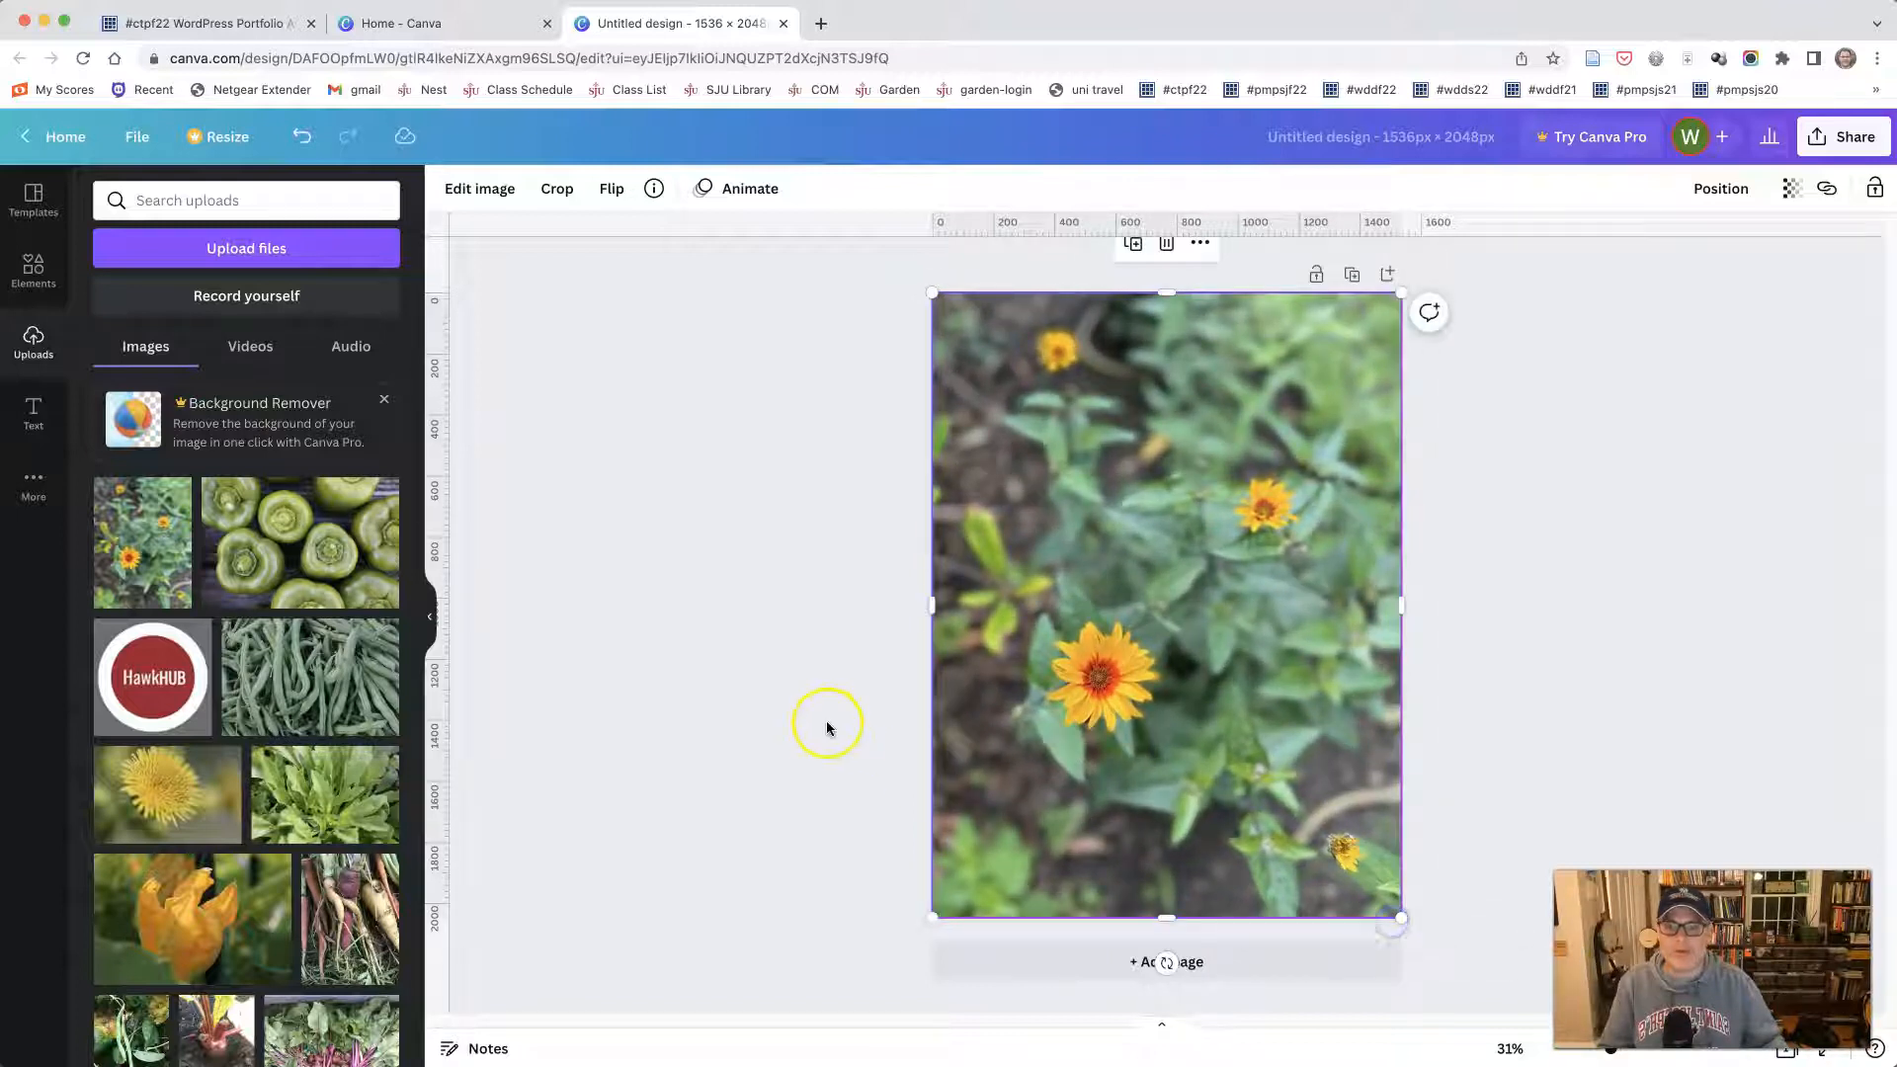
click(825, 720)
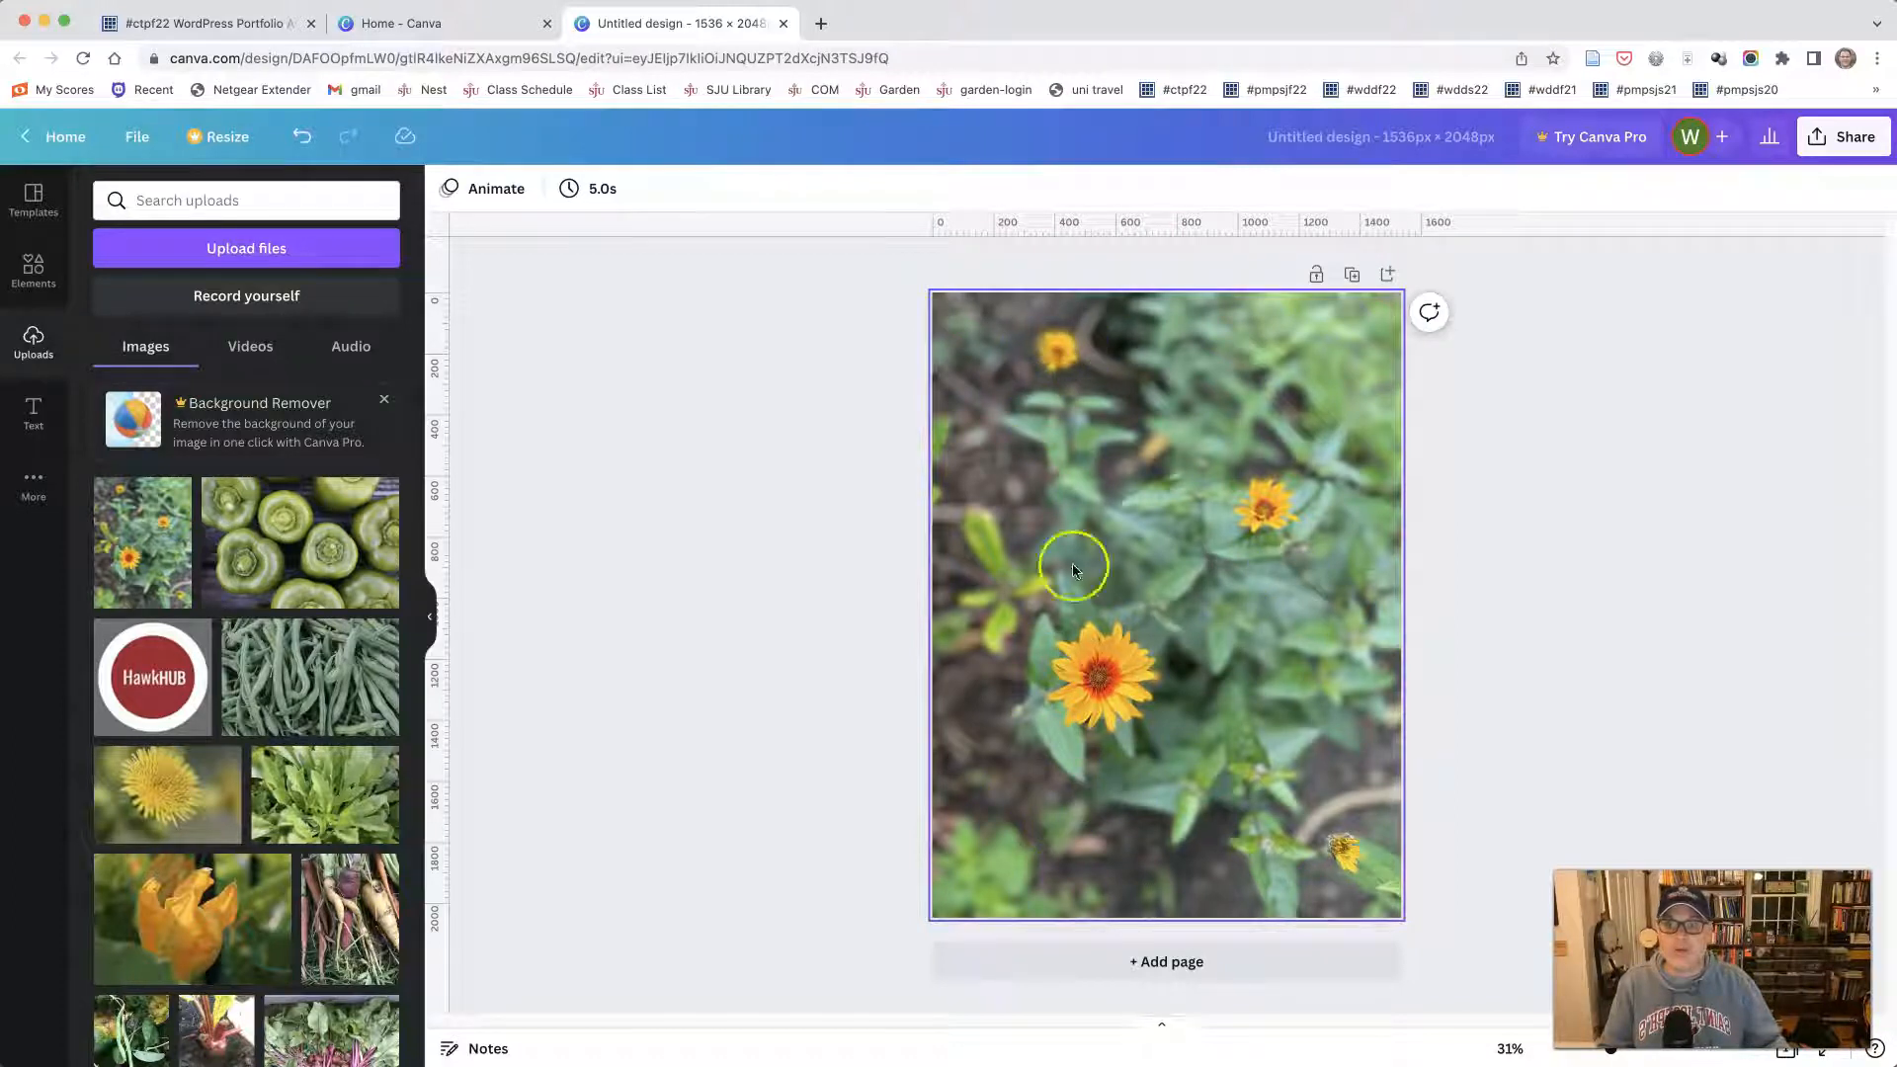
- Open the vertical rule of thirds grid PNG from the assignment page in a new tab and view it
click(232, 24)
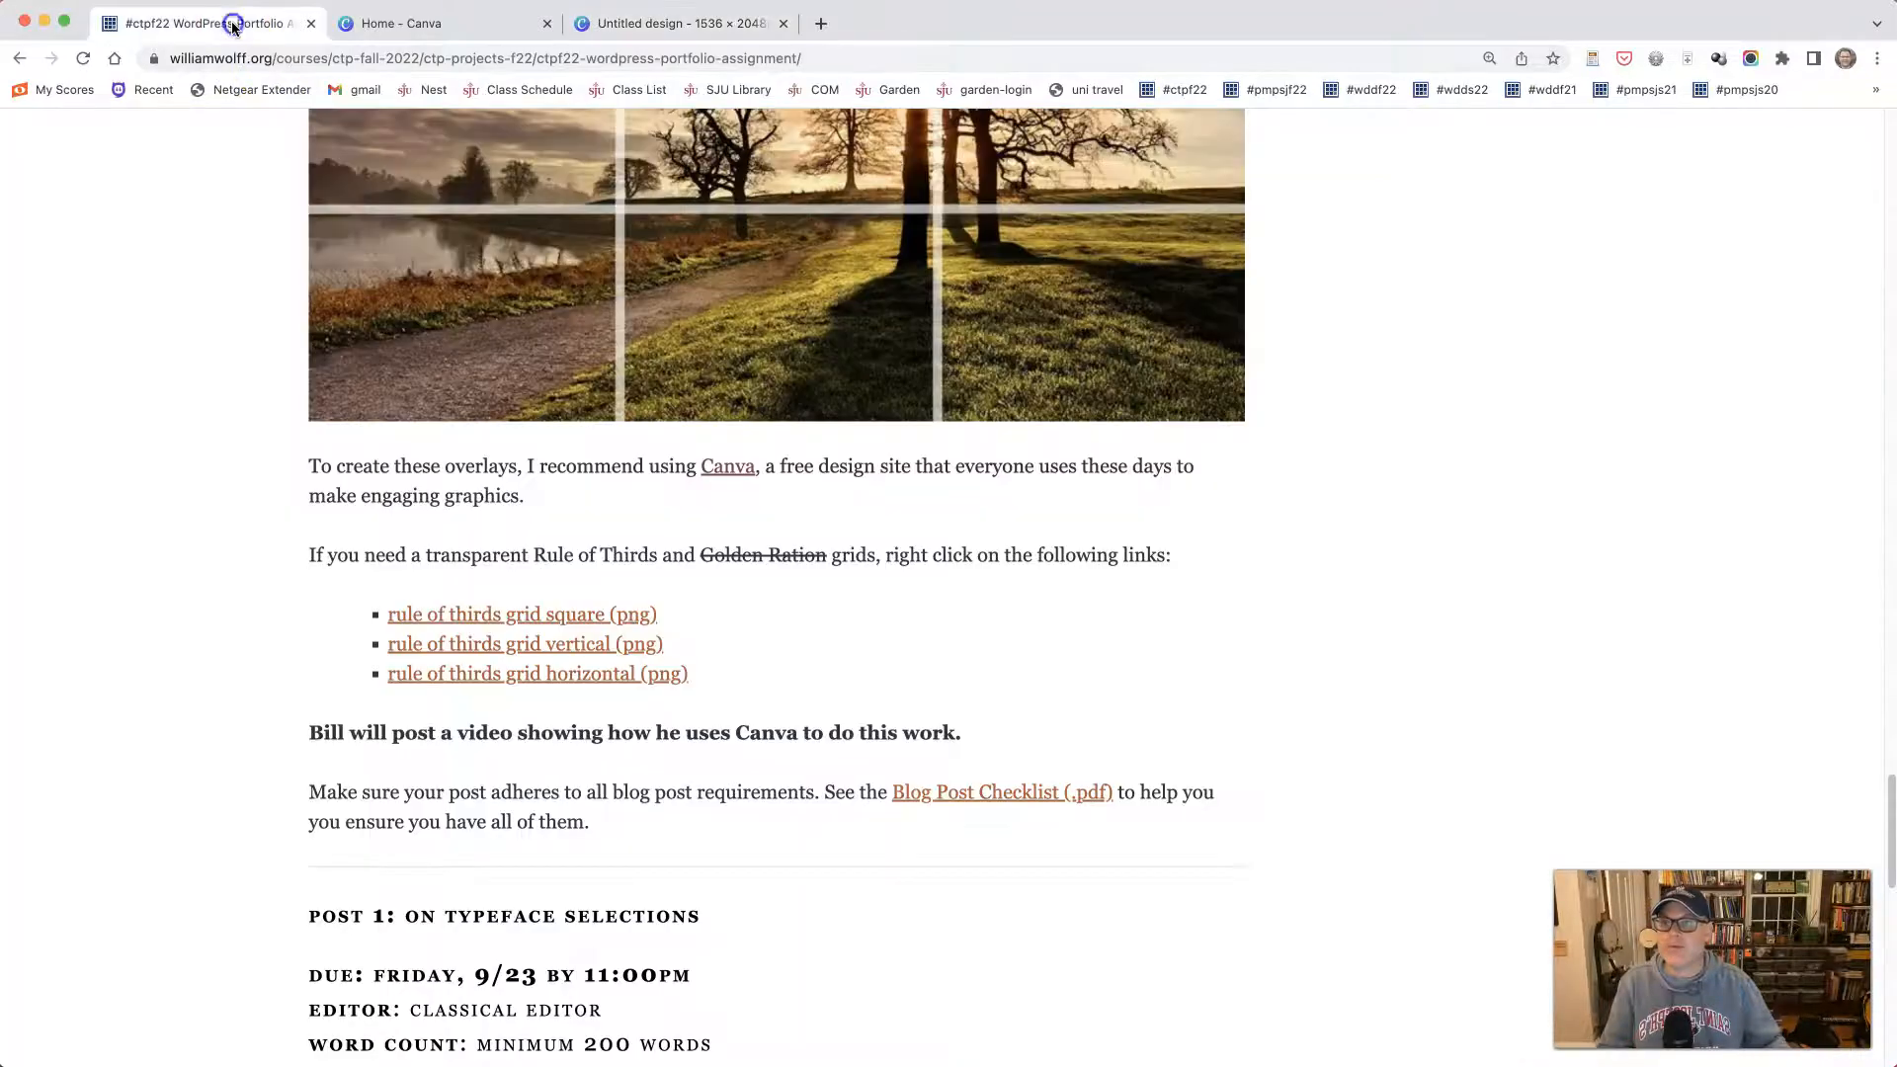
right_click(590, 649)
click(617, 658)
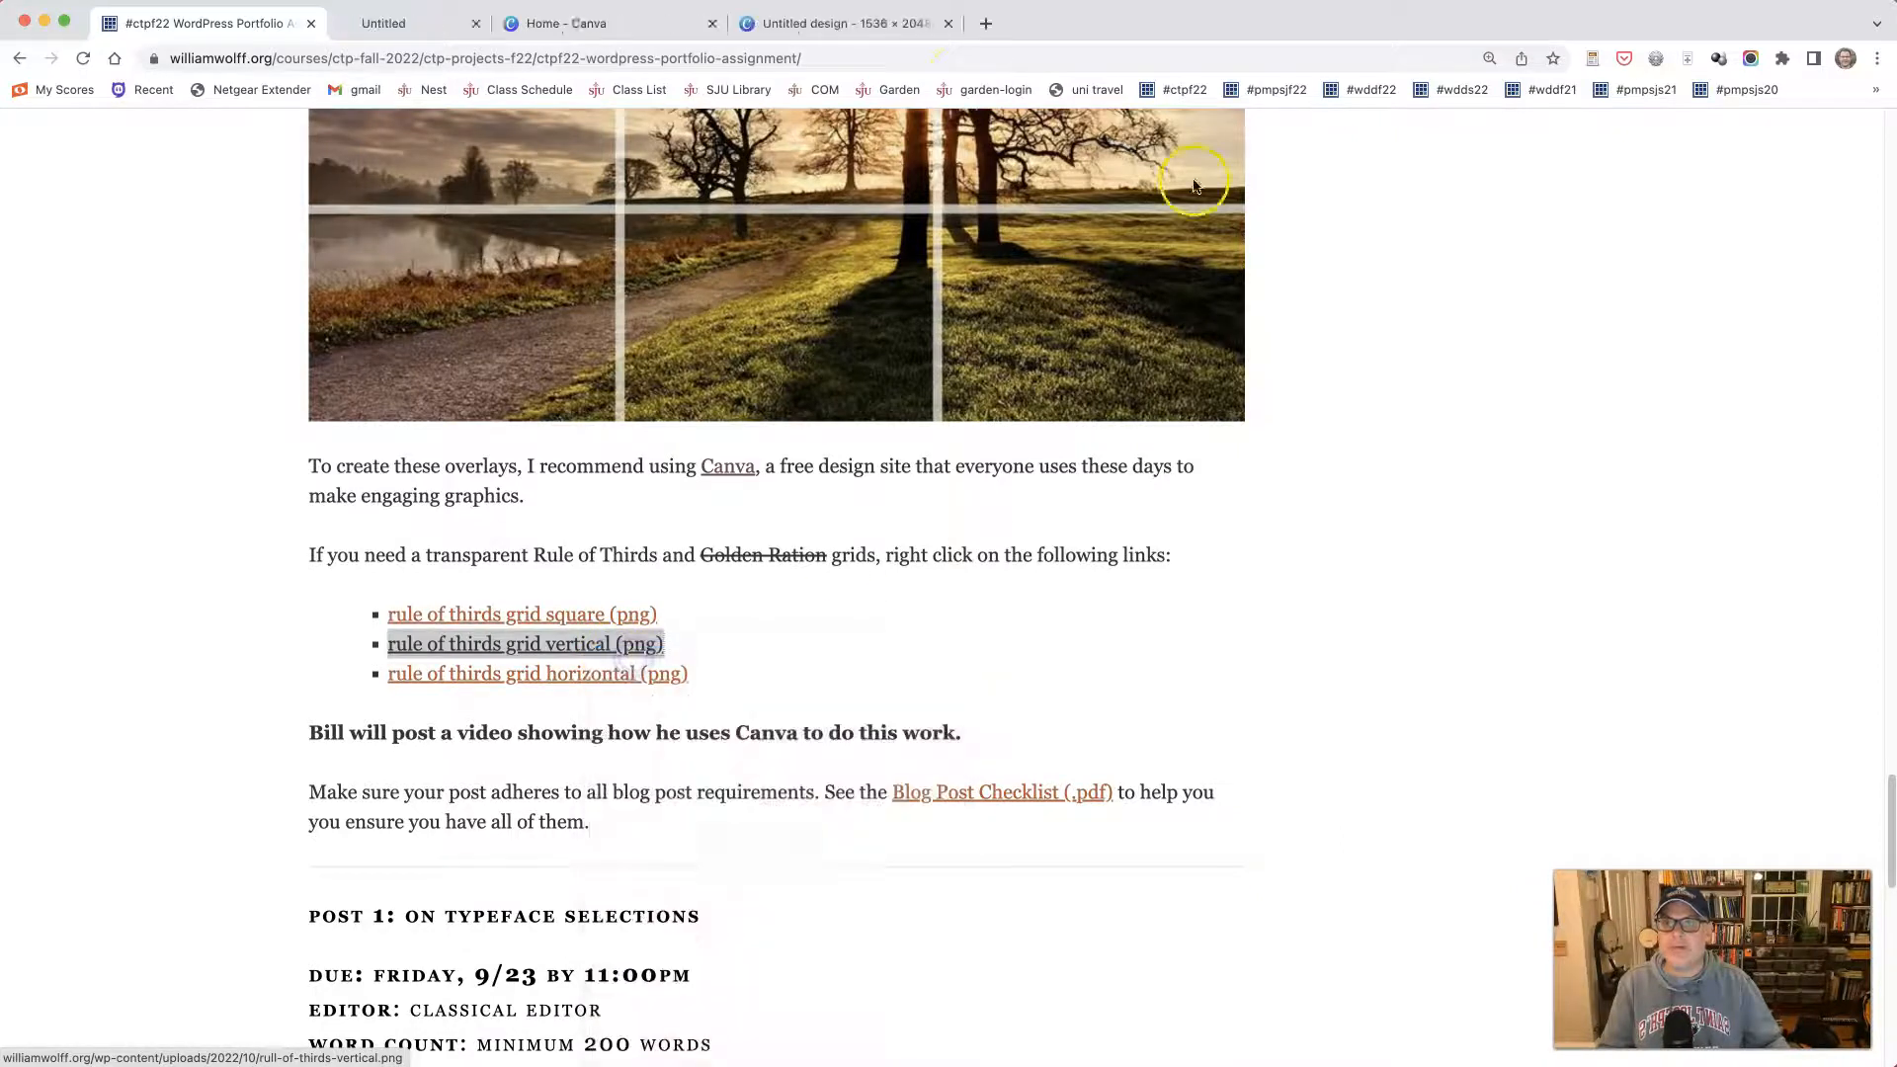
click(406, 23)
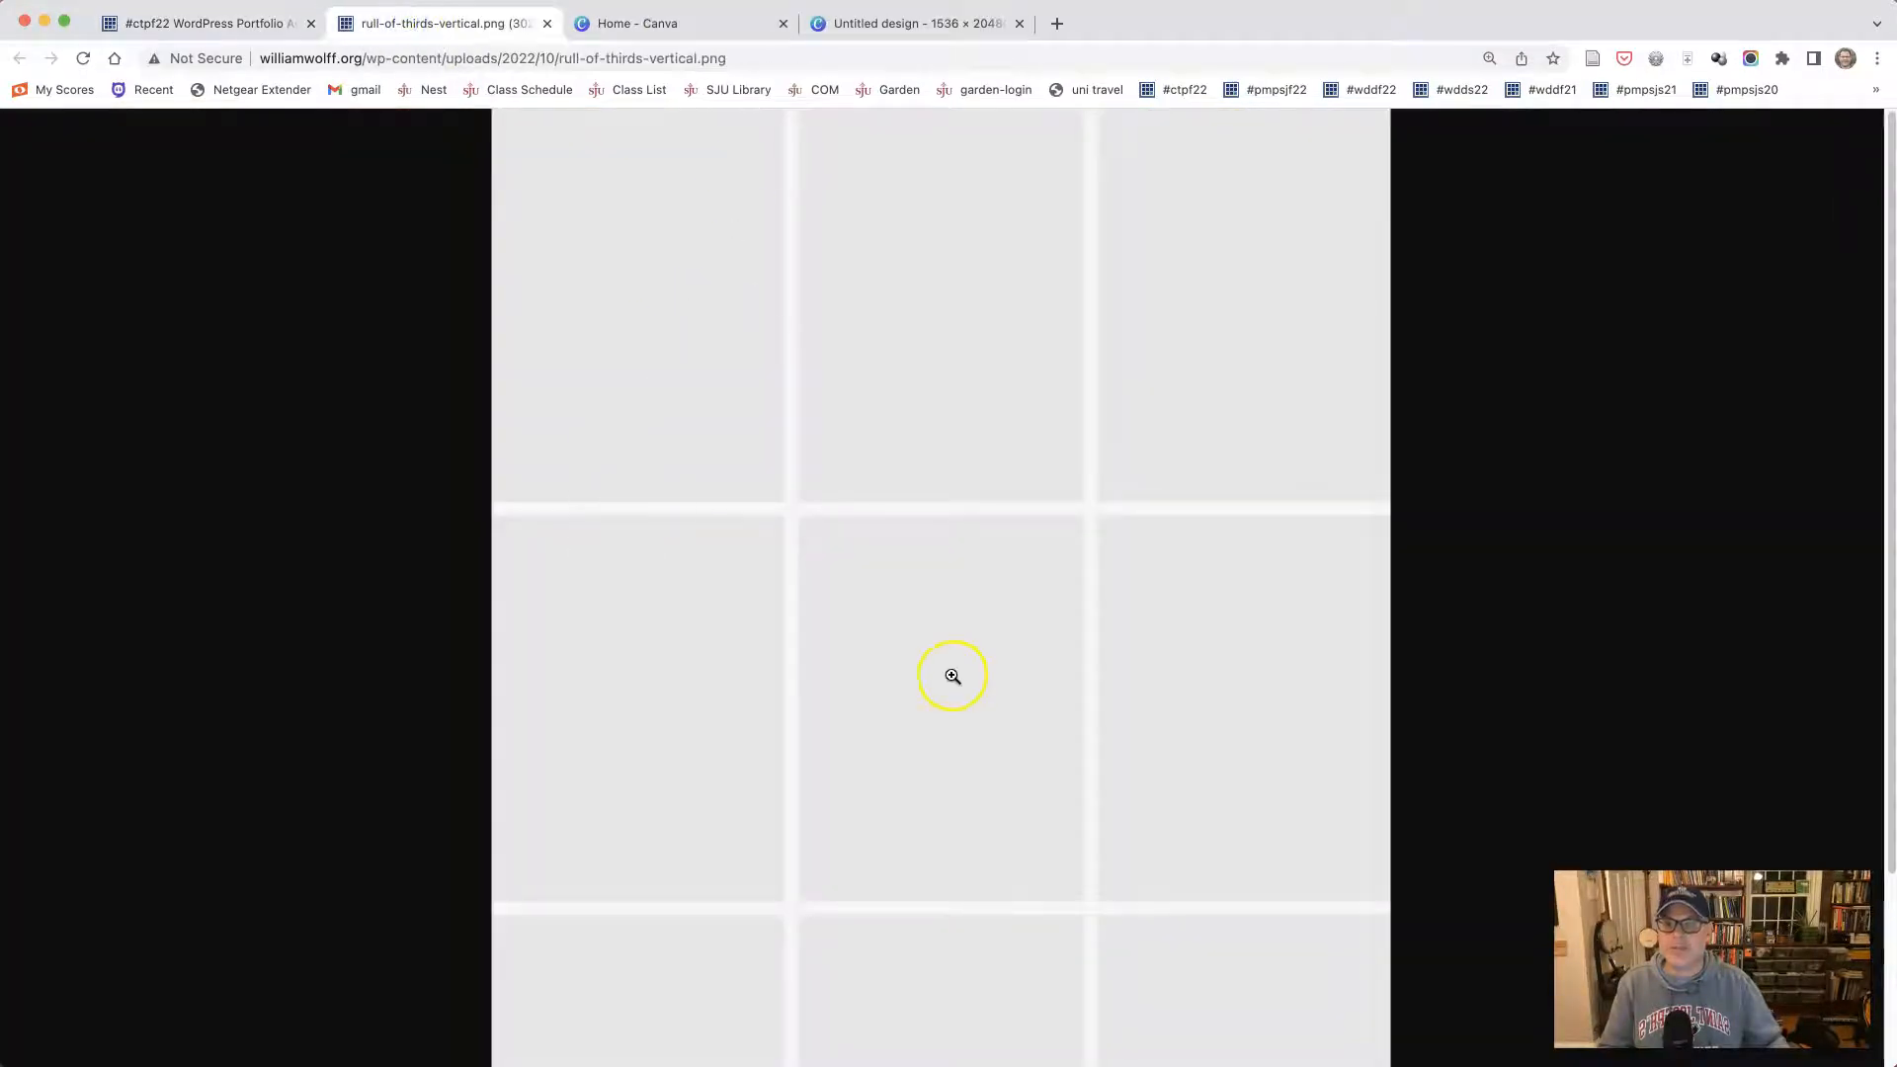
scroll(909, 635, down, 3)
scroll(909, 632, up, 1)
- Save the grid image as rull-of-thirds-vertical in the photos folder
right_click(921, 349)
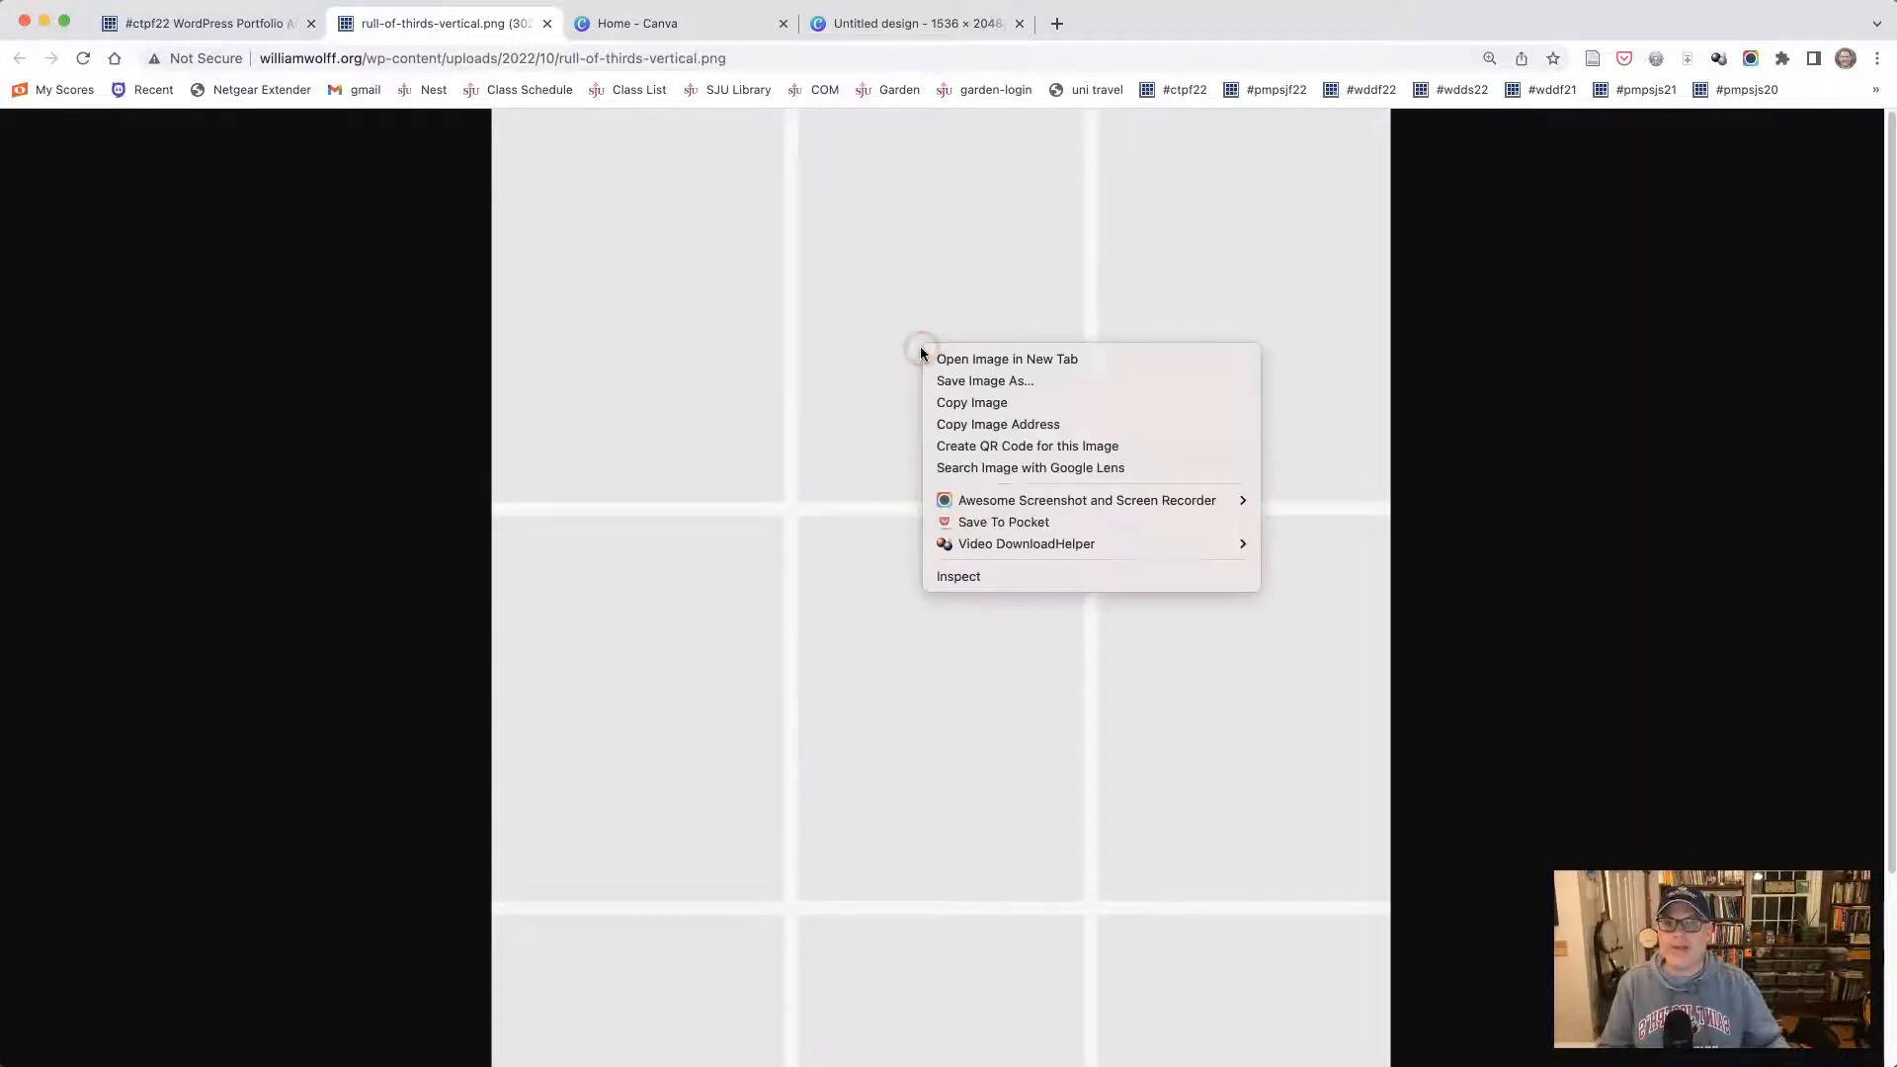
click(983, 382)
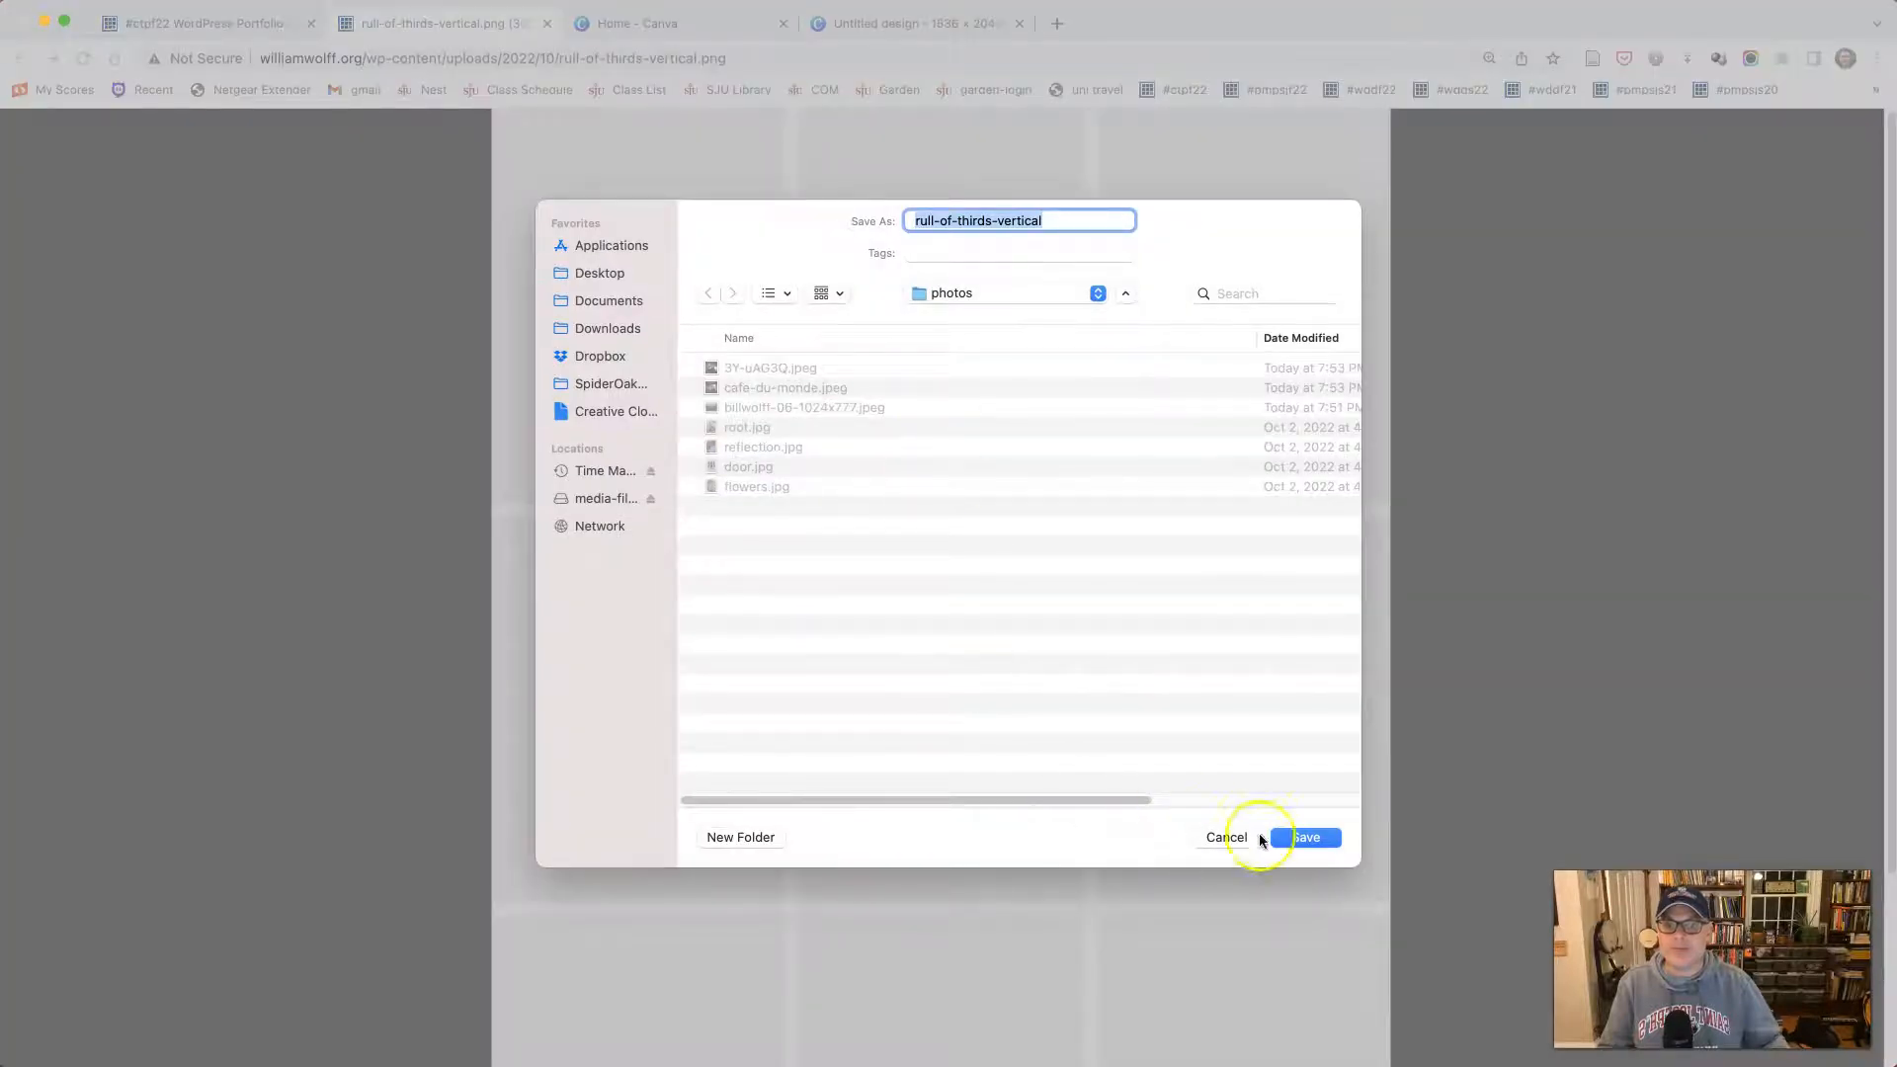
click(1310, 835)
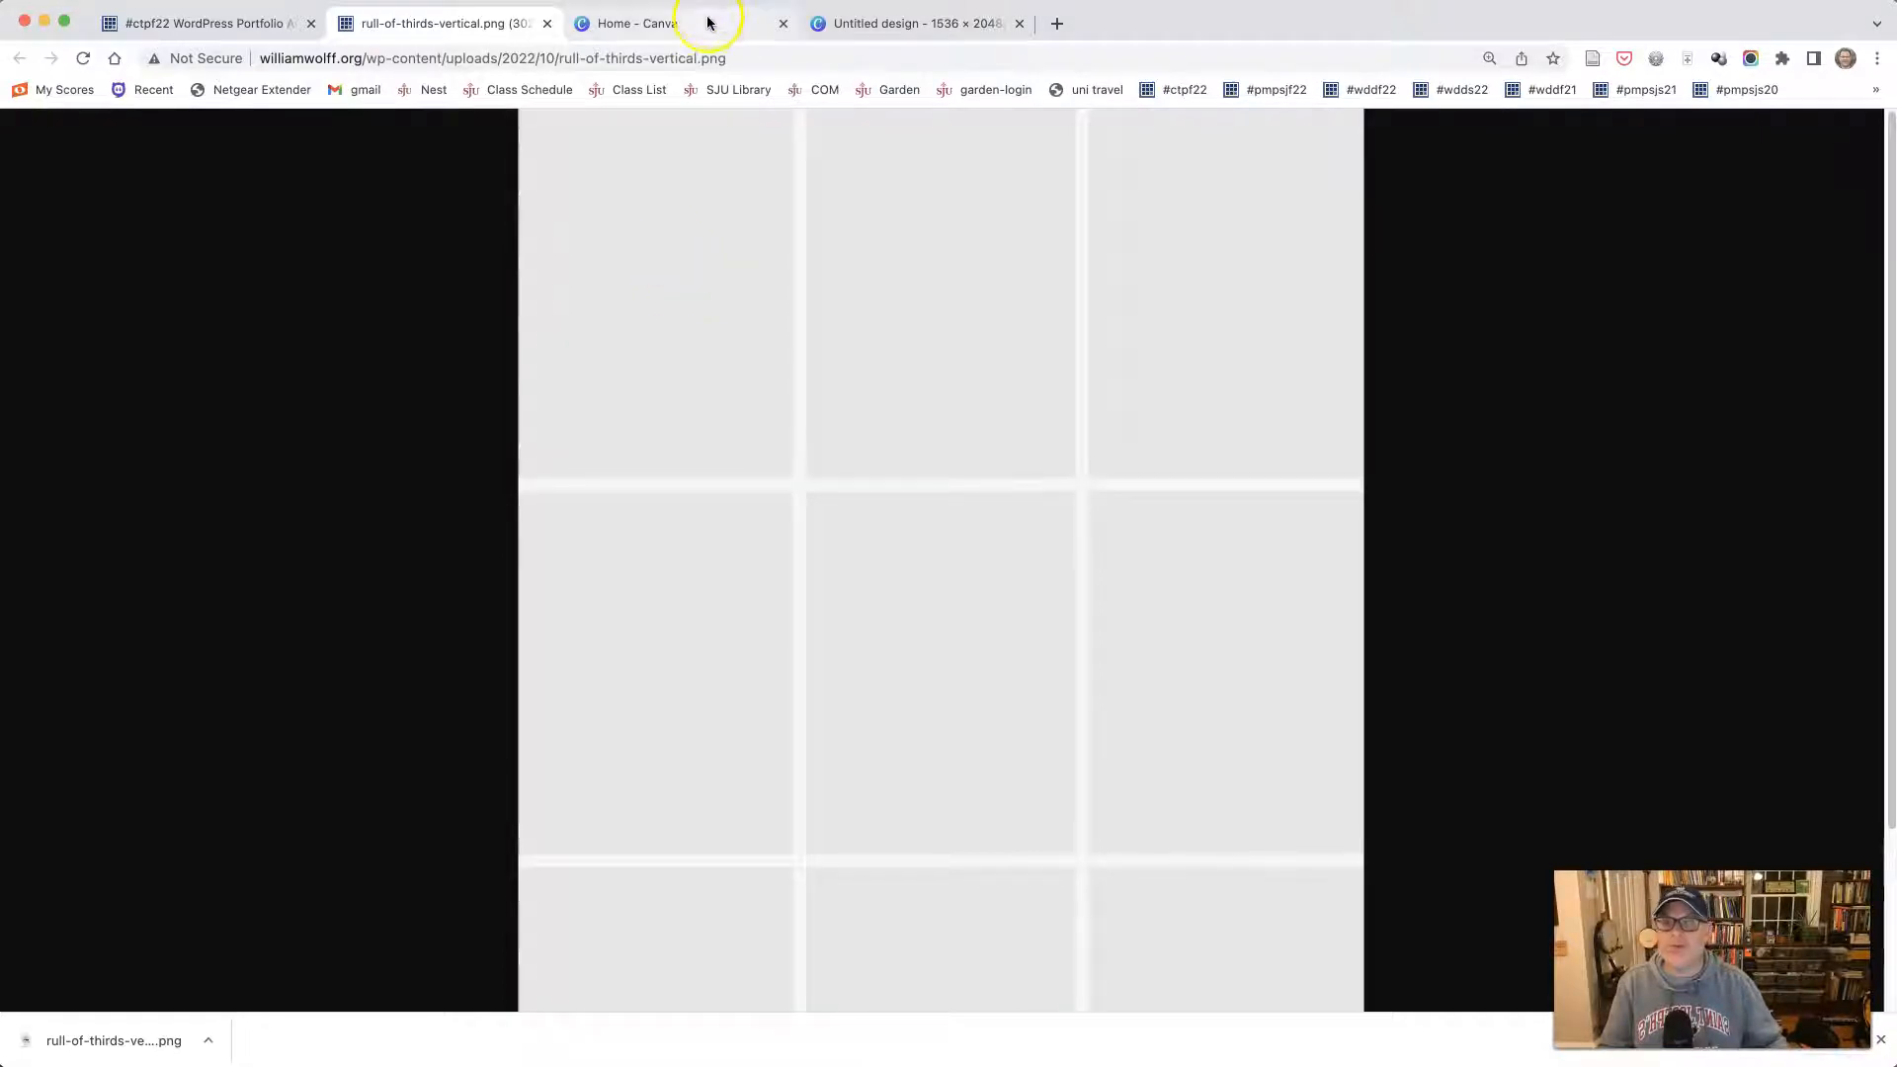
- Return to the Canva design and rename it "flowers rule of thirds"
click(865, 30)
click(1313, 142)
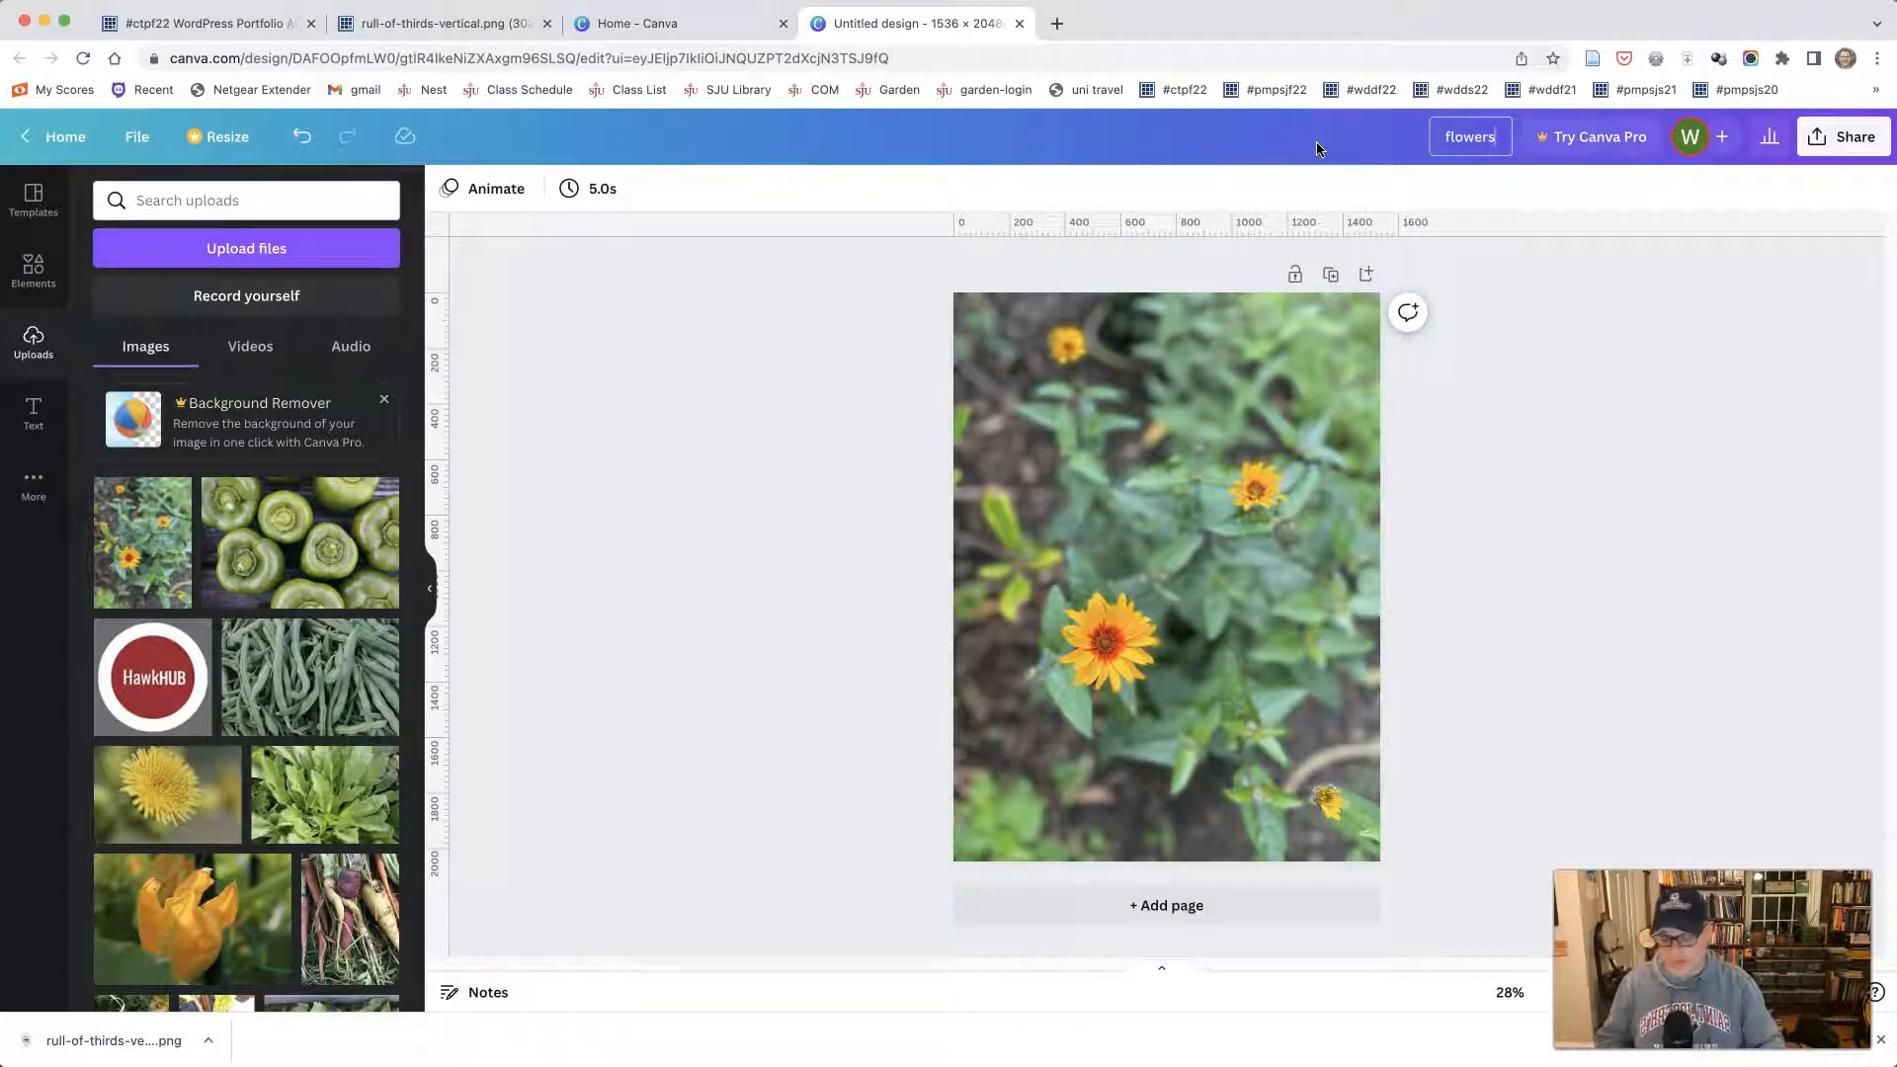
text(flowers ruke of)
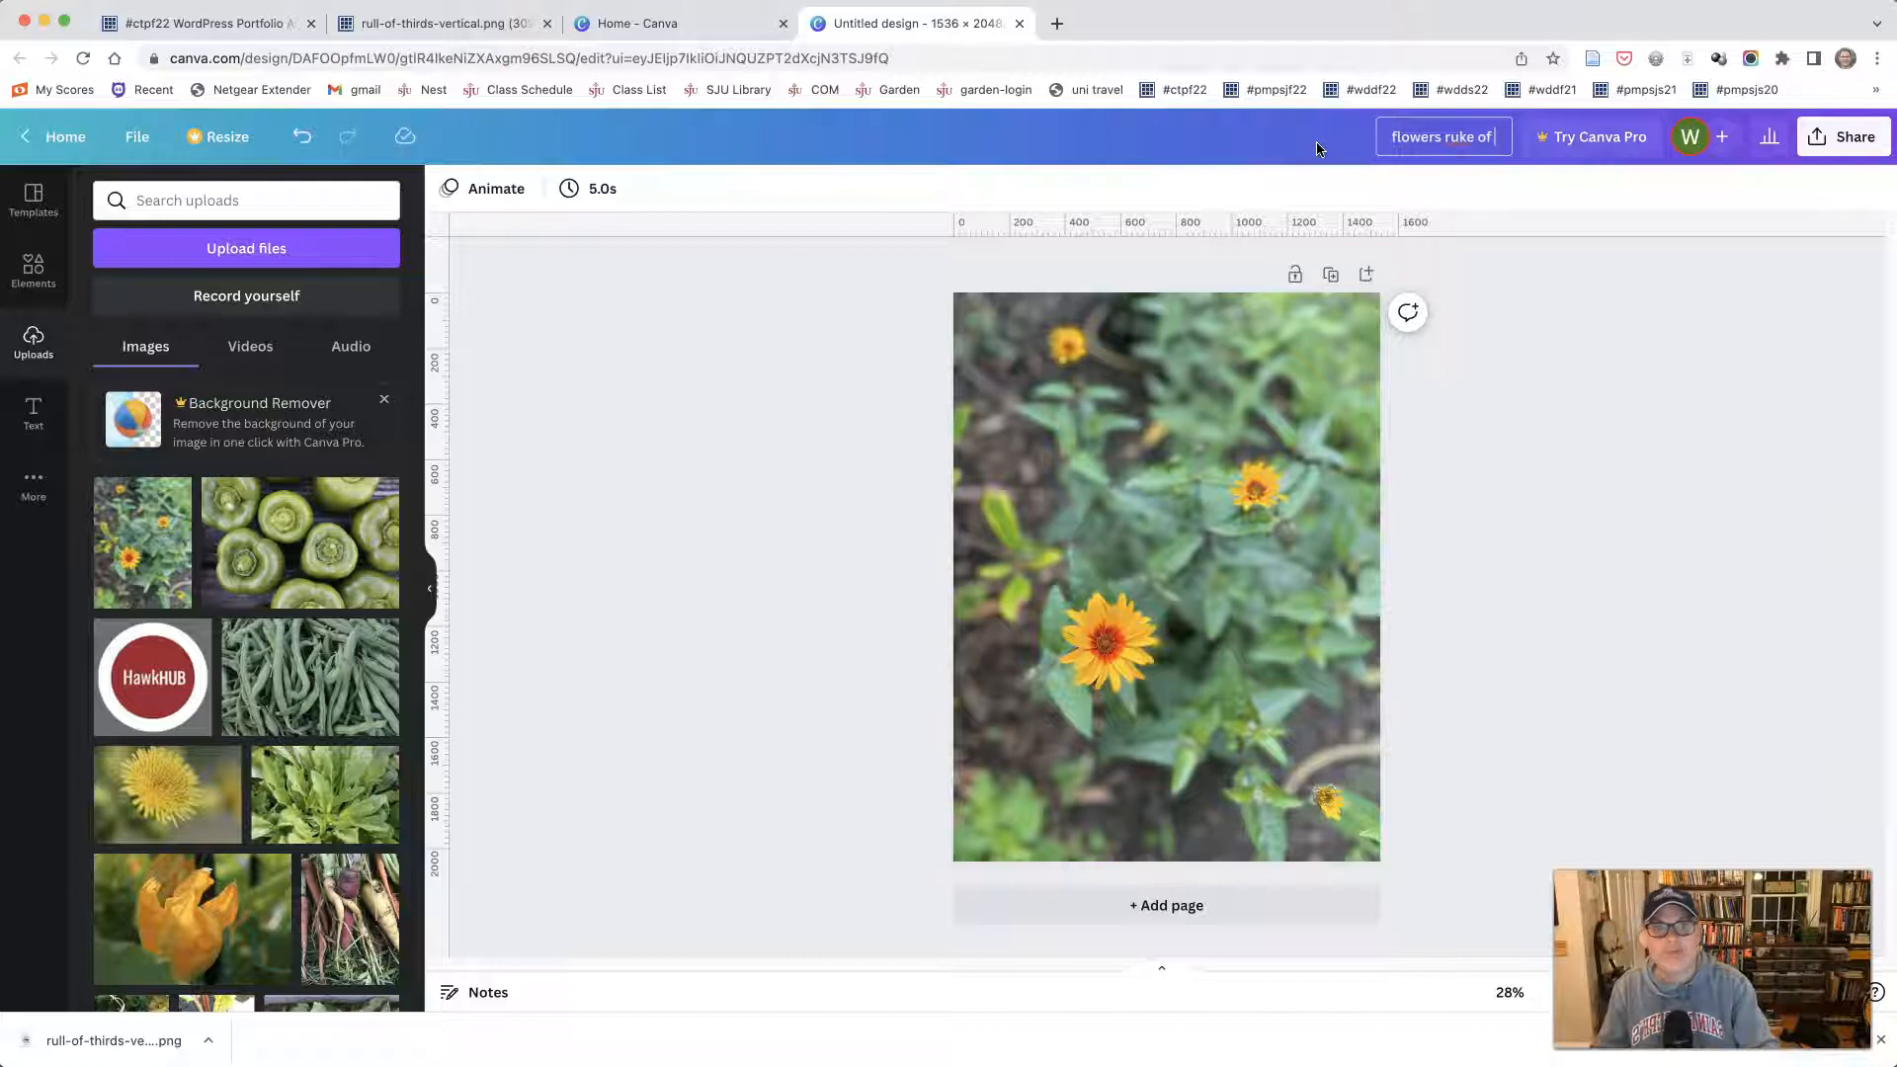
key(BackSpace)
key(BackSpace)
key(BackSpace)
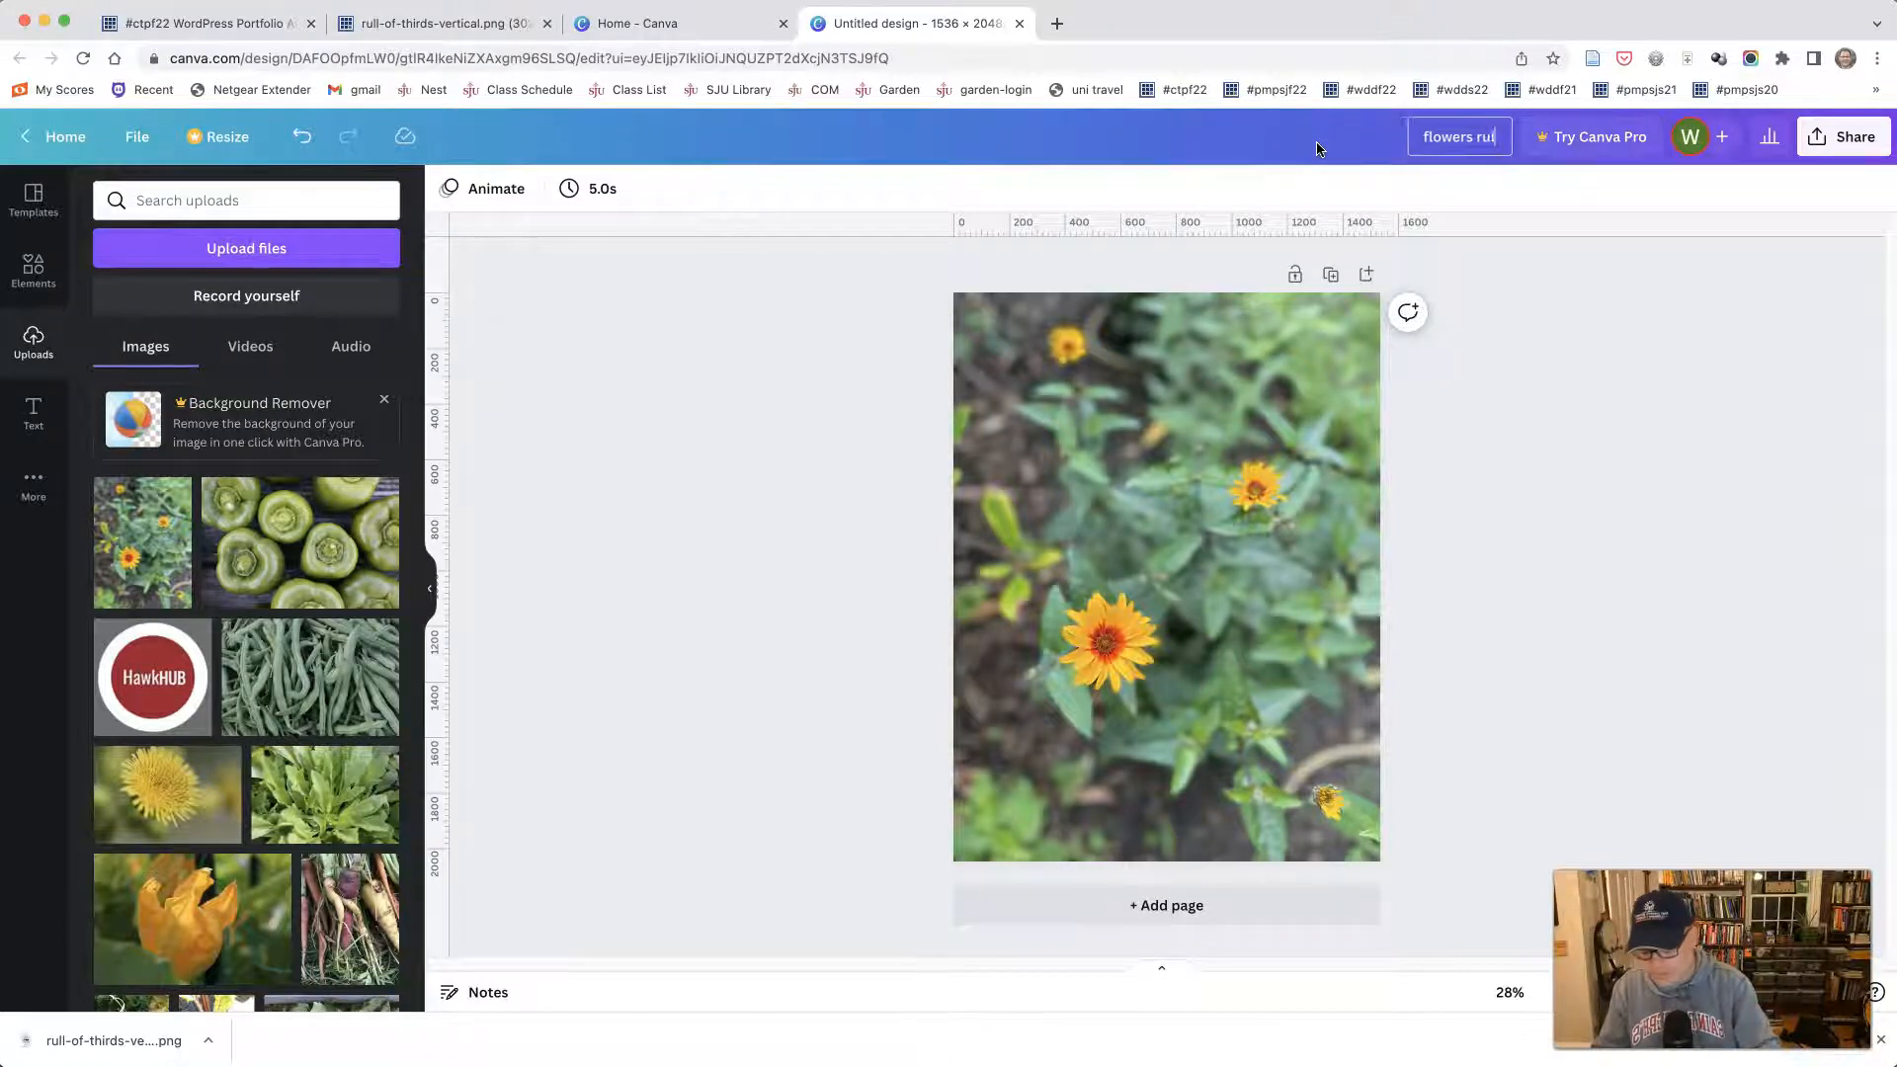
text(of thirds)
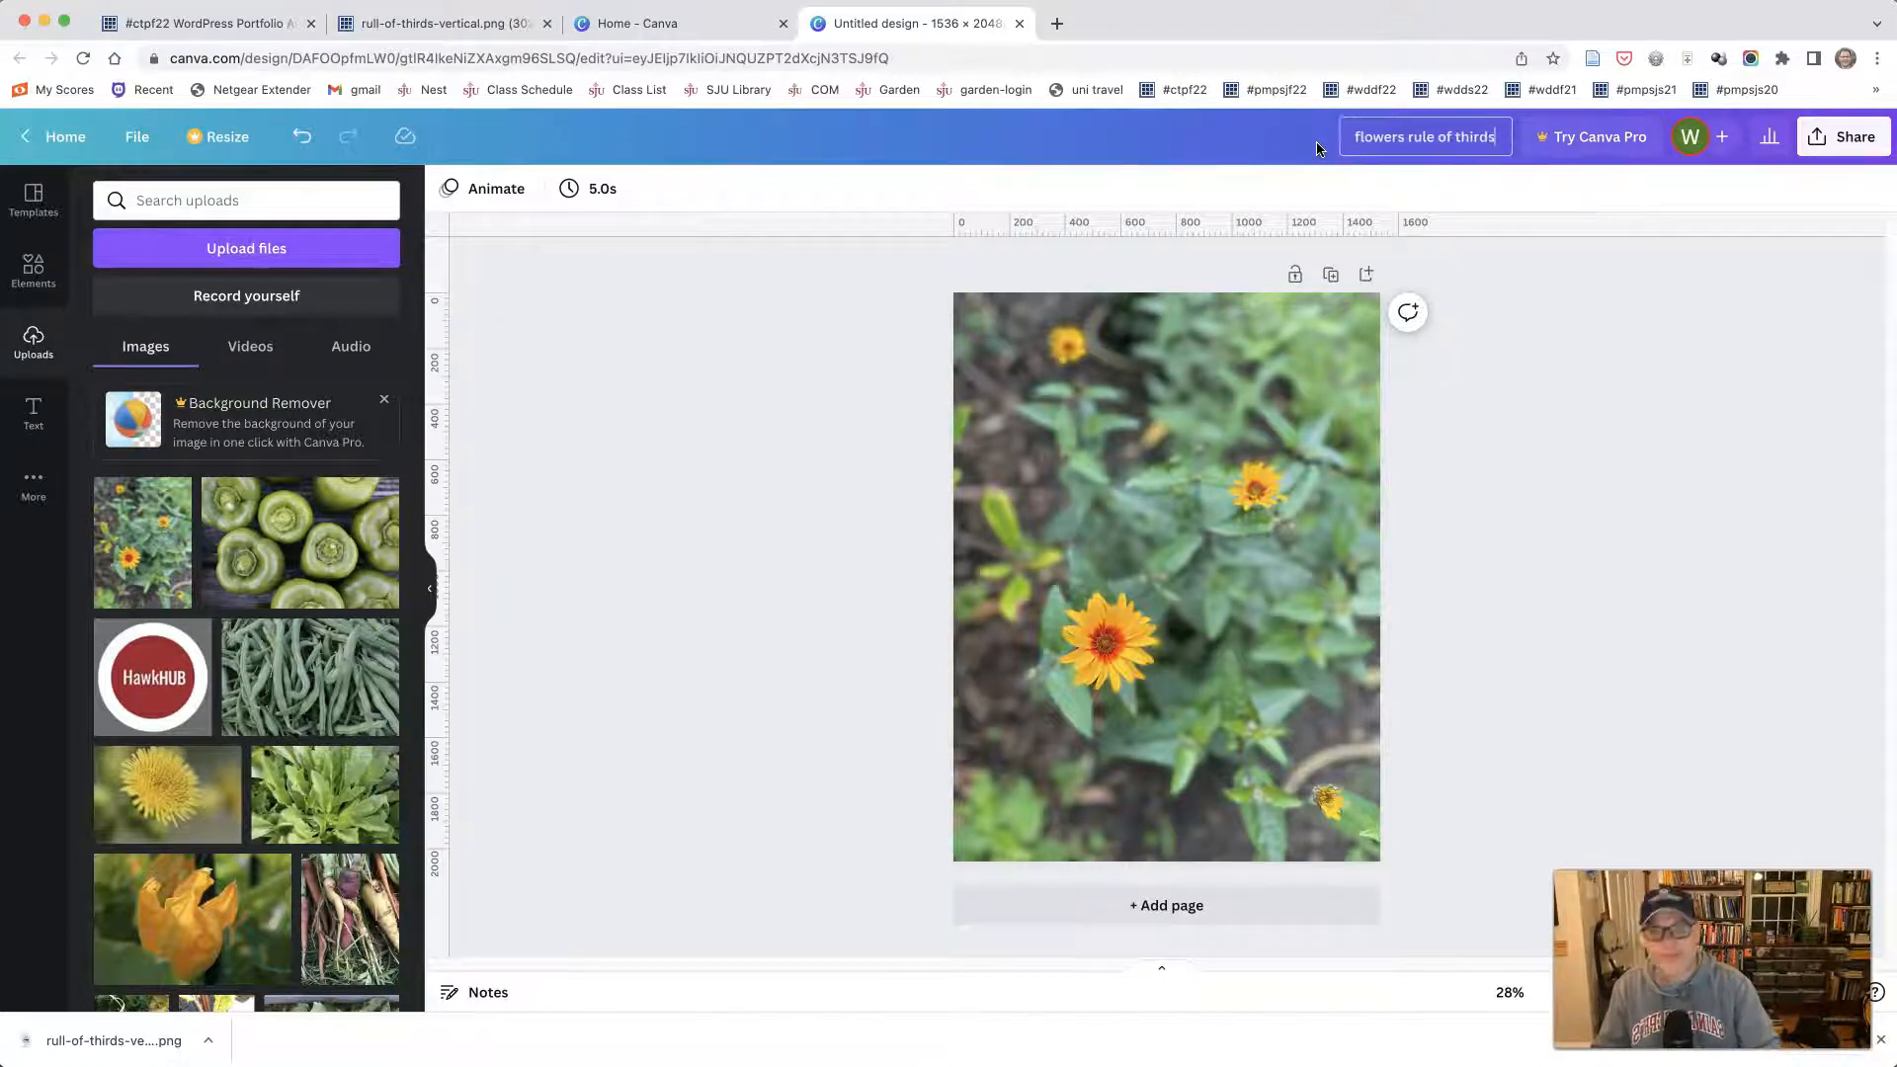
key(Return)
click(614, 485)
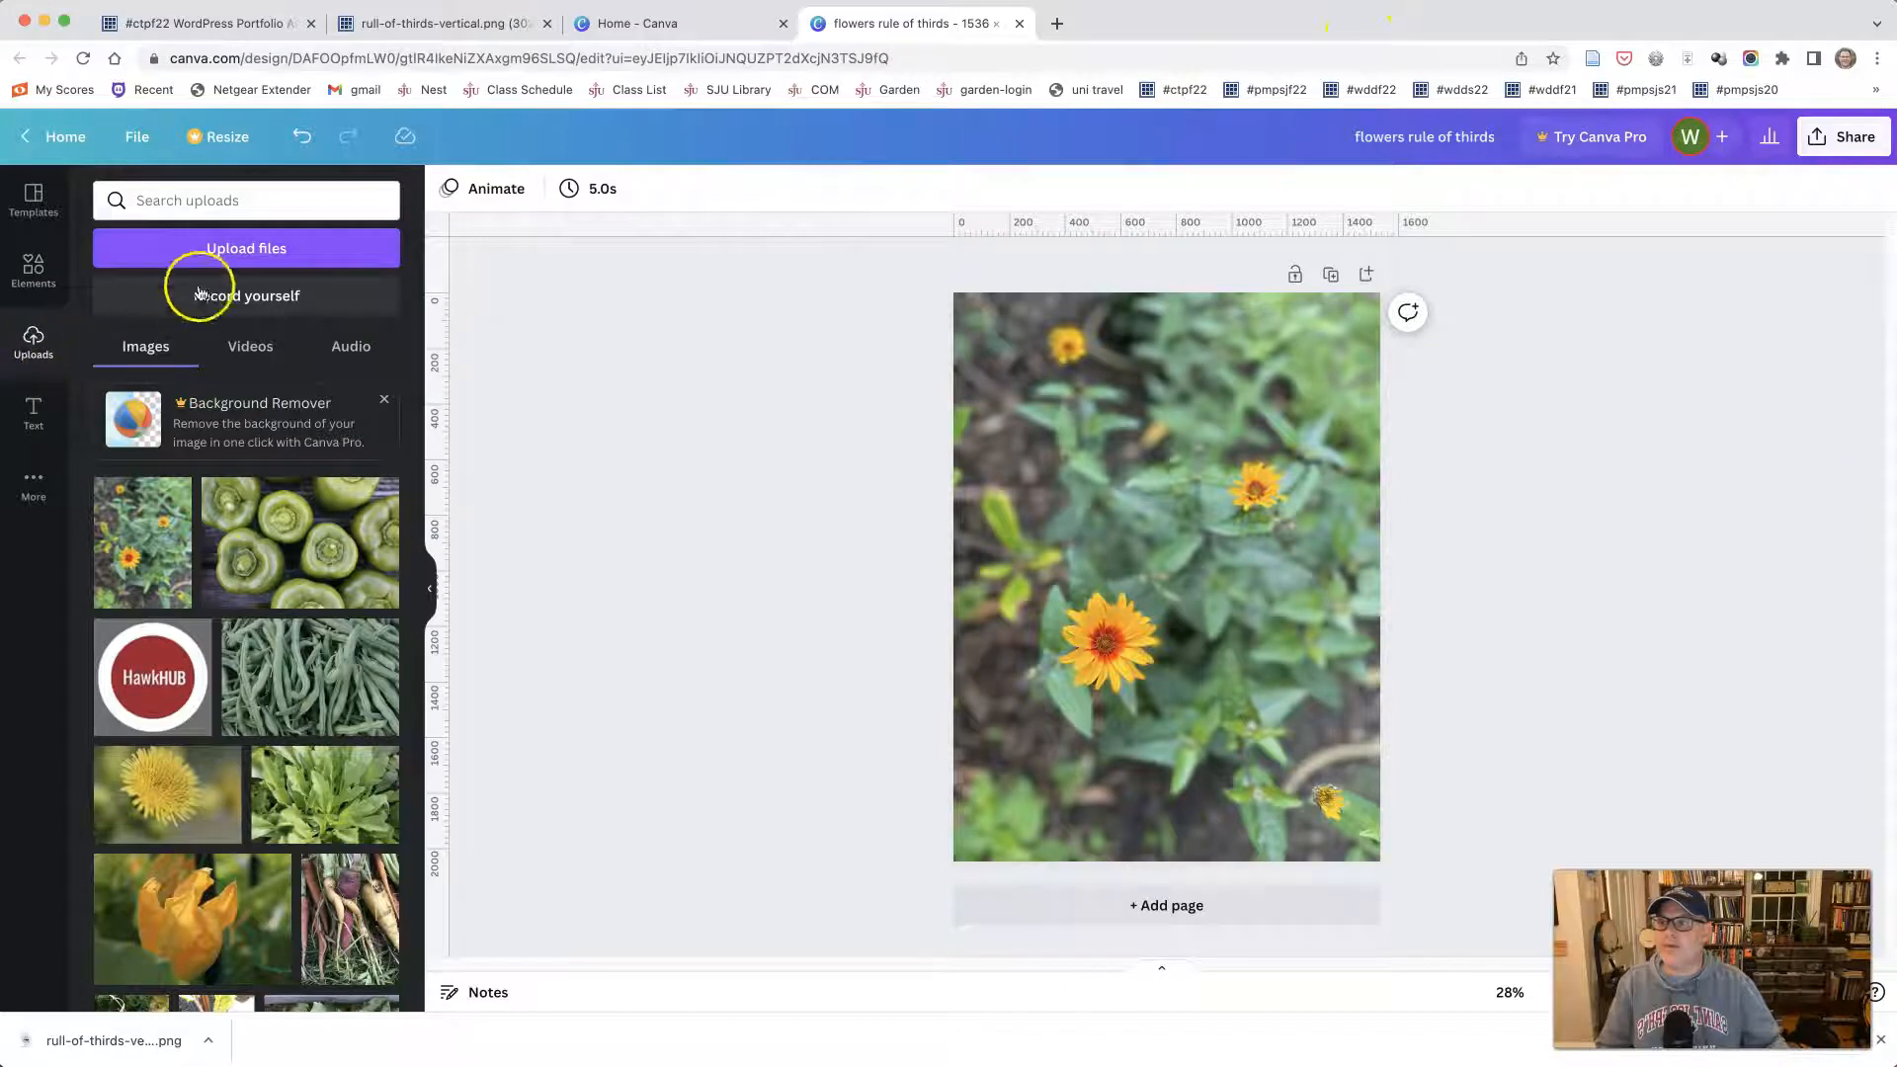
- Upload rull-of-thirds-vertical.png from the photos folder to the uploaded images
click(198, 255)
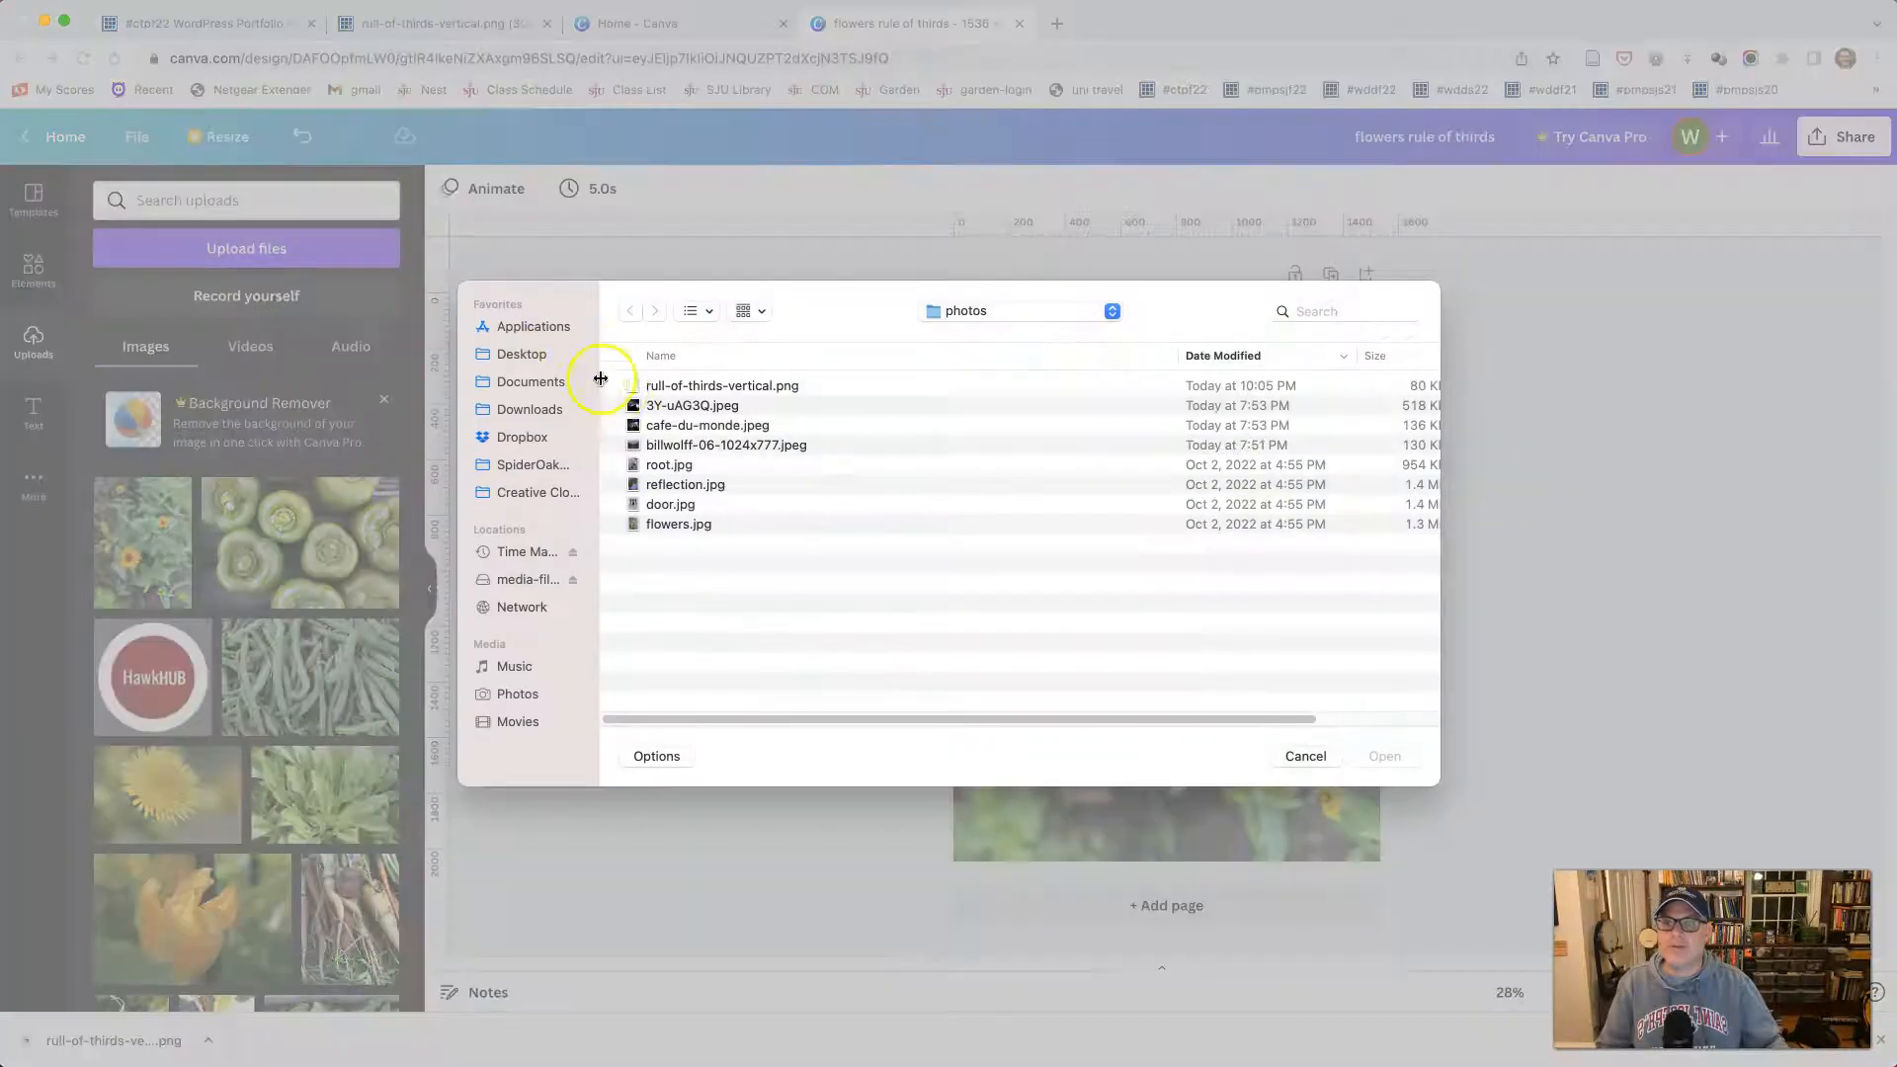
click(671, 389)
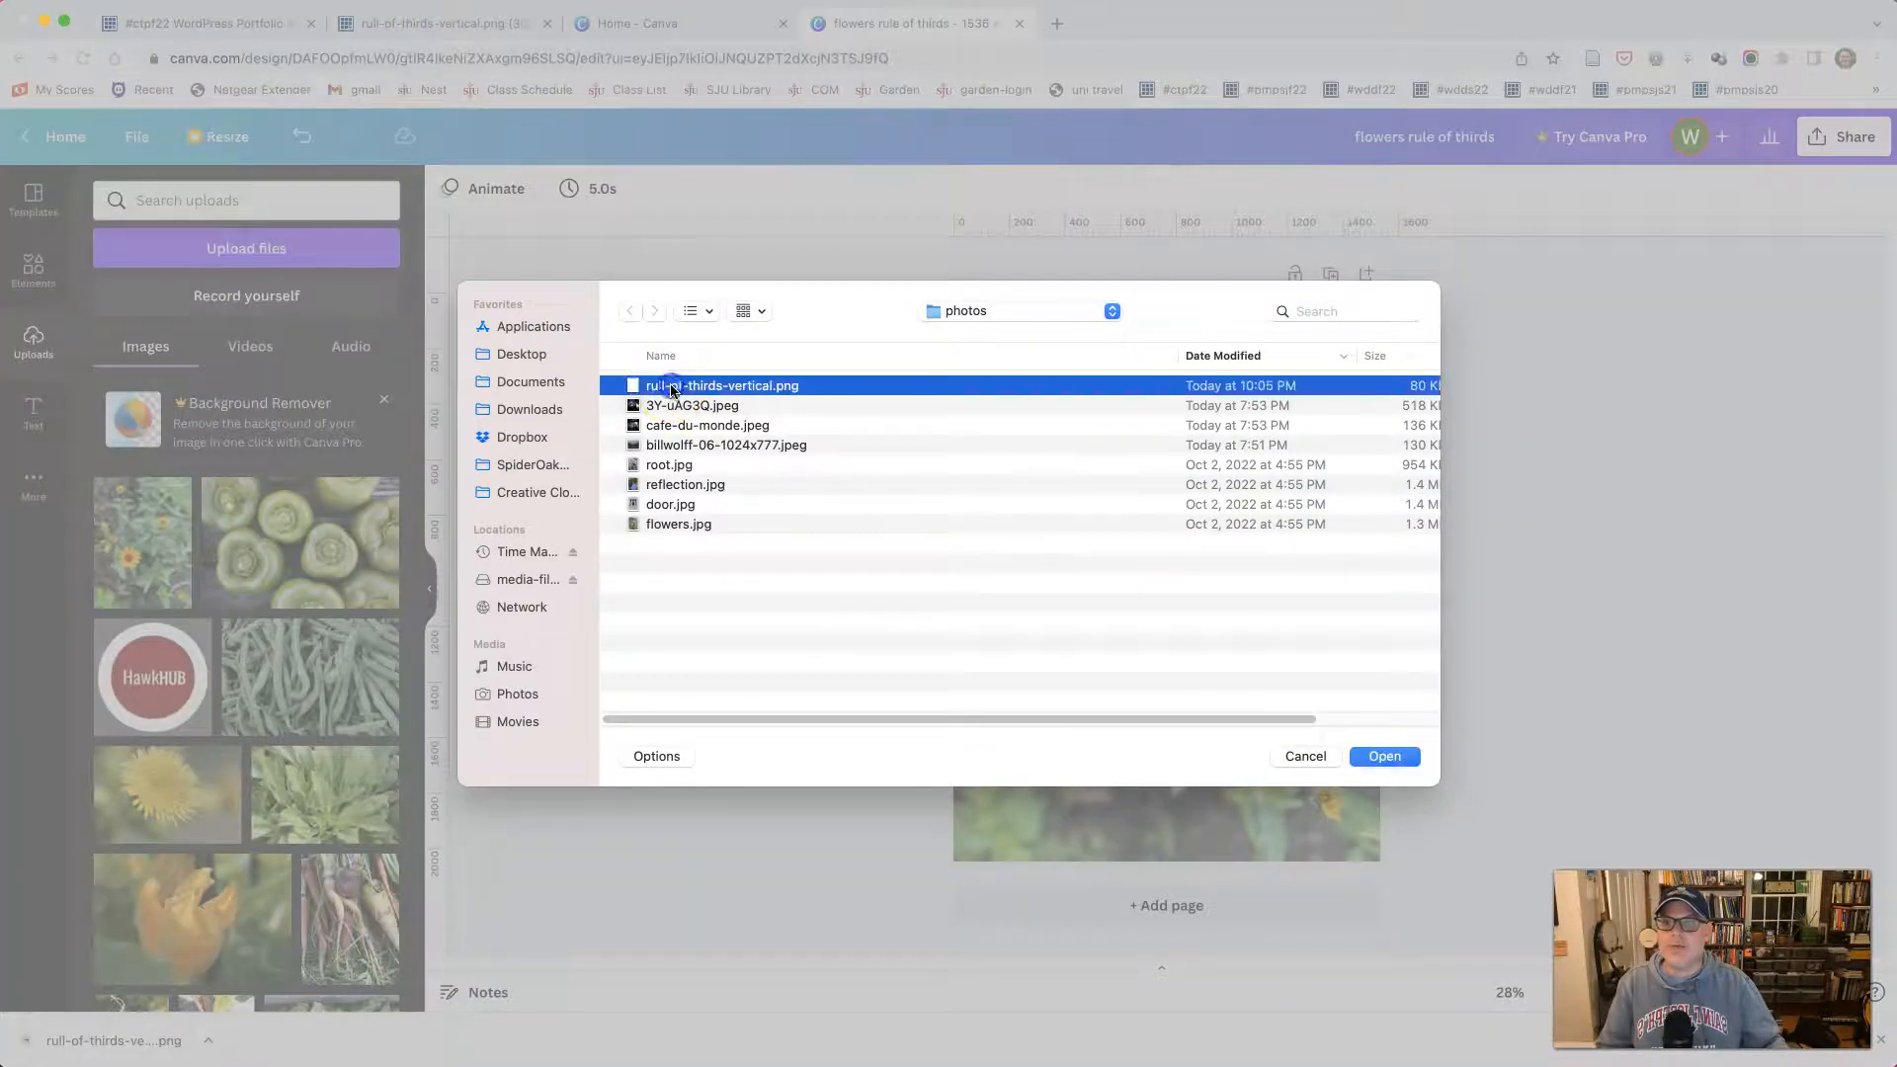
click(1381, 757)
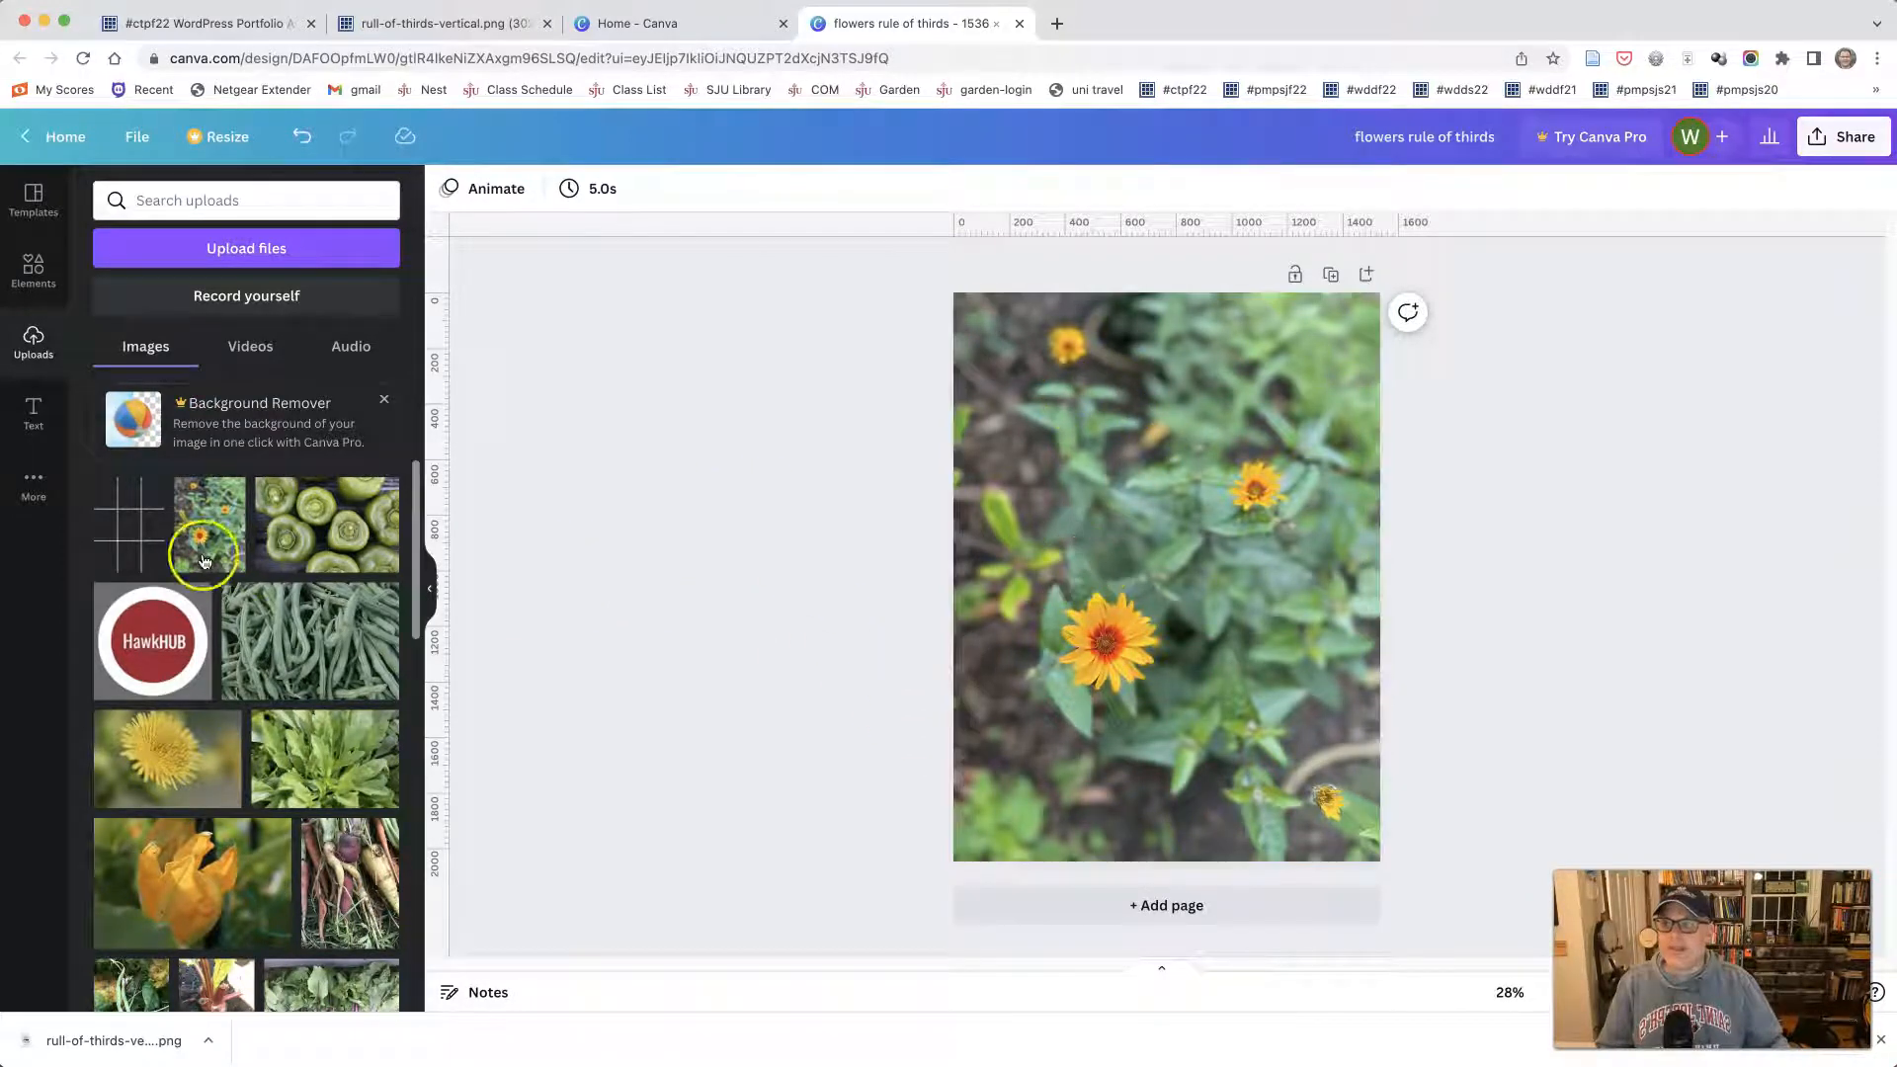
- Crop the flowers photo by enlarging it slightly beyond the page and shifting it so the large flower sits on a thirds intersection
click(1122, 568)
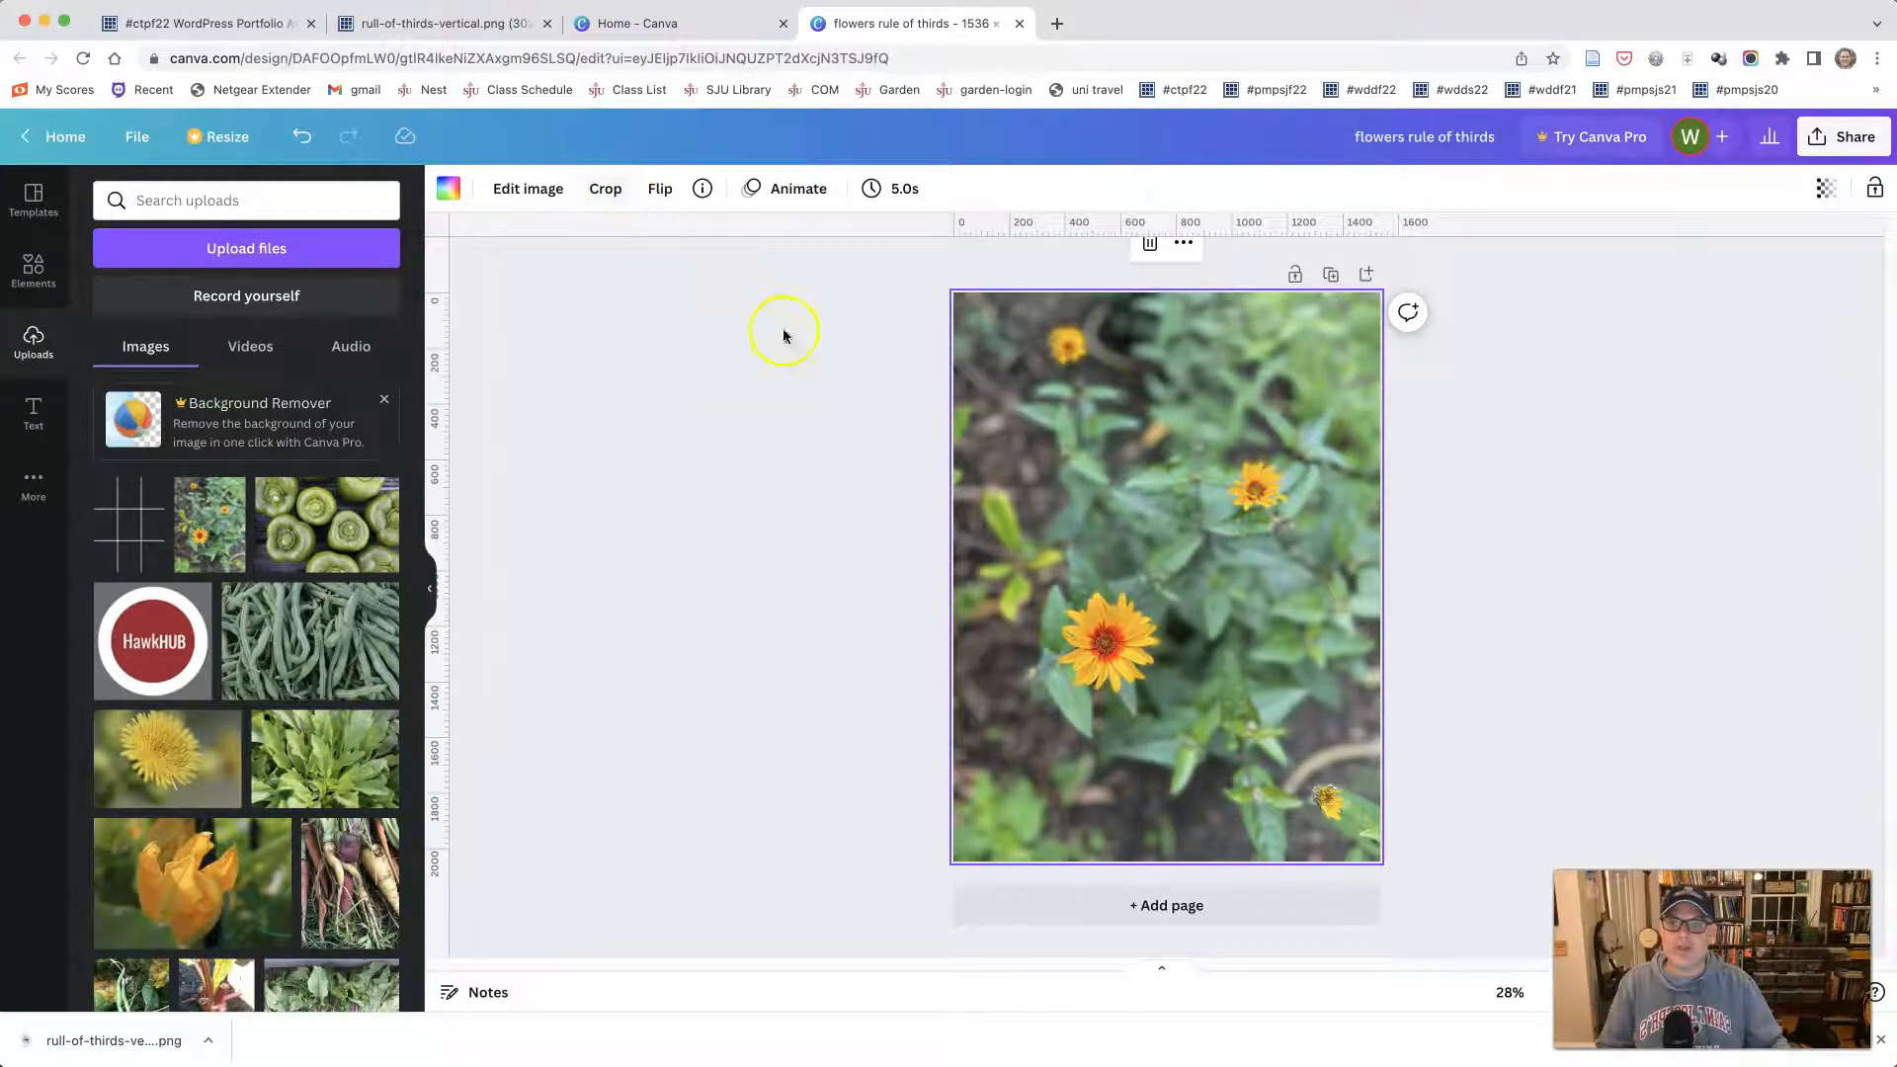
click(590, 191)
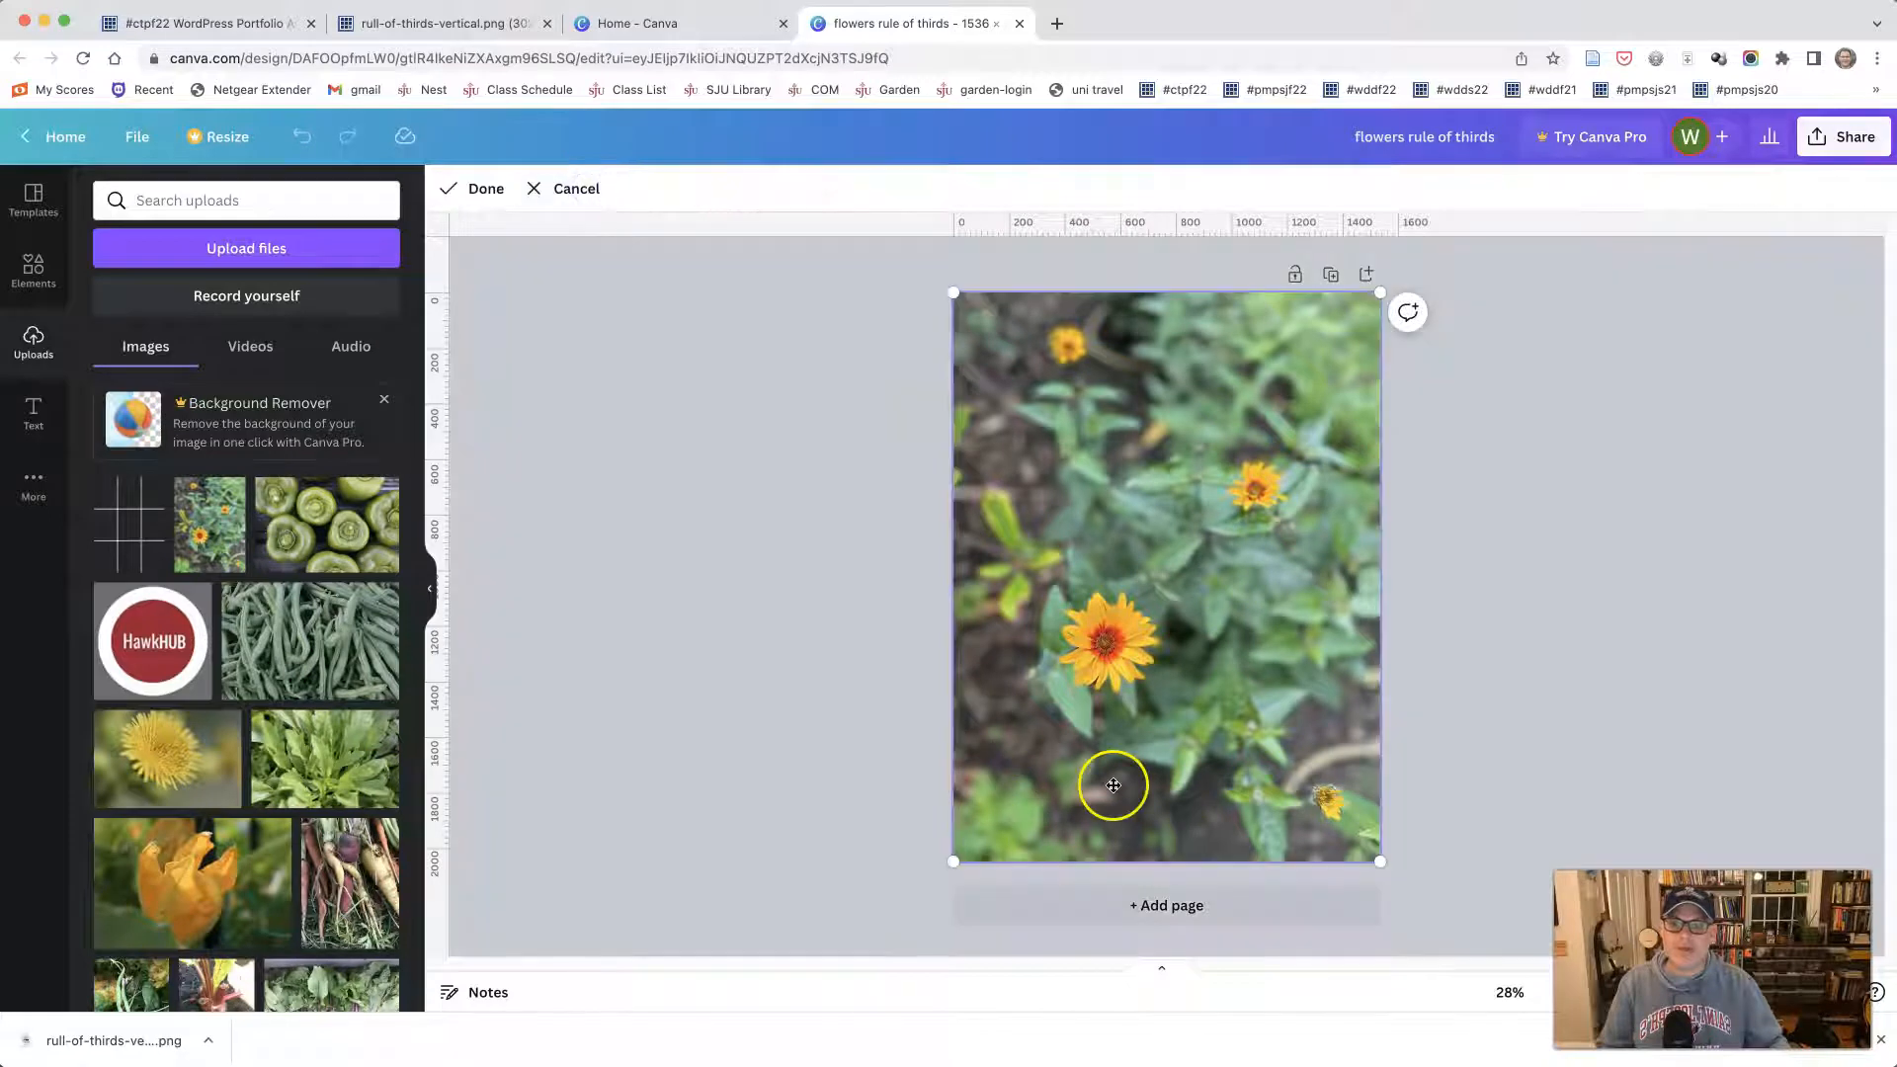
drag(952, 860, 945, 924)
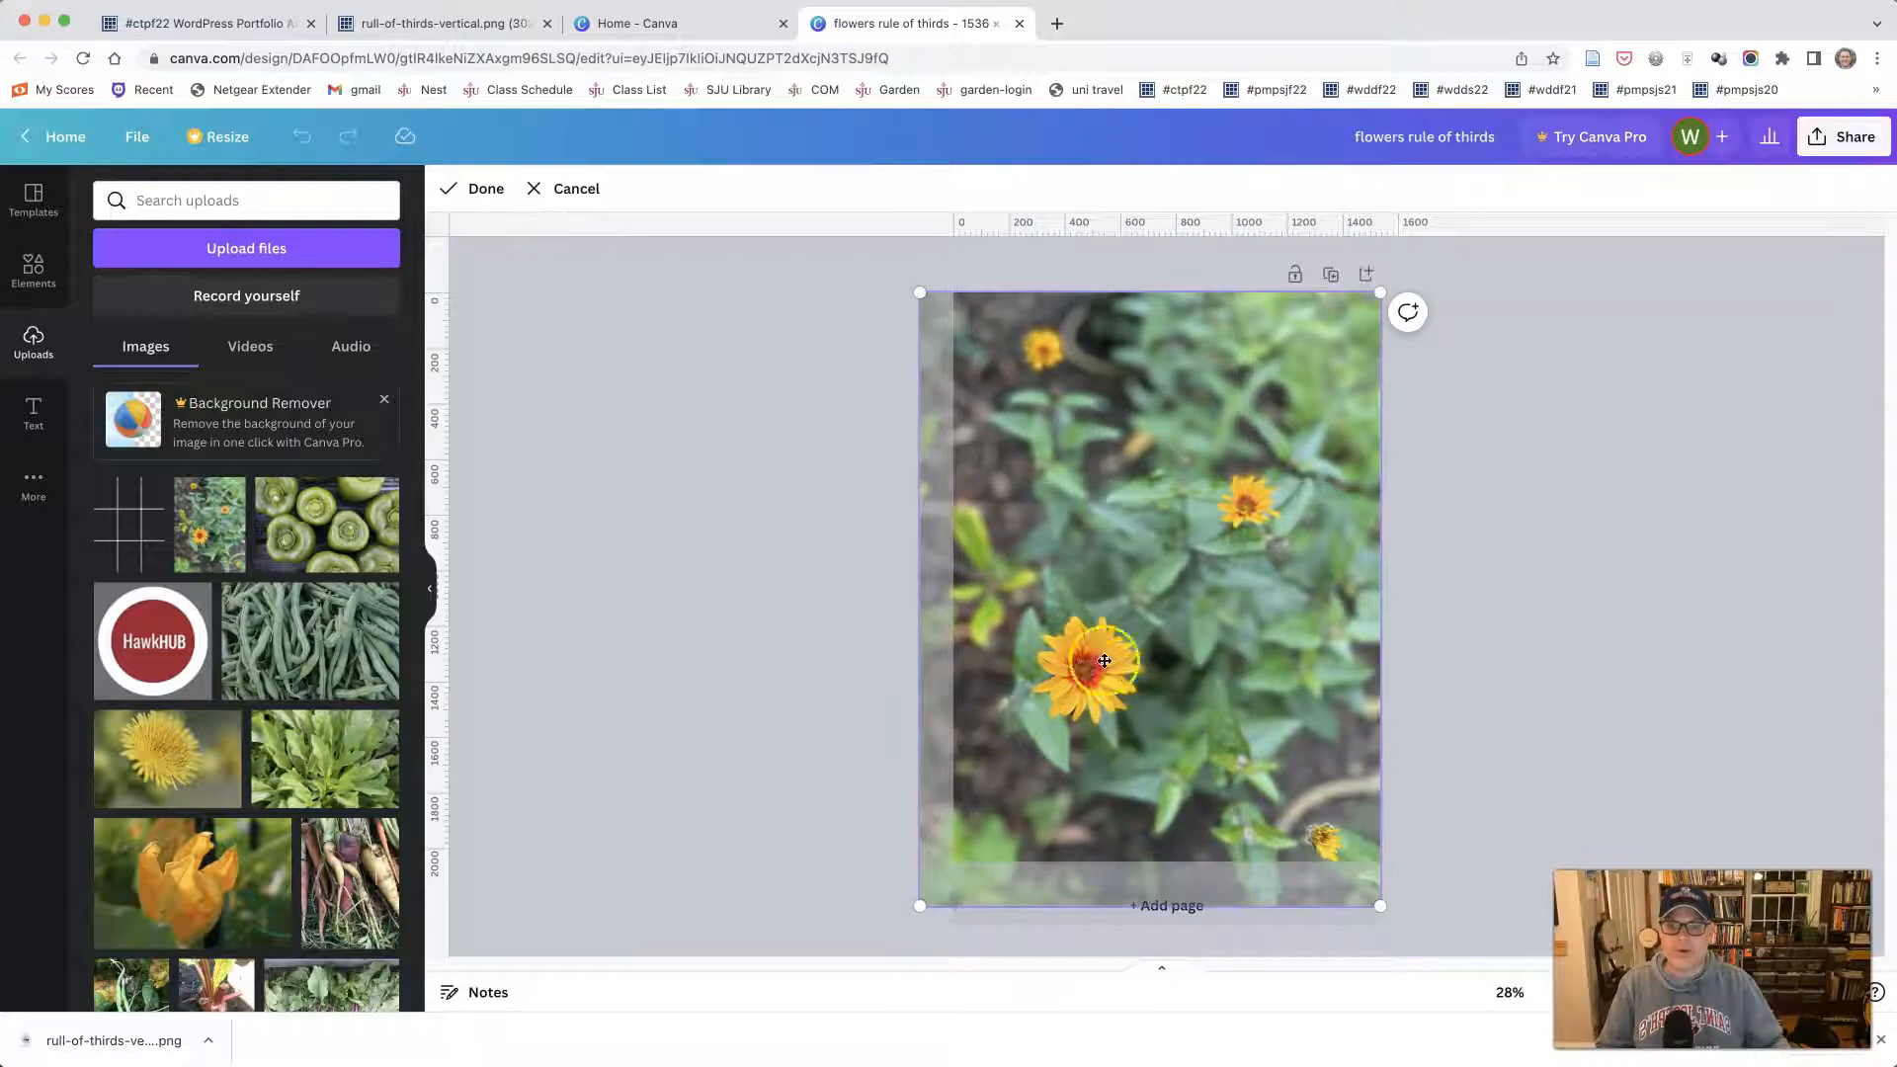
mouse_move(922, 907)
mouse_down()
mouse_move(904, 909)
mouse_move(920, 907)
mouse_up()
drag(1082, 745, 1104, 740)
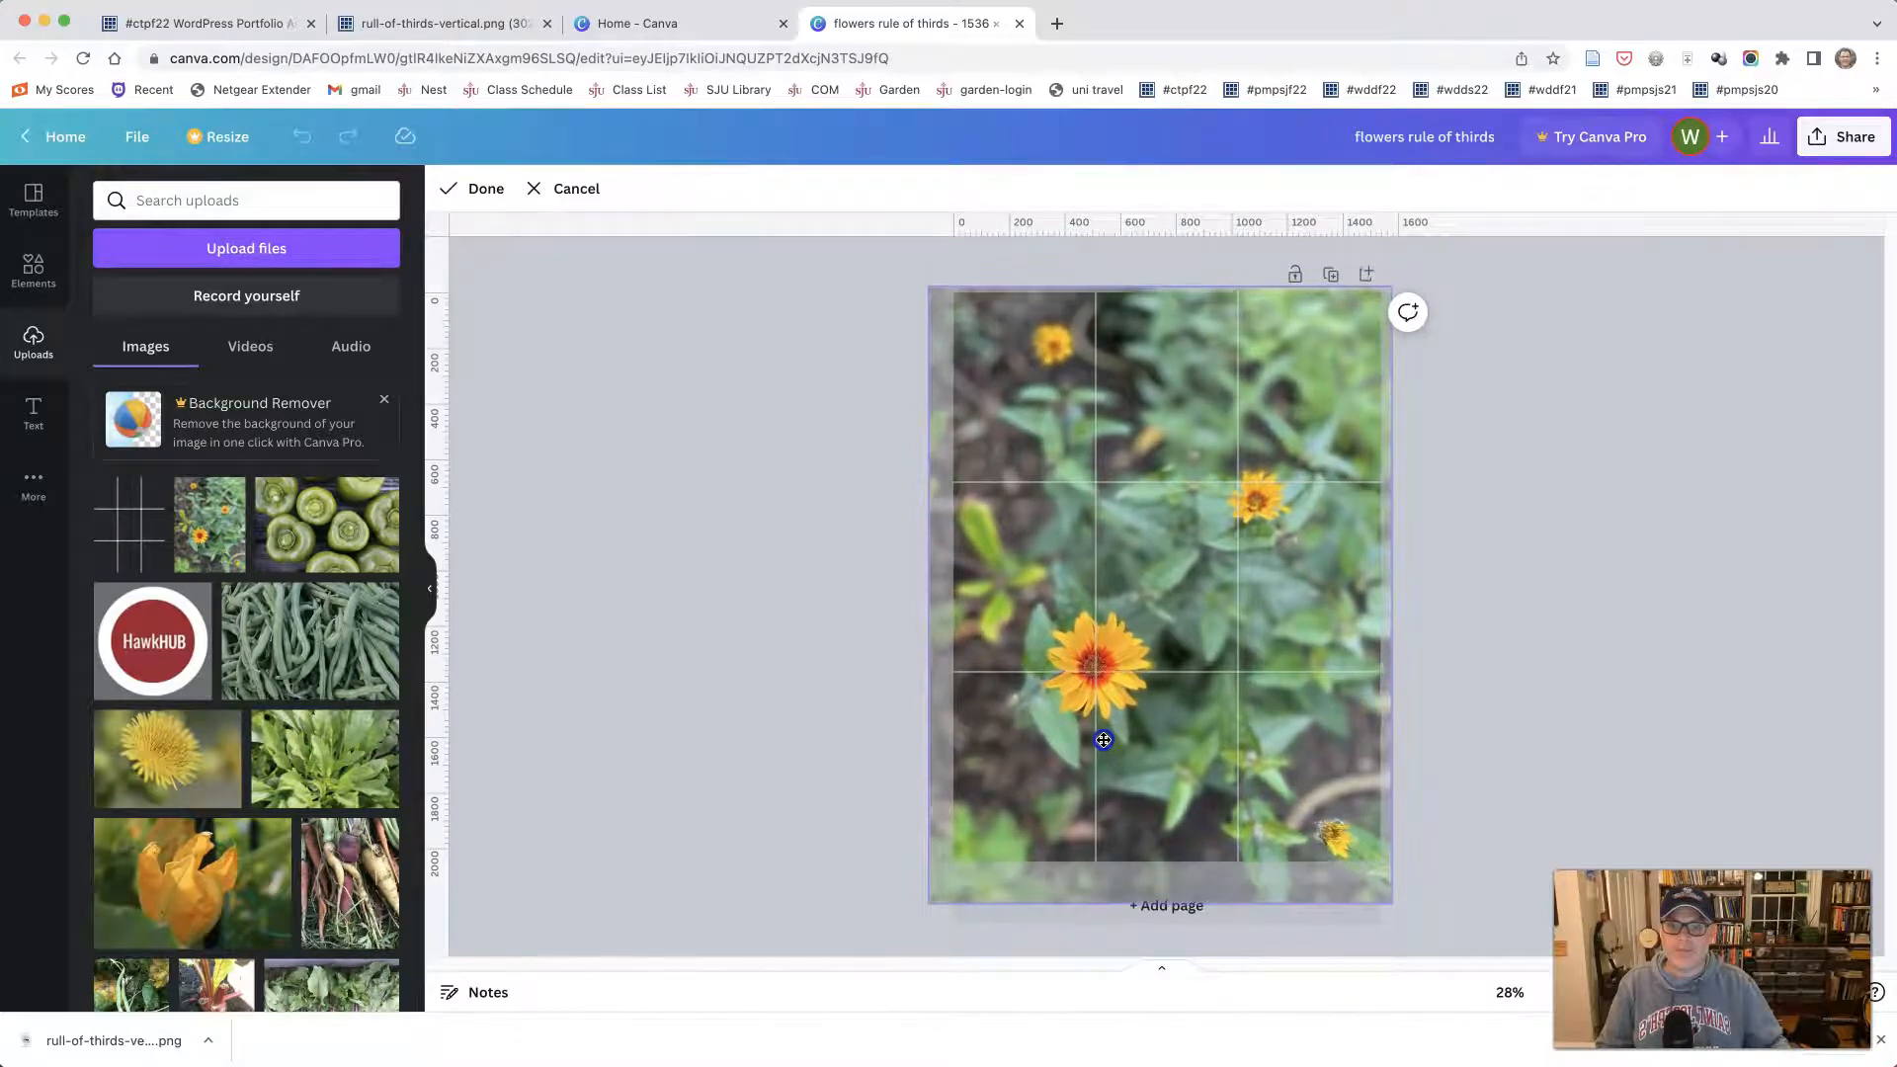
click(484, 187)
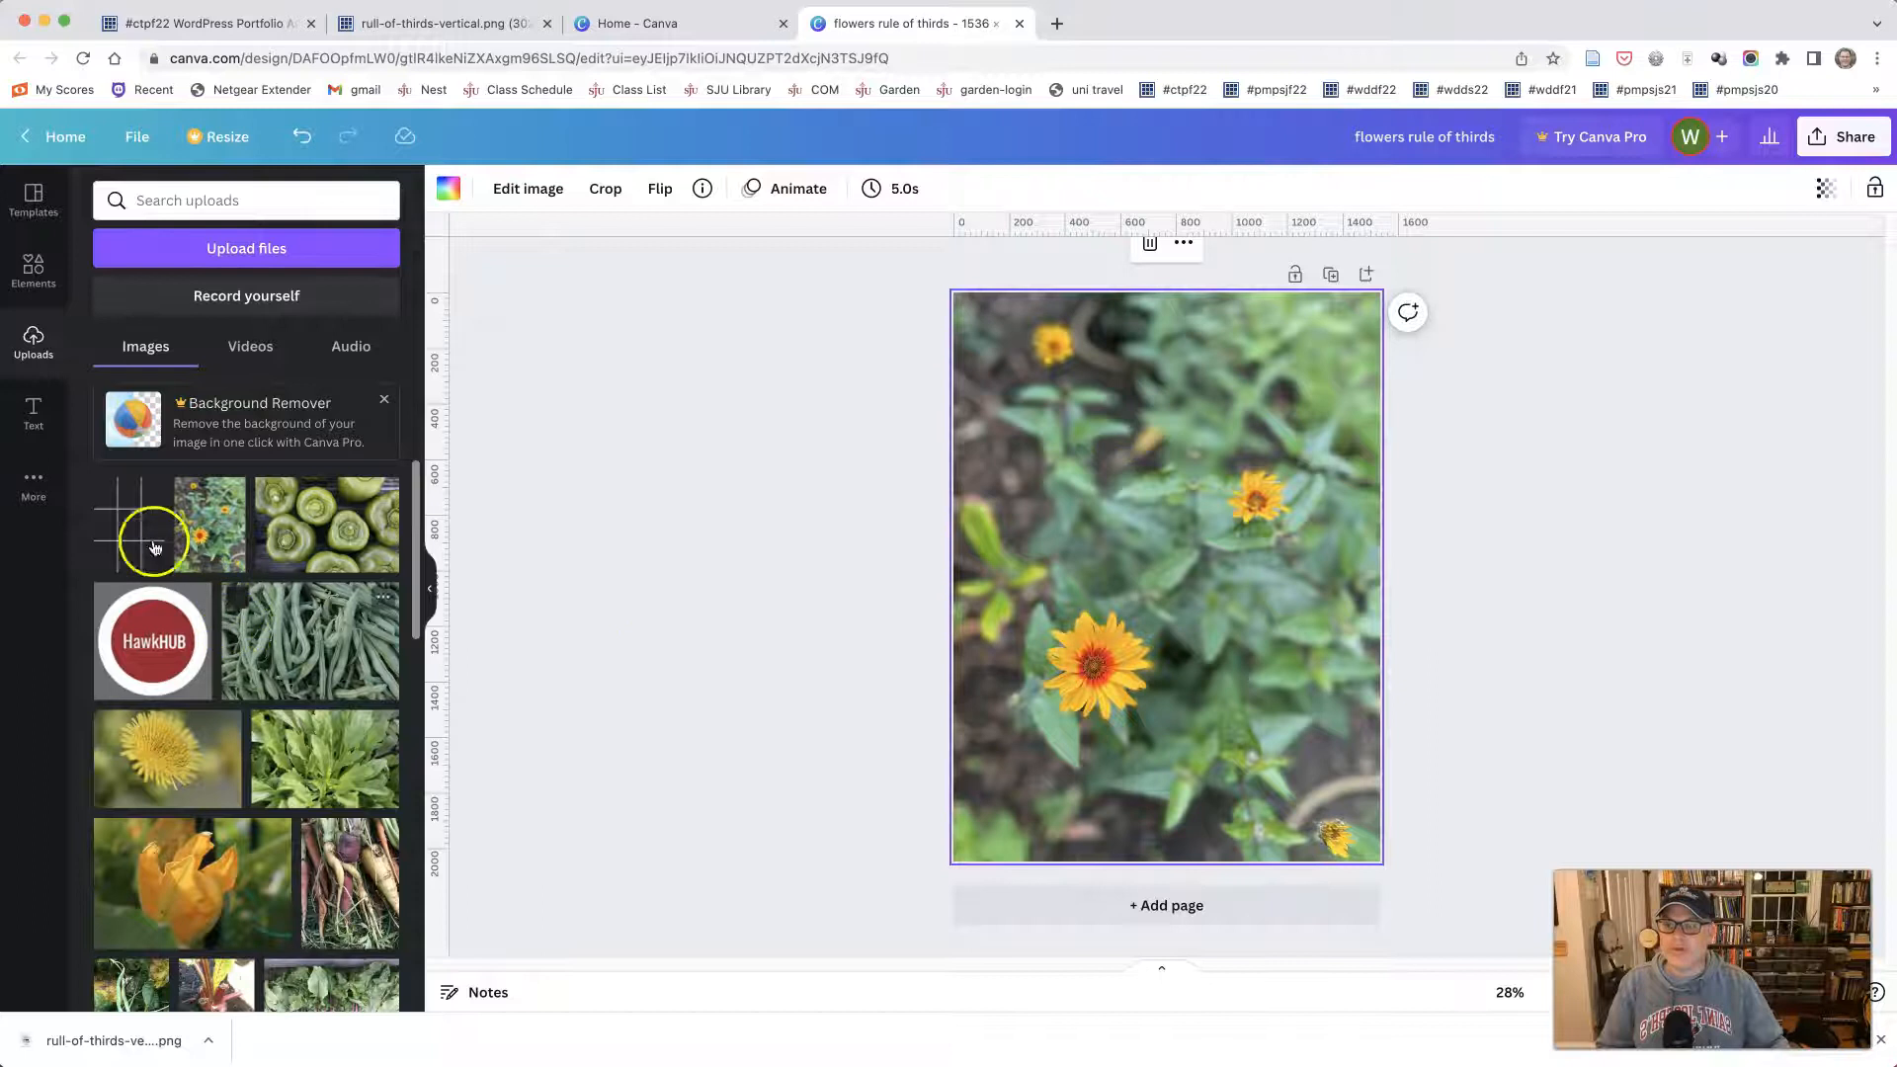
- Place the uploaded grid over the flowers photo, enlarge it to cover the whole page, and undo the accidental clearing of the page
click(123, 535)
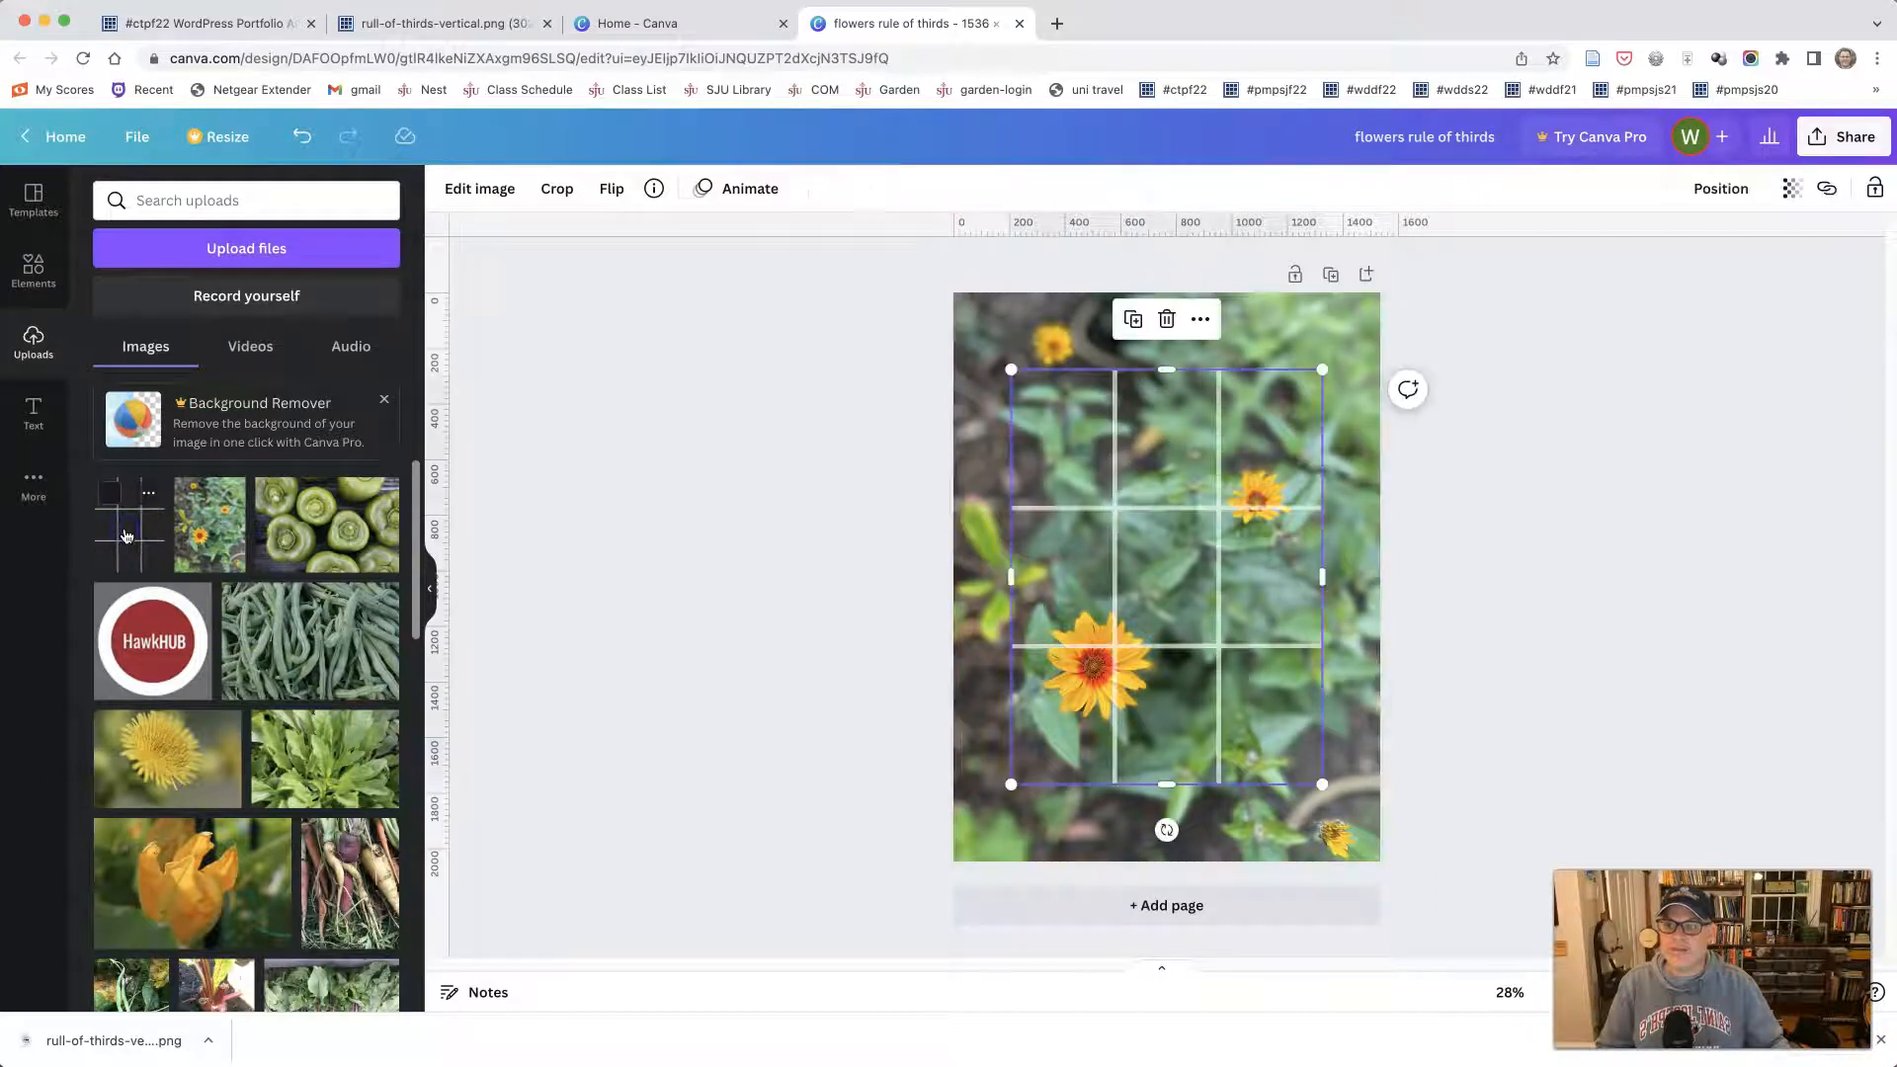
drag(1006, 788, 967, 862)
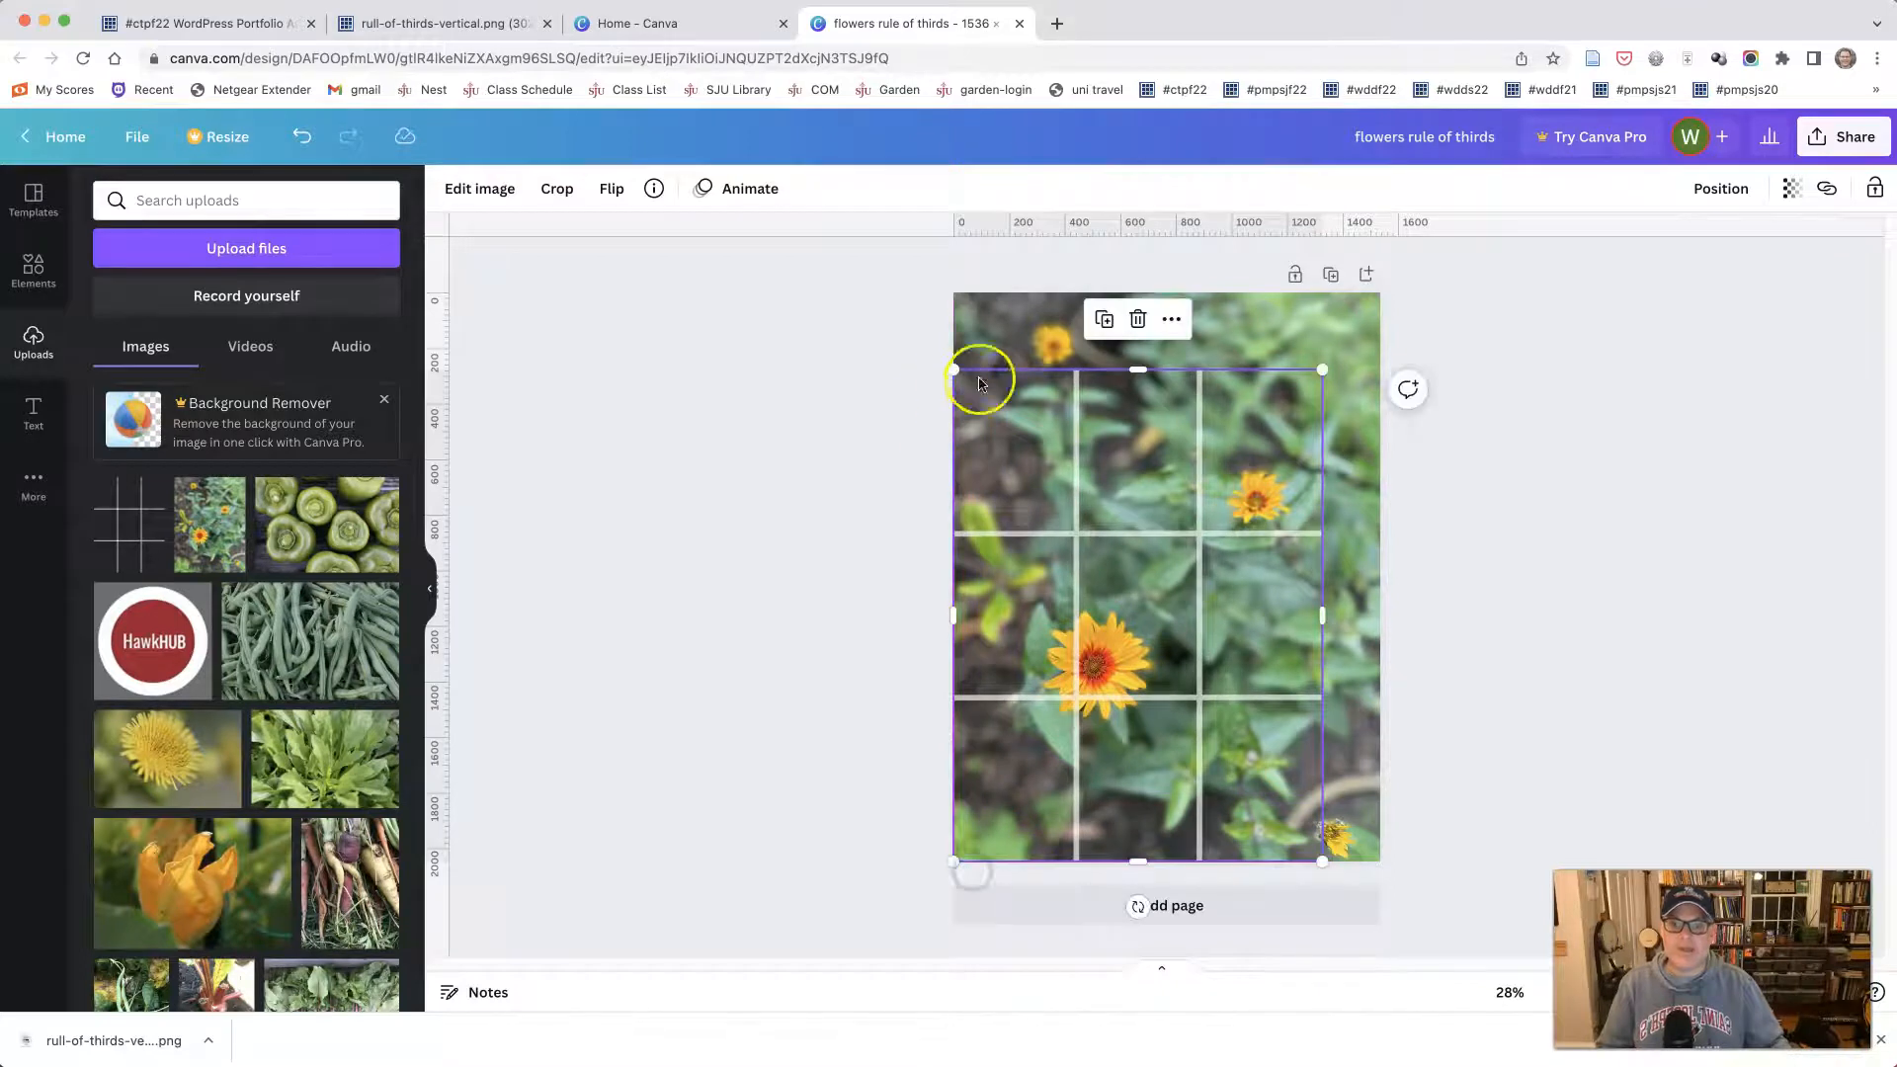
drag(1326, 372, 1403, 318)
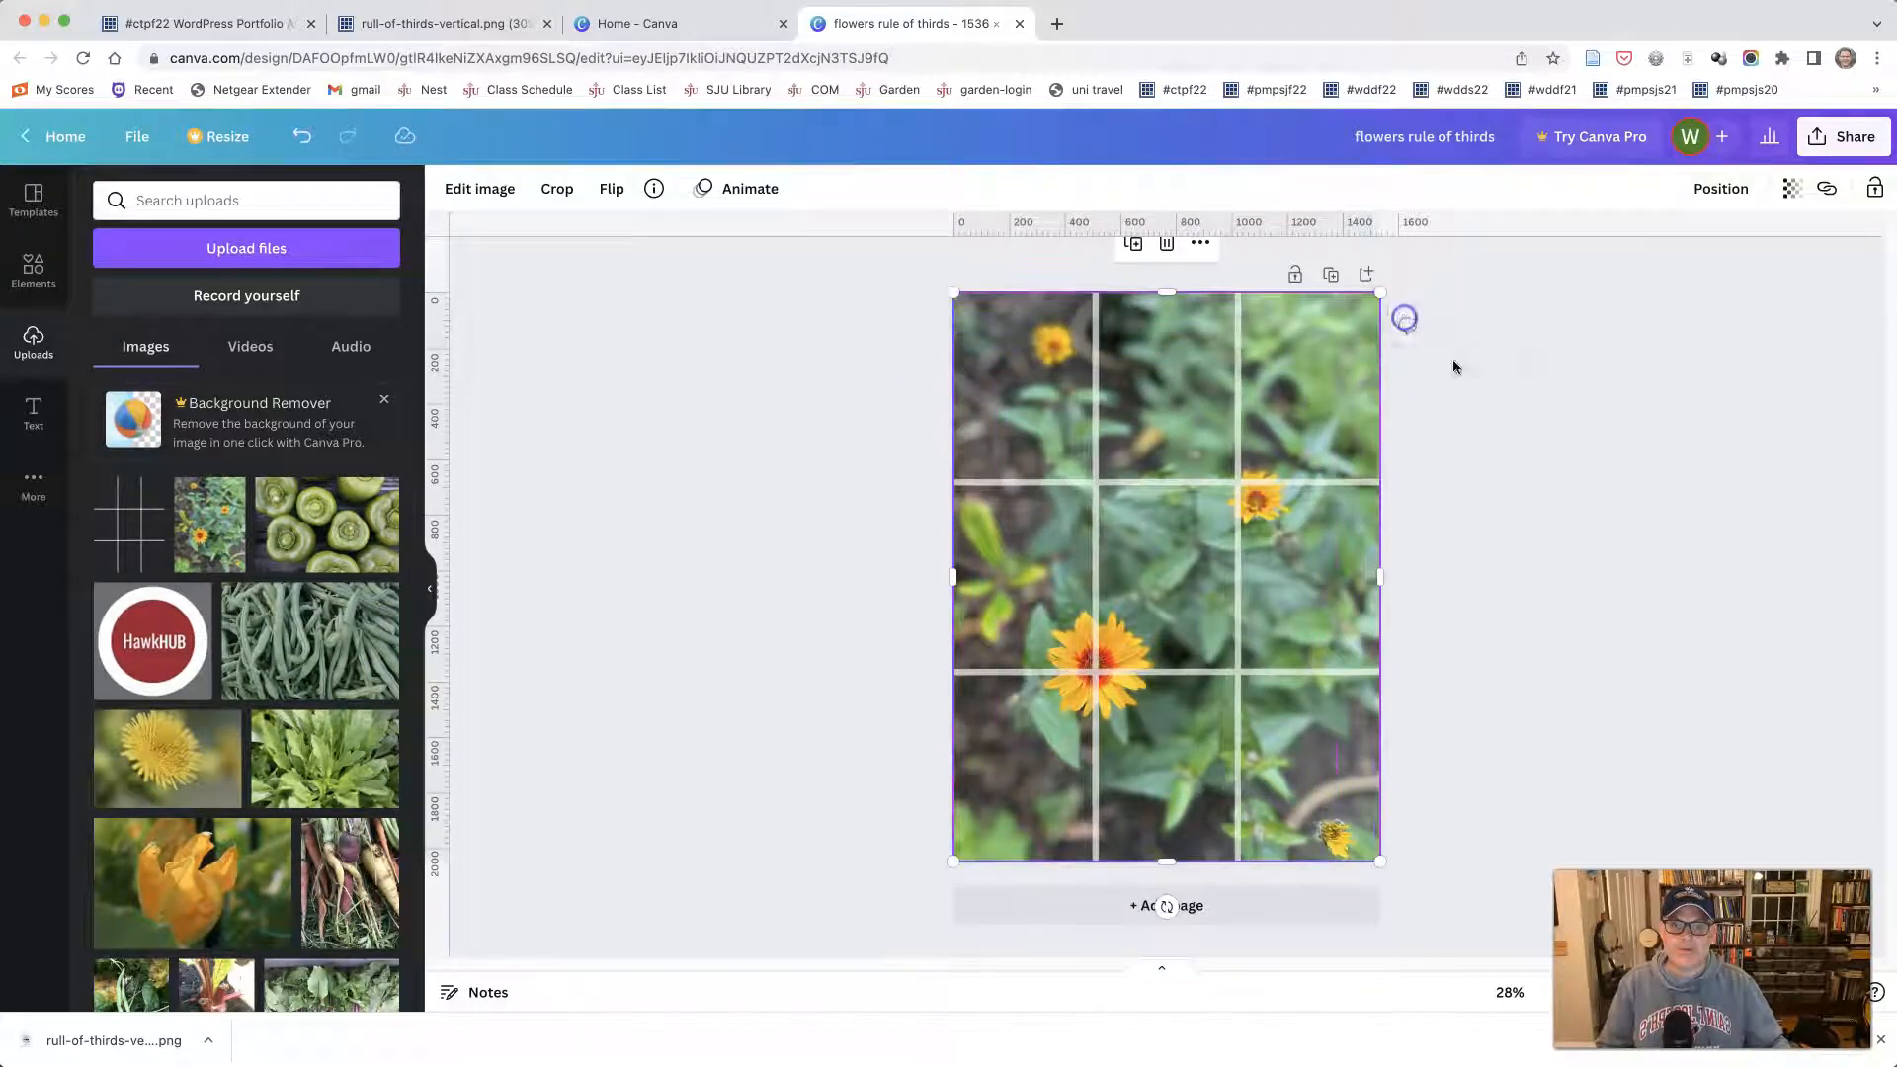
click(1534, 471)
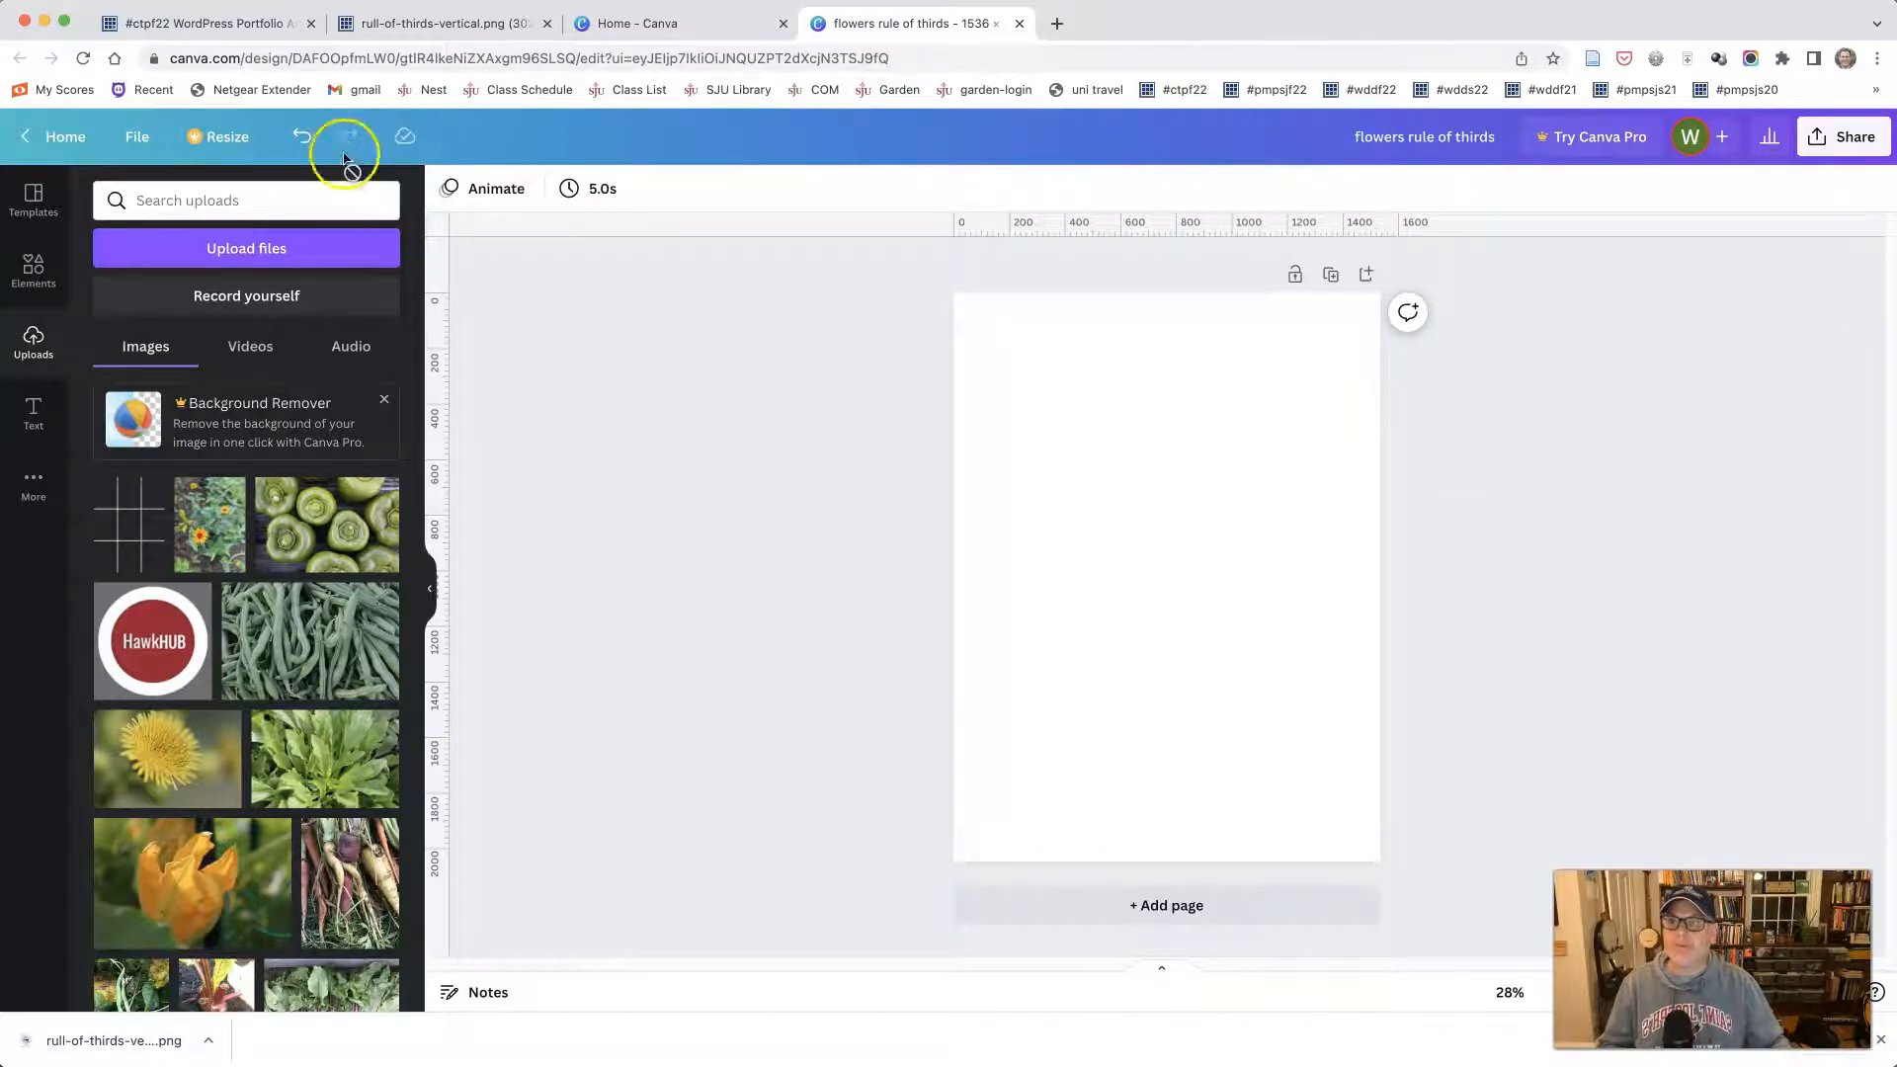
click(314, 136)
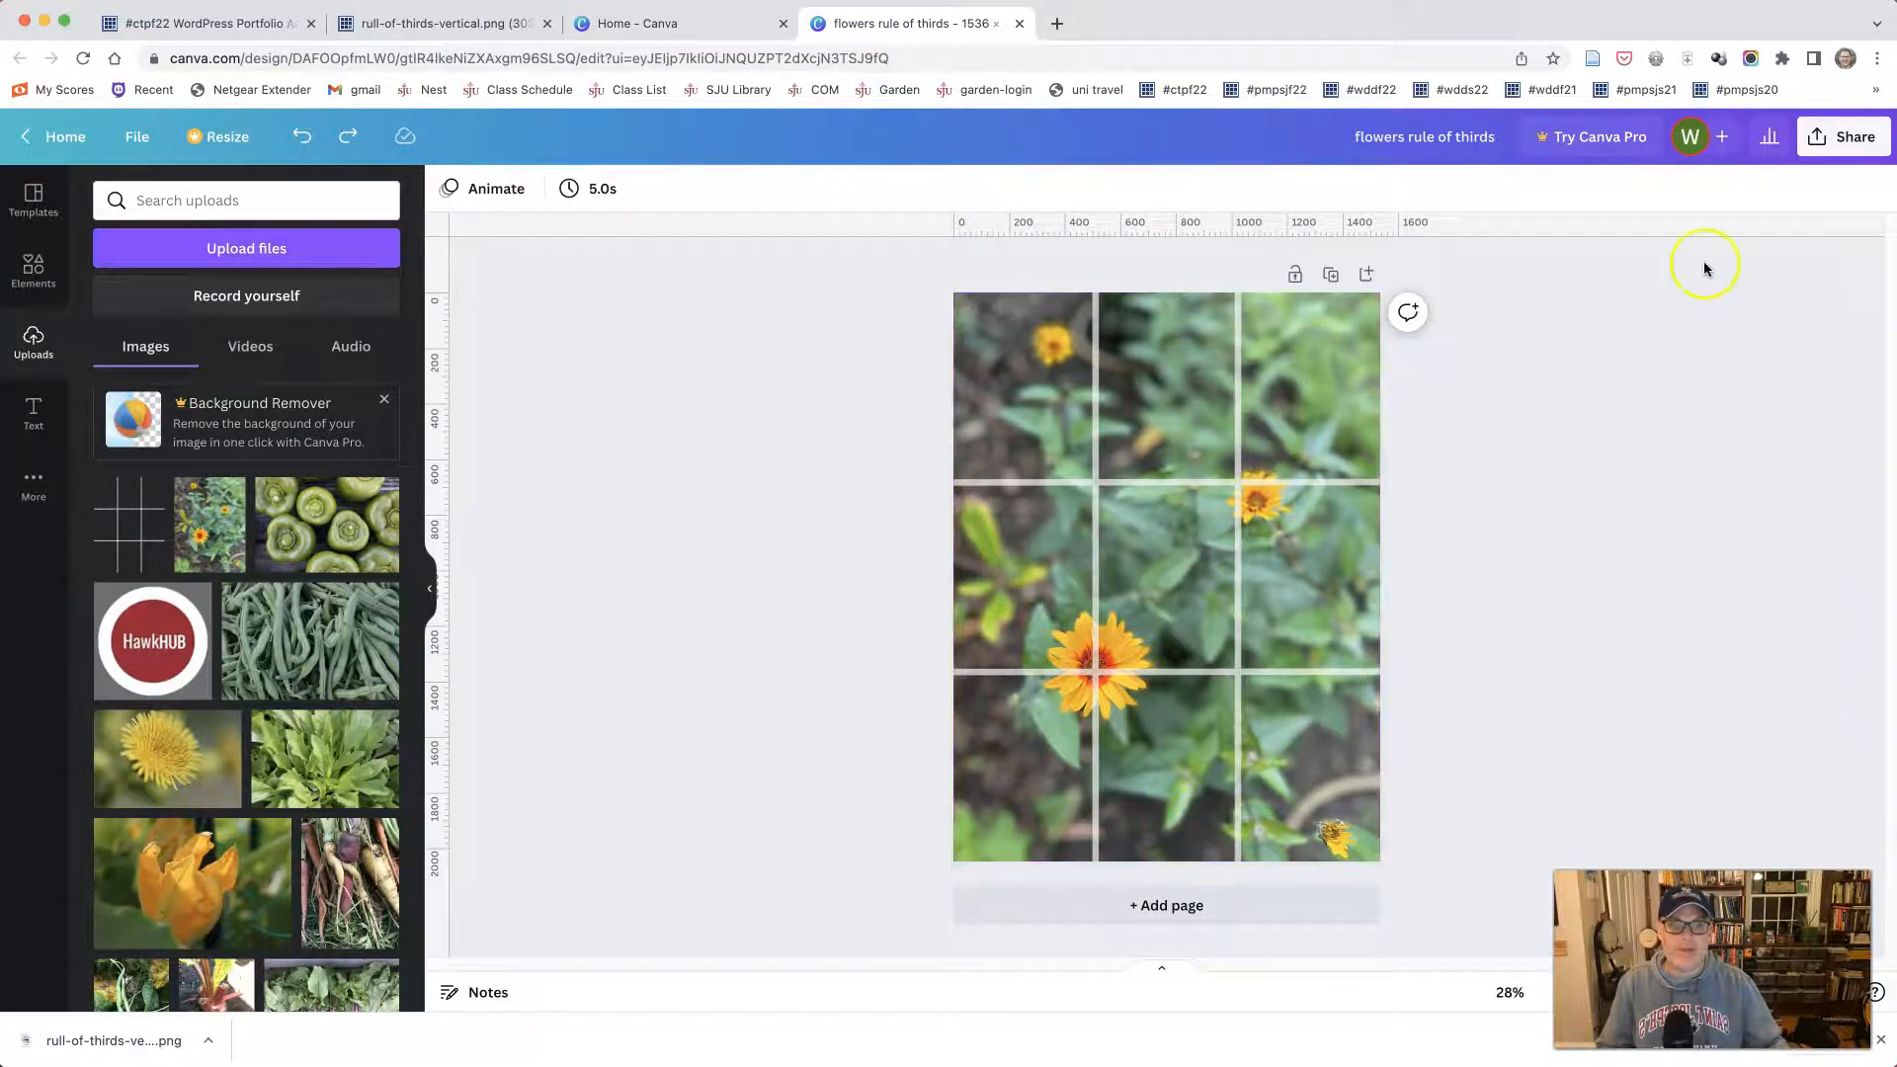
- Download the finished overlay design as a PNG at its original size
click(1835, 139)
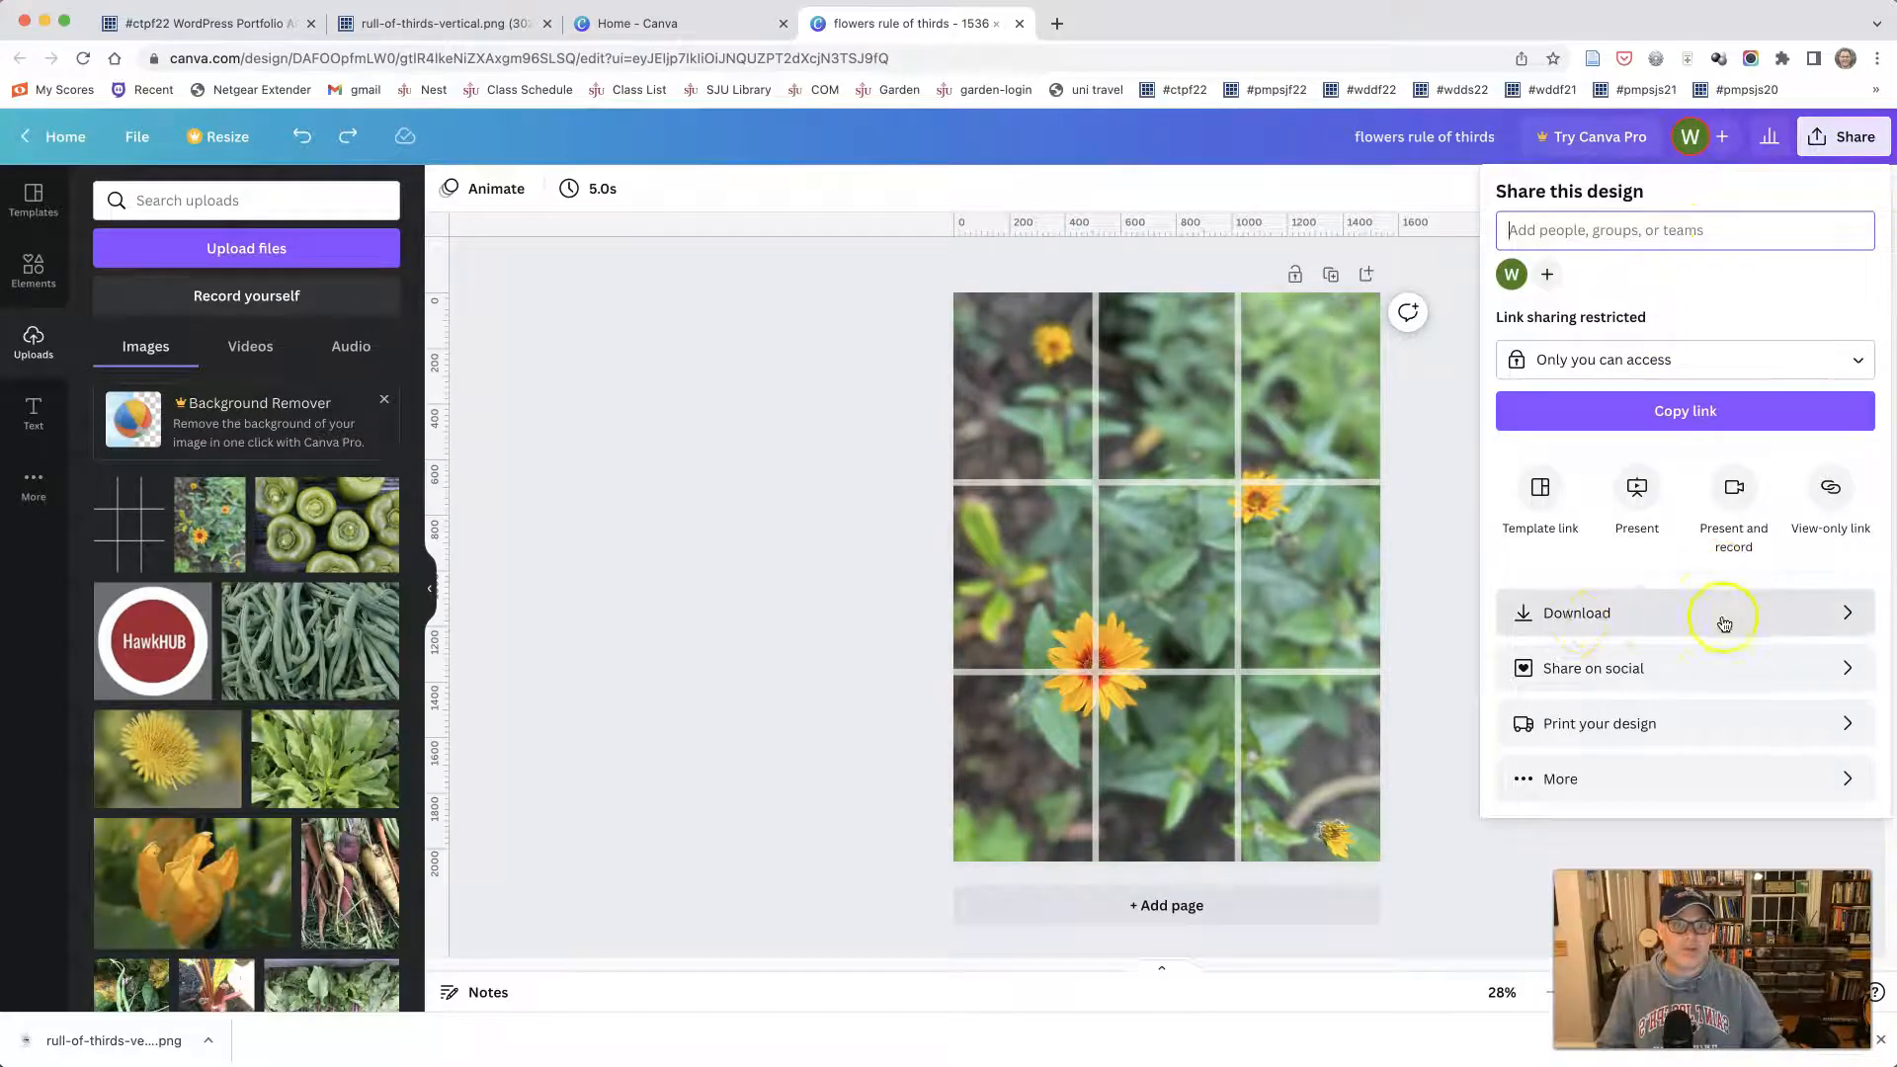
click(1595, 615)
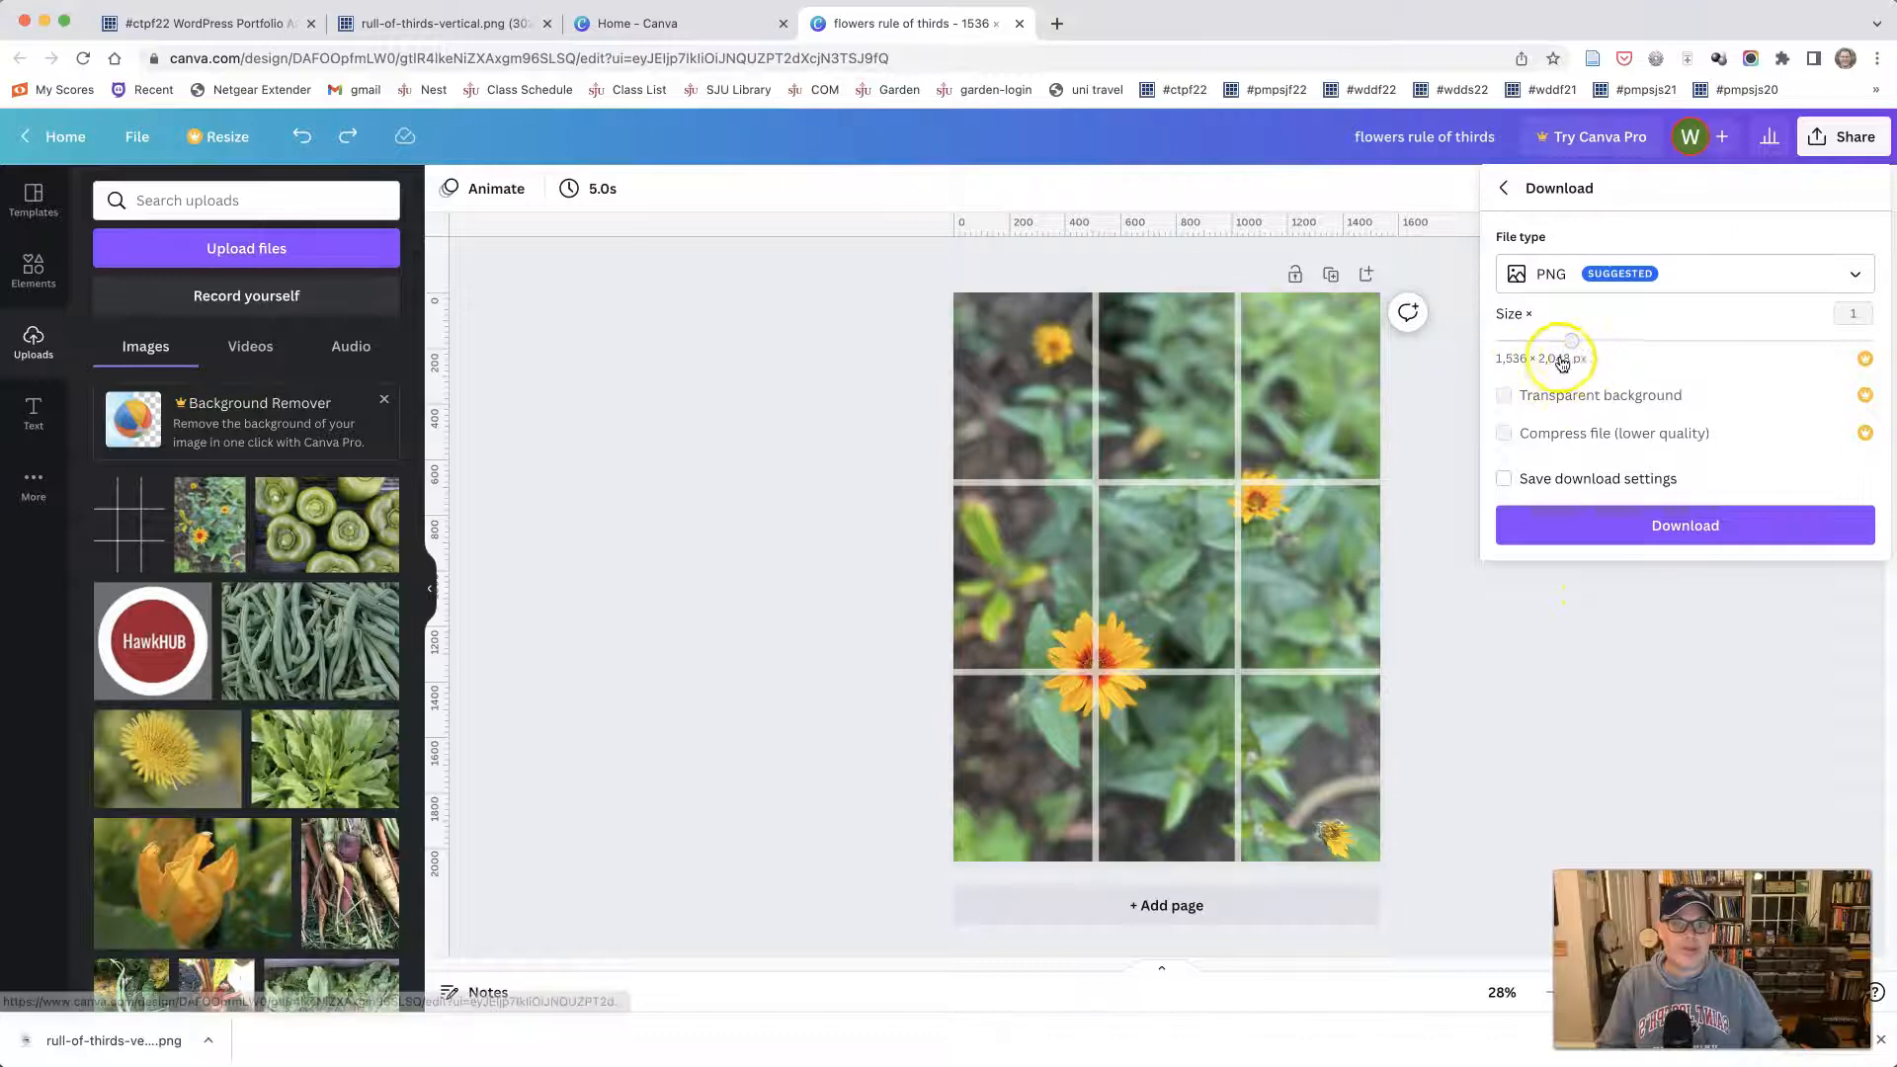
click(1630, 539)
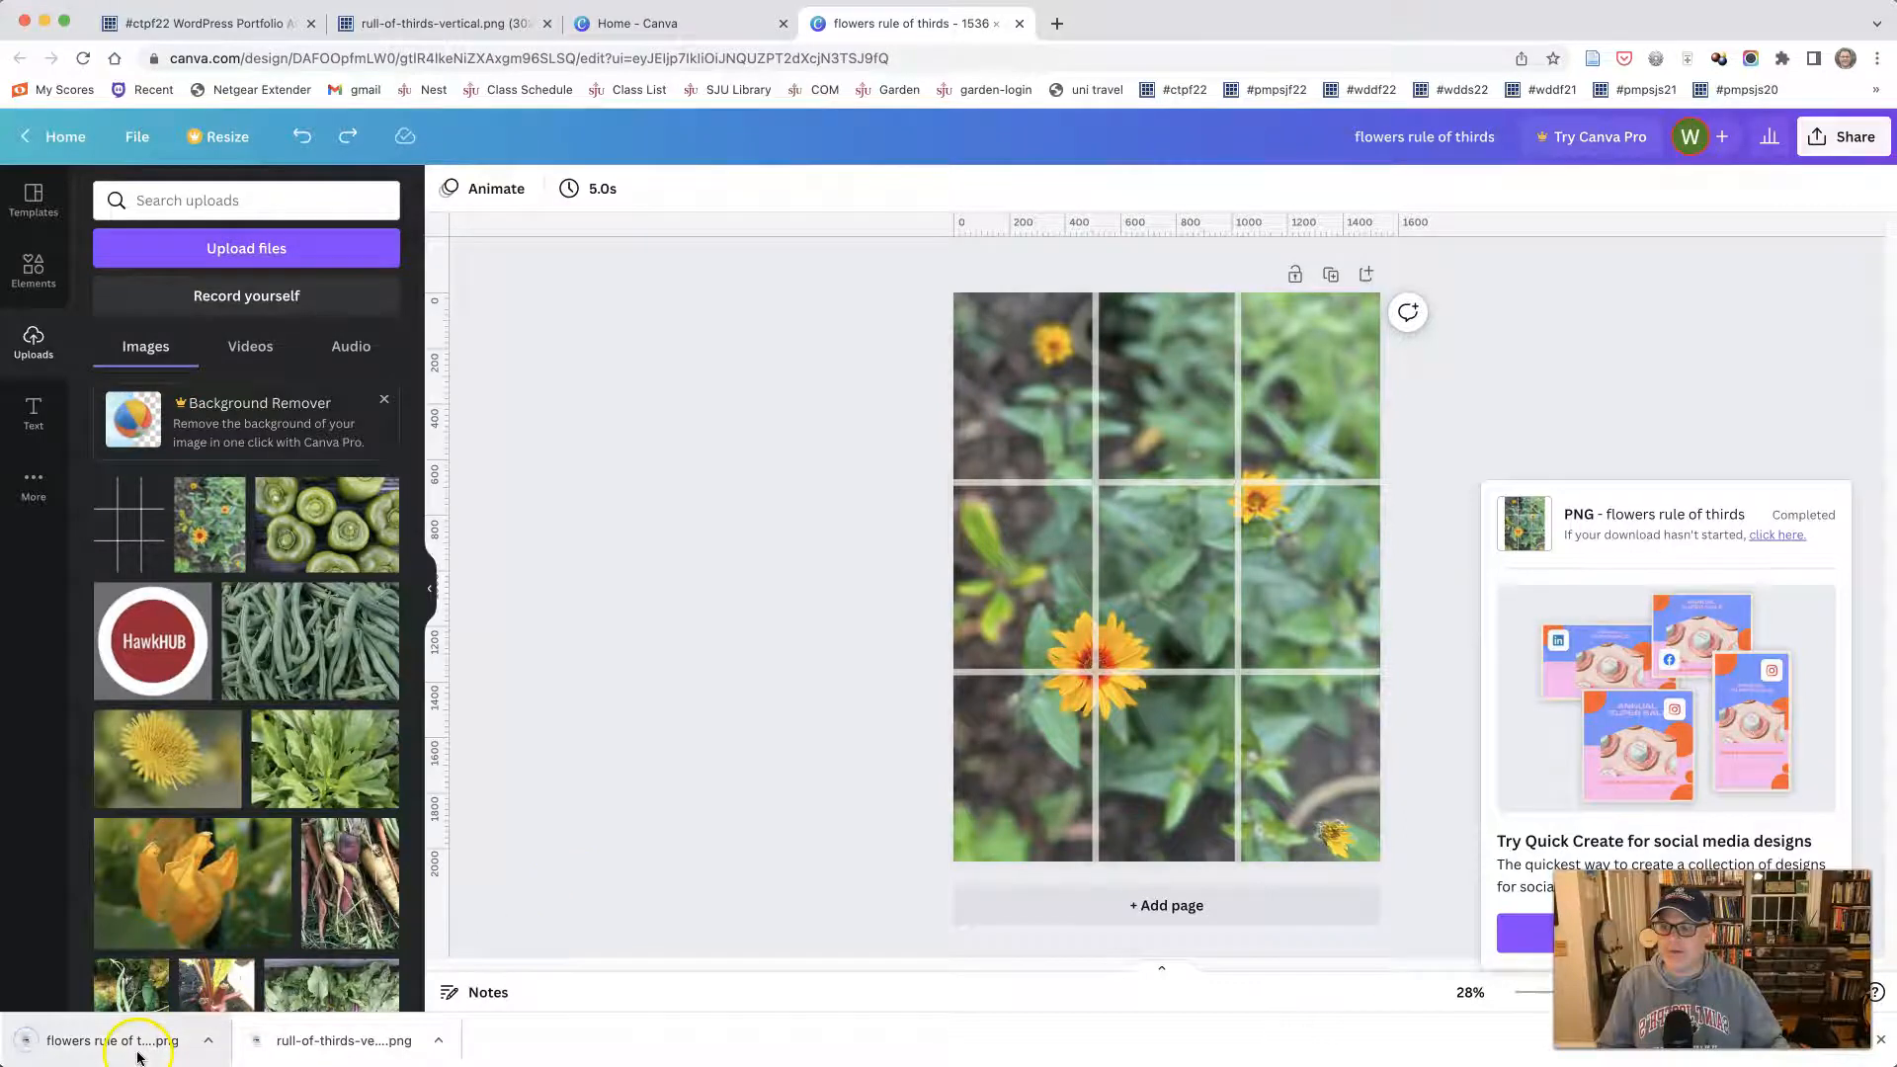
- Bring up the photos folder and reveal the downloaded flowers rule of thirds.png in the Downloads folder
click(259, 1050)
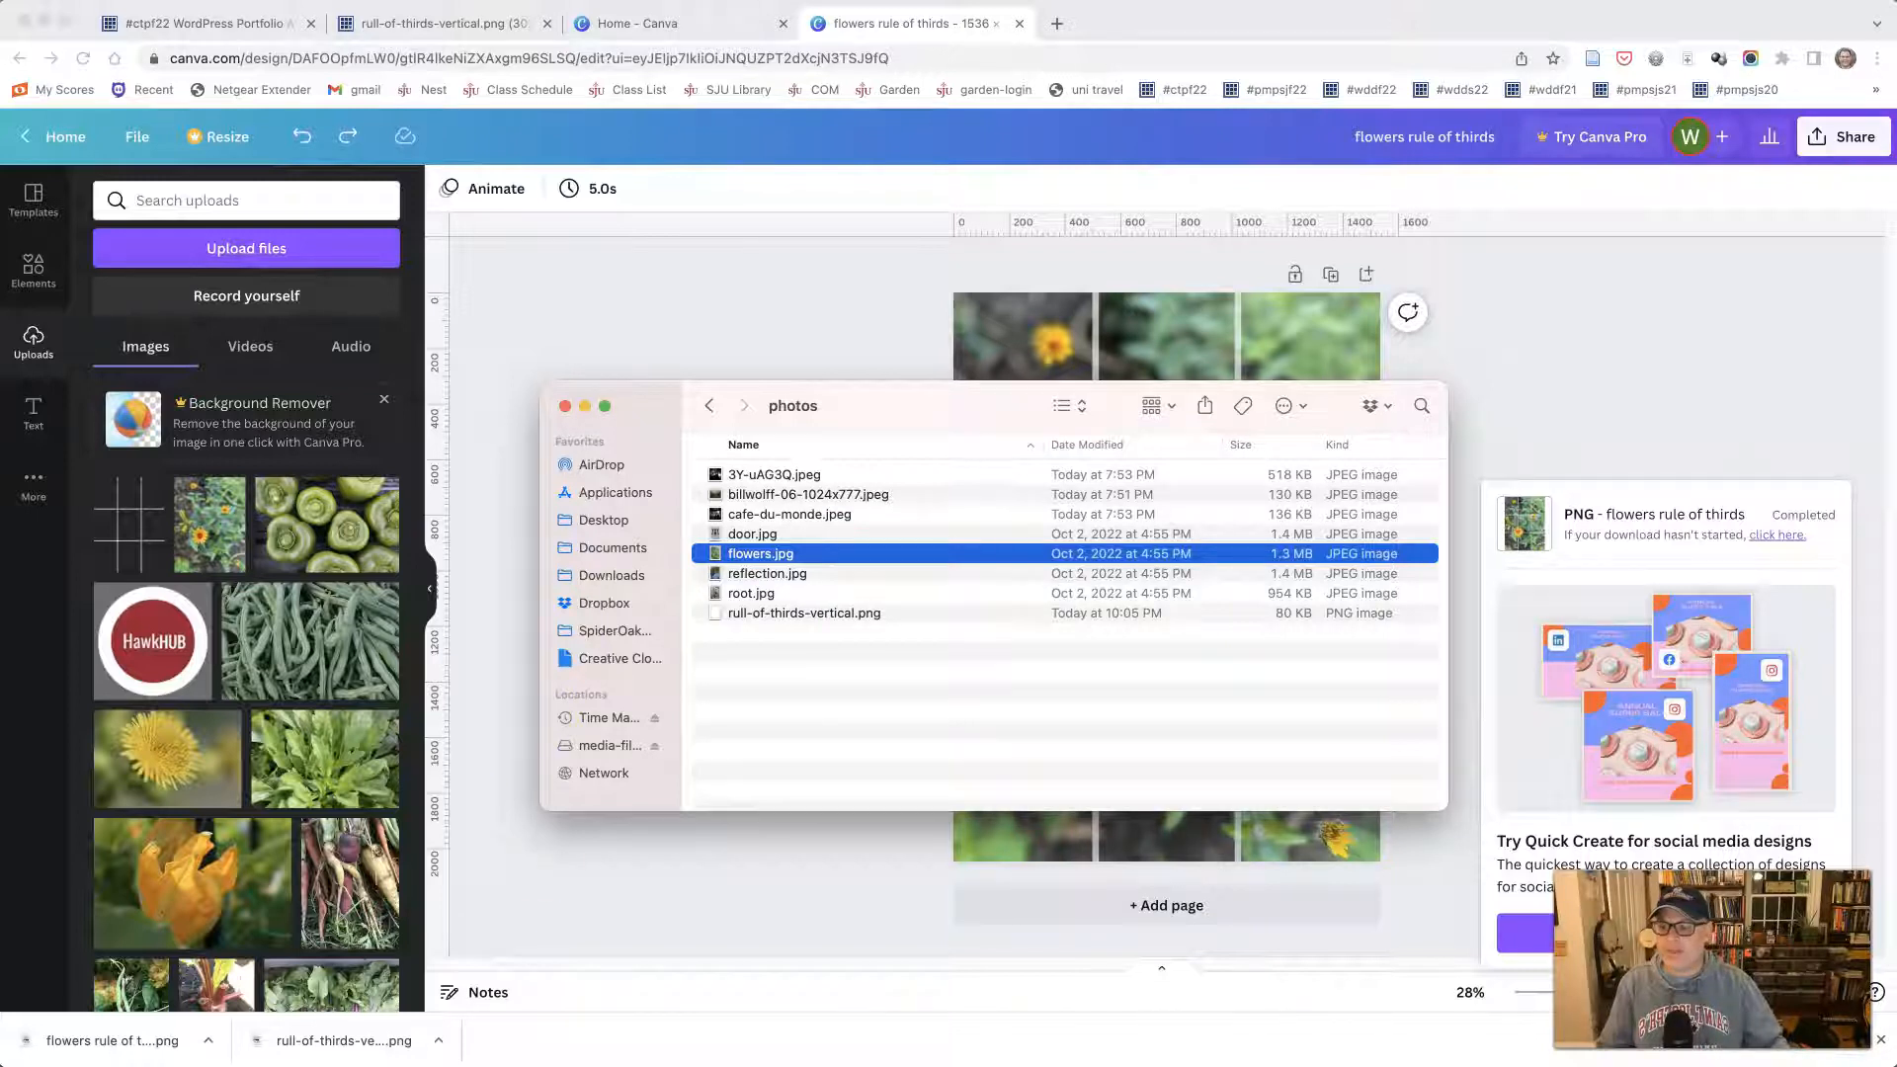
right_click(324, 1065)
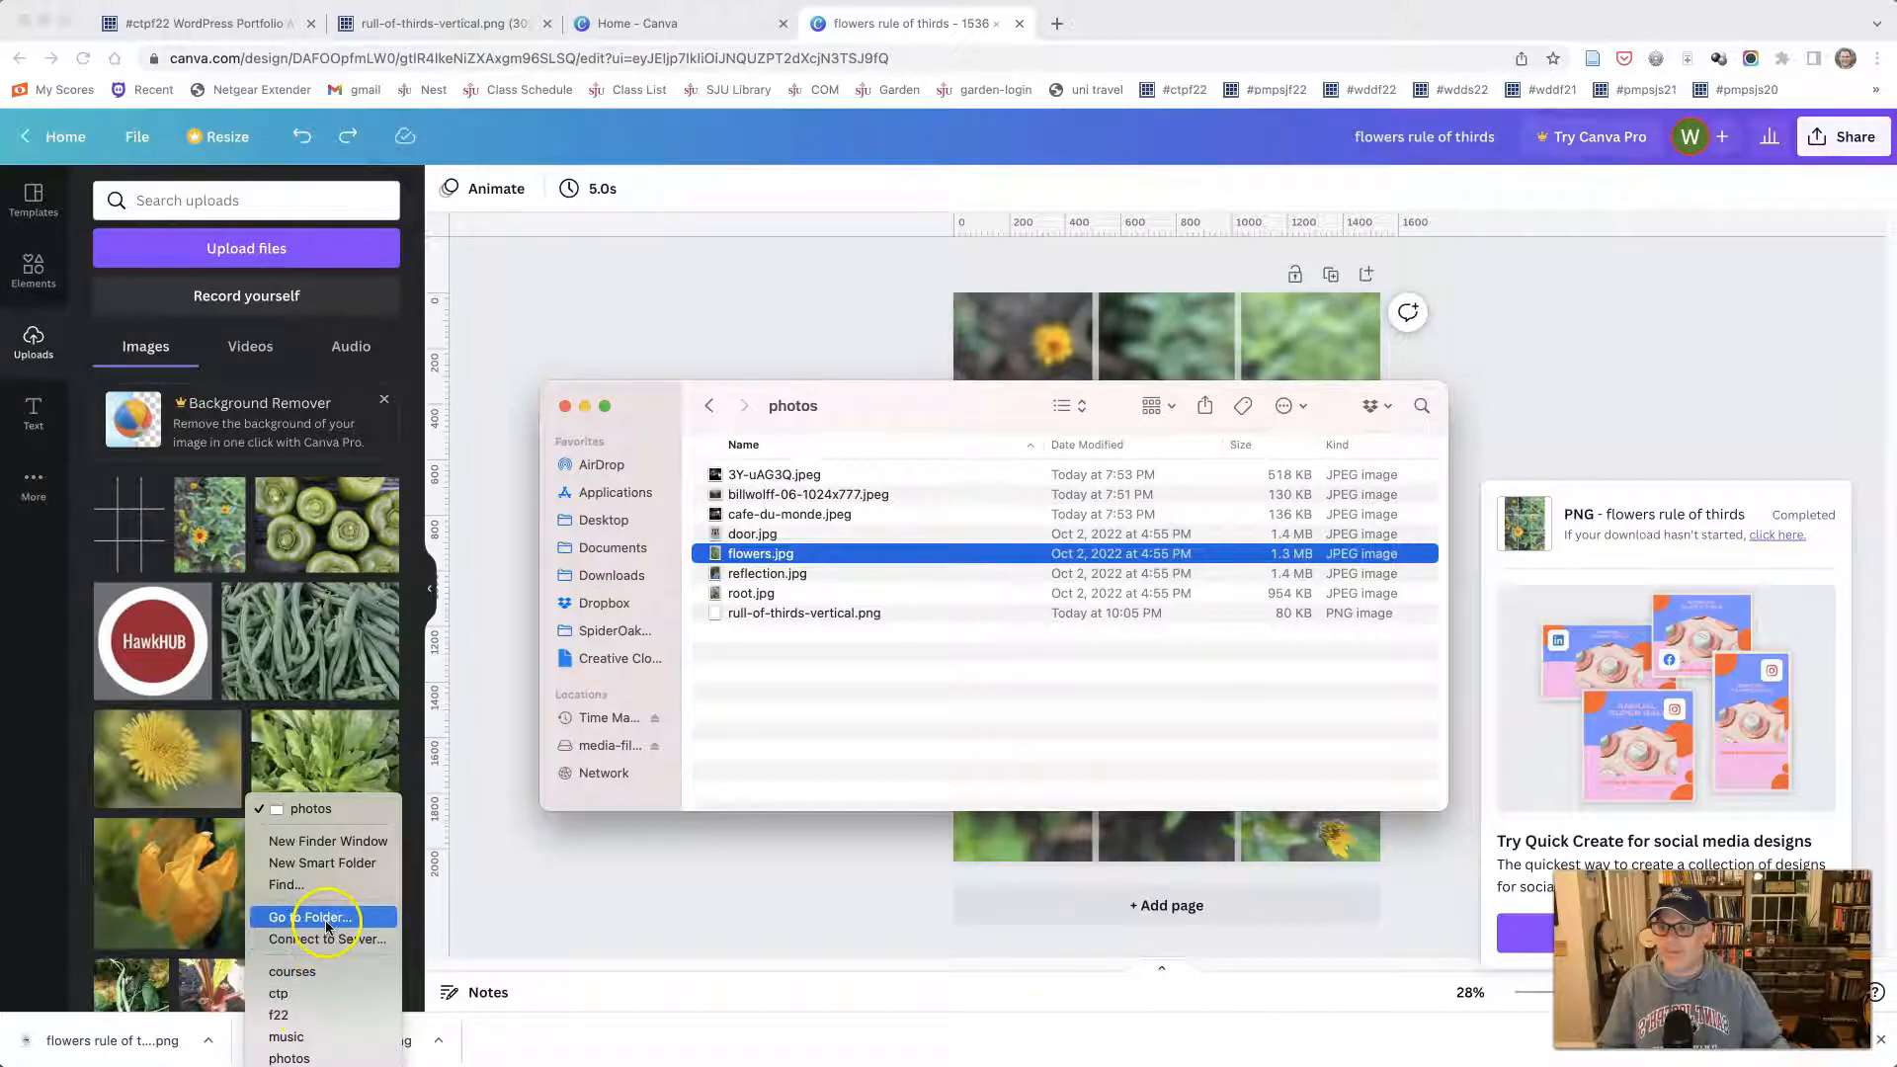
click(209, 1042)
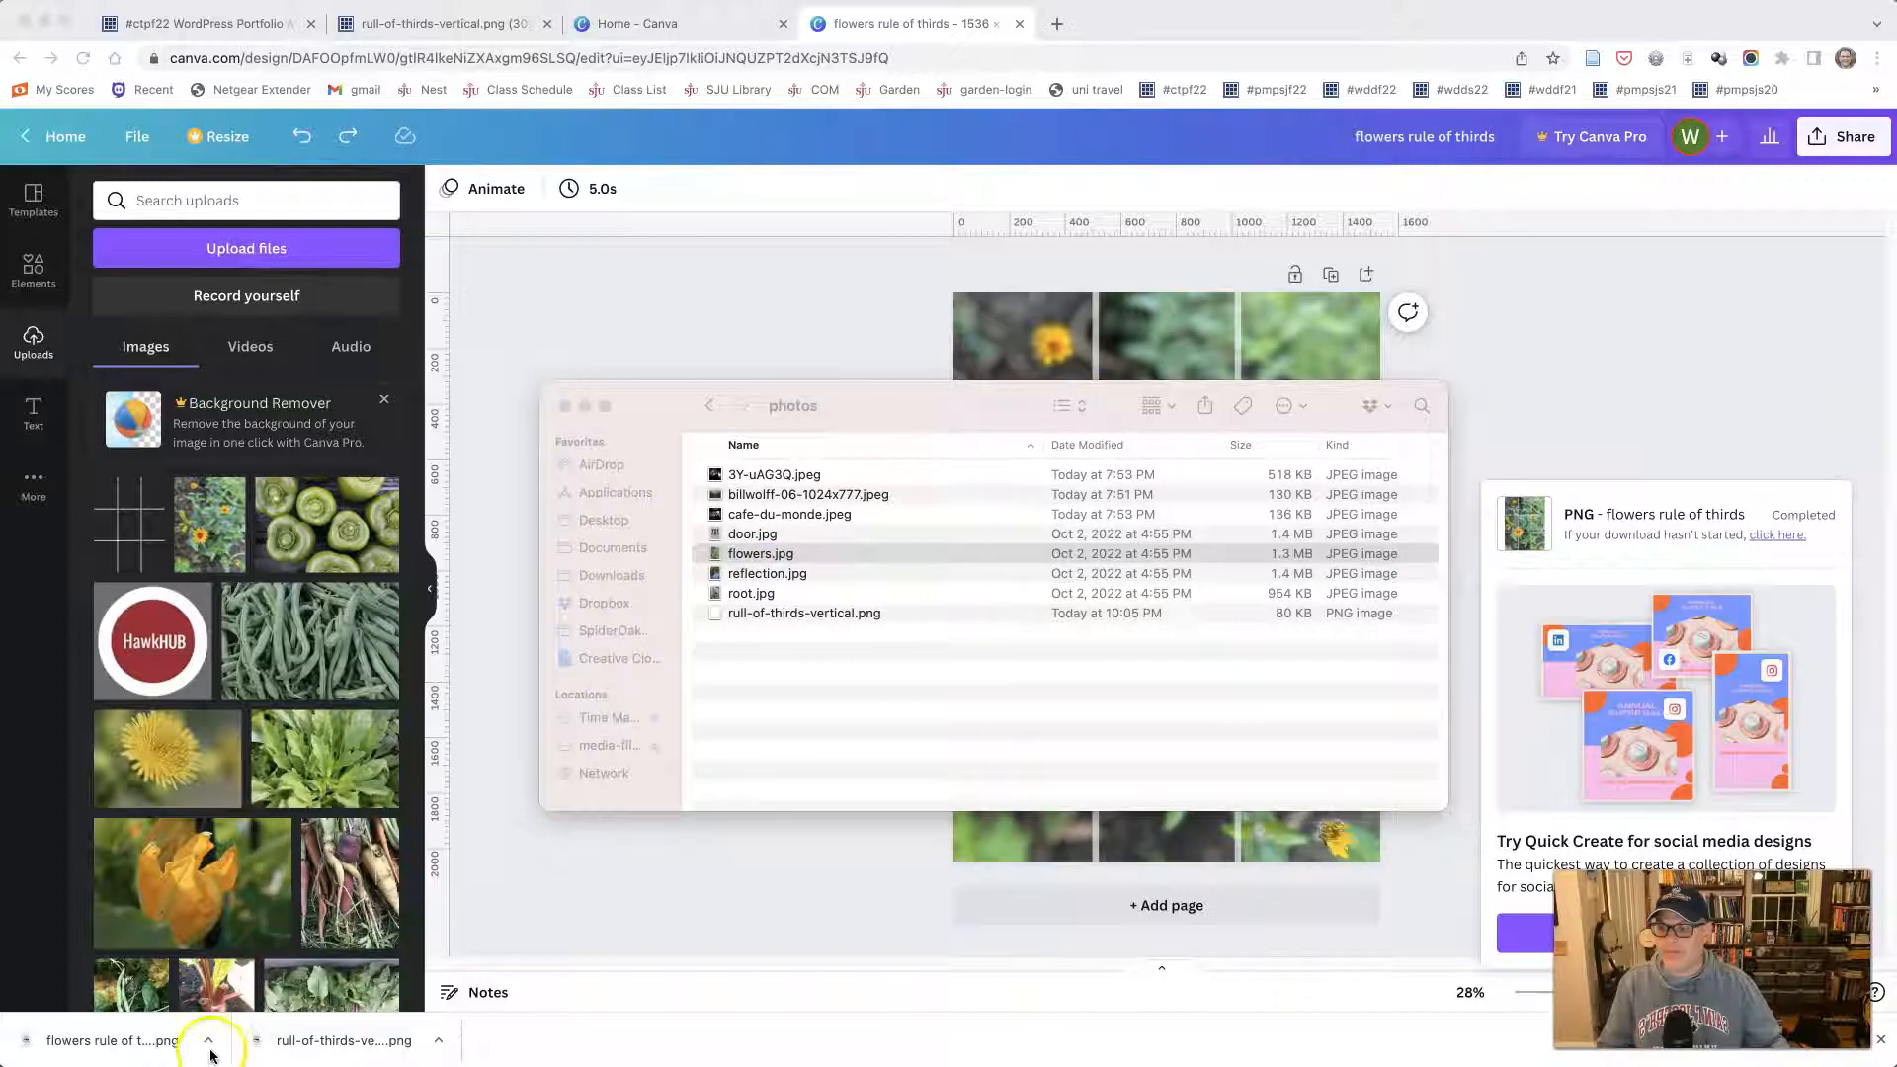
click(208, 1042)
click(242, 1066)
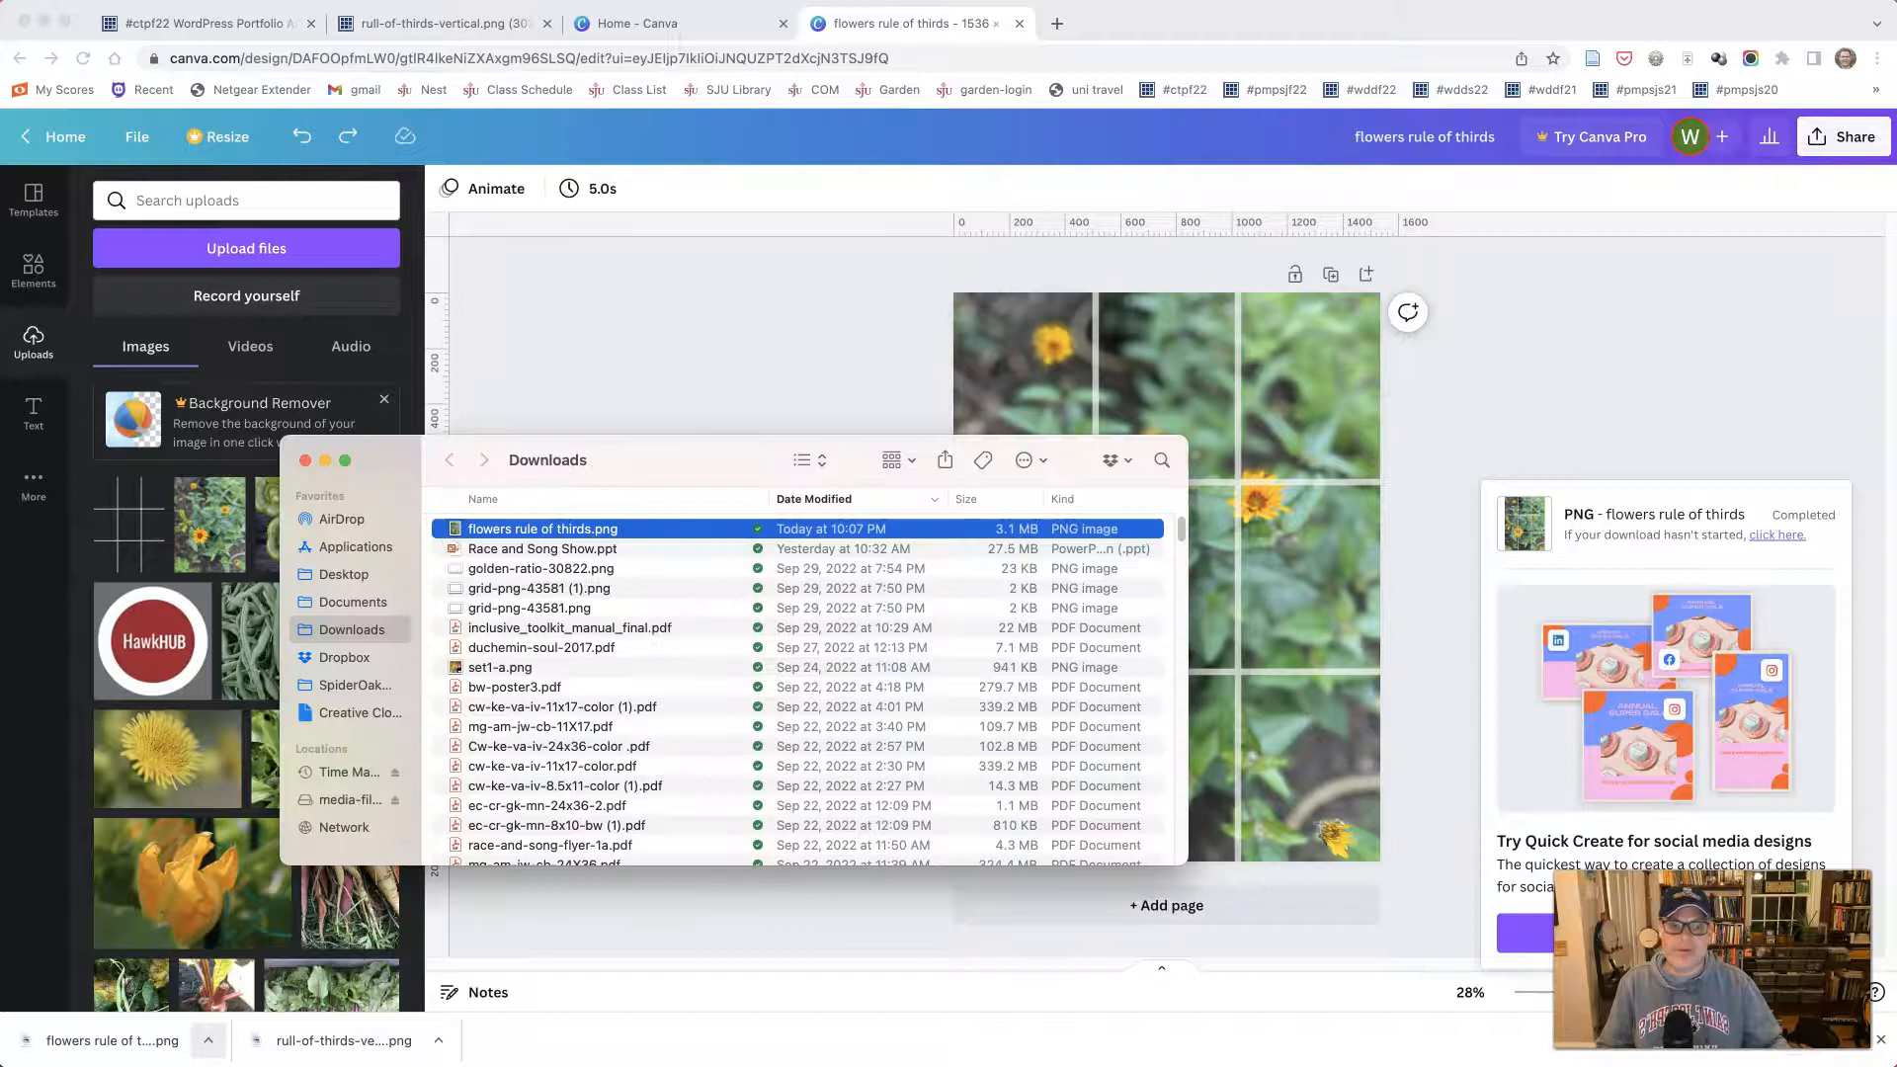
- Move flowers rule of thirds.png from Downloads into the photos folder, agreeing to move it out of Dropbox
drag(1047, 409, 1688, 416)
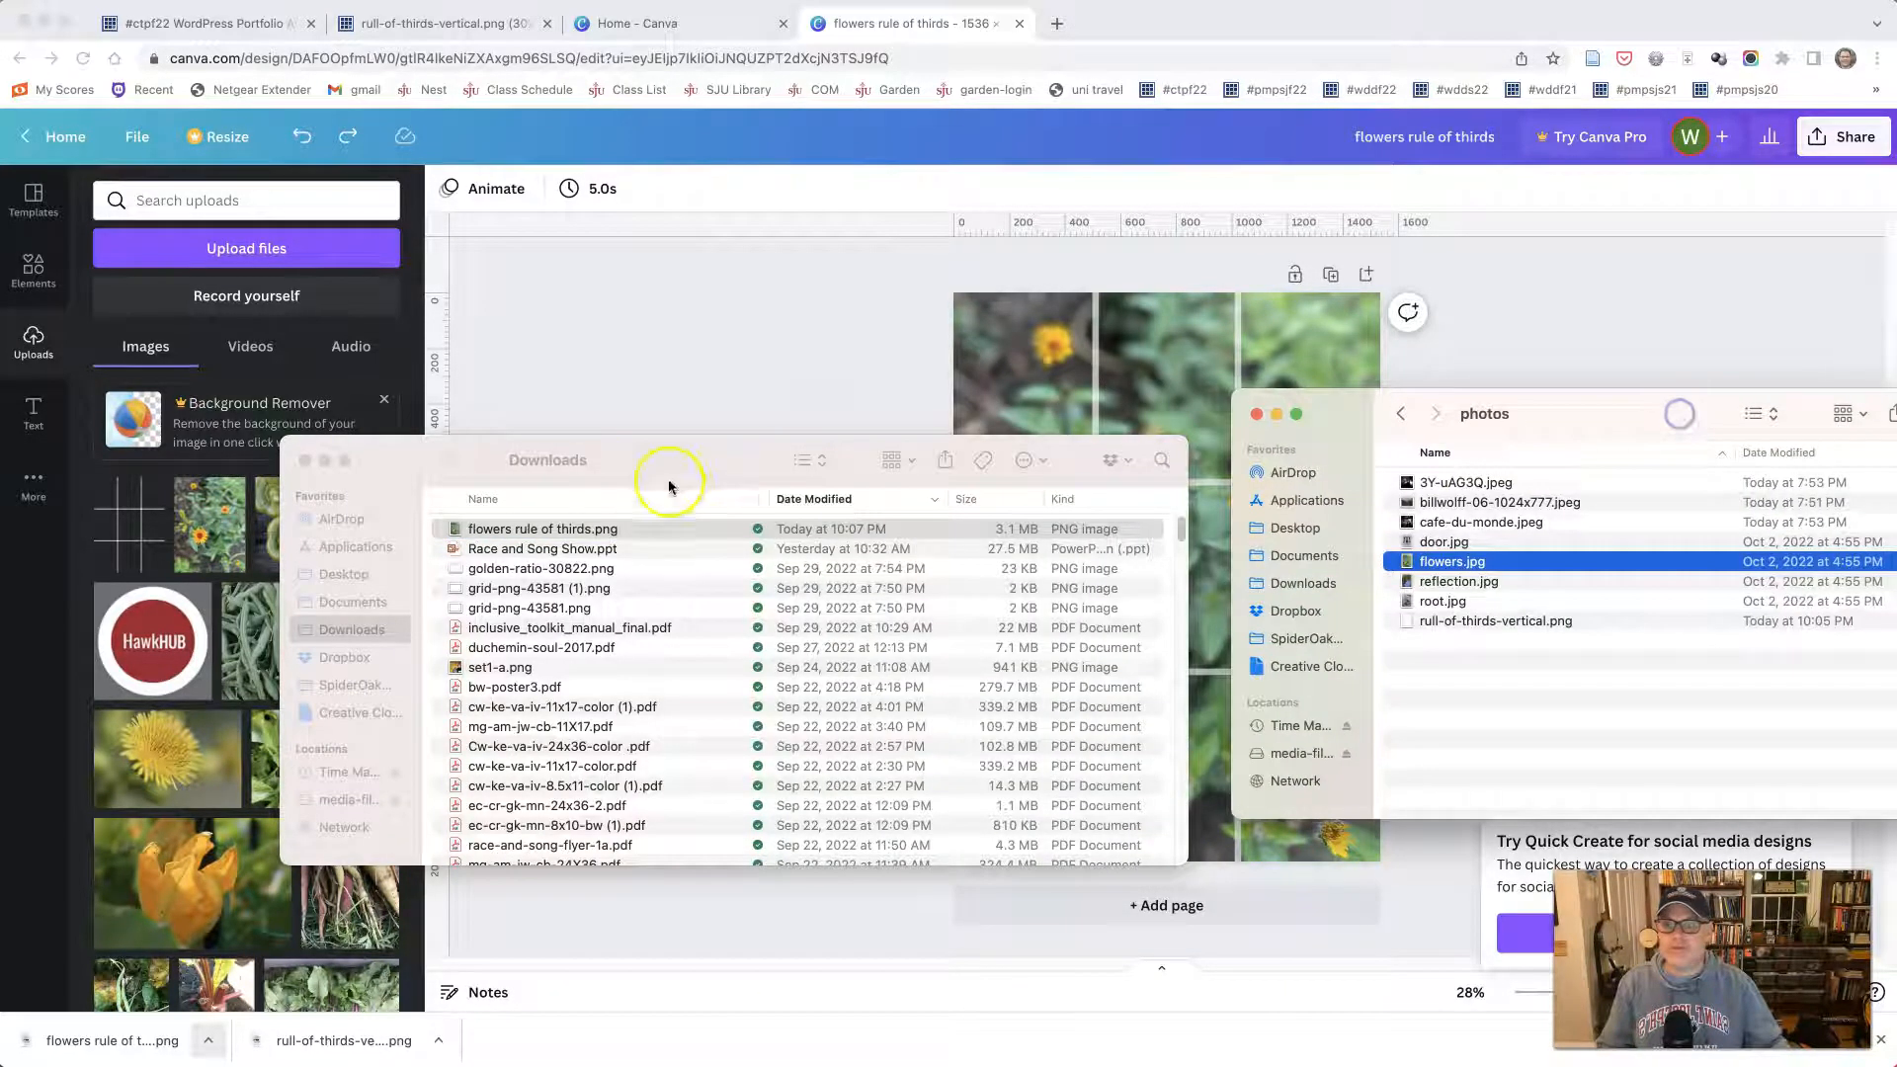
drag(549, 530, 1533, 697)
click(1412, 400)
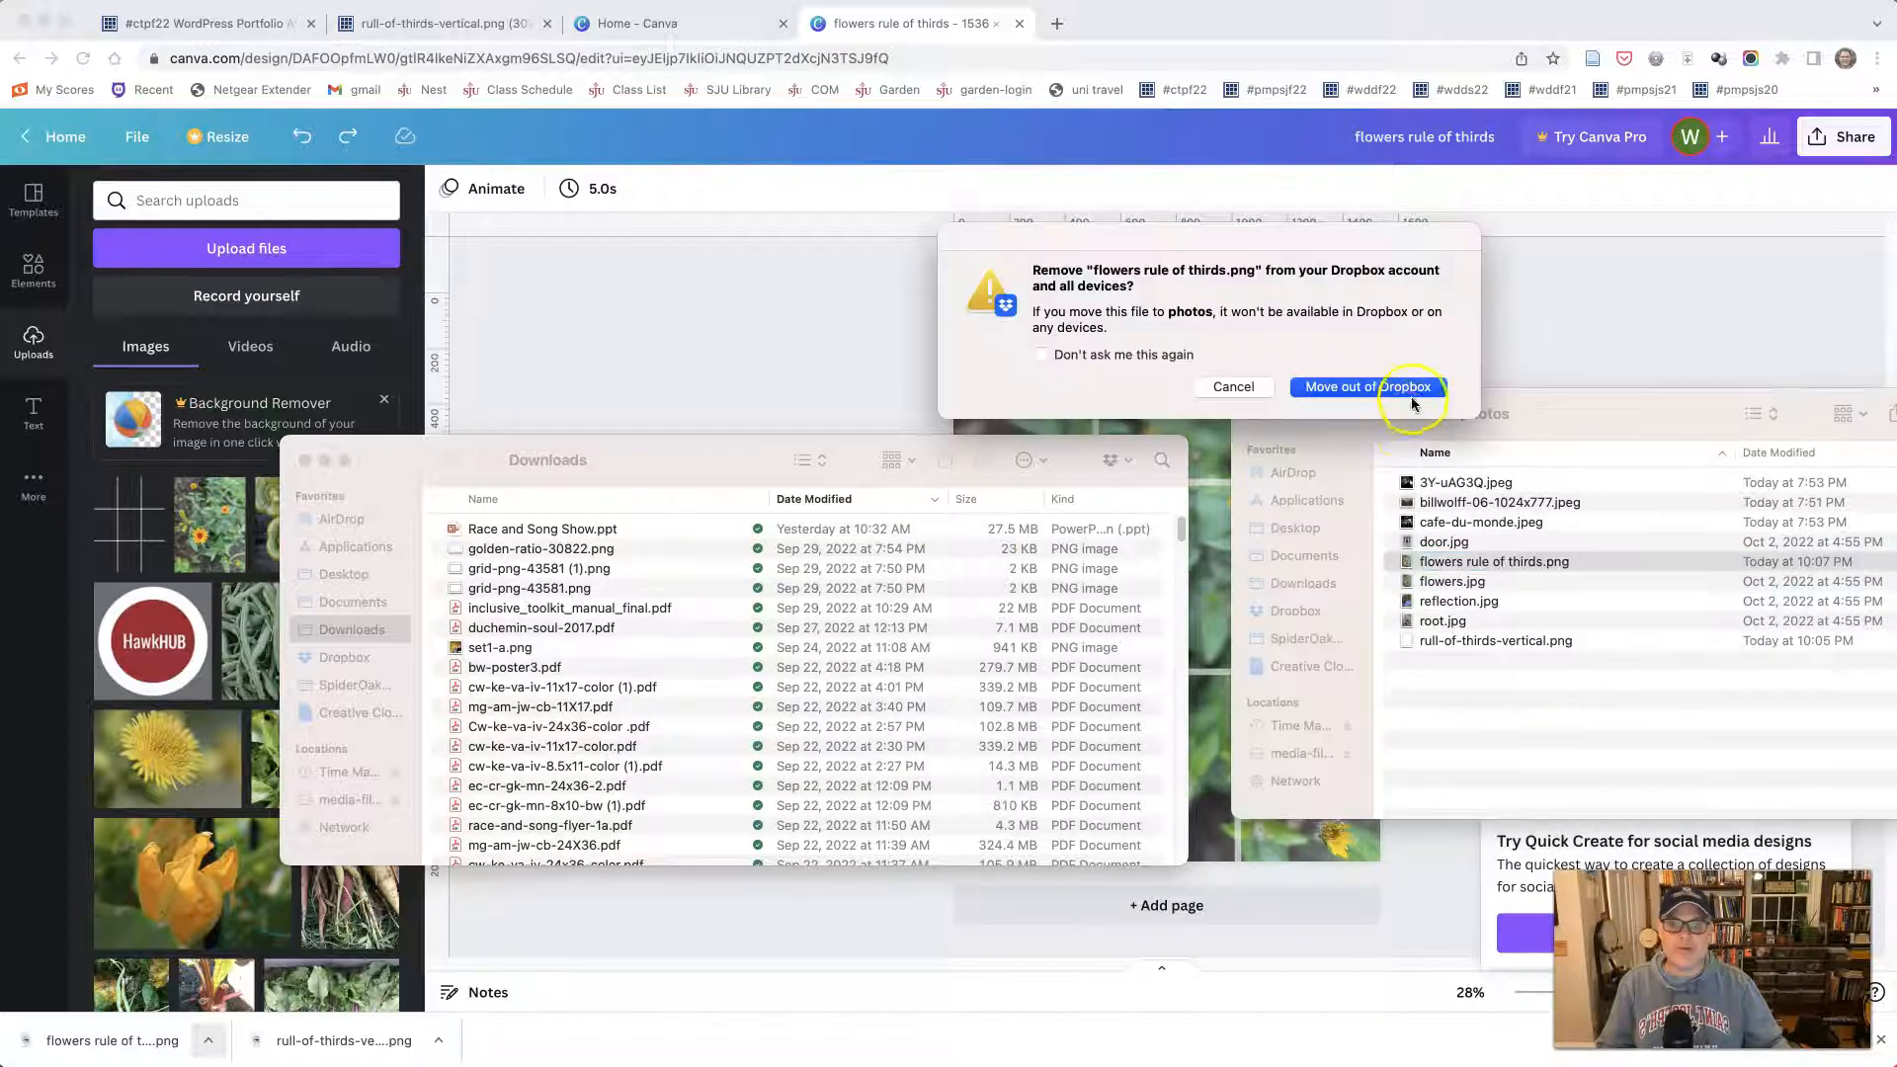
- Preview flowers rule of thirds.png from the photos folder in a reduced window to check the whole overlay, and close the preview
mouse_move(1563, 410)
mouse_down()
mouse_move(1517, 412)
mouse_move(1554, 412)
mouse_up()
click(1496, 569)
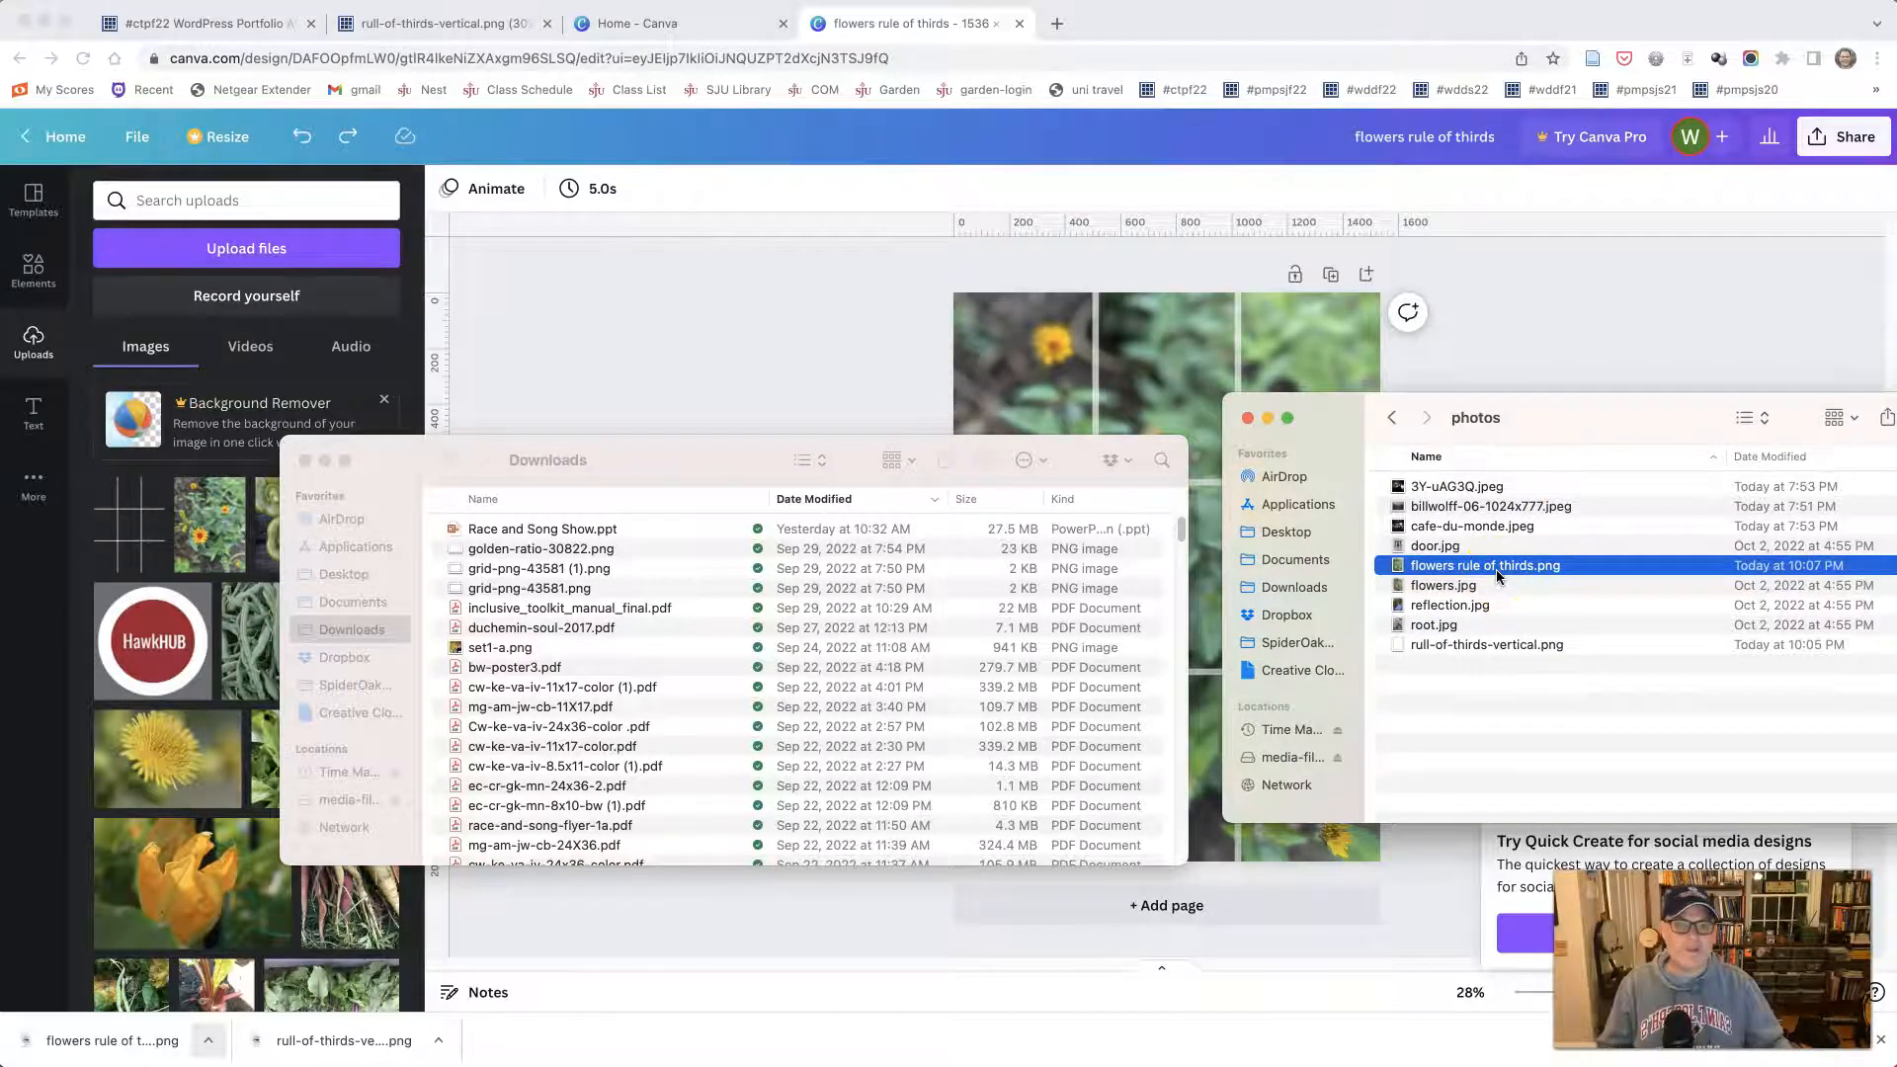
key(space)
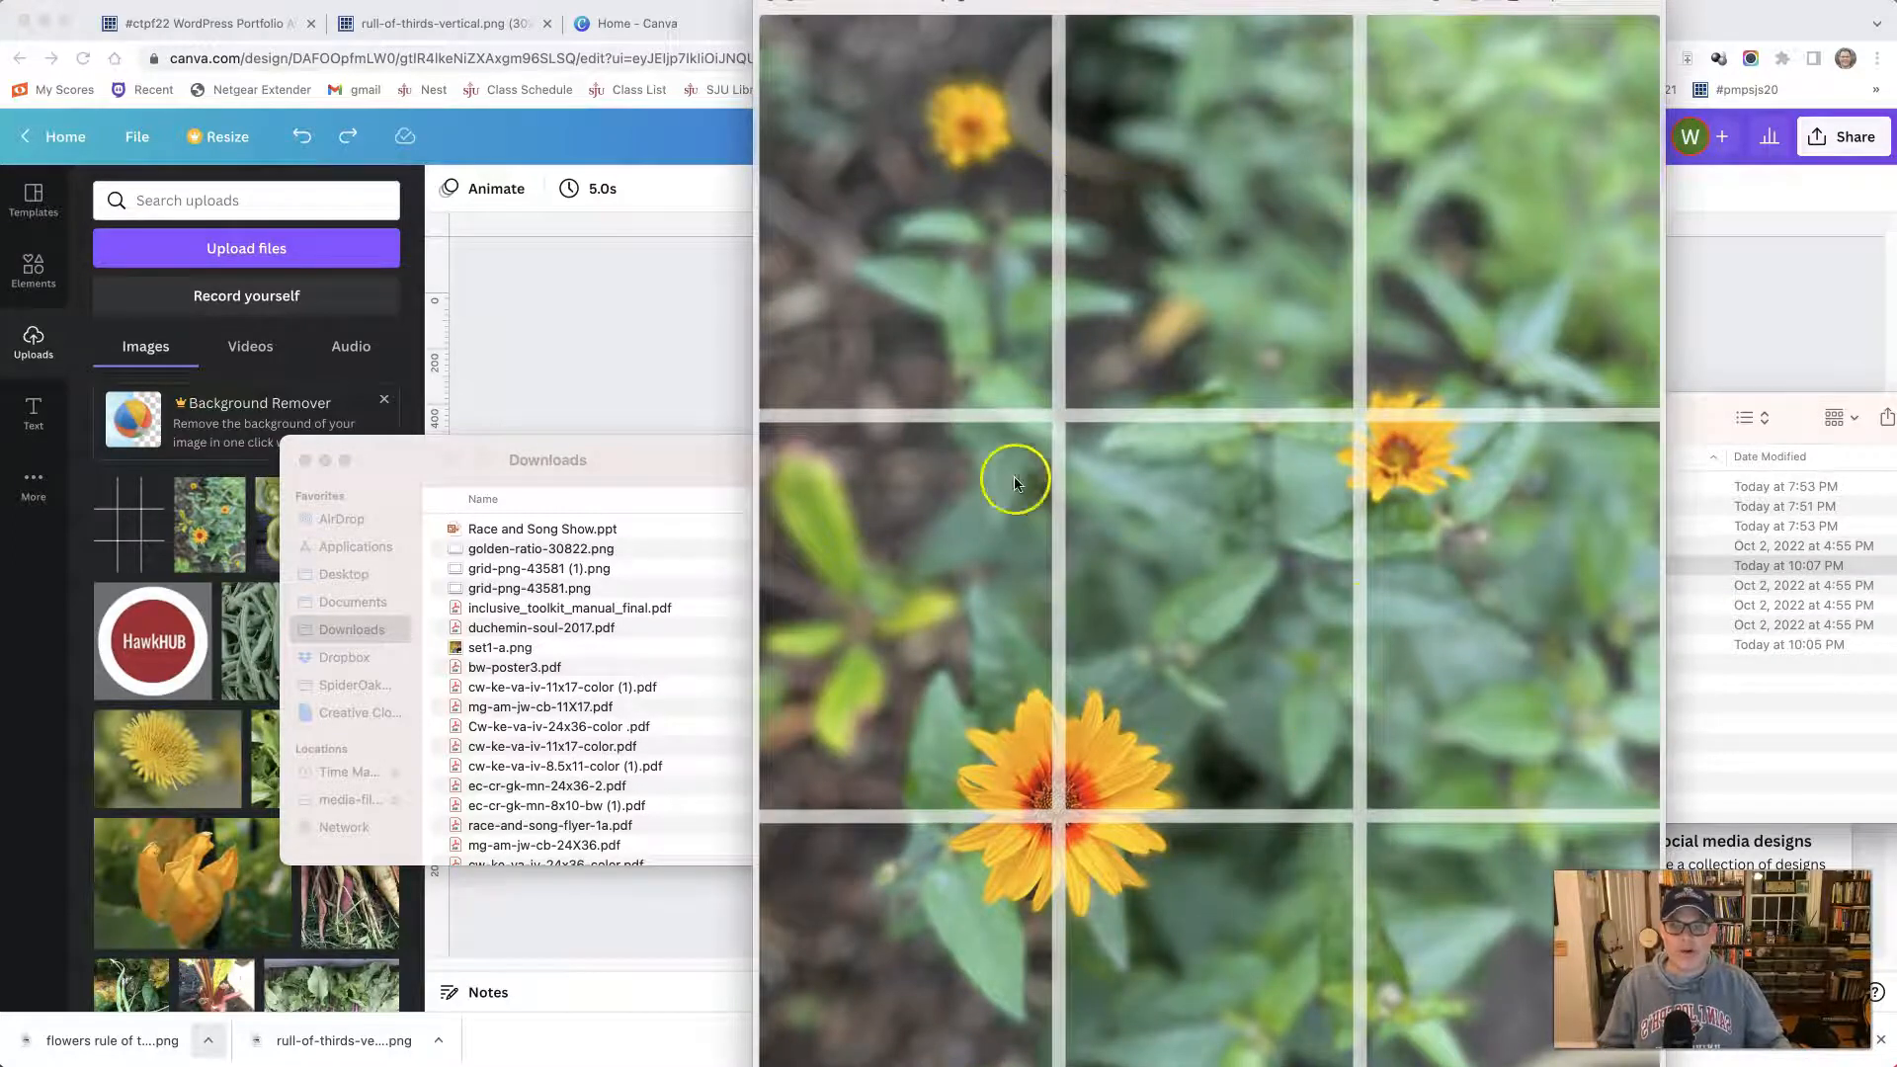
drag(1660, 1057, 1441, 945)
drag(1215, 20, 1177, 56)
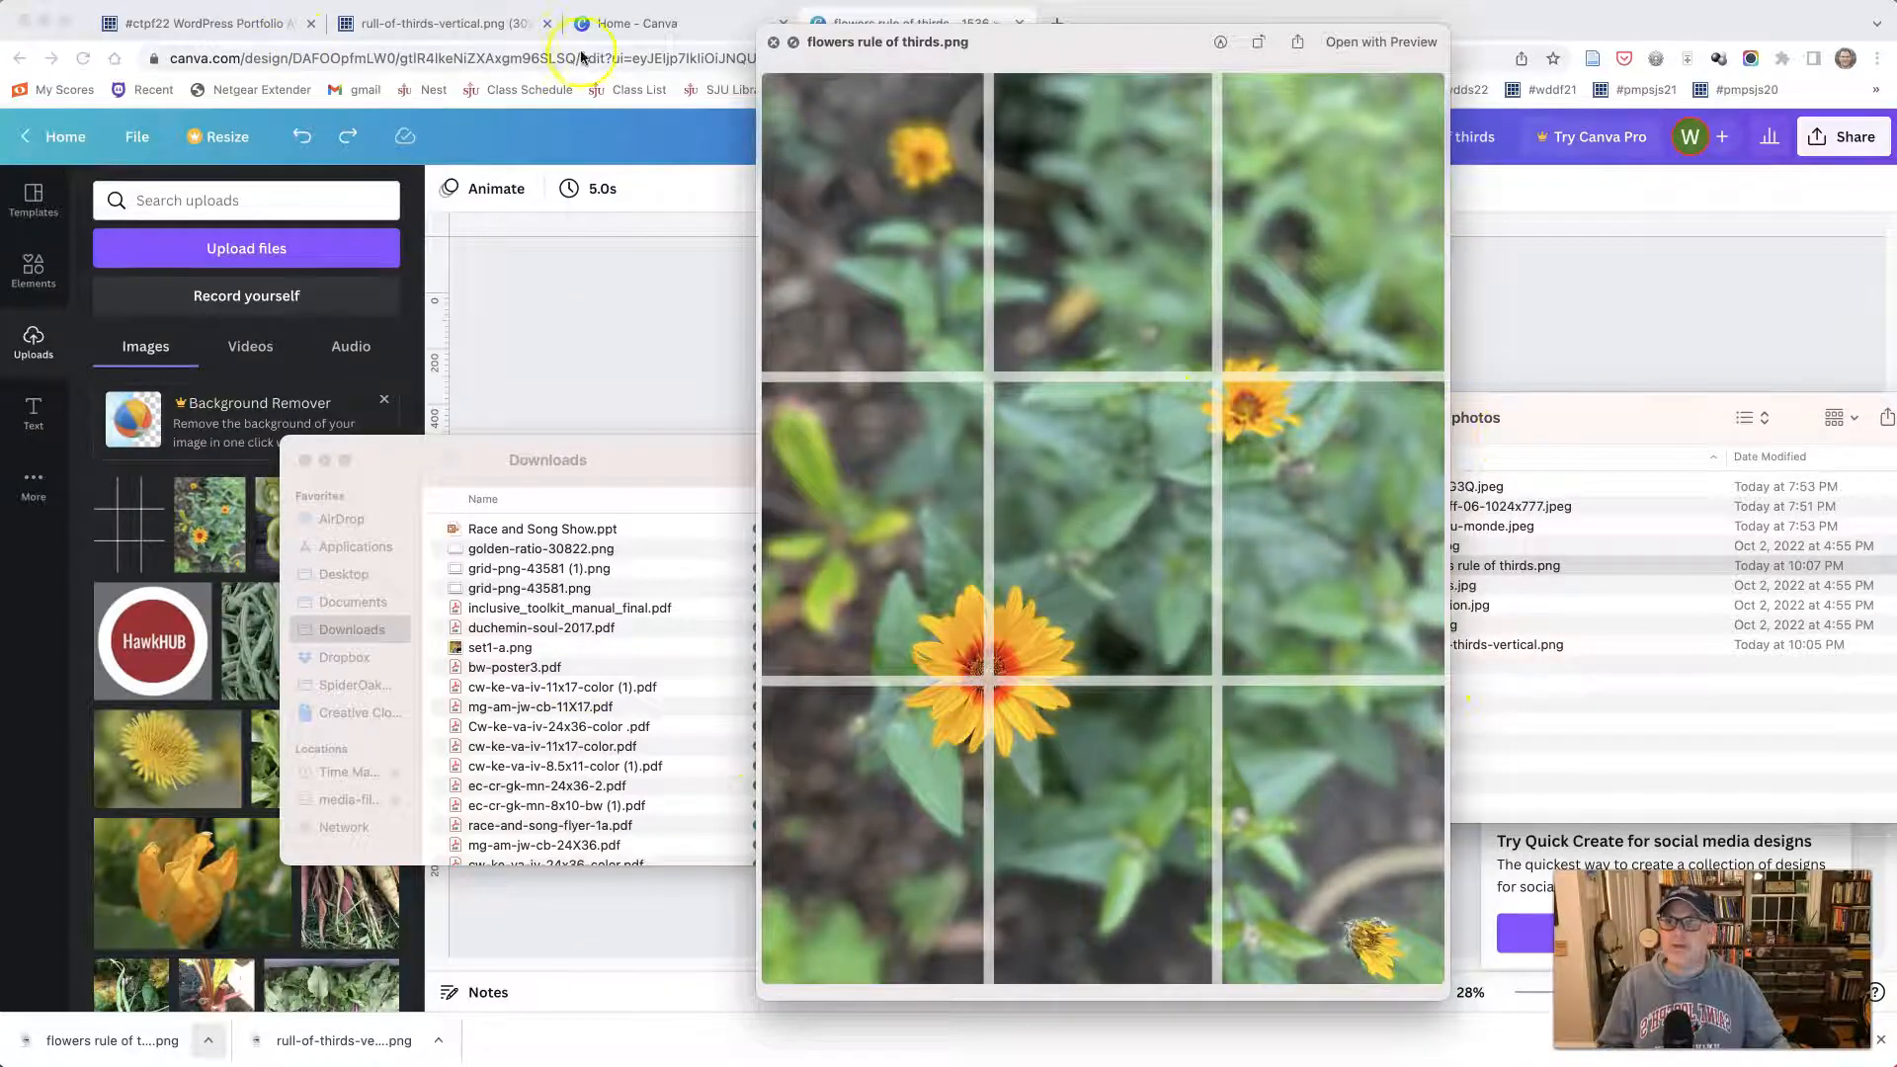
click(779, 45)
- Check the grid links on the assignment page, return to the Canva home page and dismiss the browser's downloads bar
click(249, 26)
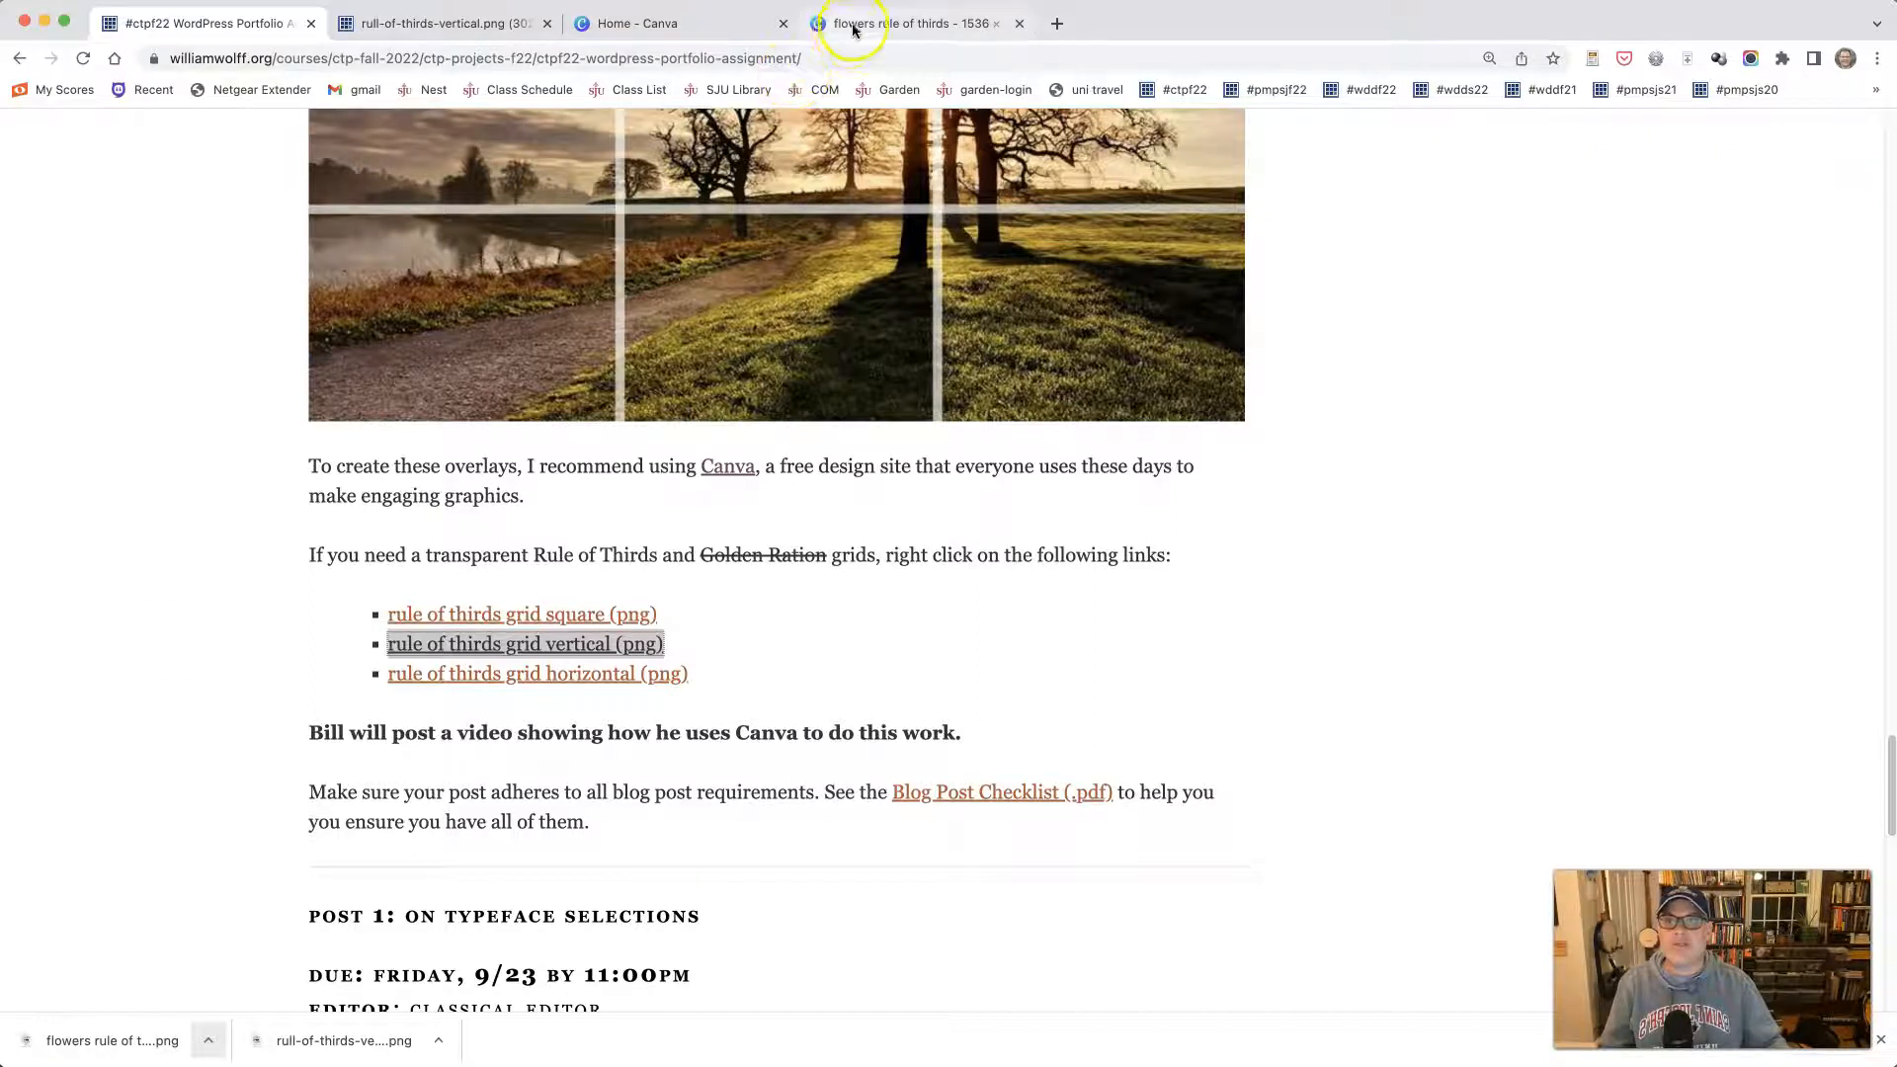
click(644, 25)
click(1857, 173)
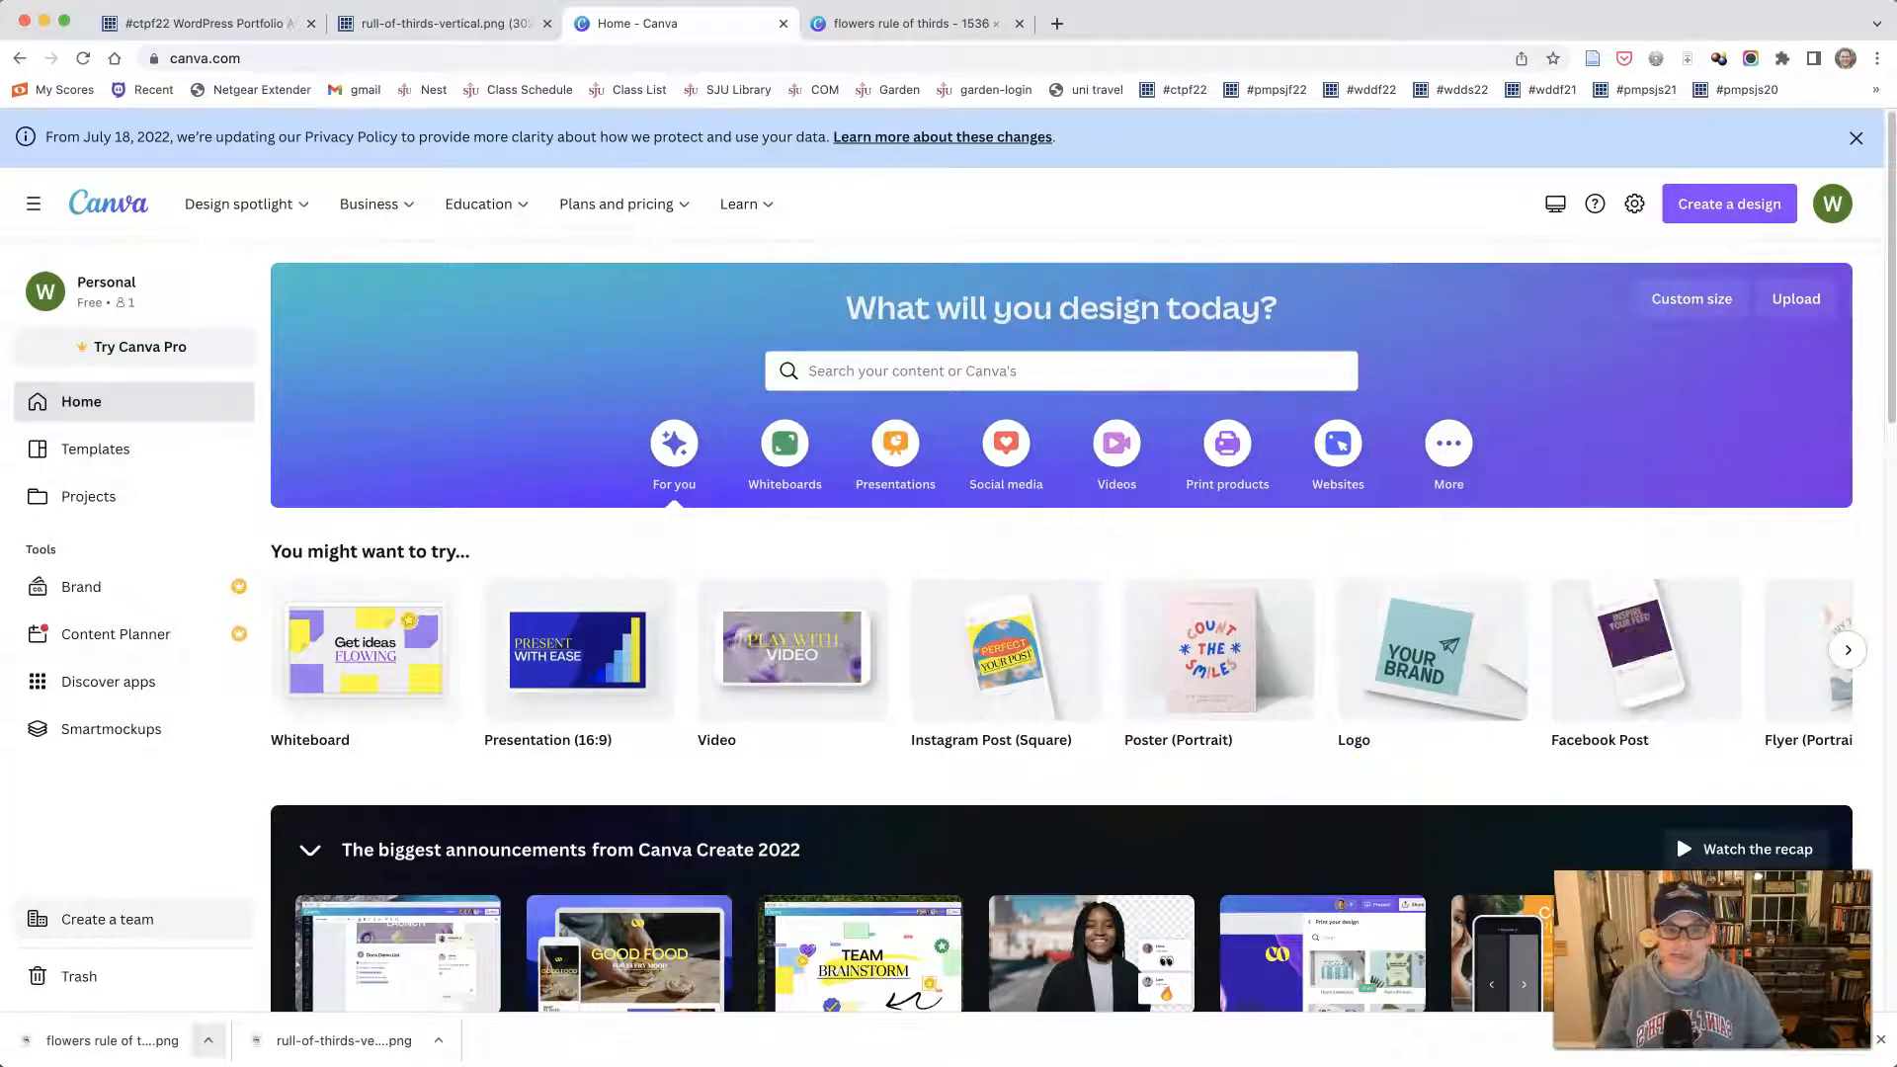
click(1880, 1040)
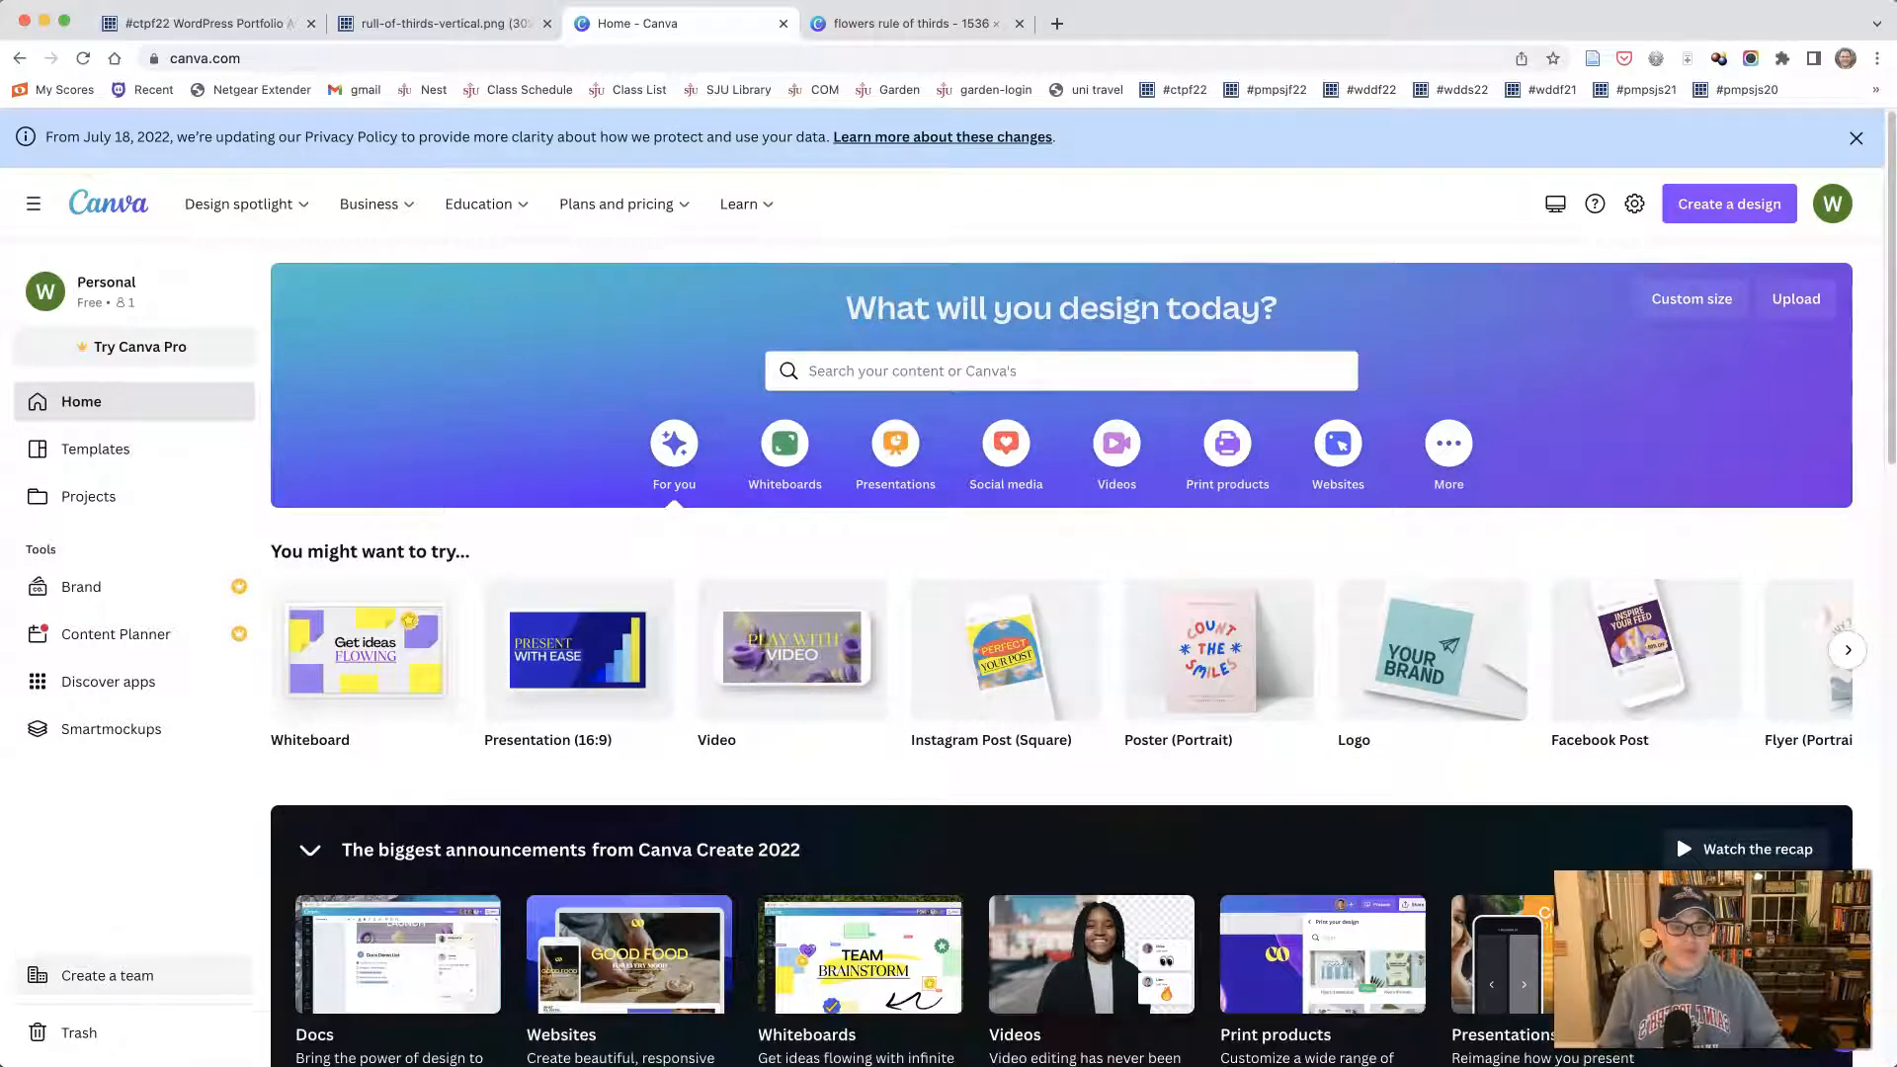
- Upload 3Y-uAG3Q.jpeg from the photos folder, previewing it before the upload, and use it in a new design
click(1787, 302)
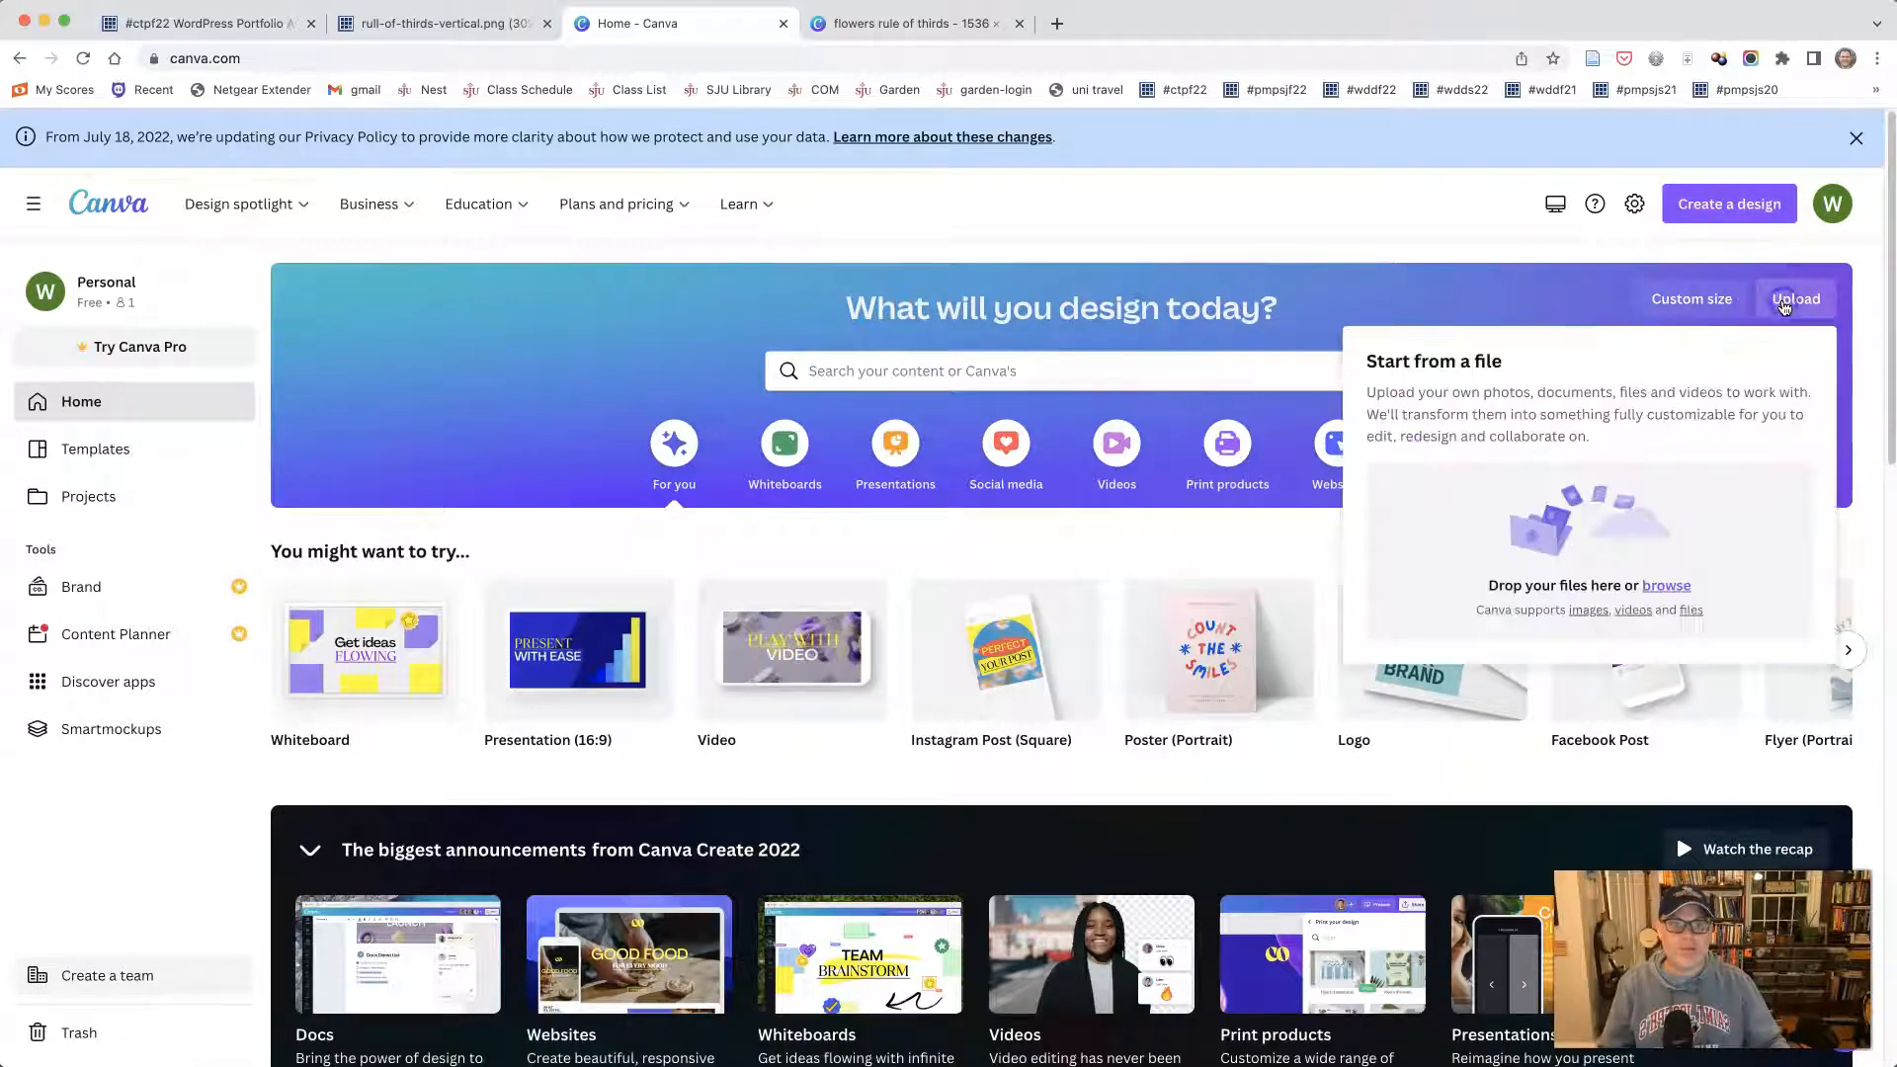
drag(1284, 1066, 1006, 312)
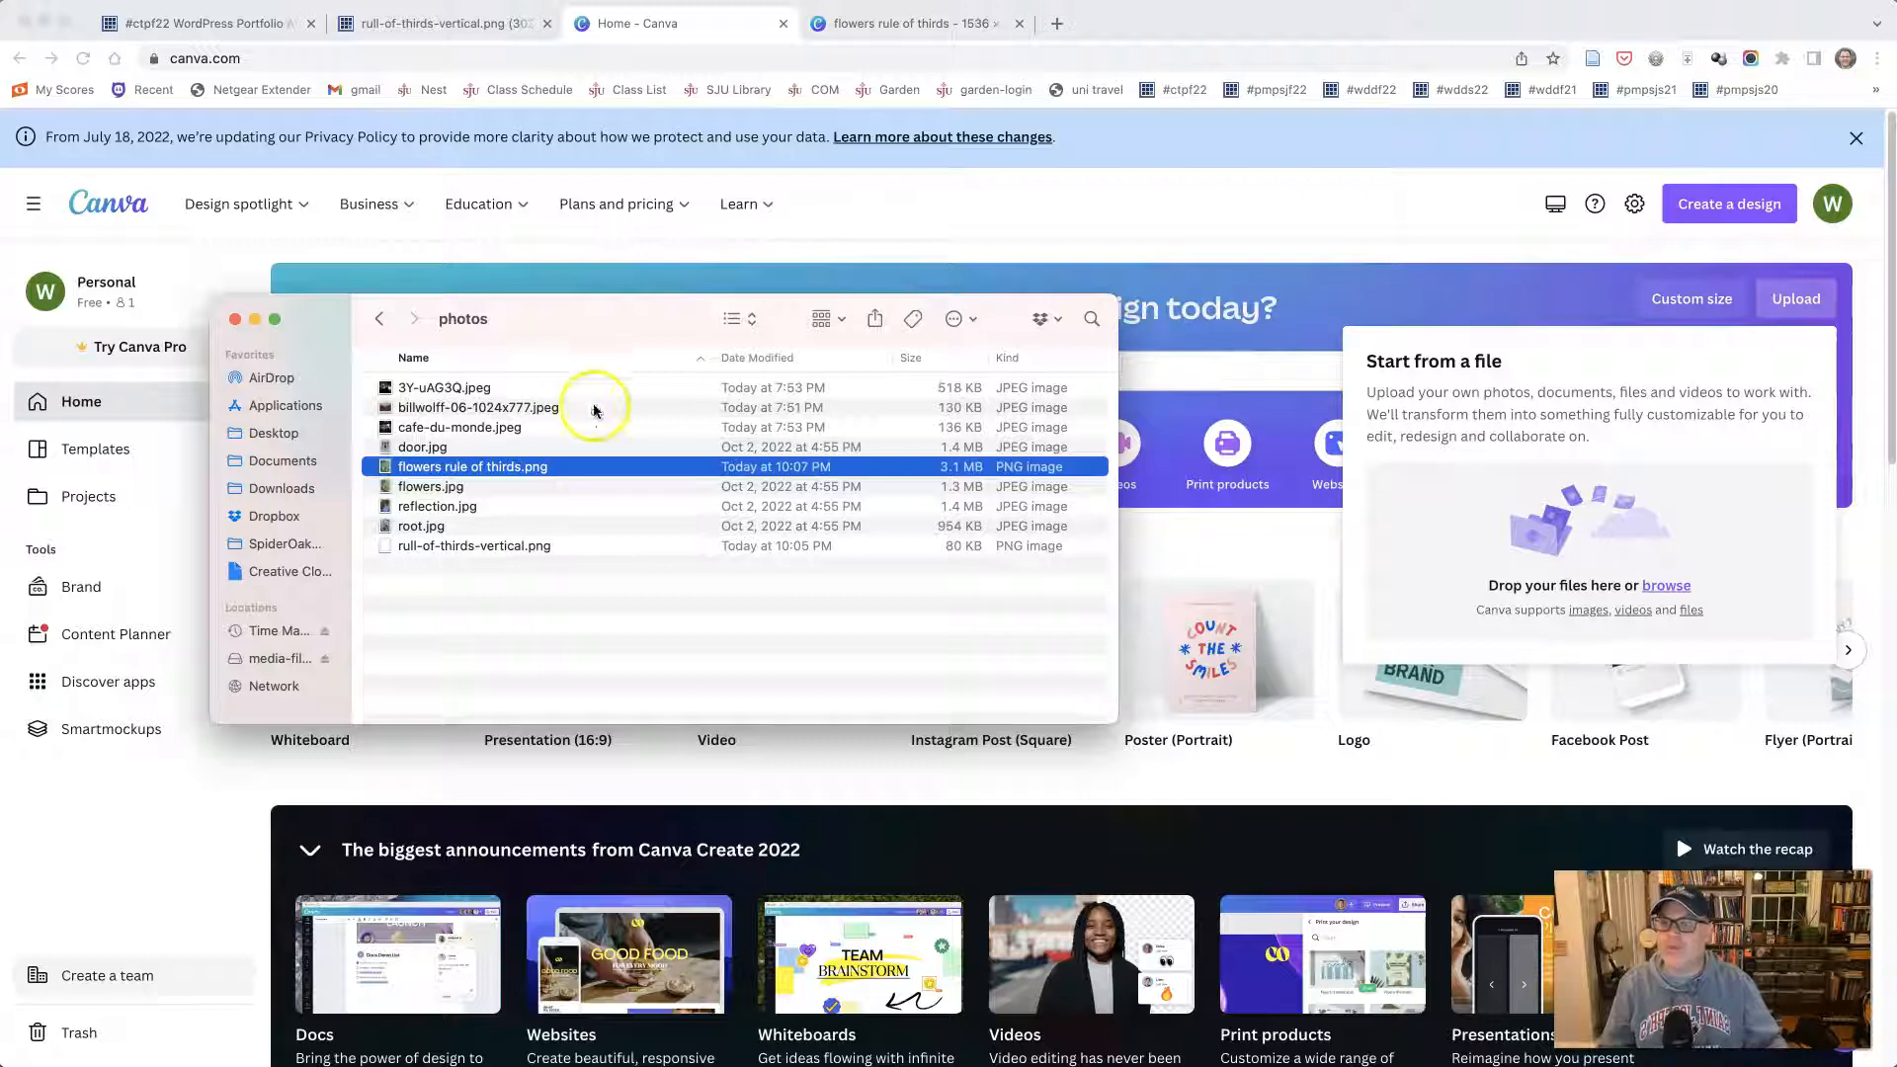
click(406, 388)
key(space)
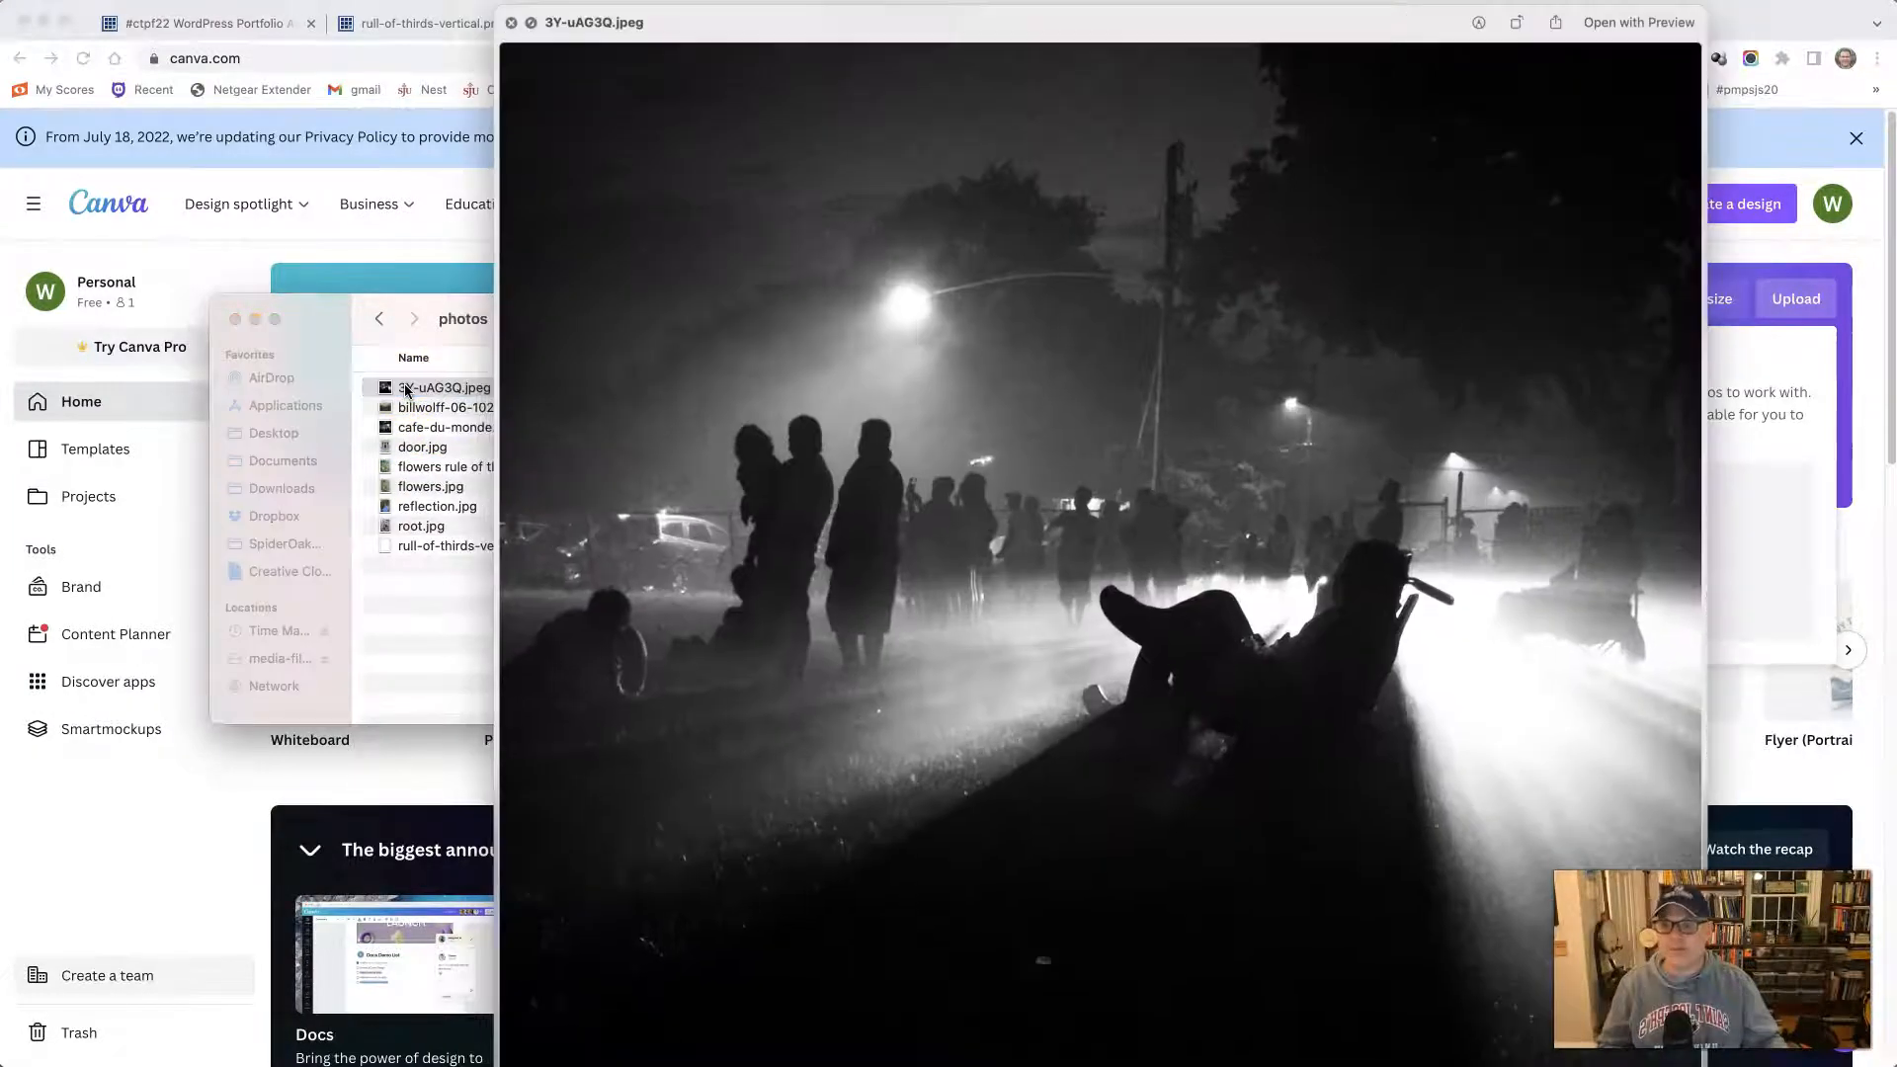
key(space)
drag(392, 390, 1518, 542)
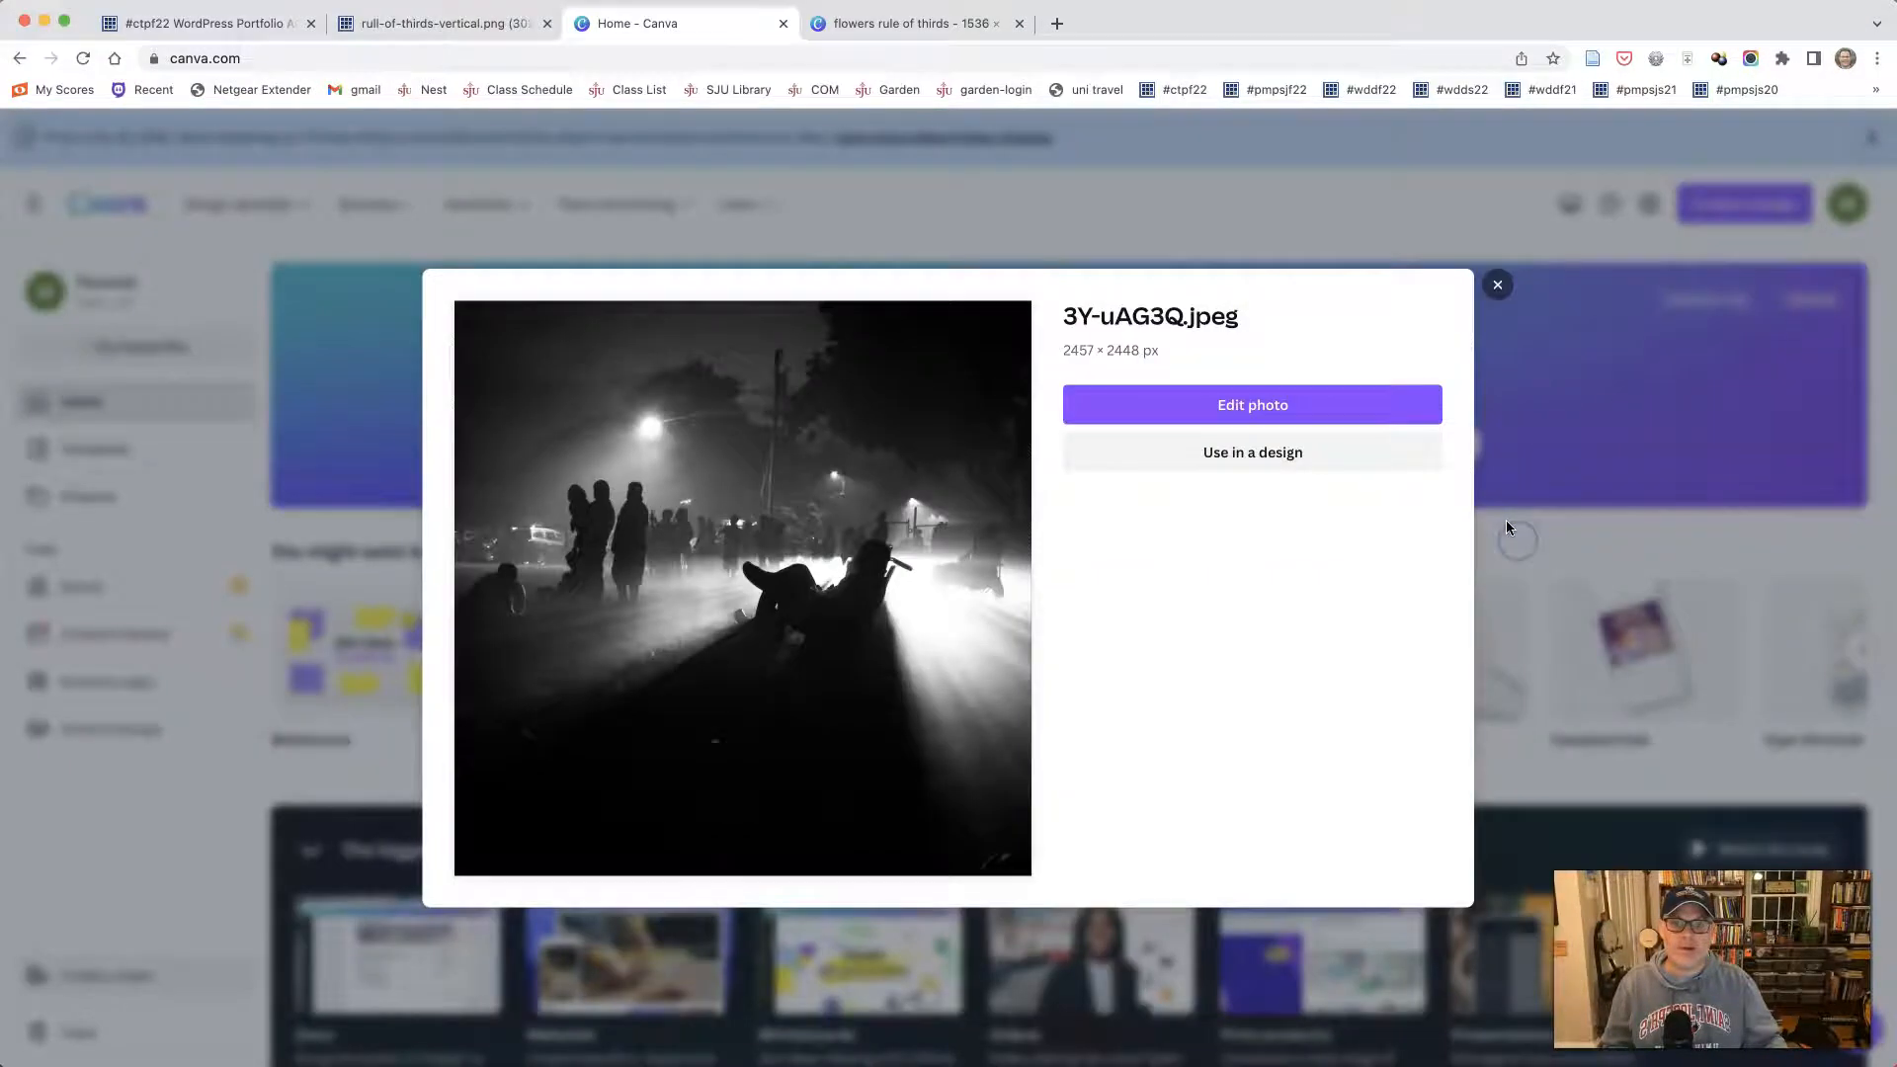
click(1280, 407)
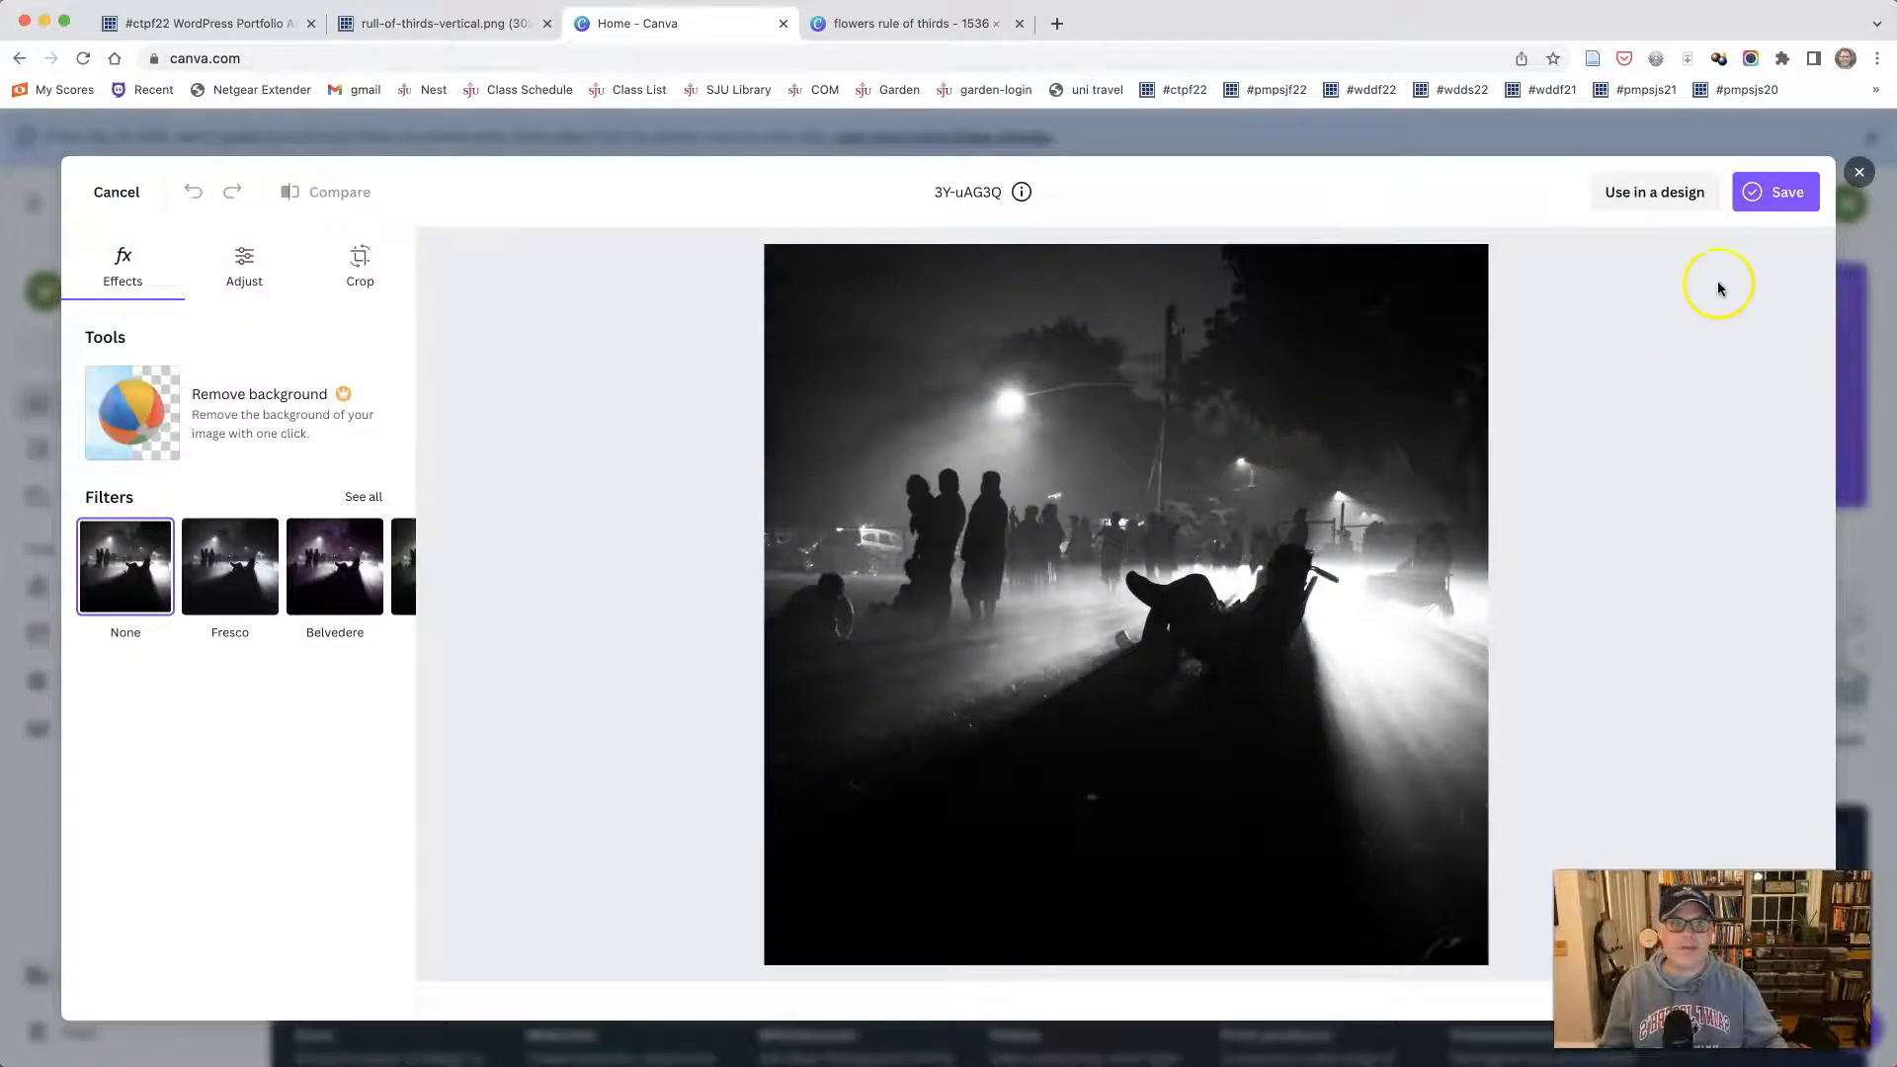
click(1631, 193)
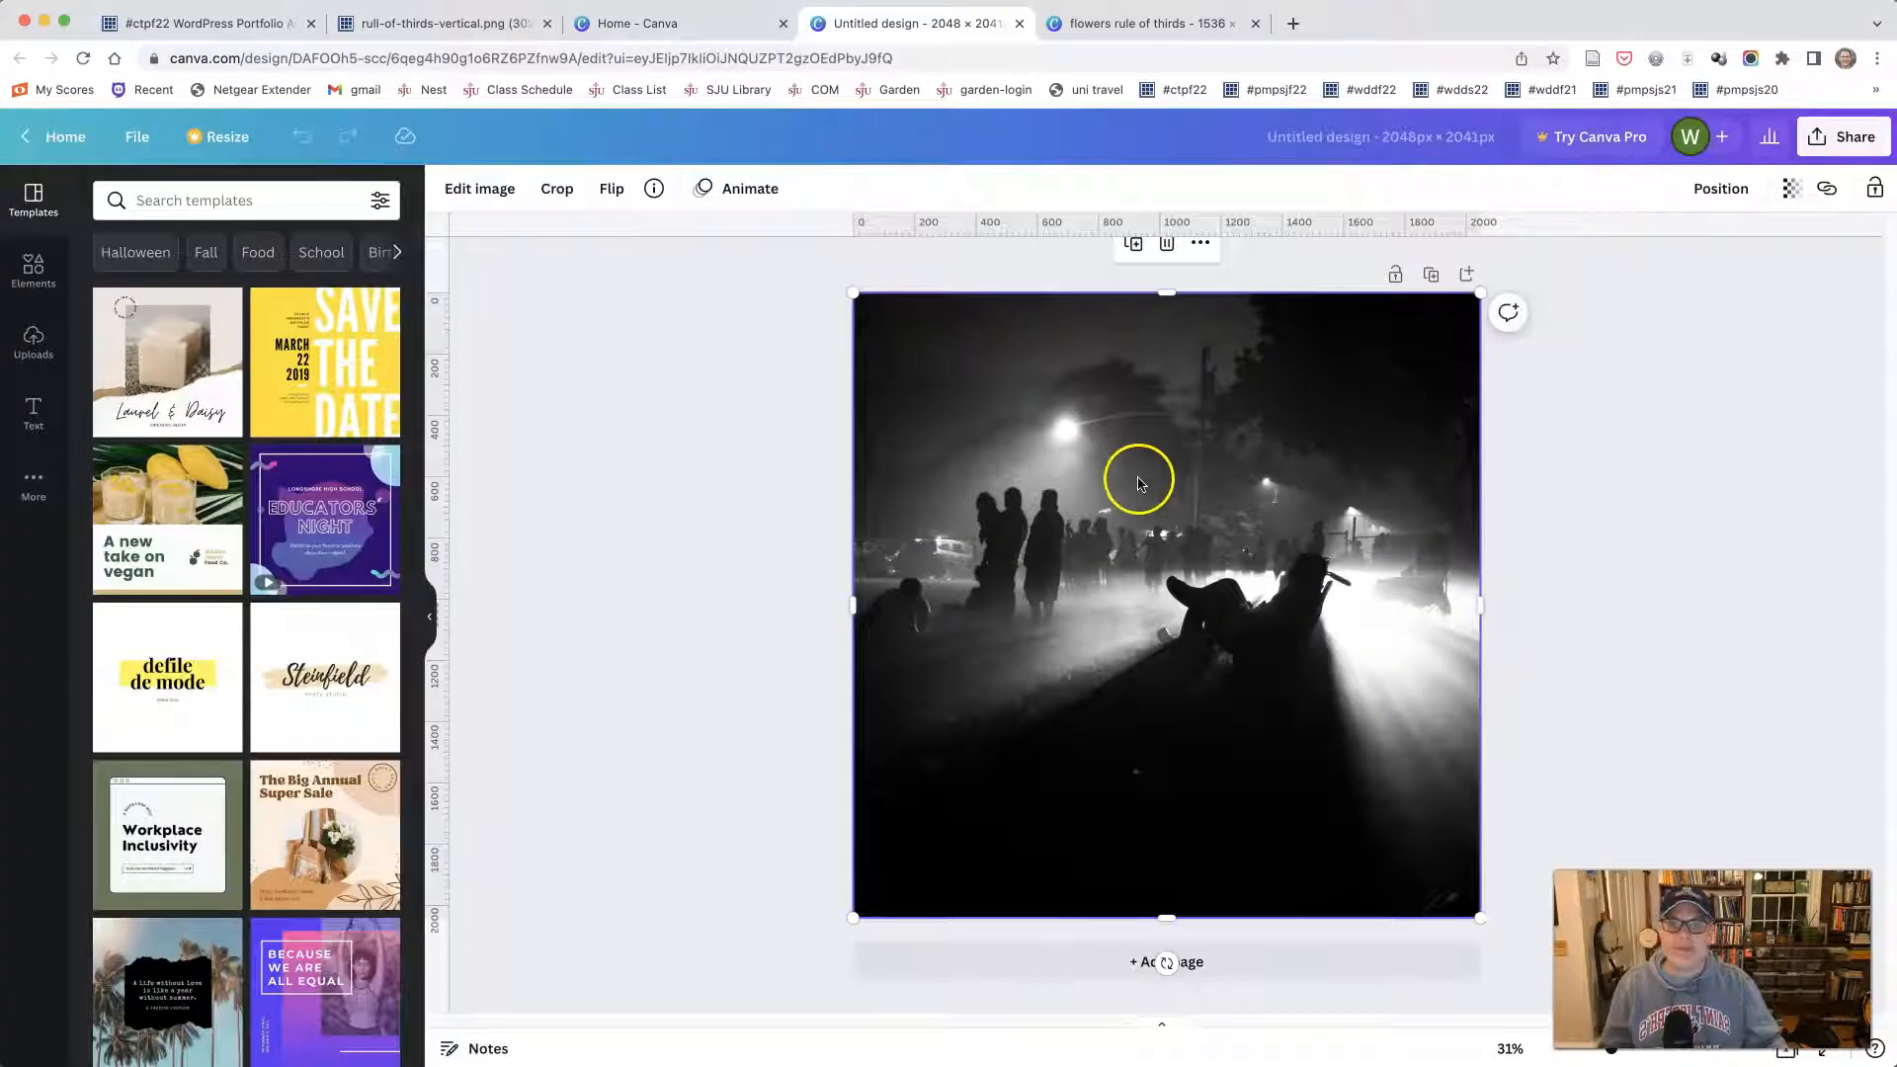
- Delete the photo from the page, add it again from the uploads and scale it to fill the whole page
key(Delete)
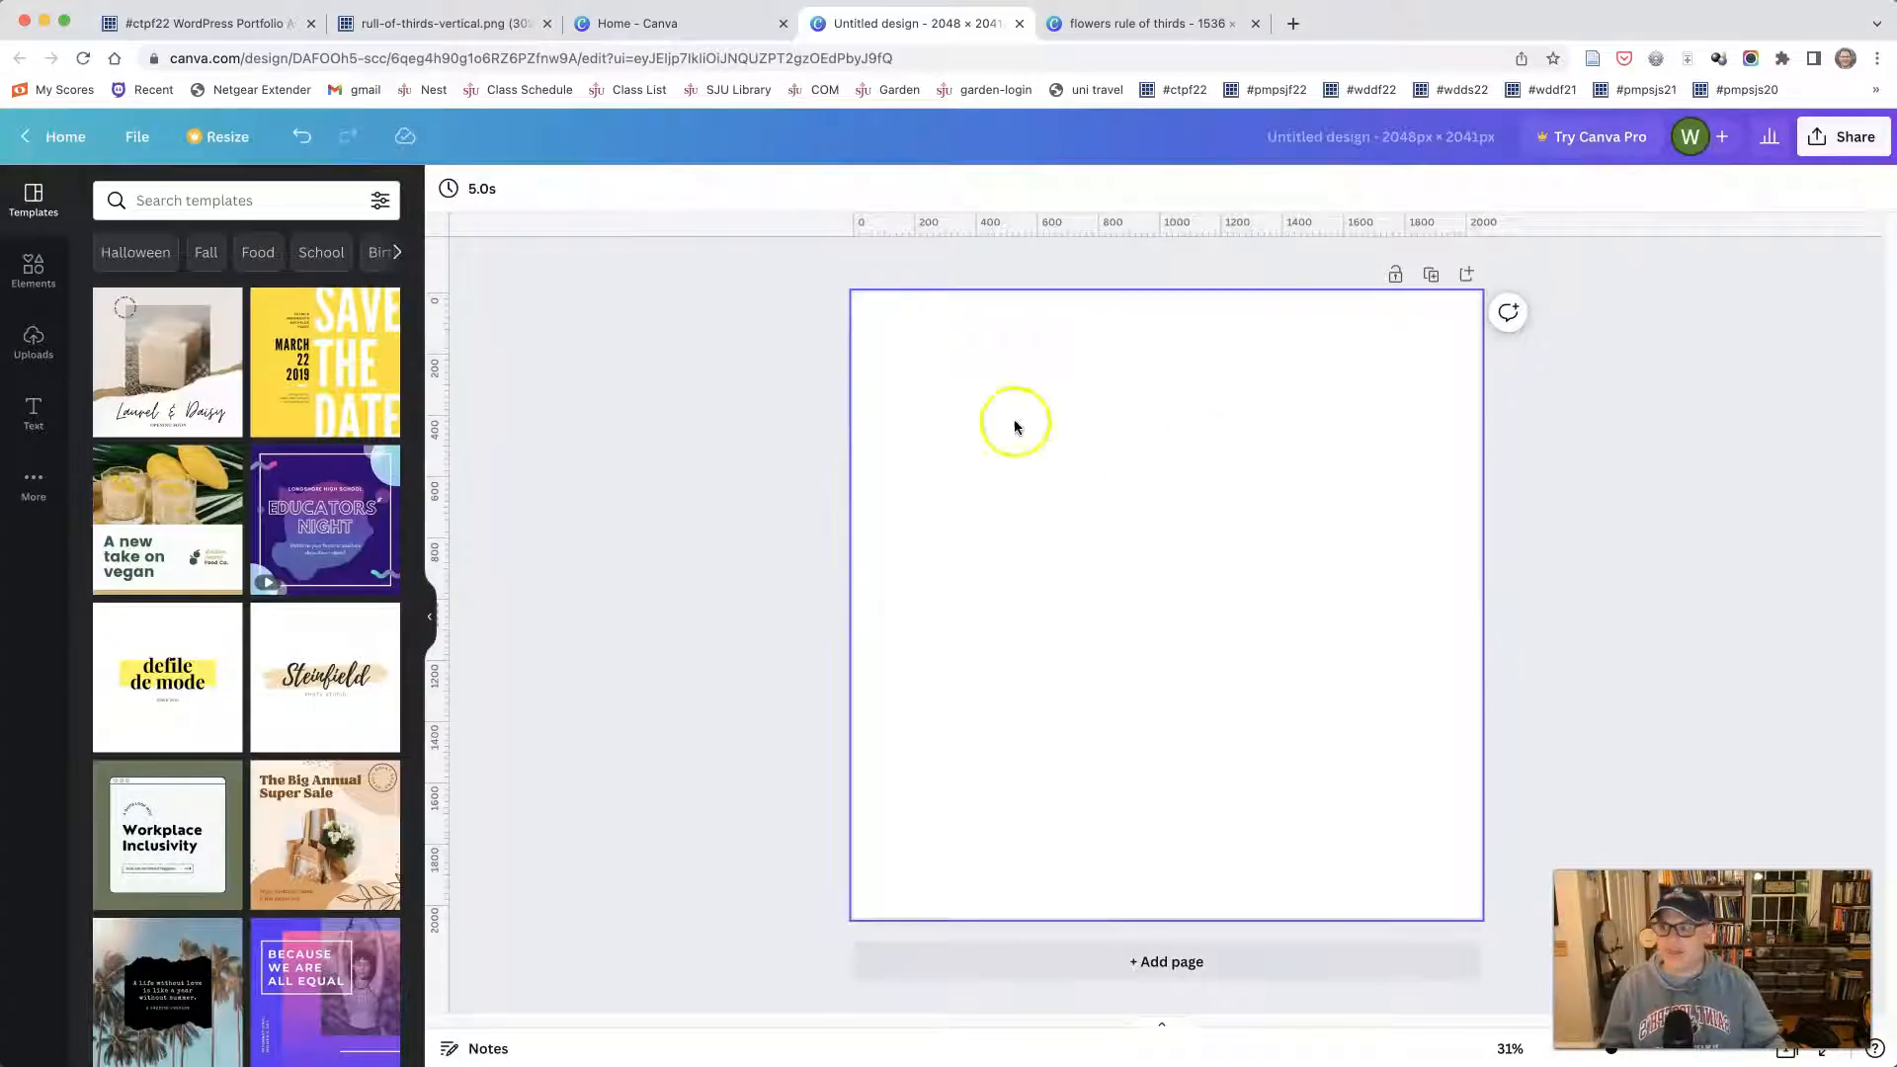
click(32, 341)
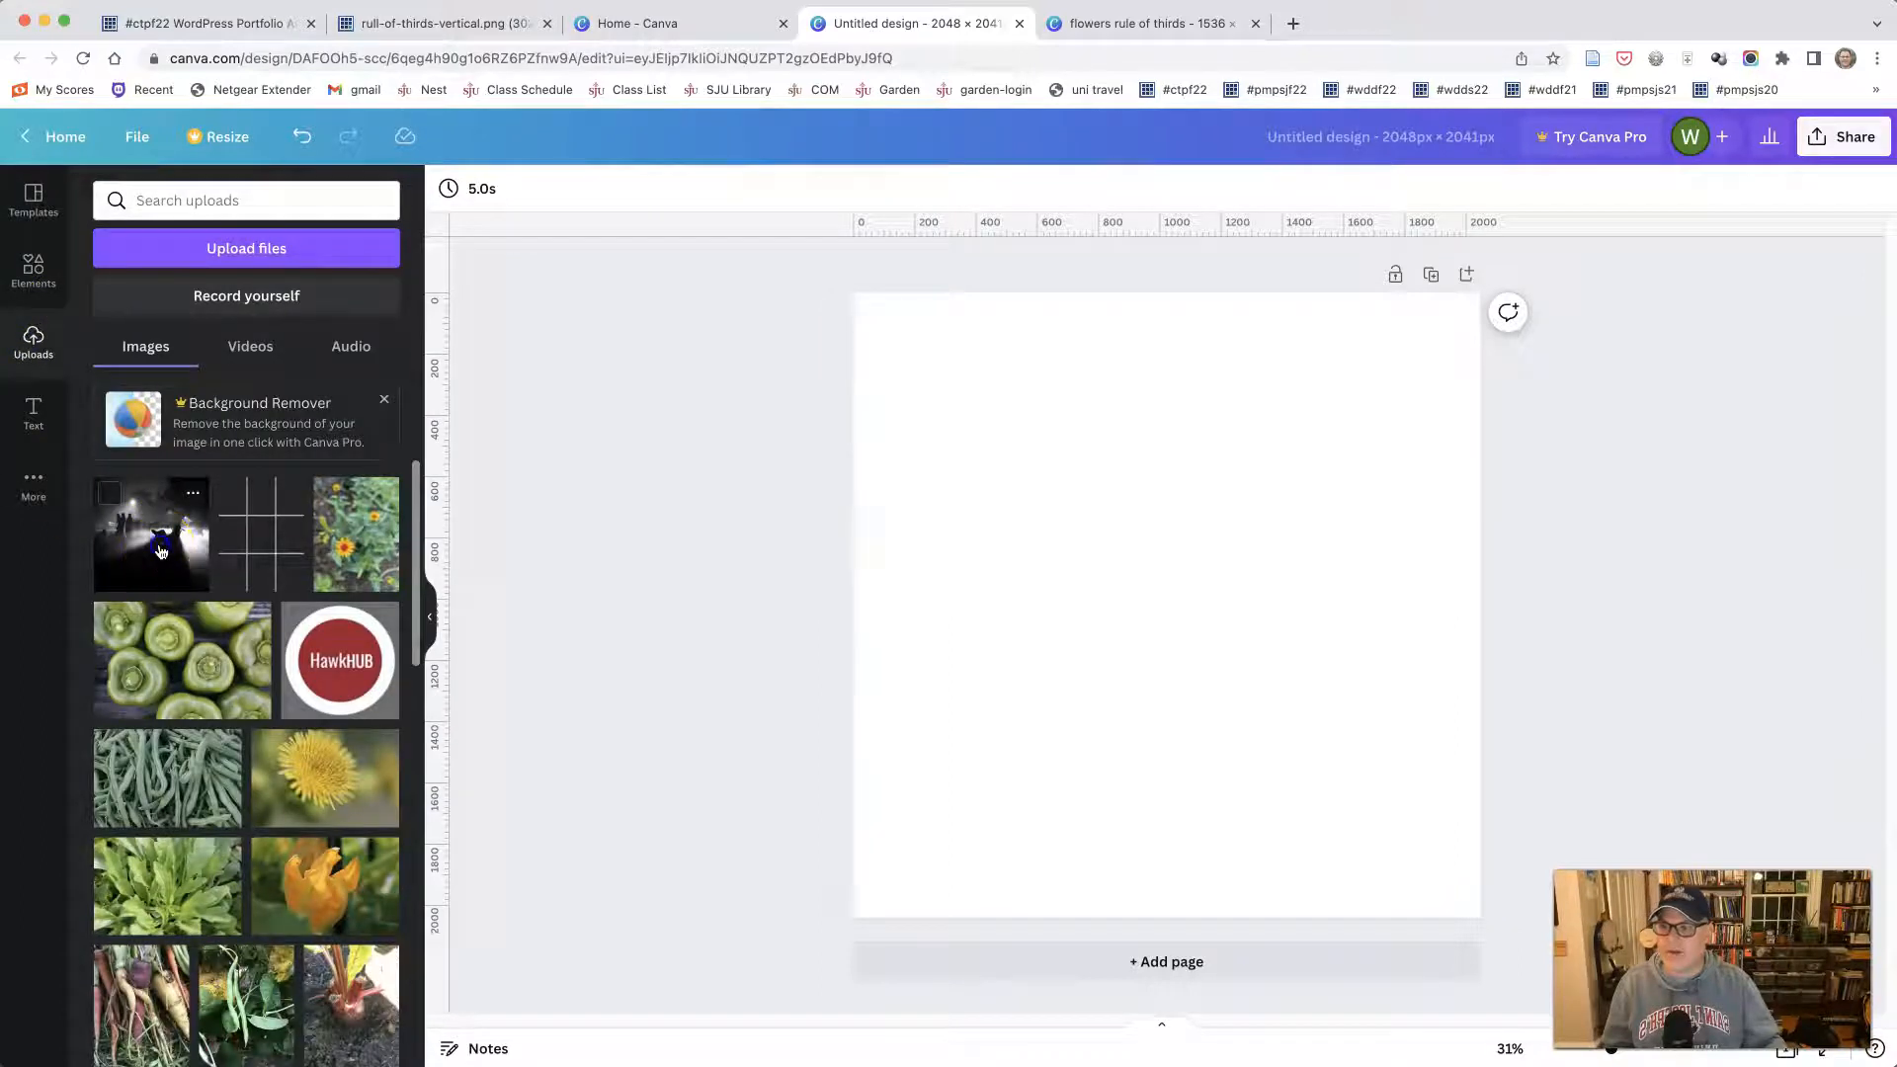
click(161, 551)
drag(926, 364, 853, 293)
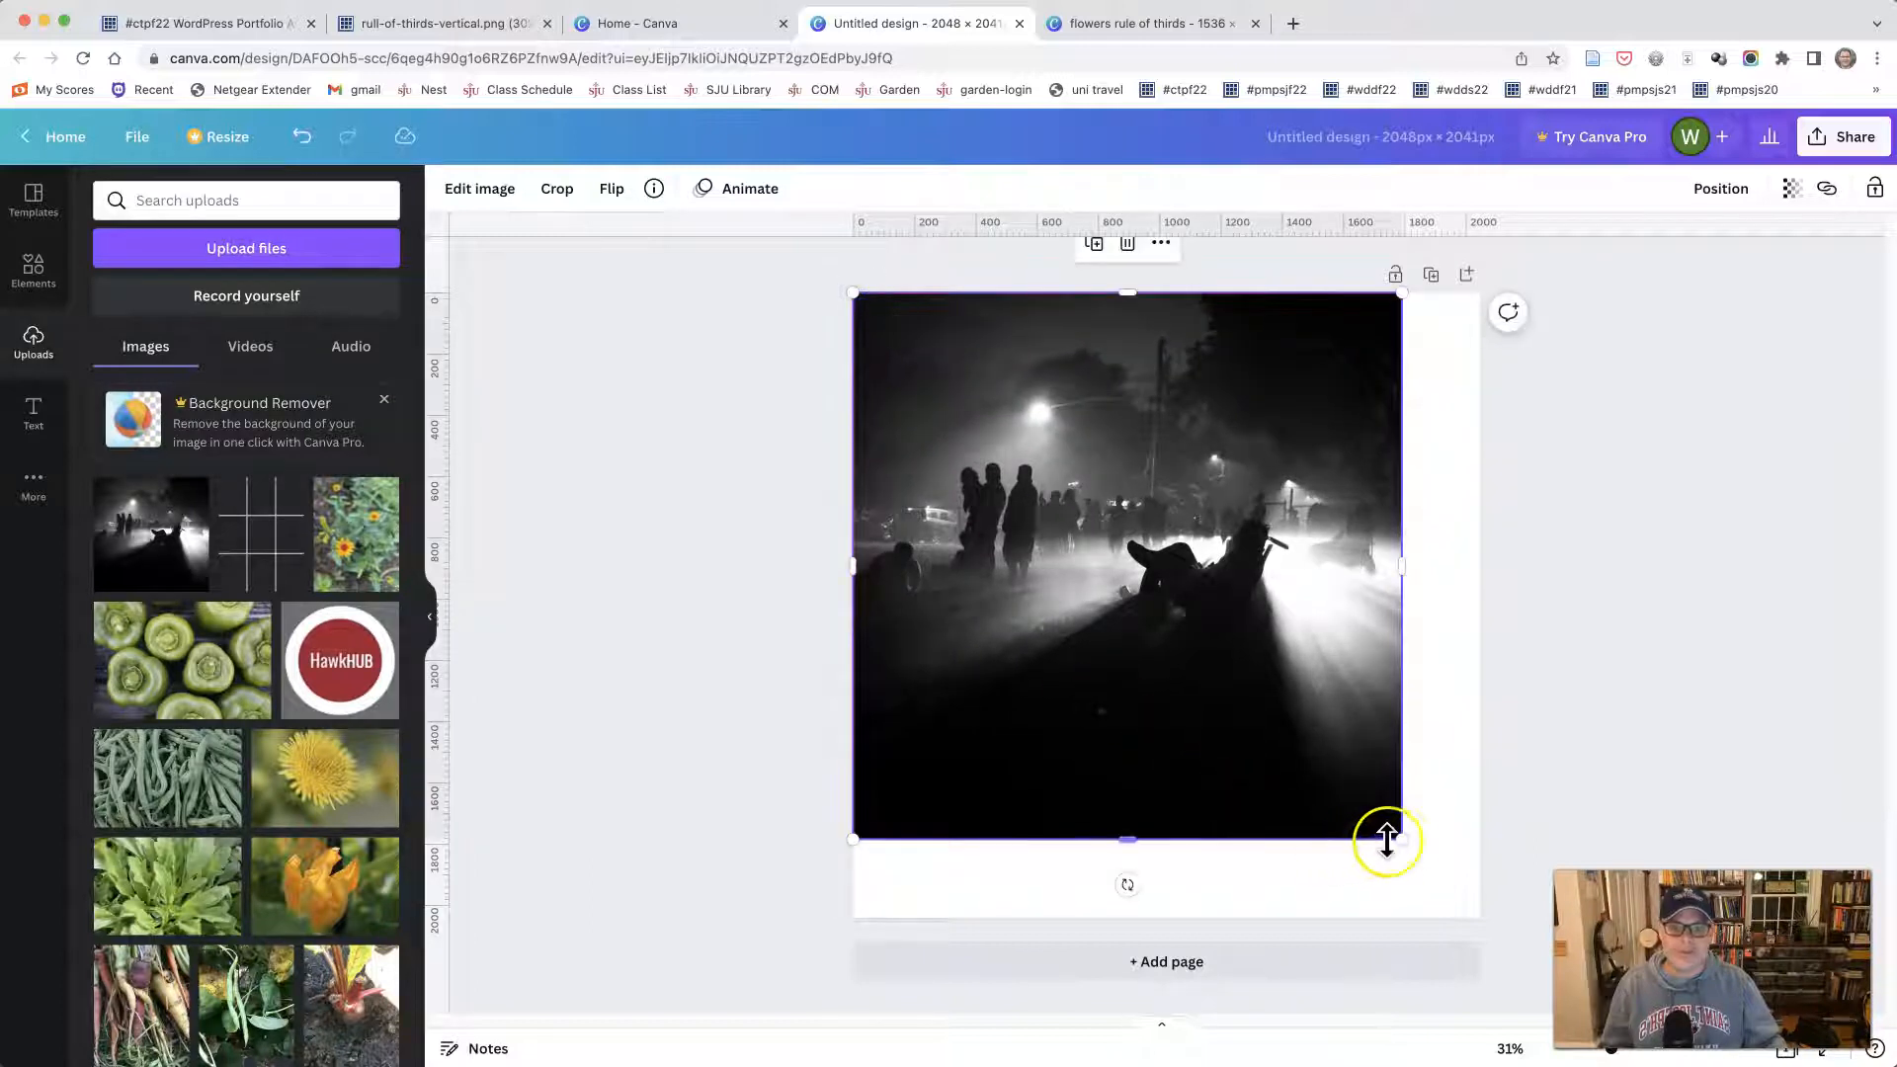
drag(1397, 836, 1481, 915)
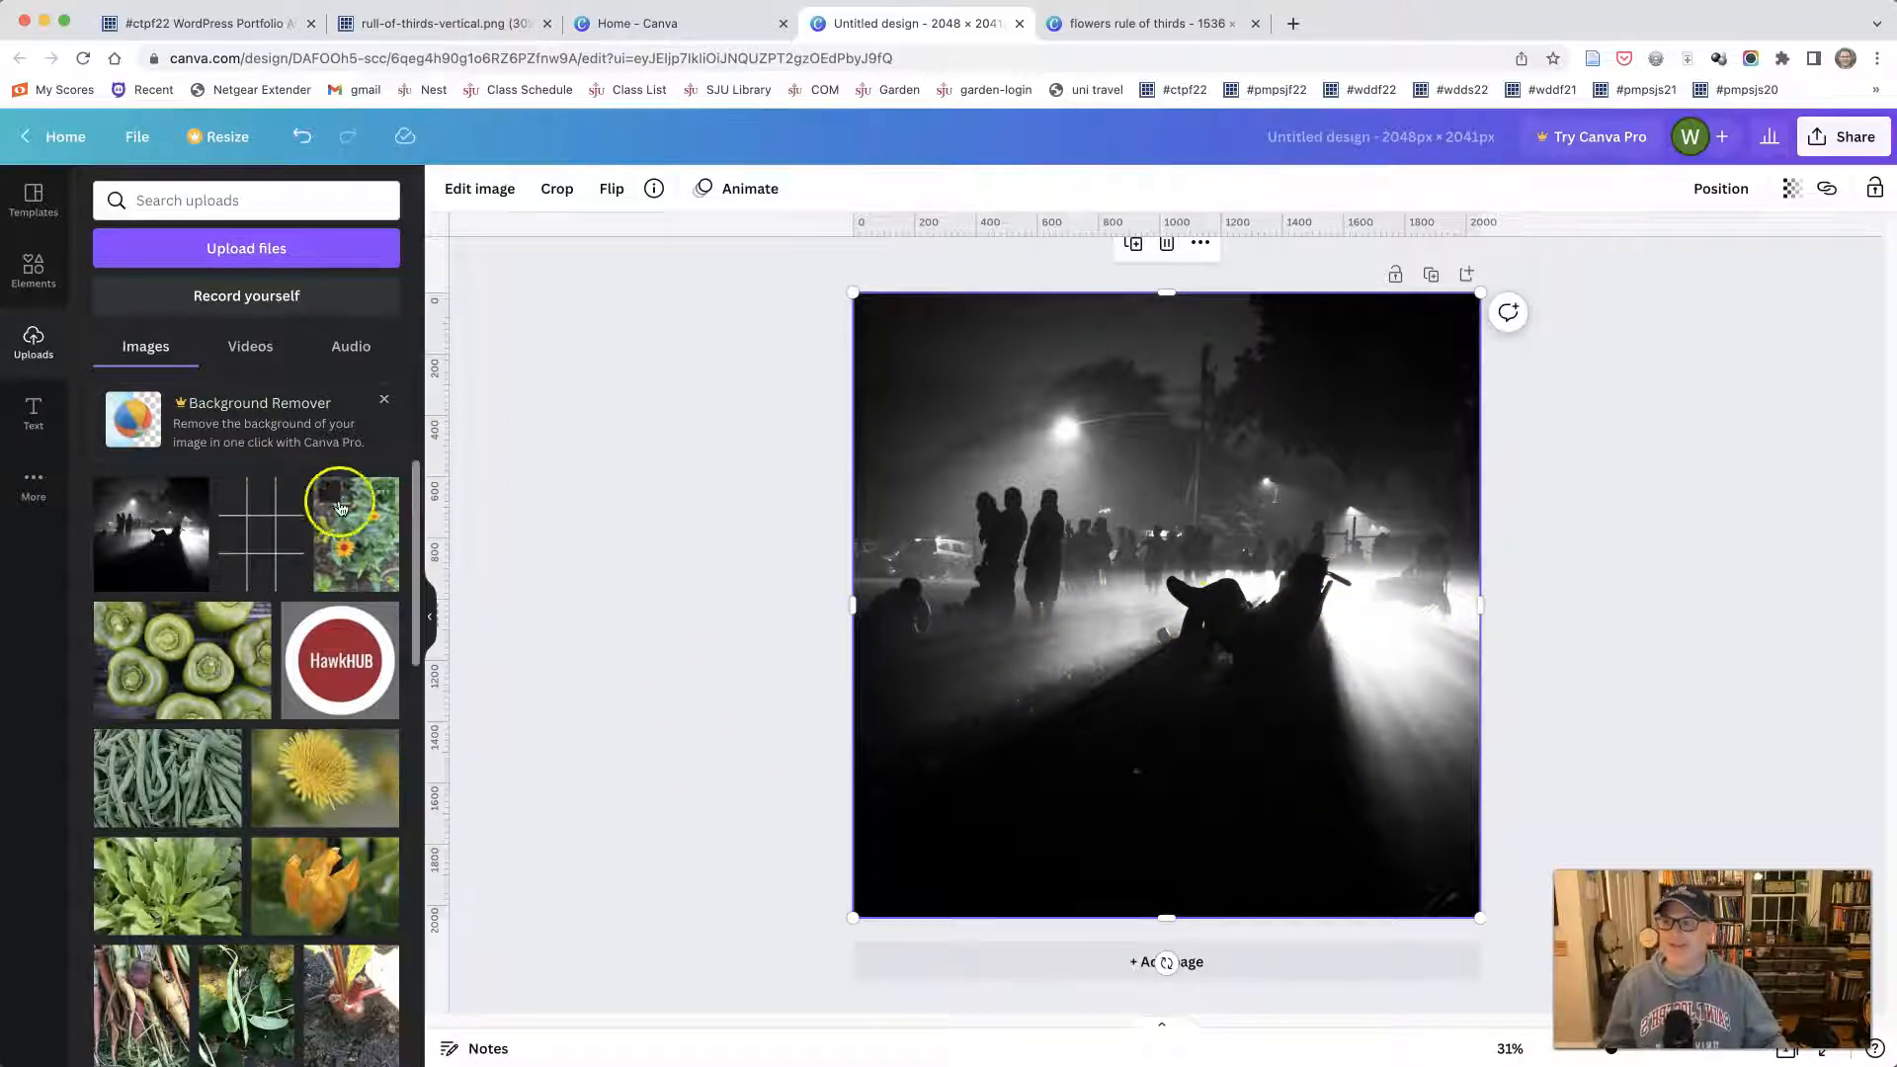
- Add a plain straight line and stretch it diagonally from the photo's left edge to the reclining figure
click(30, 274)
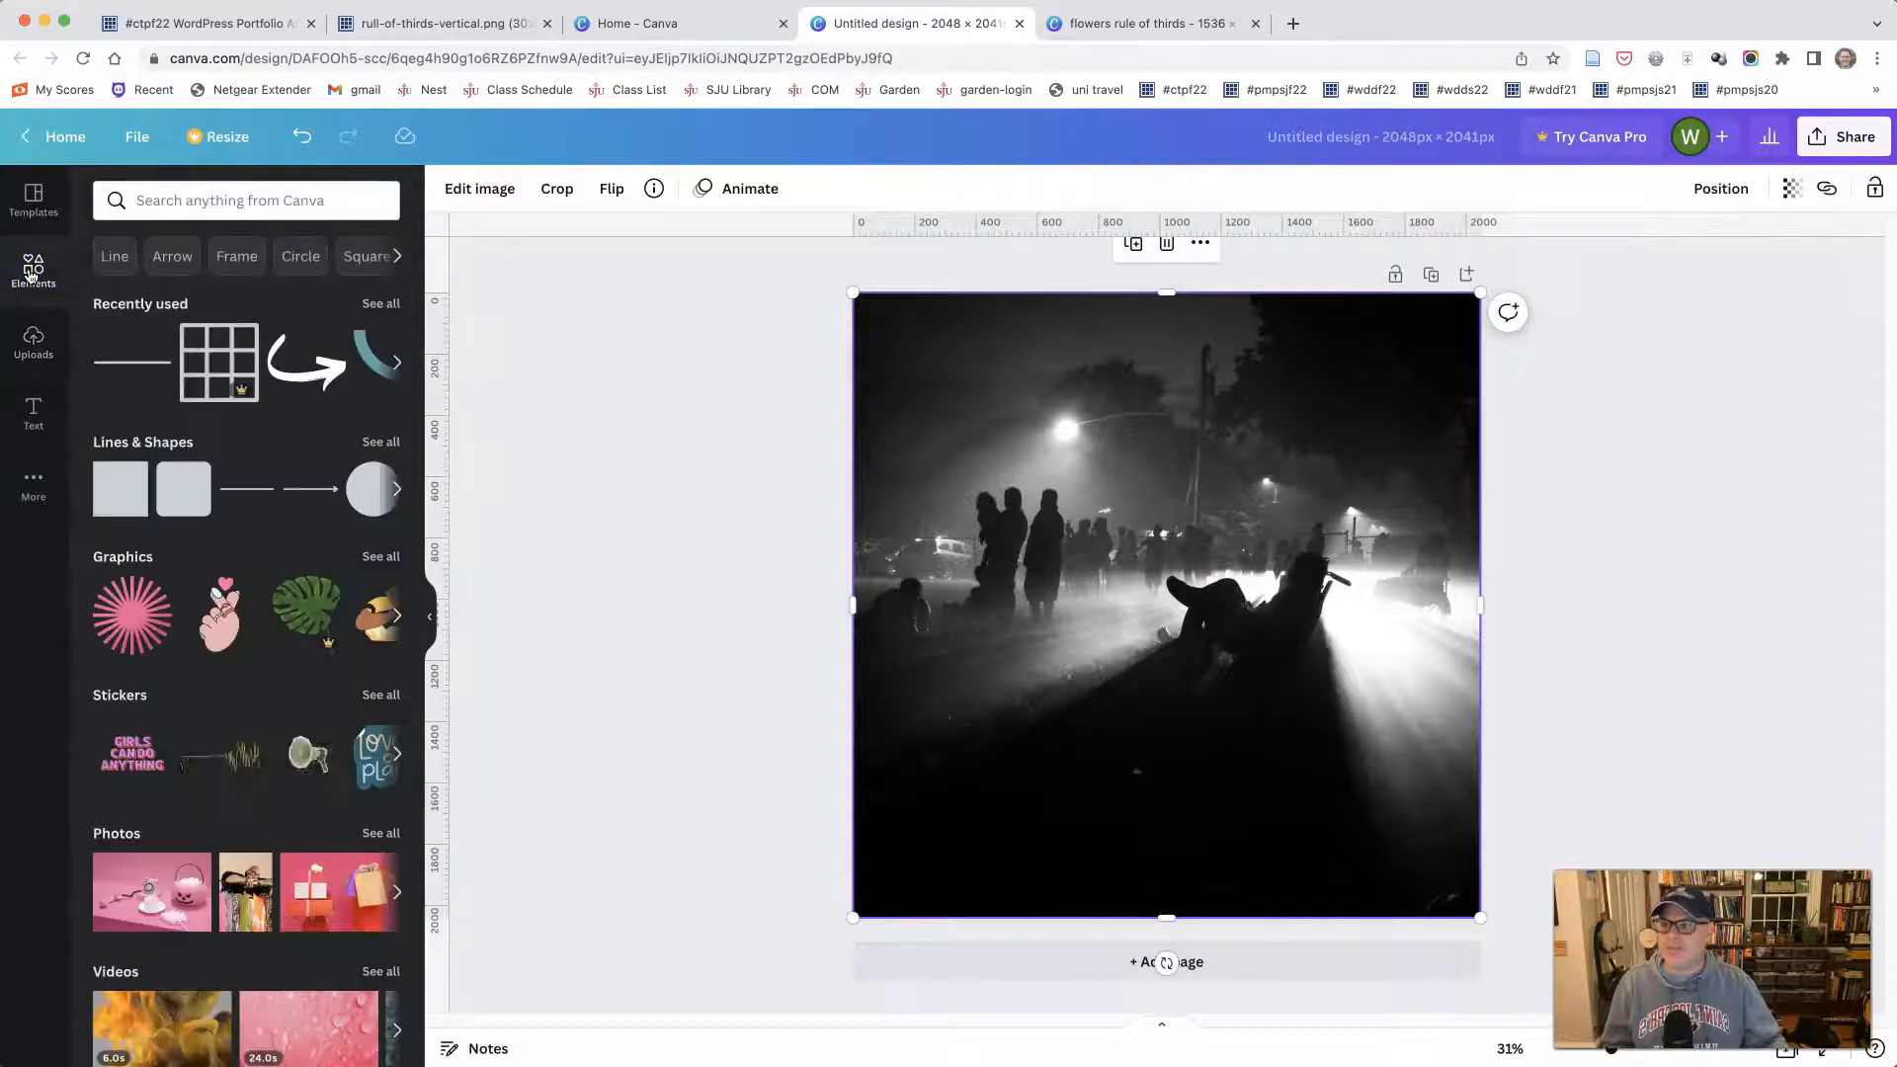
click(111, 261)
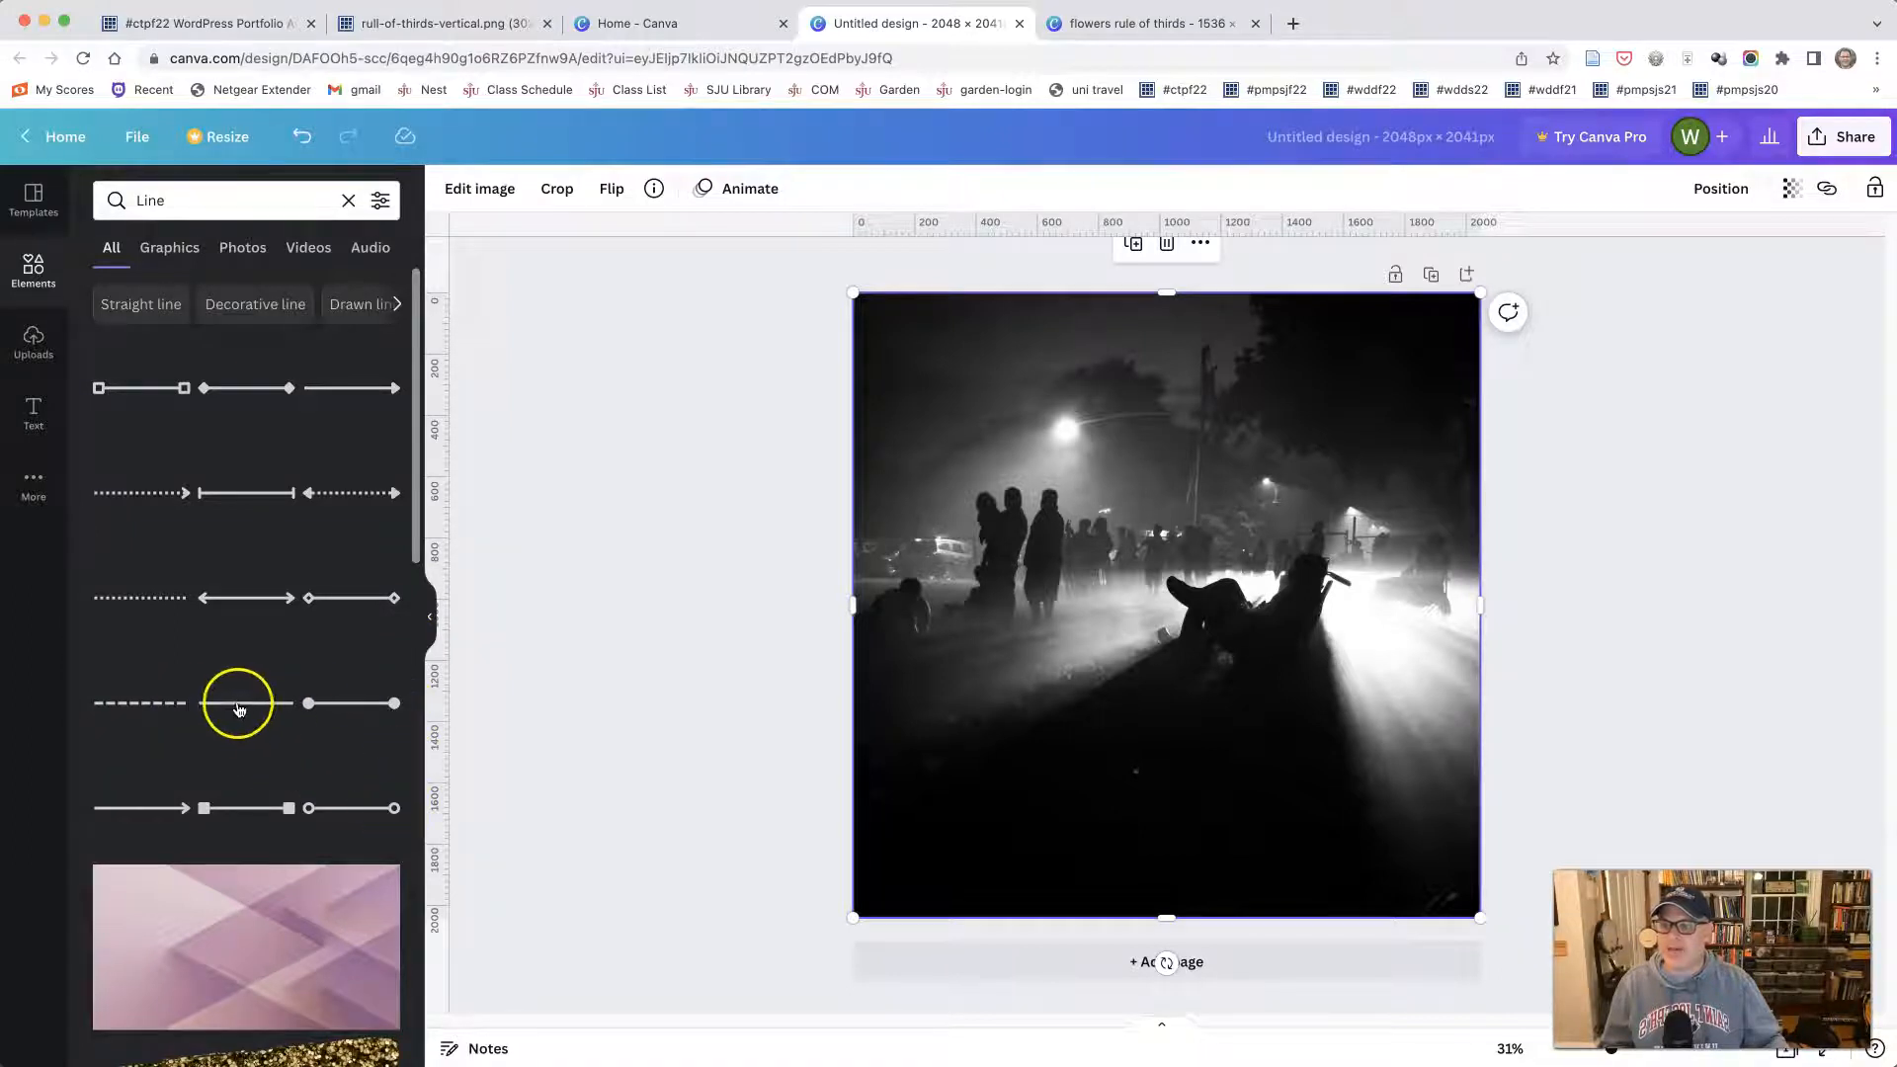
drag(345, 730, 257, 686)
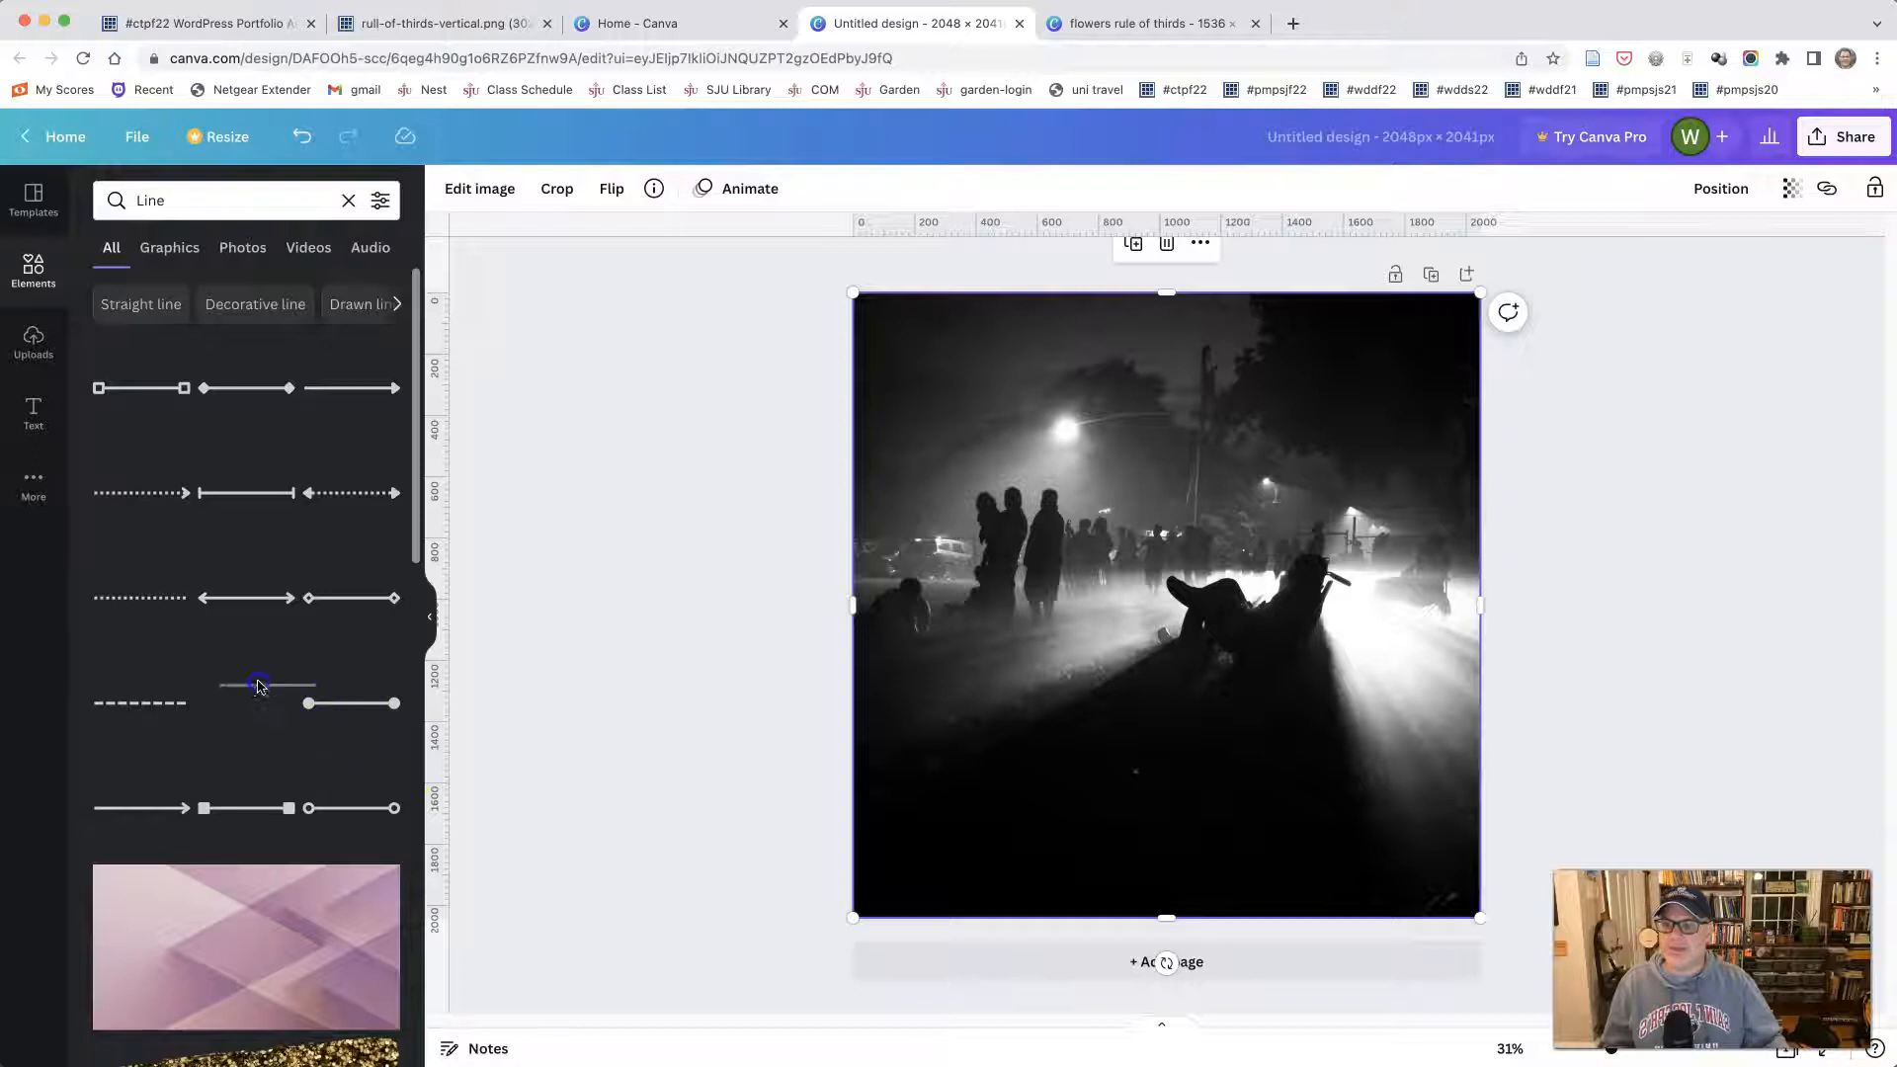
click(242, 708)
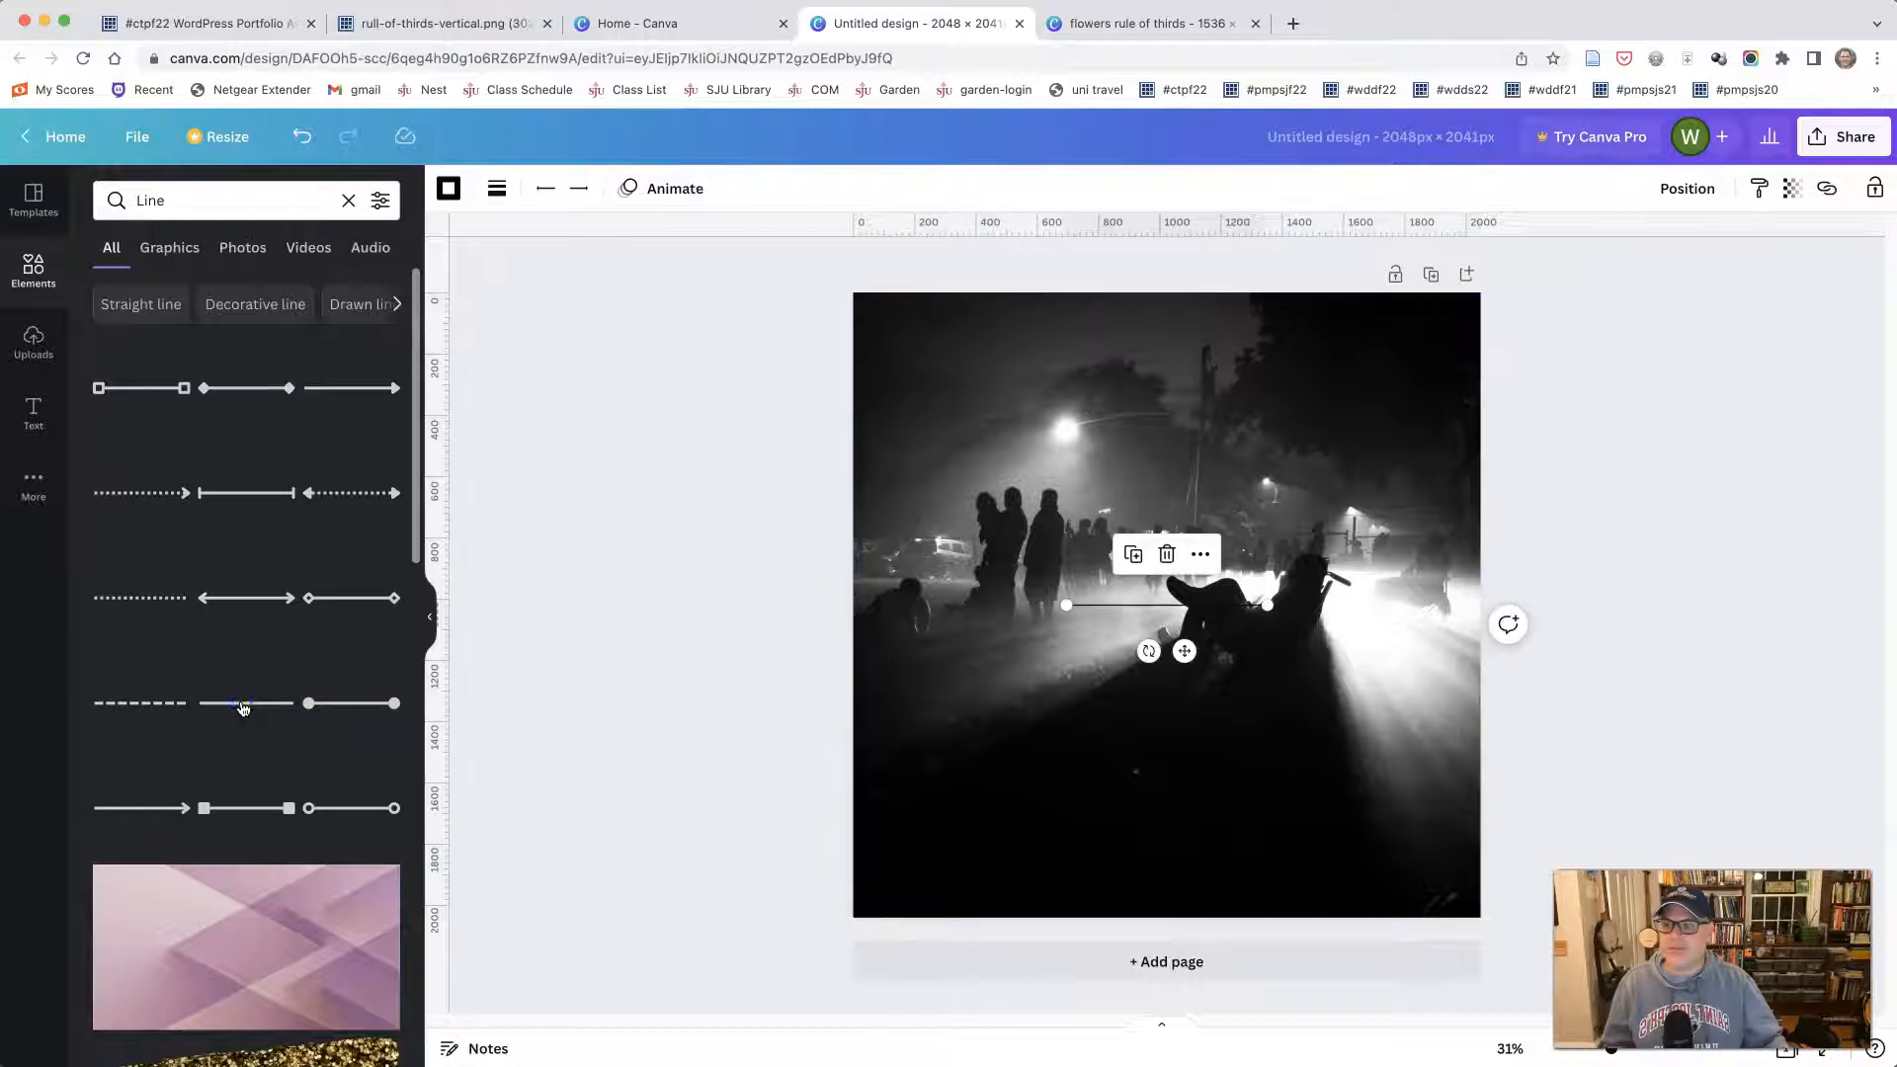
drag(1106, 610, 902, 701)
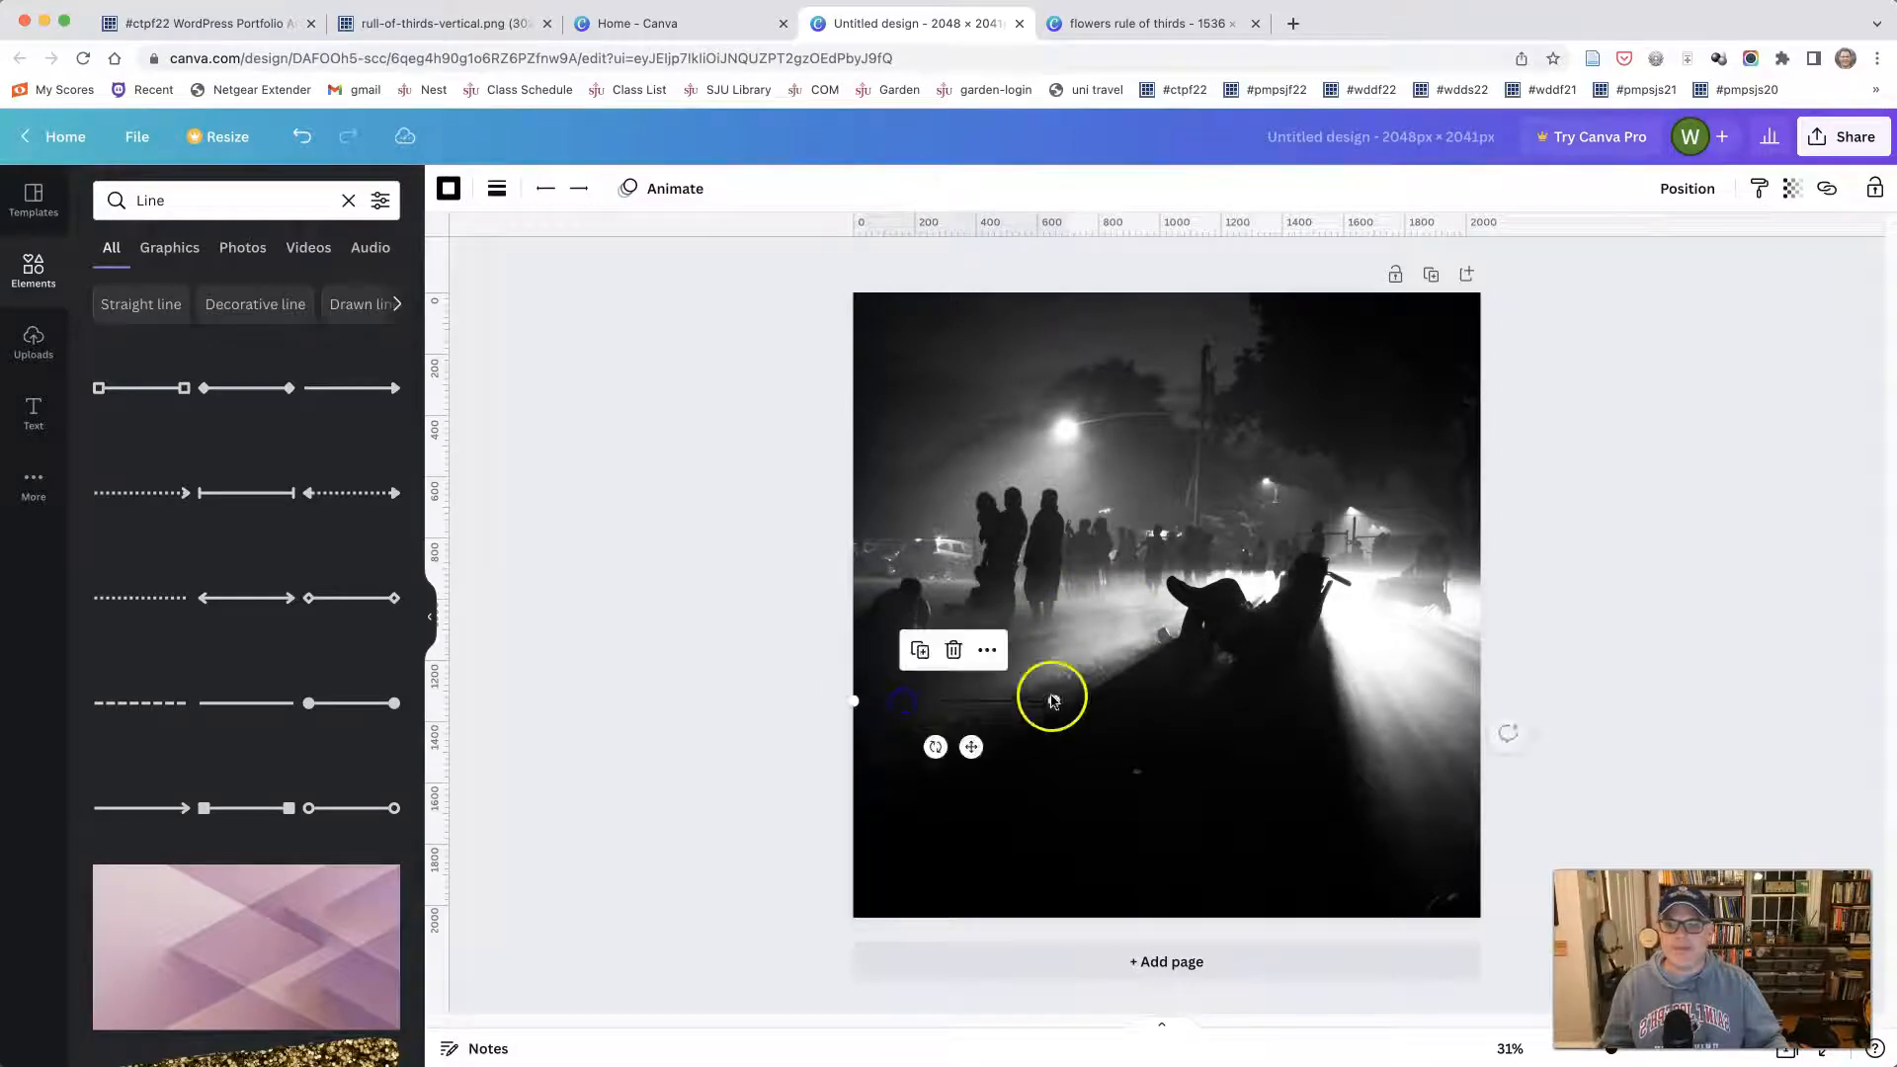
drag(1052, 699, 1267, 578)
drag(853, 701, 853, 657)
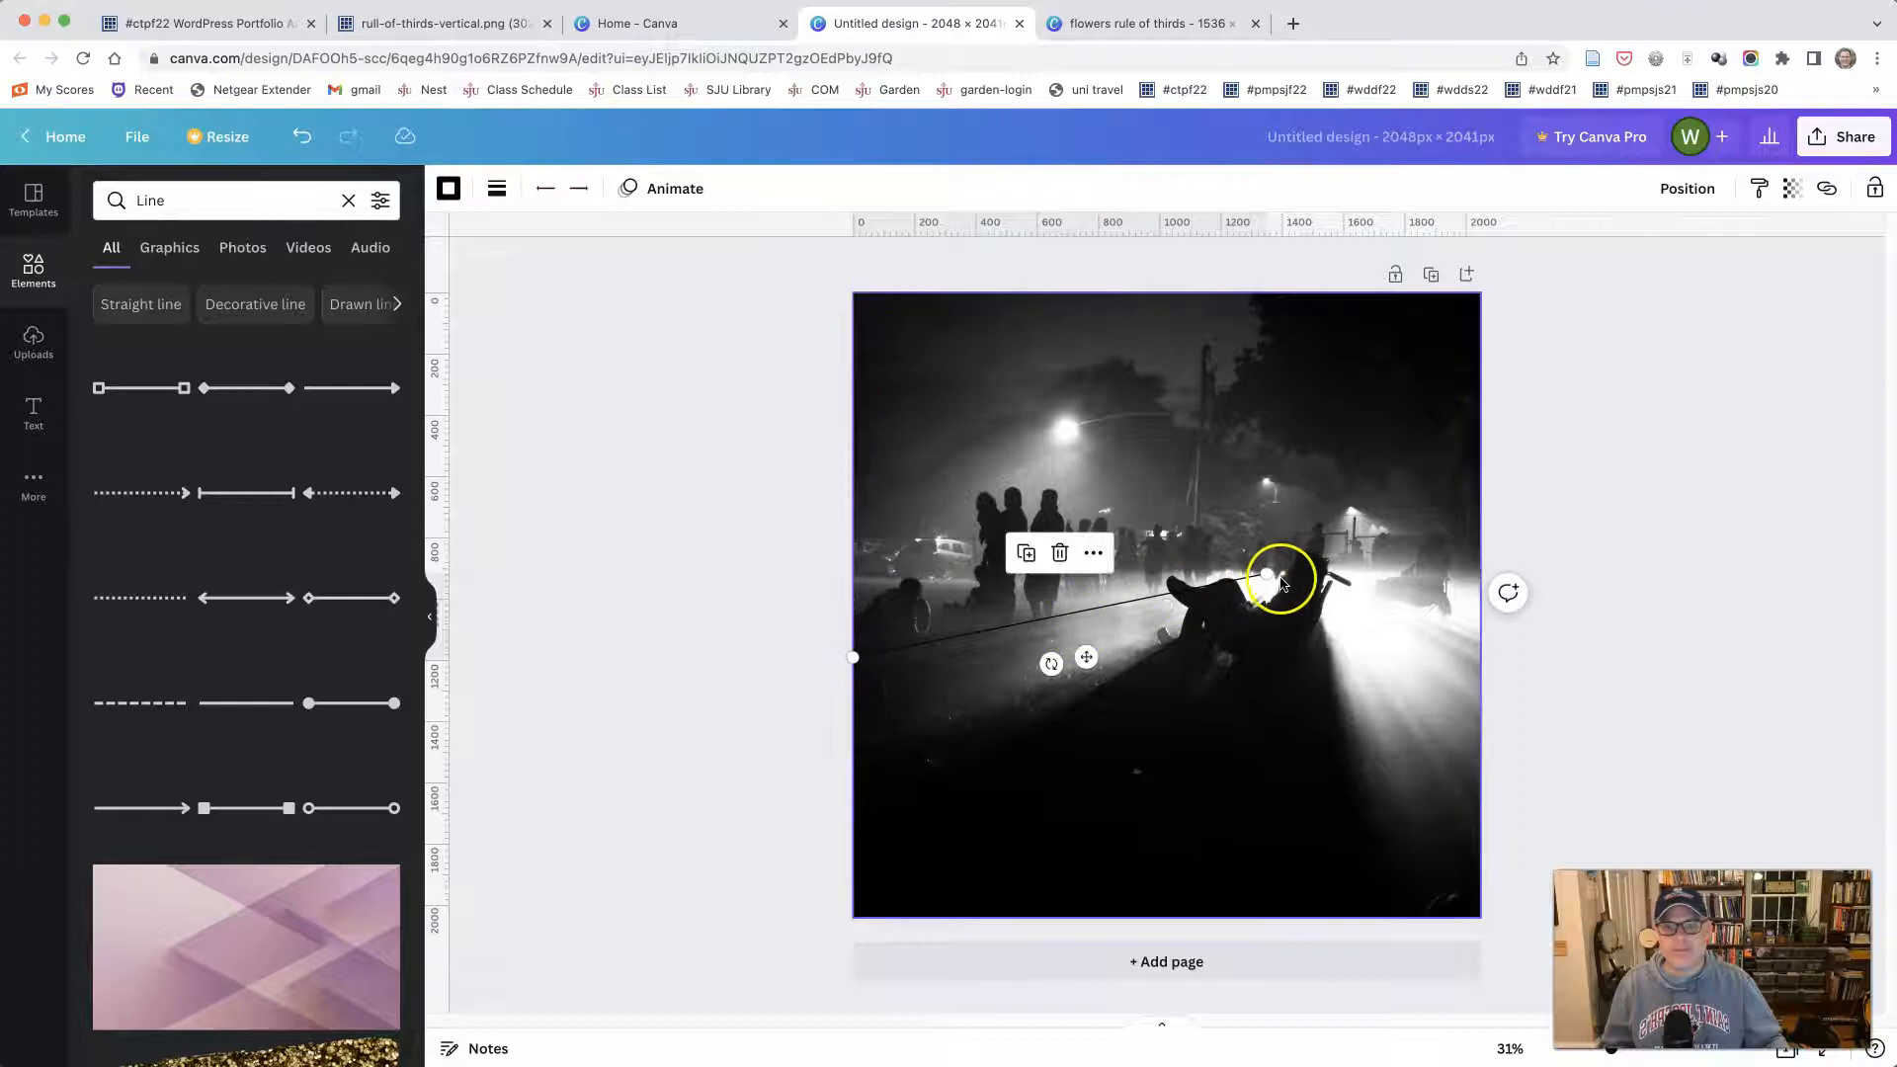
drag(1263, 572, 1255, 572)
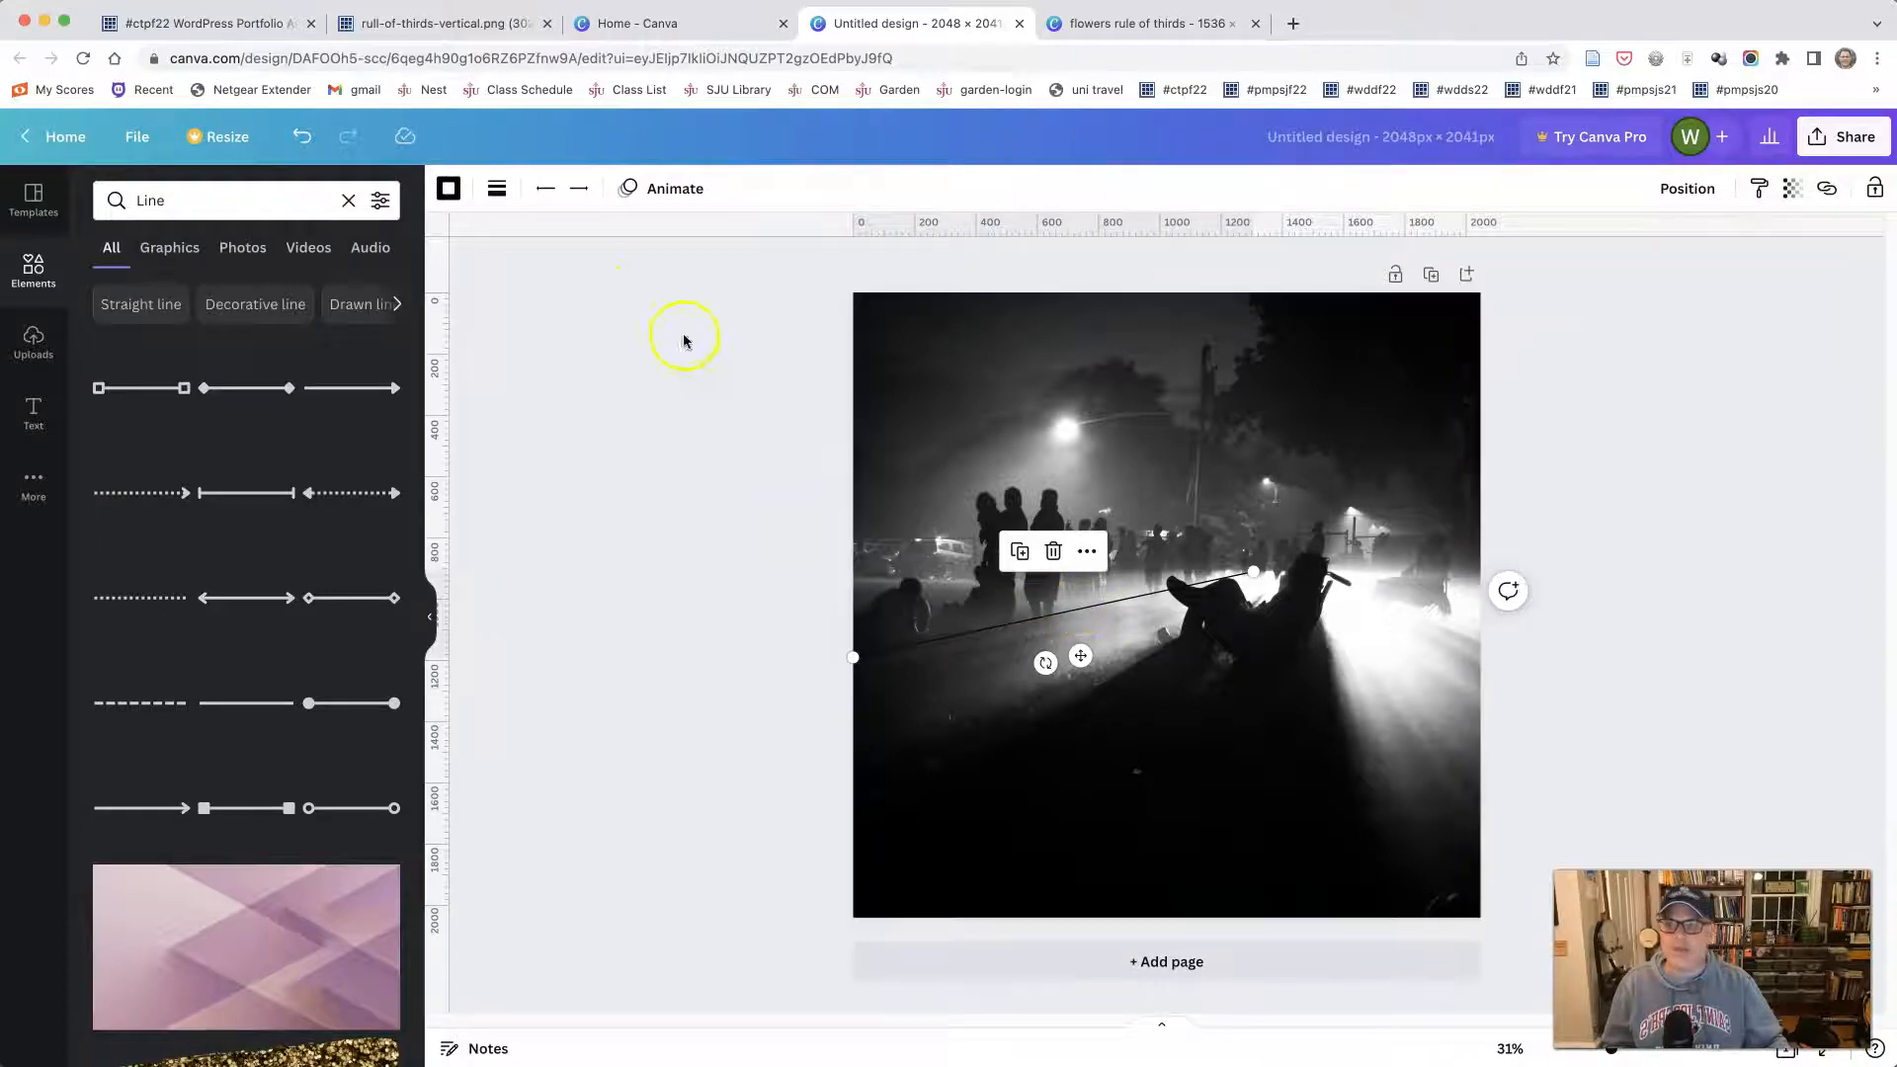
- Make the diagonal line white and set its line weight to 15
click(447, 188)
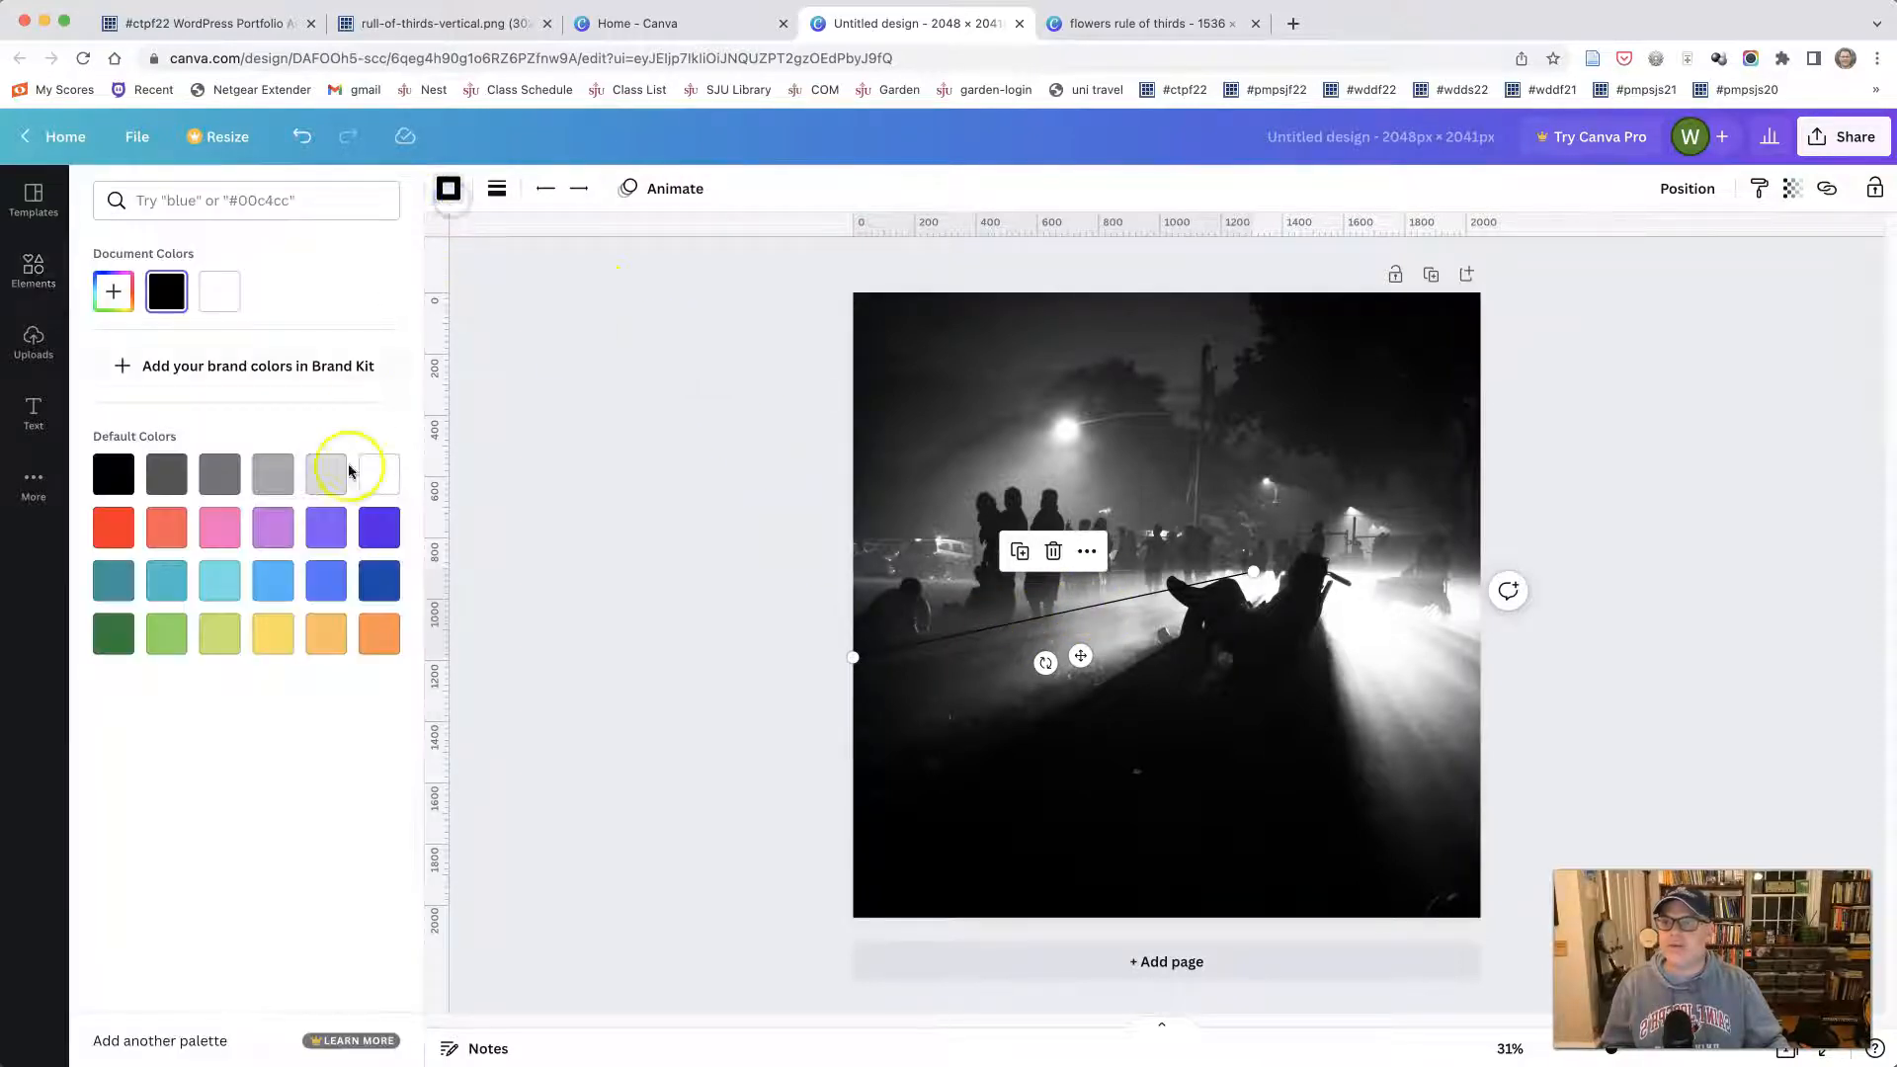
click(380, 476)
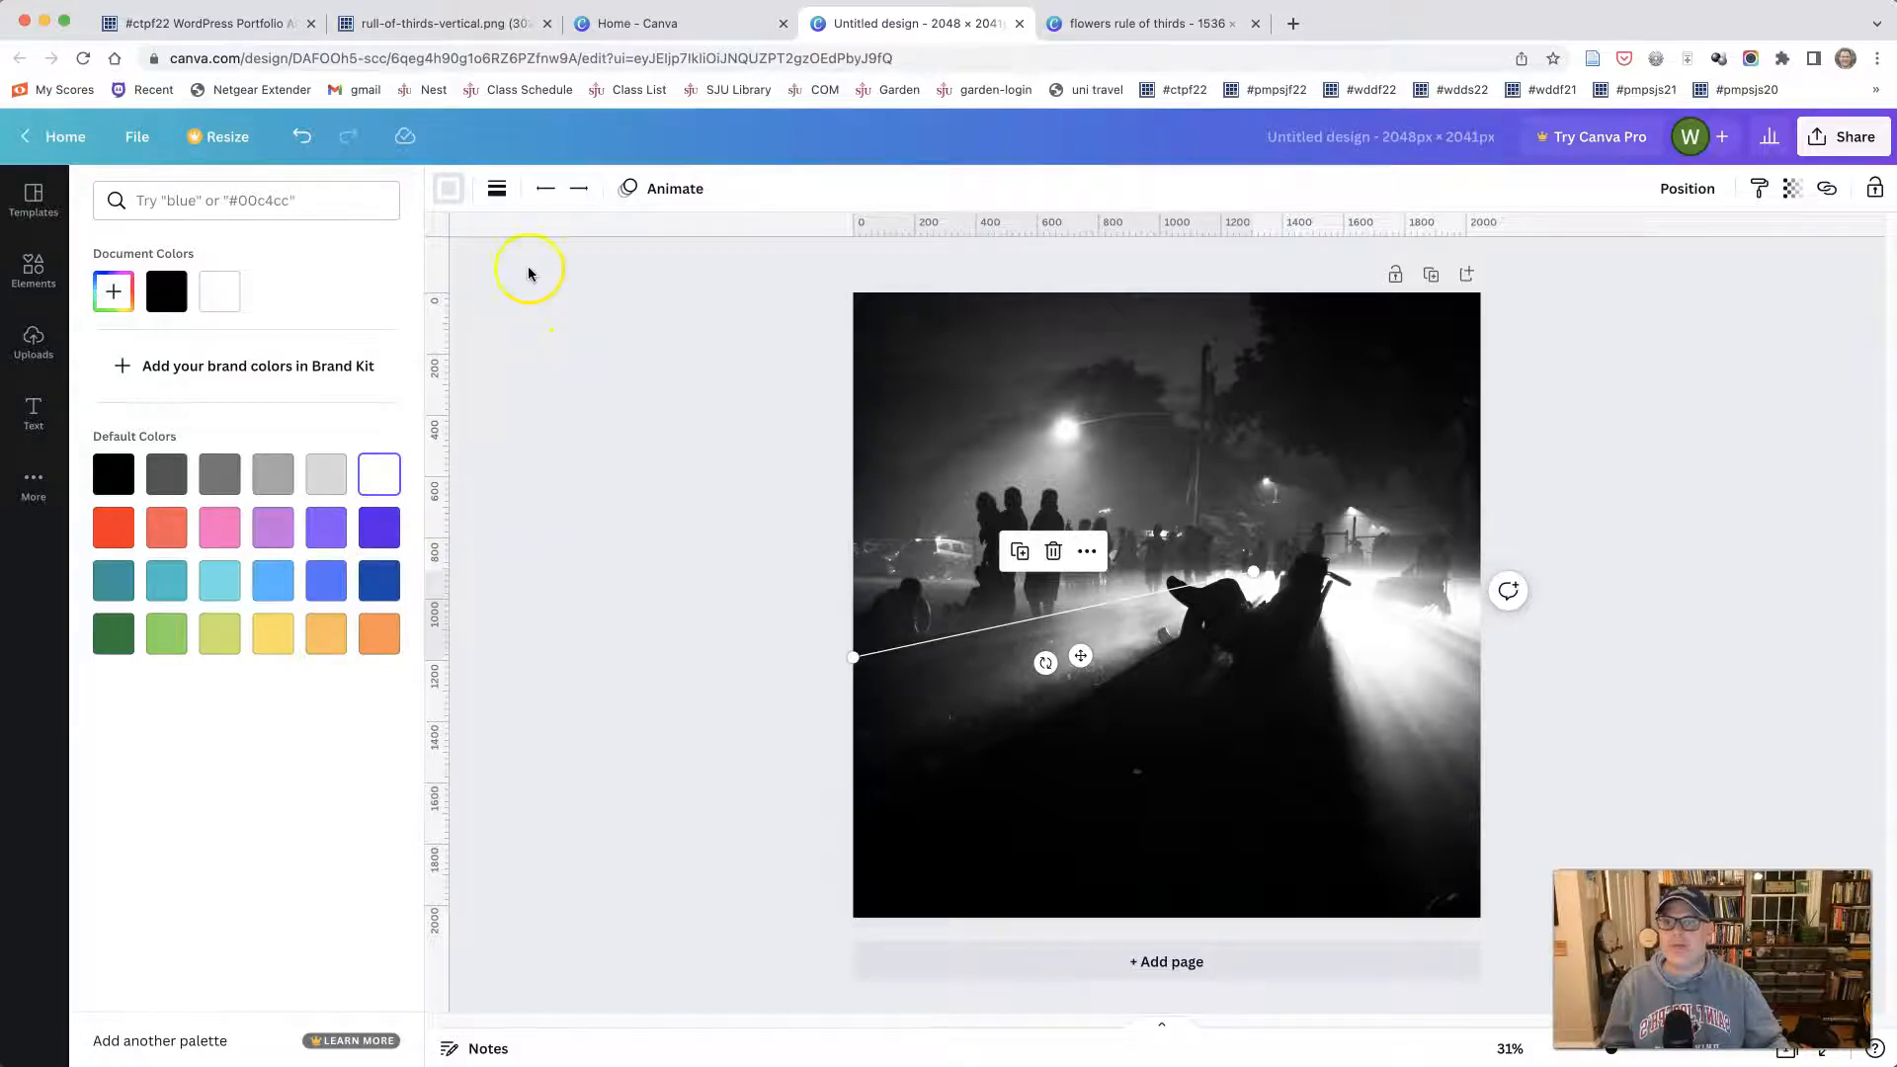
click(495, 191)
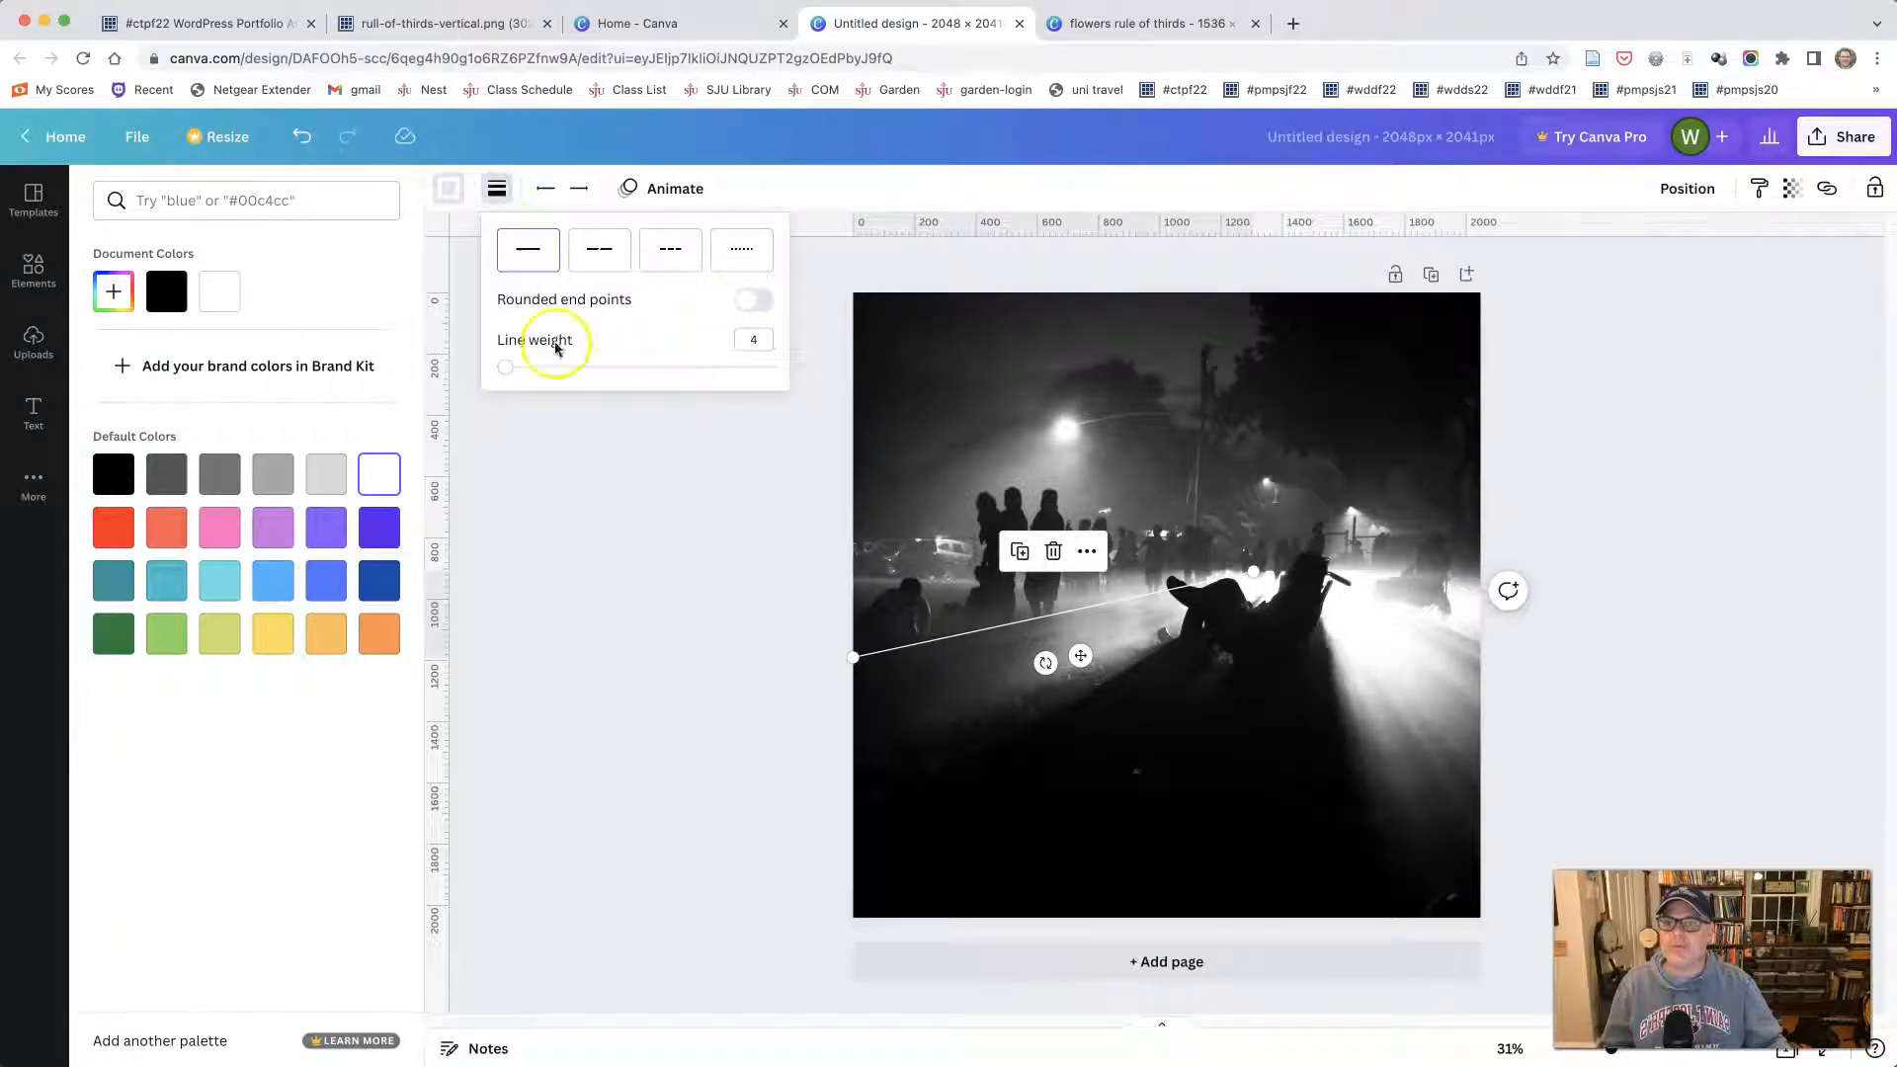
drag(511, 373, 532, 371)
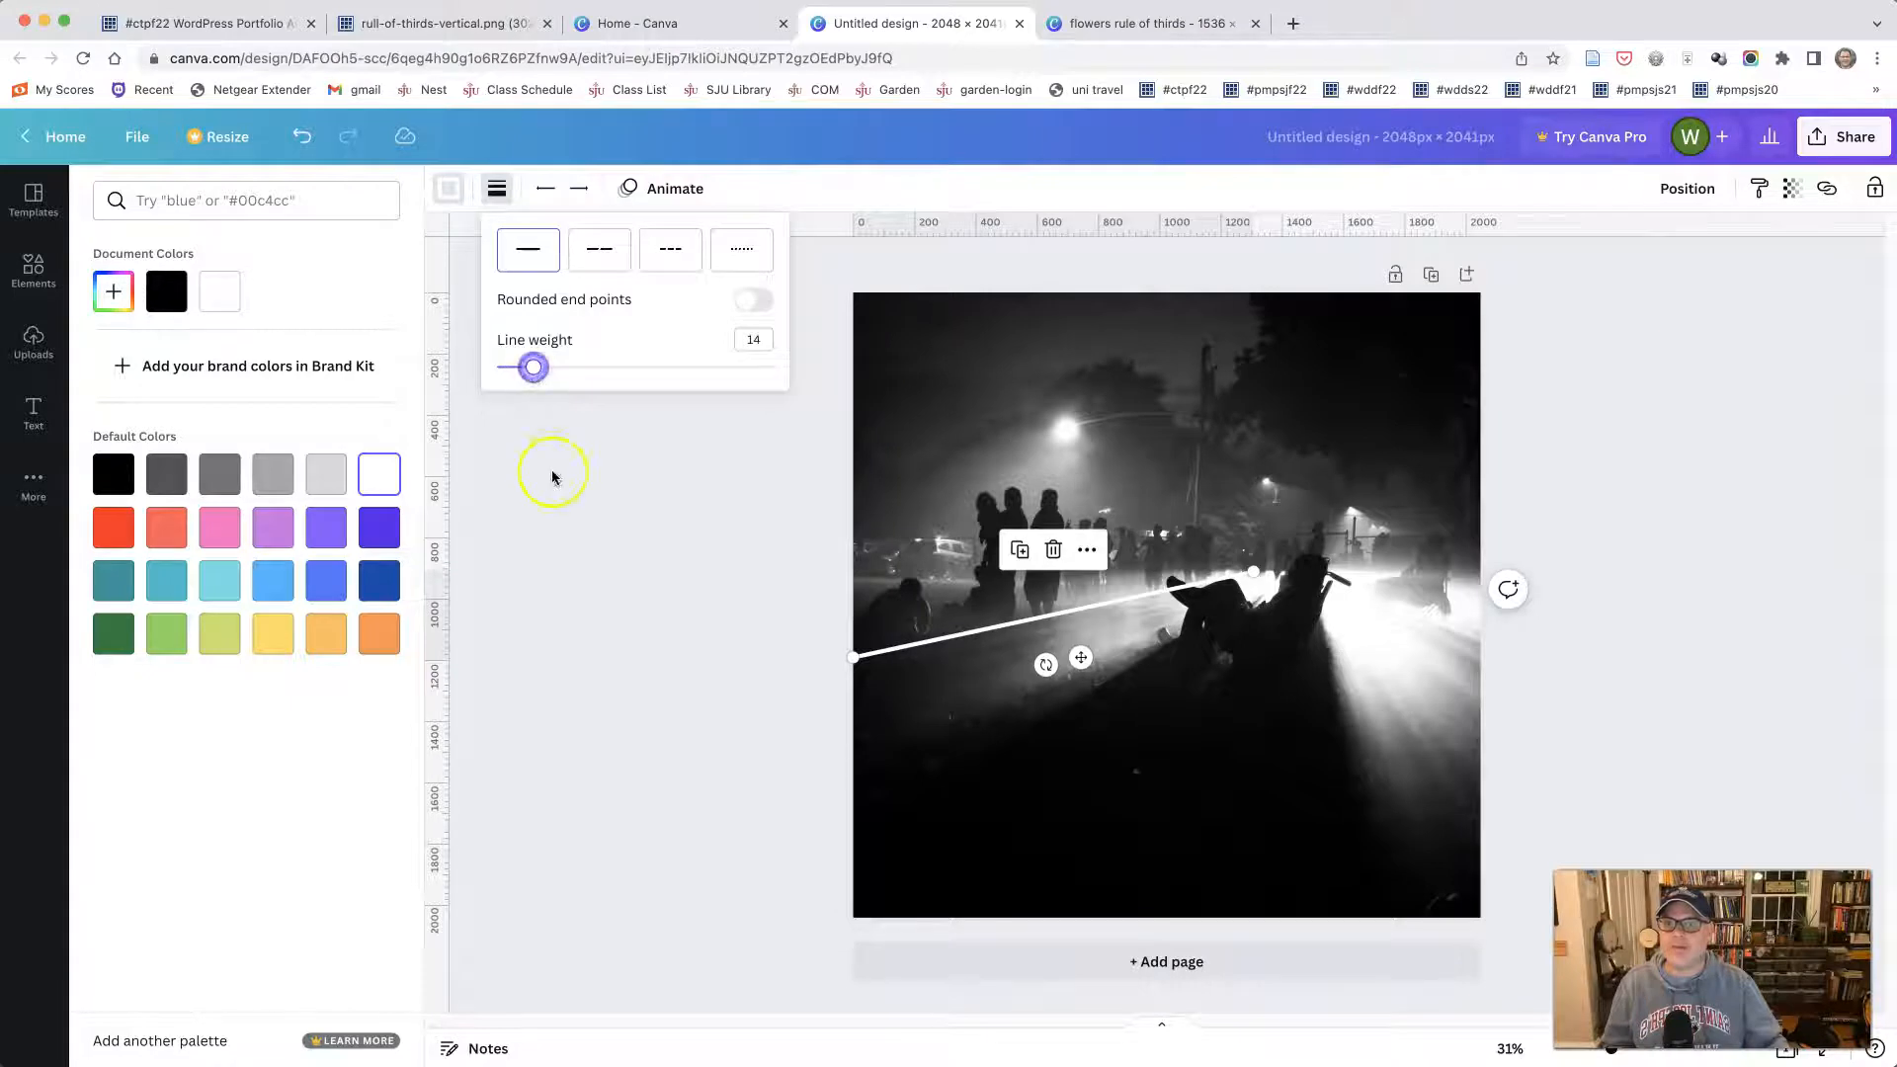
drag(536, 371, 538, 373)
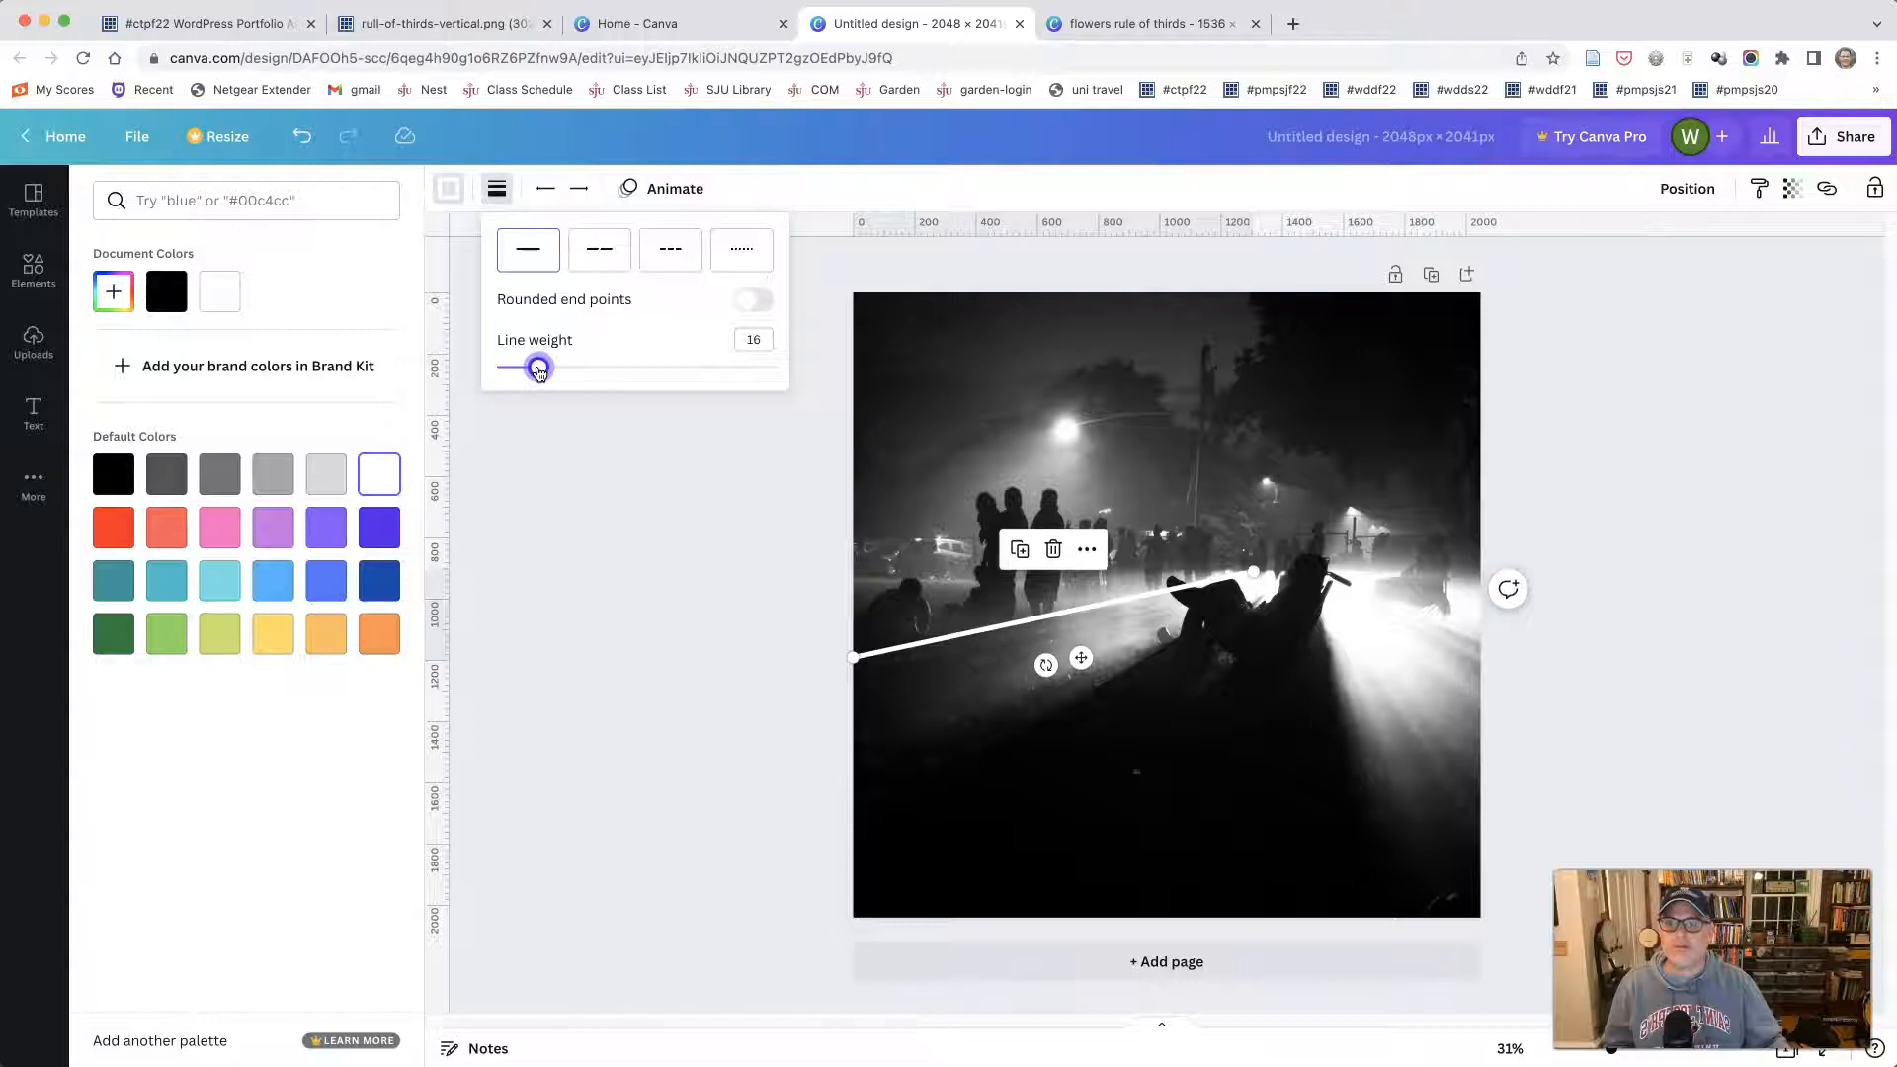
click(531, 565)
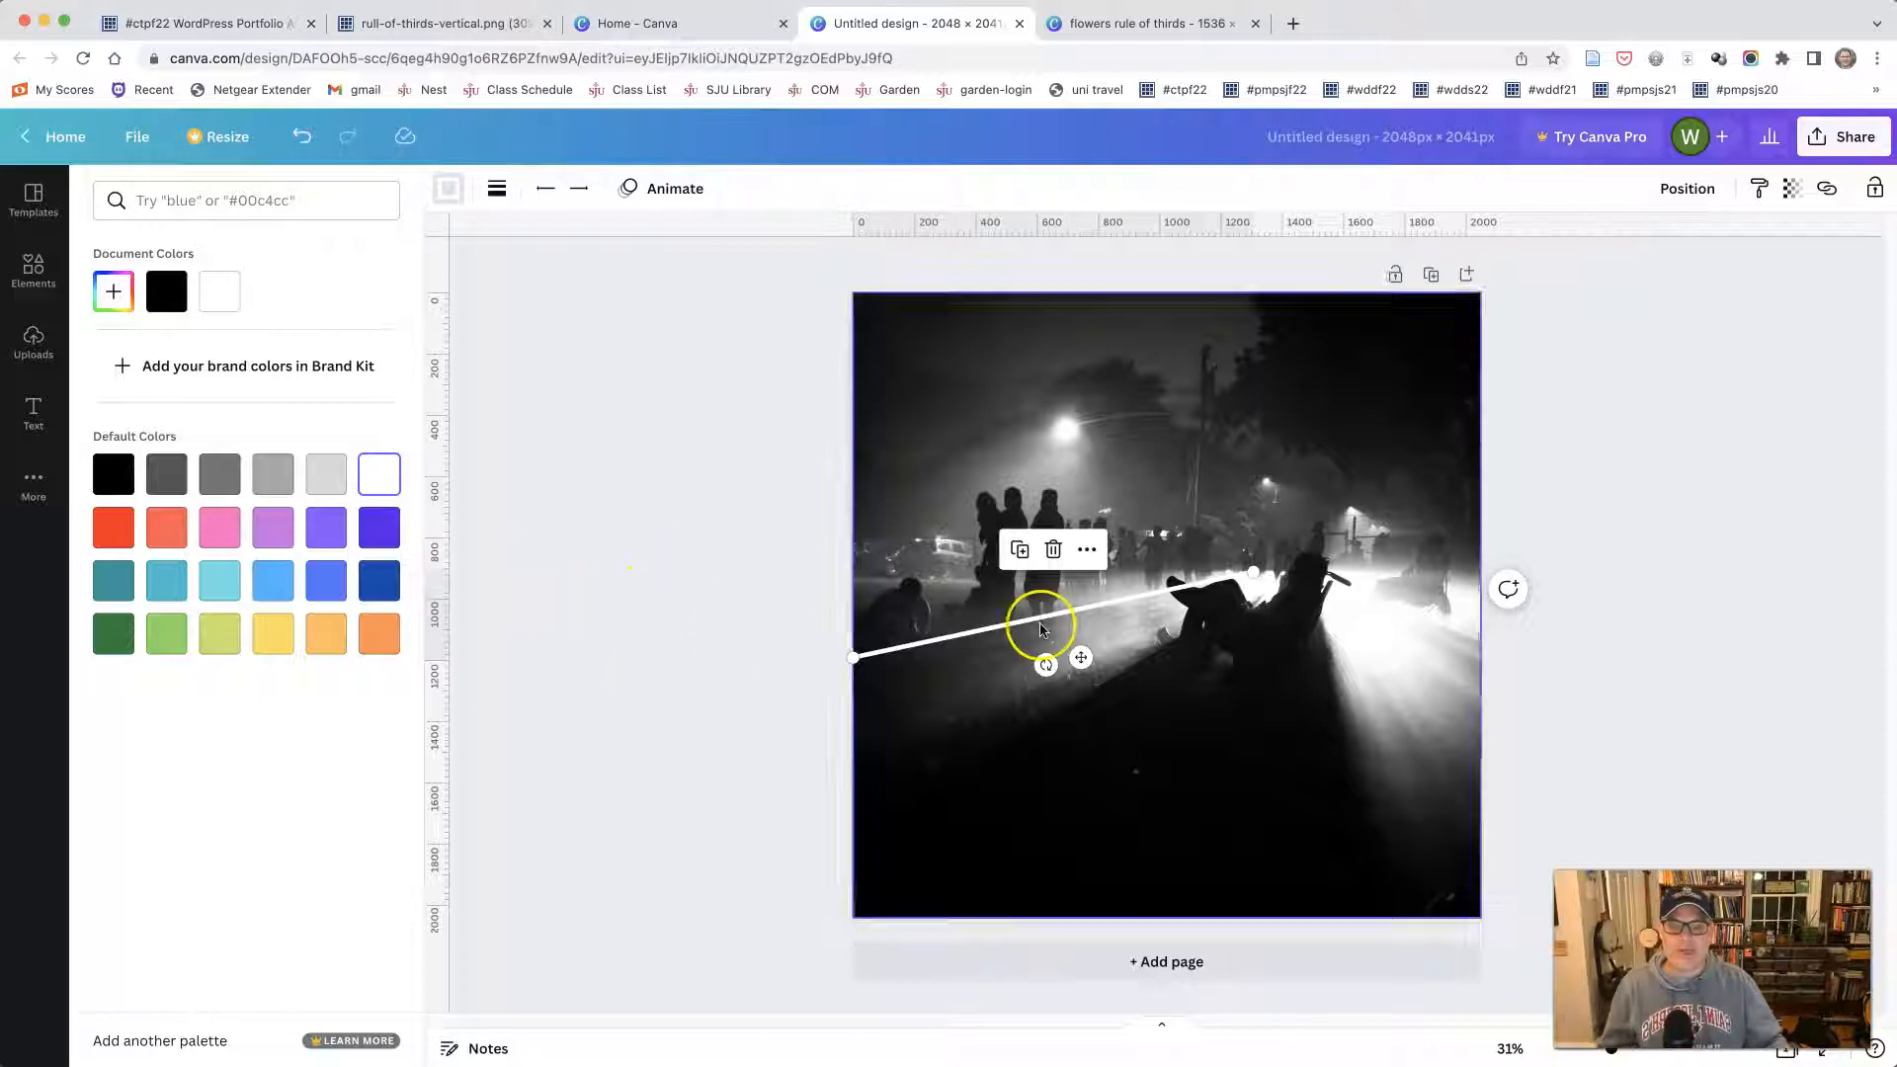
click(768, 562)
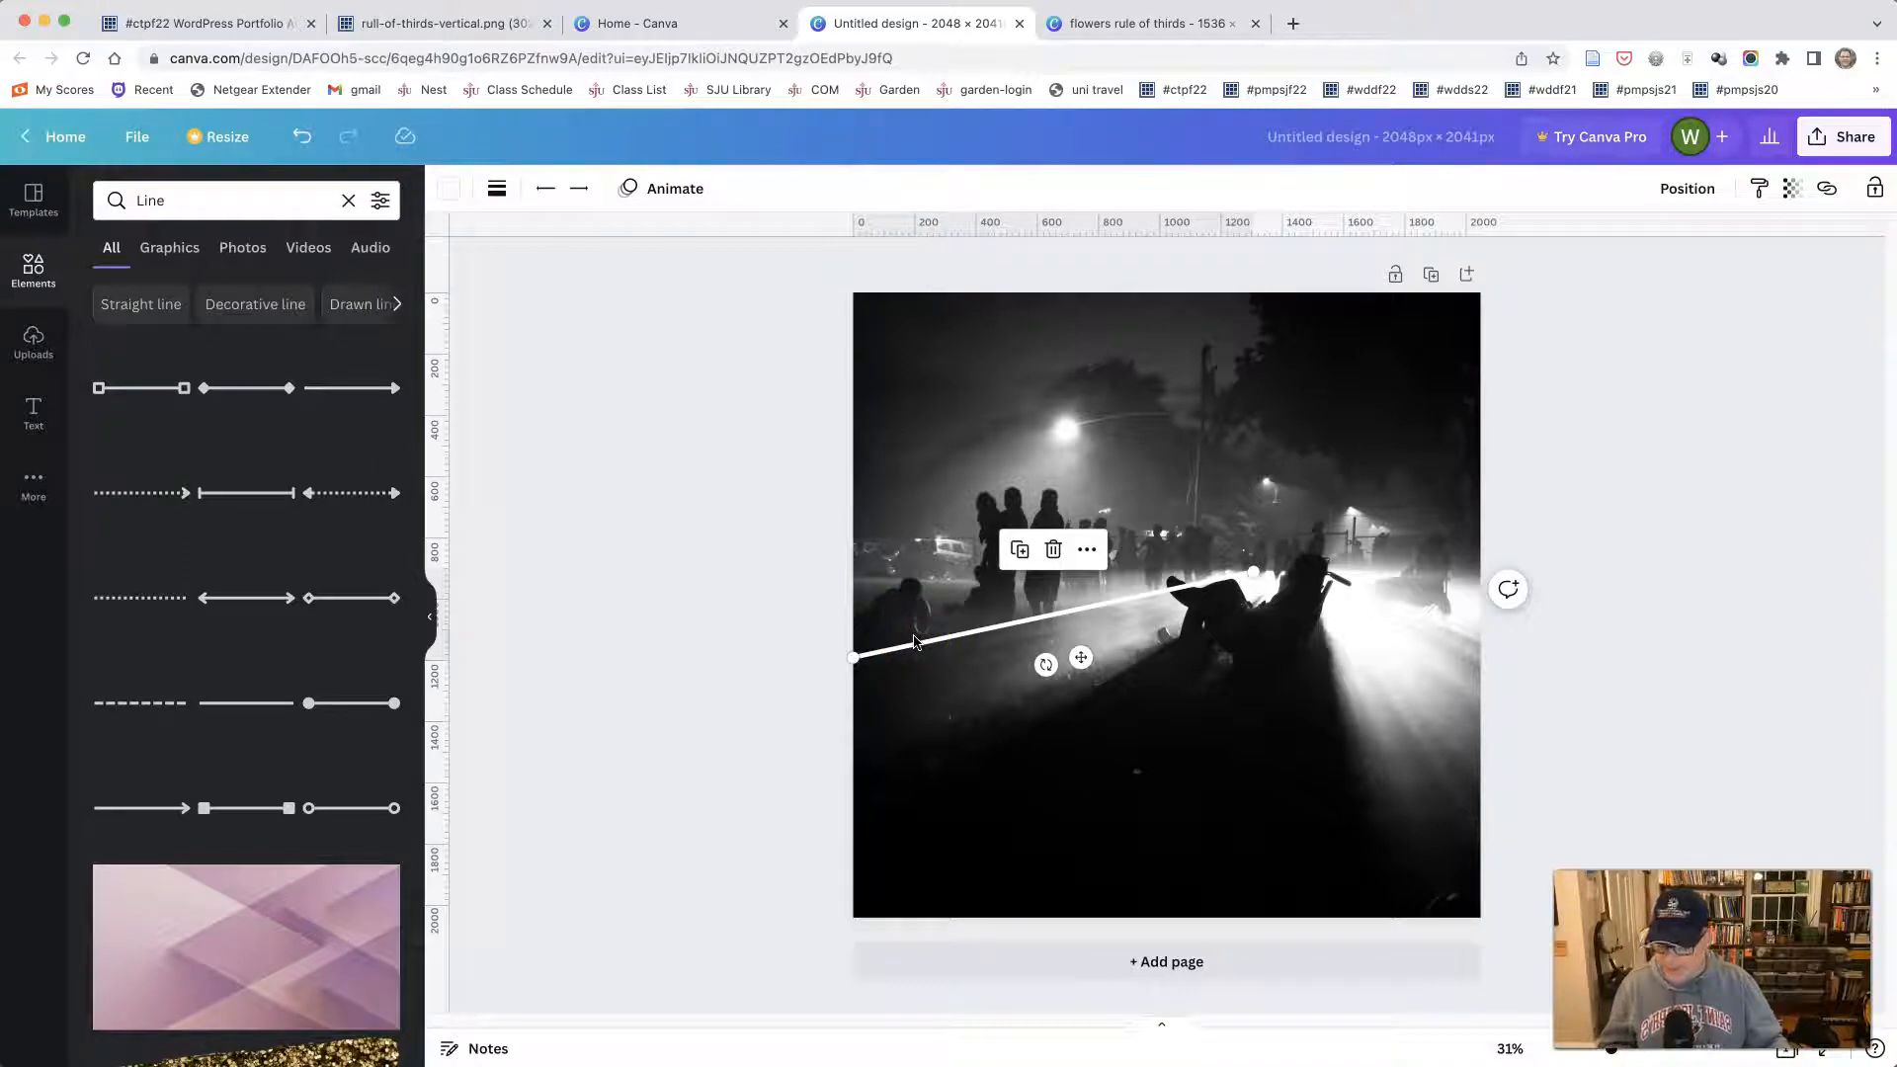
- Duplicate the white line and angle the copy along the lower shadow edge, from the photo's left edge to the reclining figure
key(super+d)
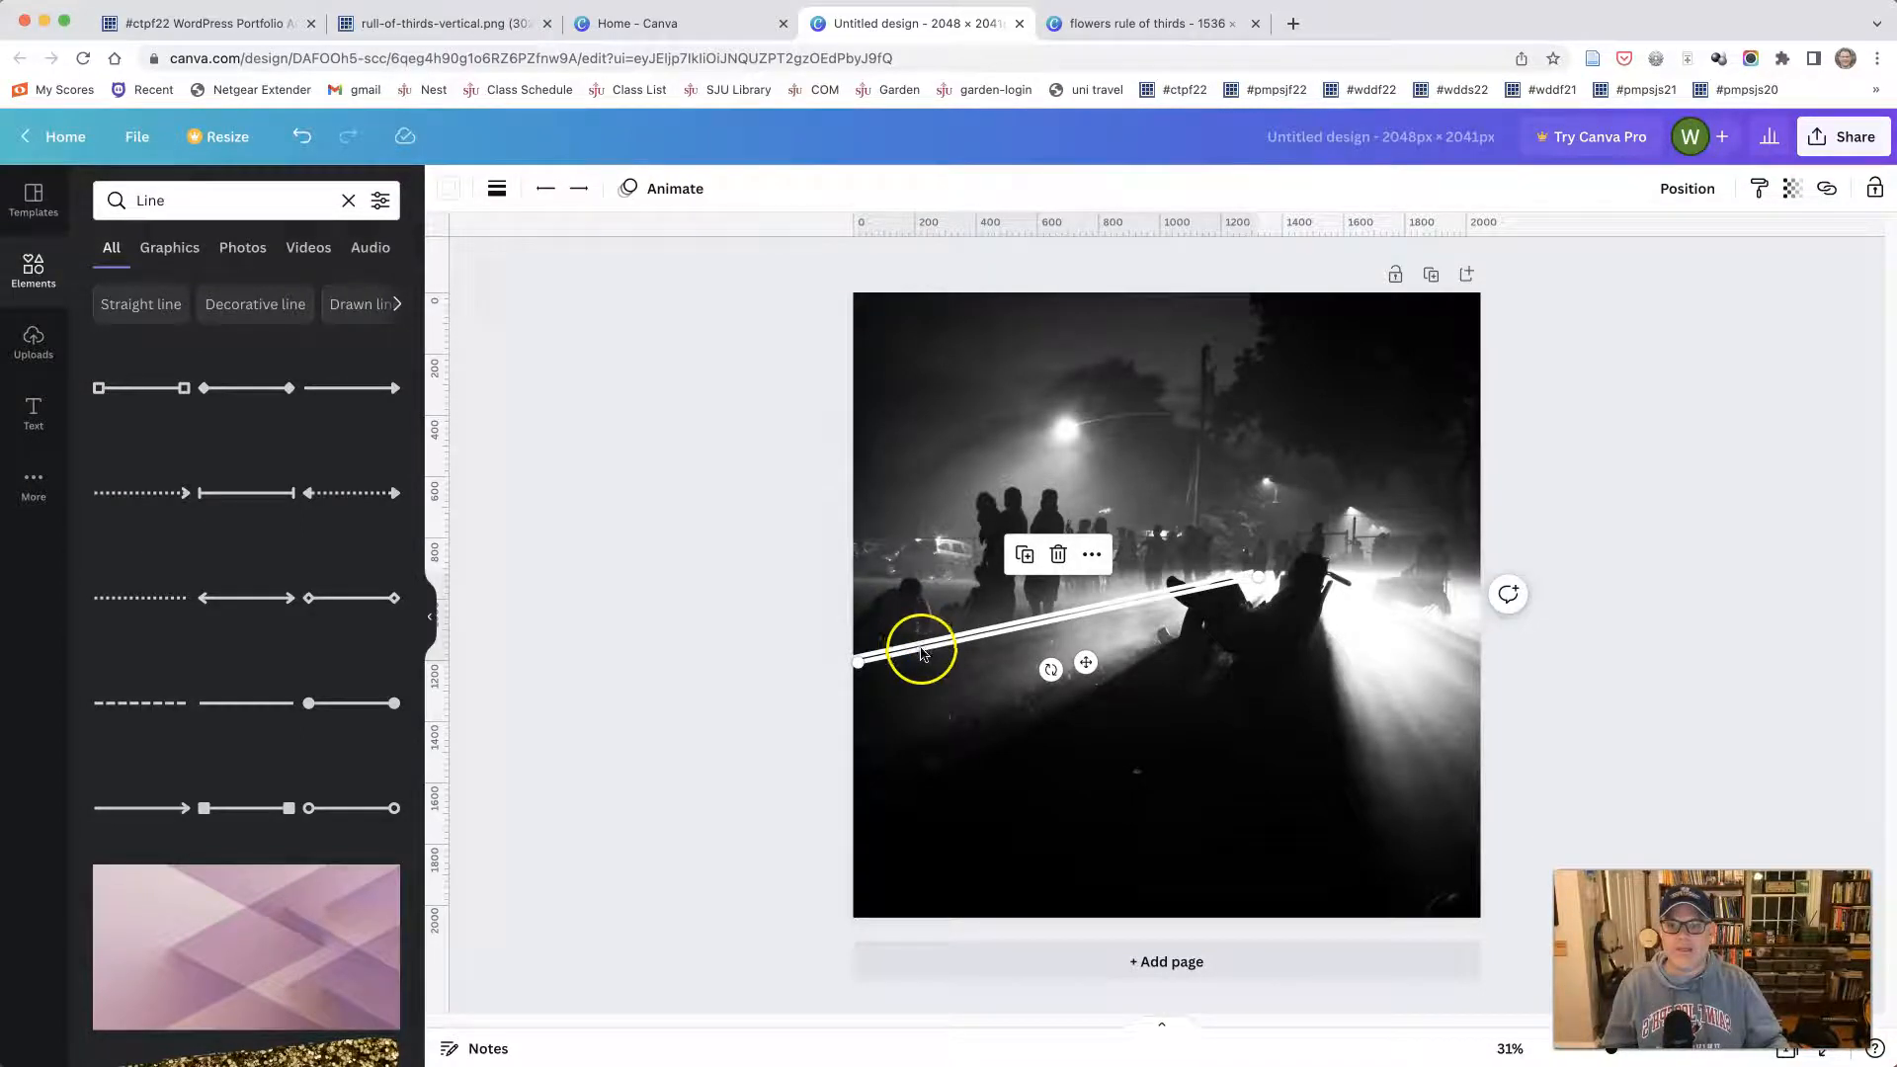
drag(920, 653, 843, 800)
drag(1276, 586, 1282, 583)
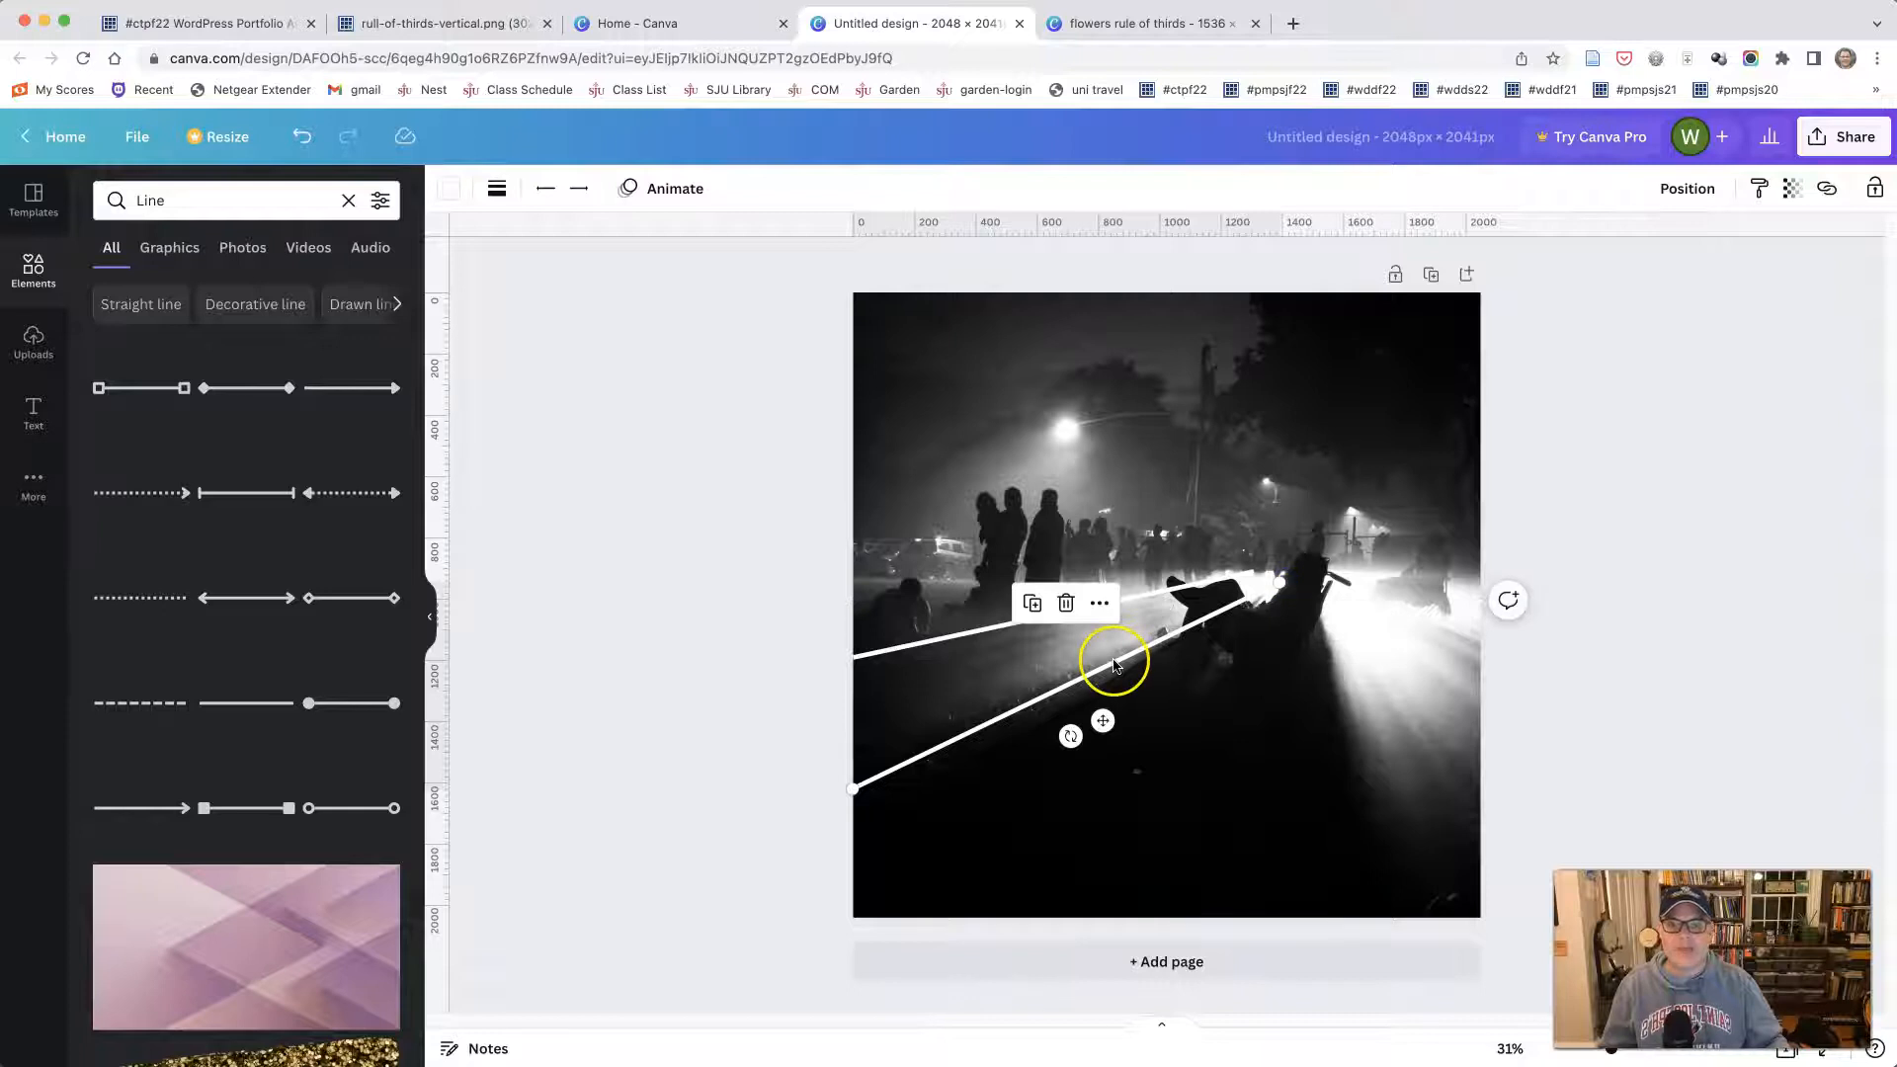
- Set the transparency of the lower diagonal line to 50 and of the upper one to 51
click(1791, 189)
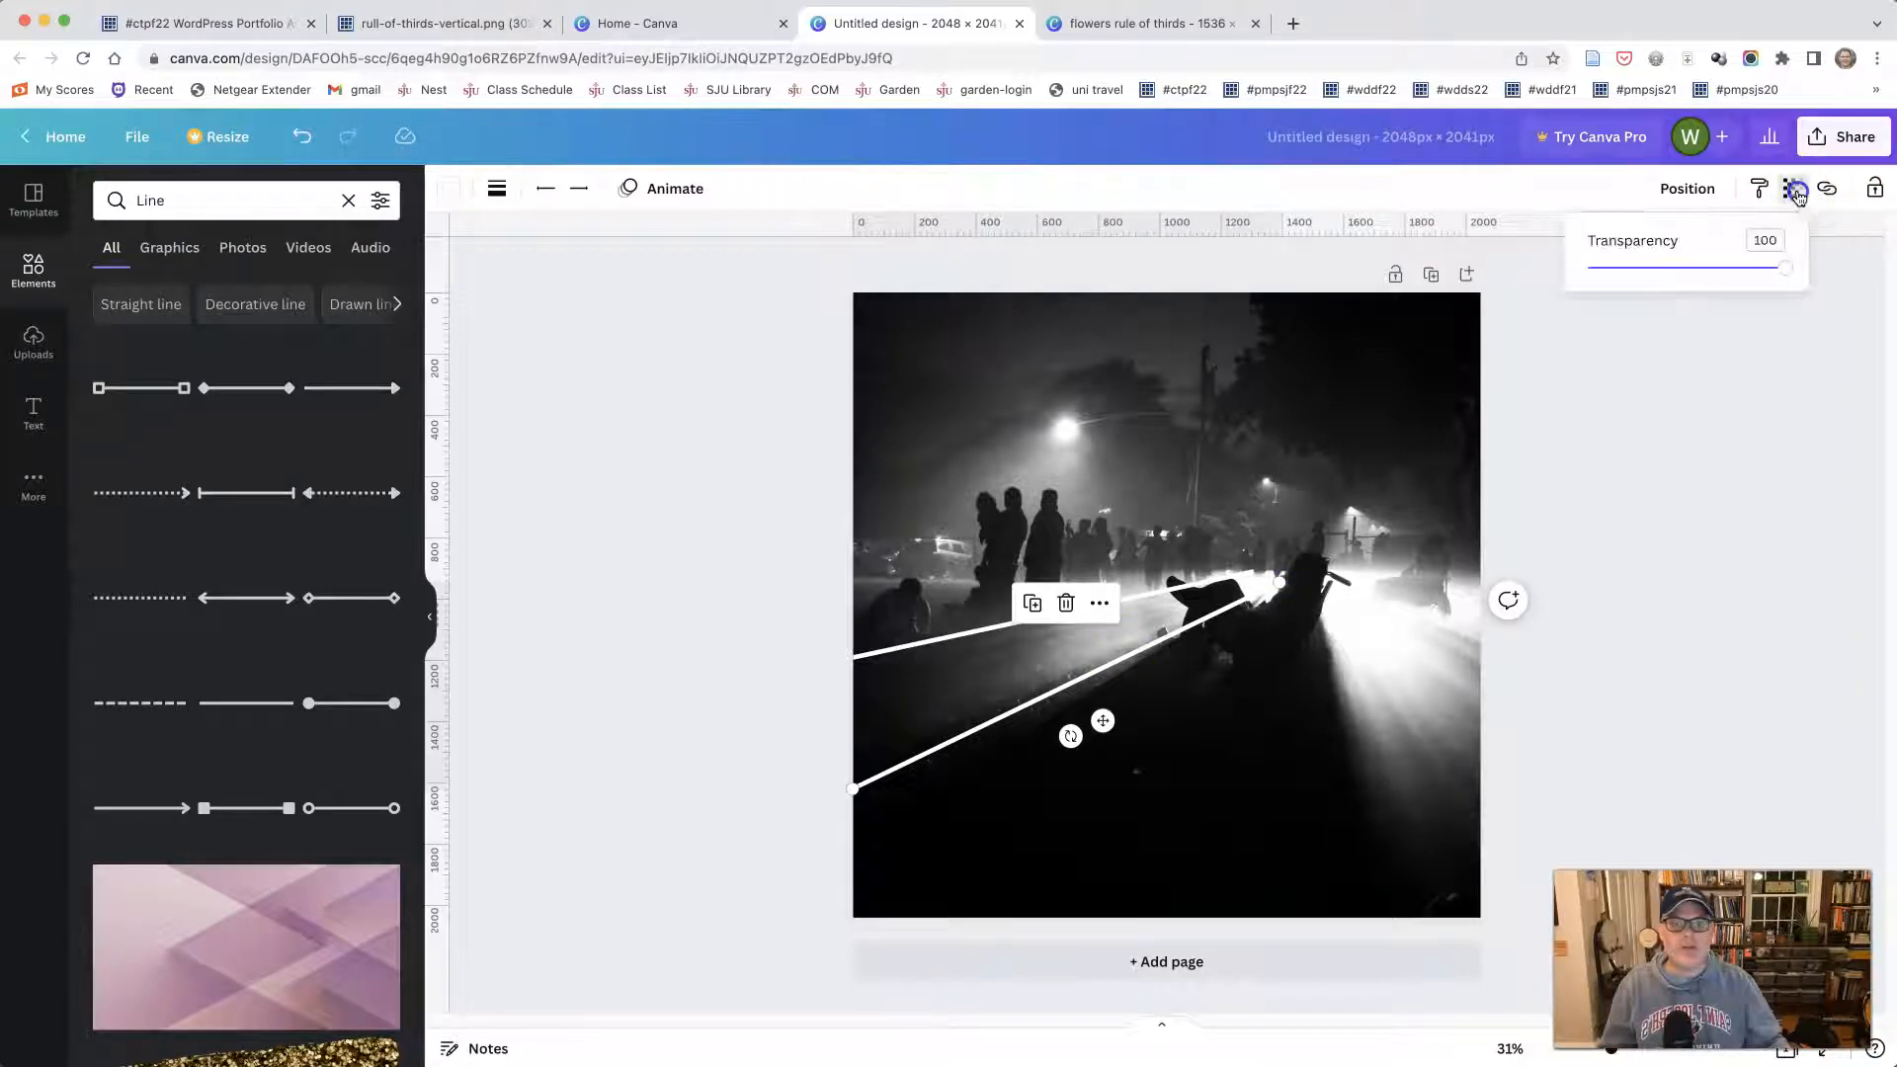
drag(1782, 266, 1681, 273)
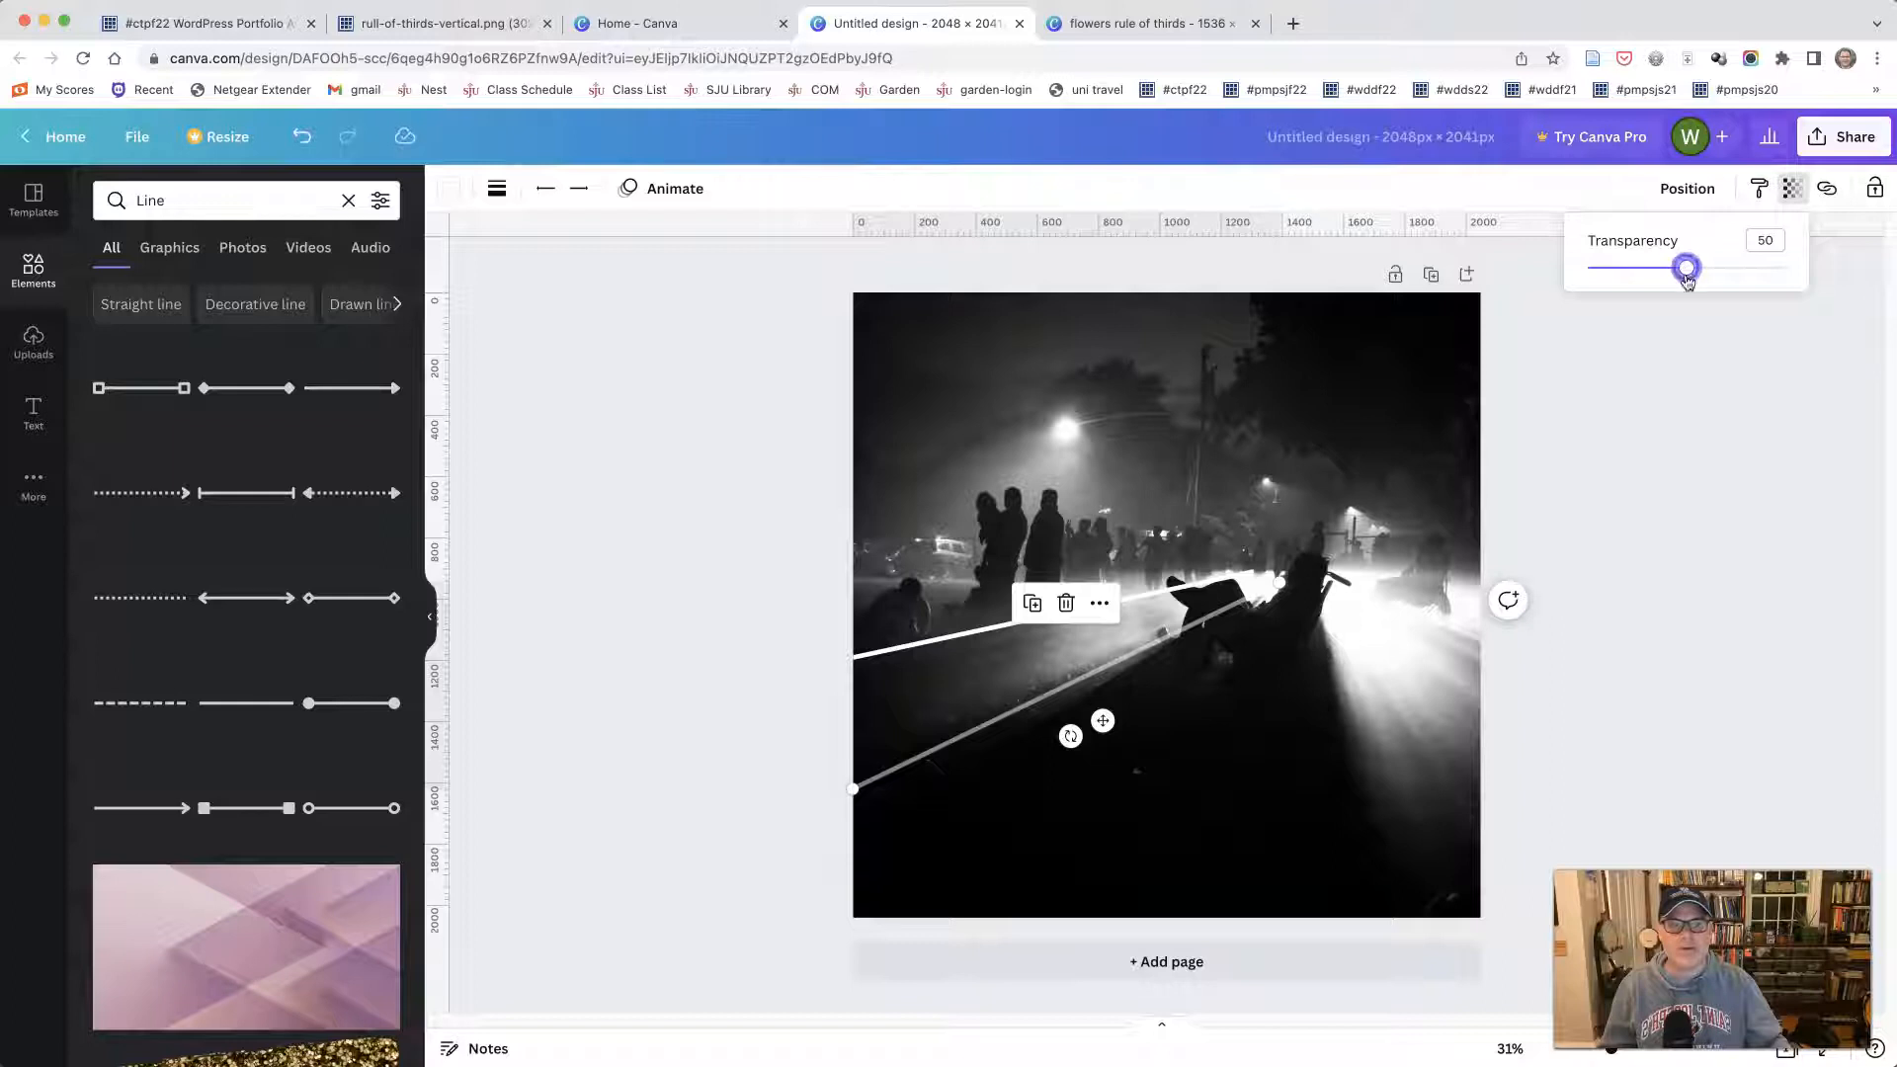
click(1681, 372)
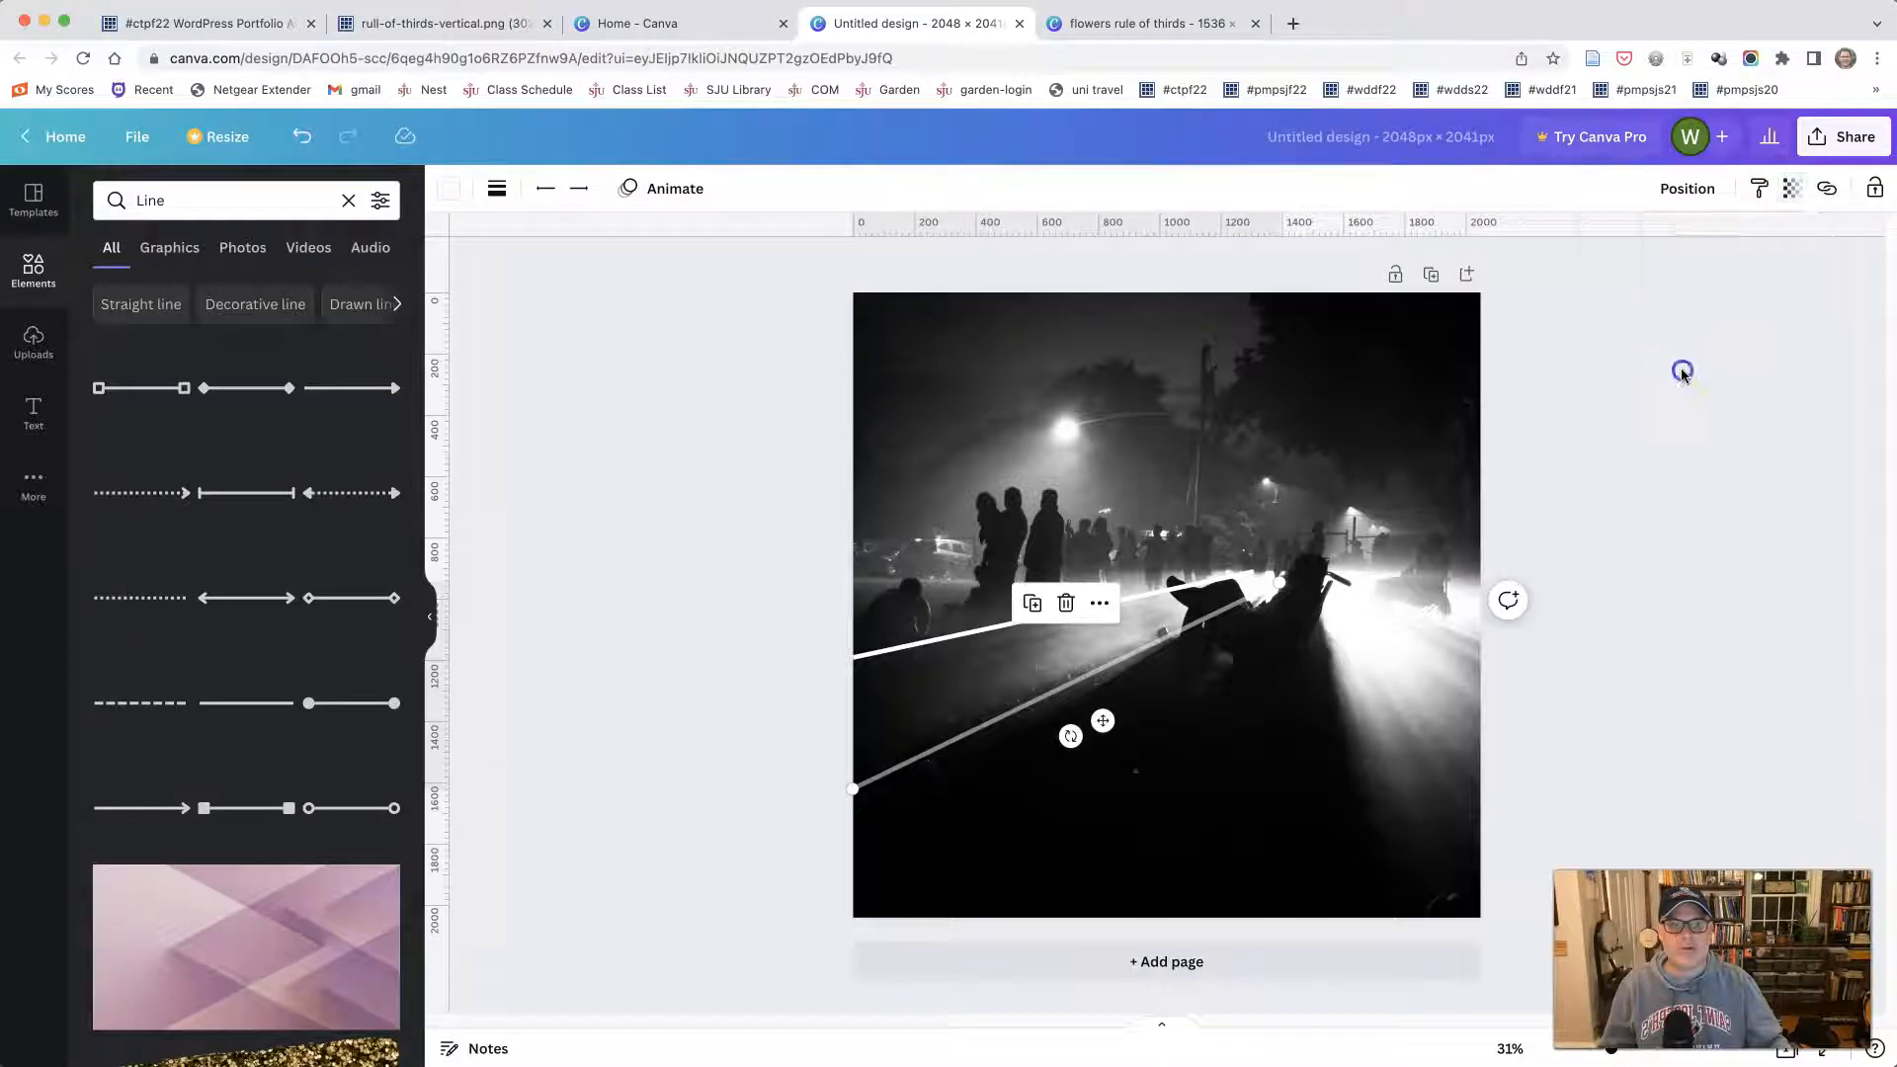
click(932, 645)
click(1794, 195)
drag(1785, 268, 1712, 273)
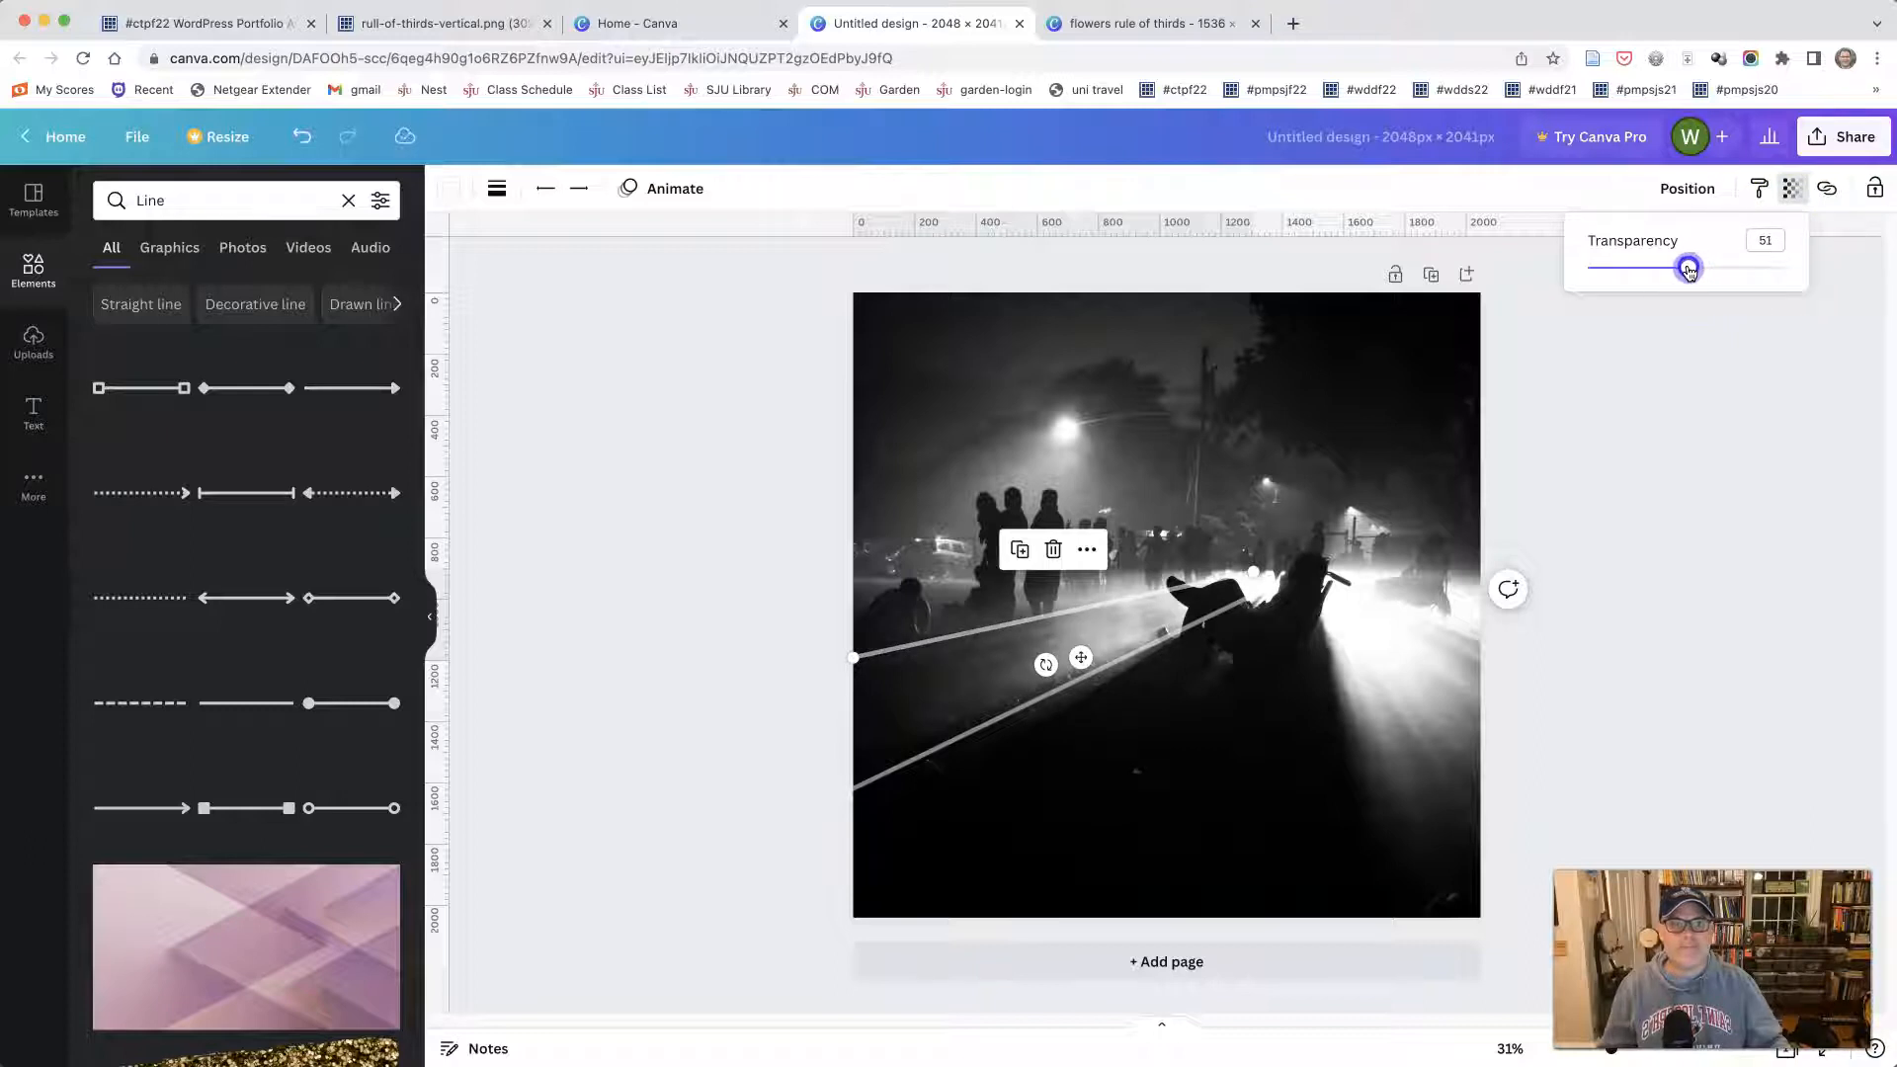
click(1702, 400)
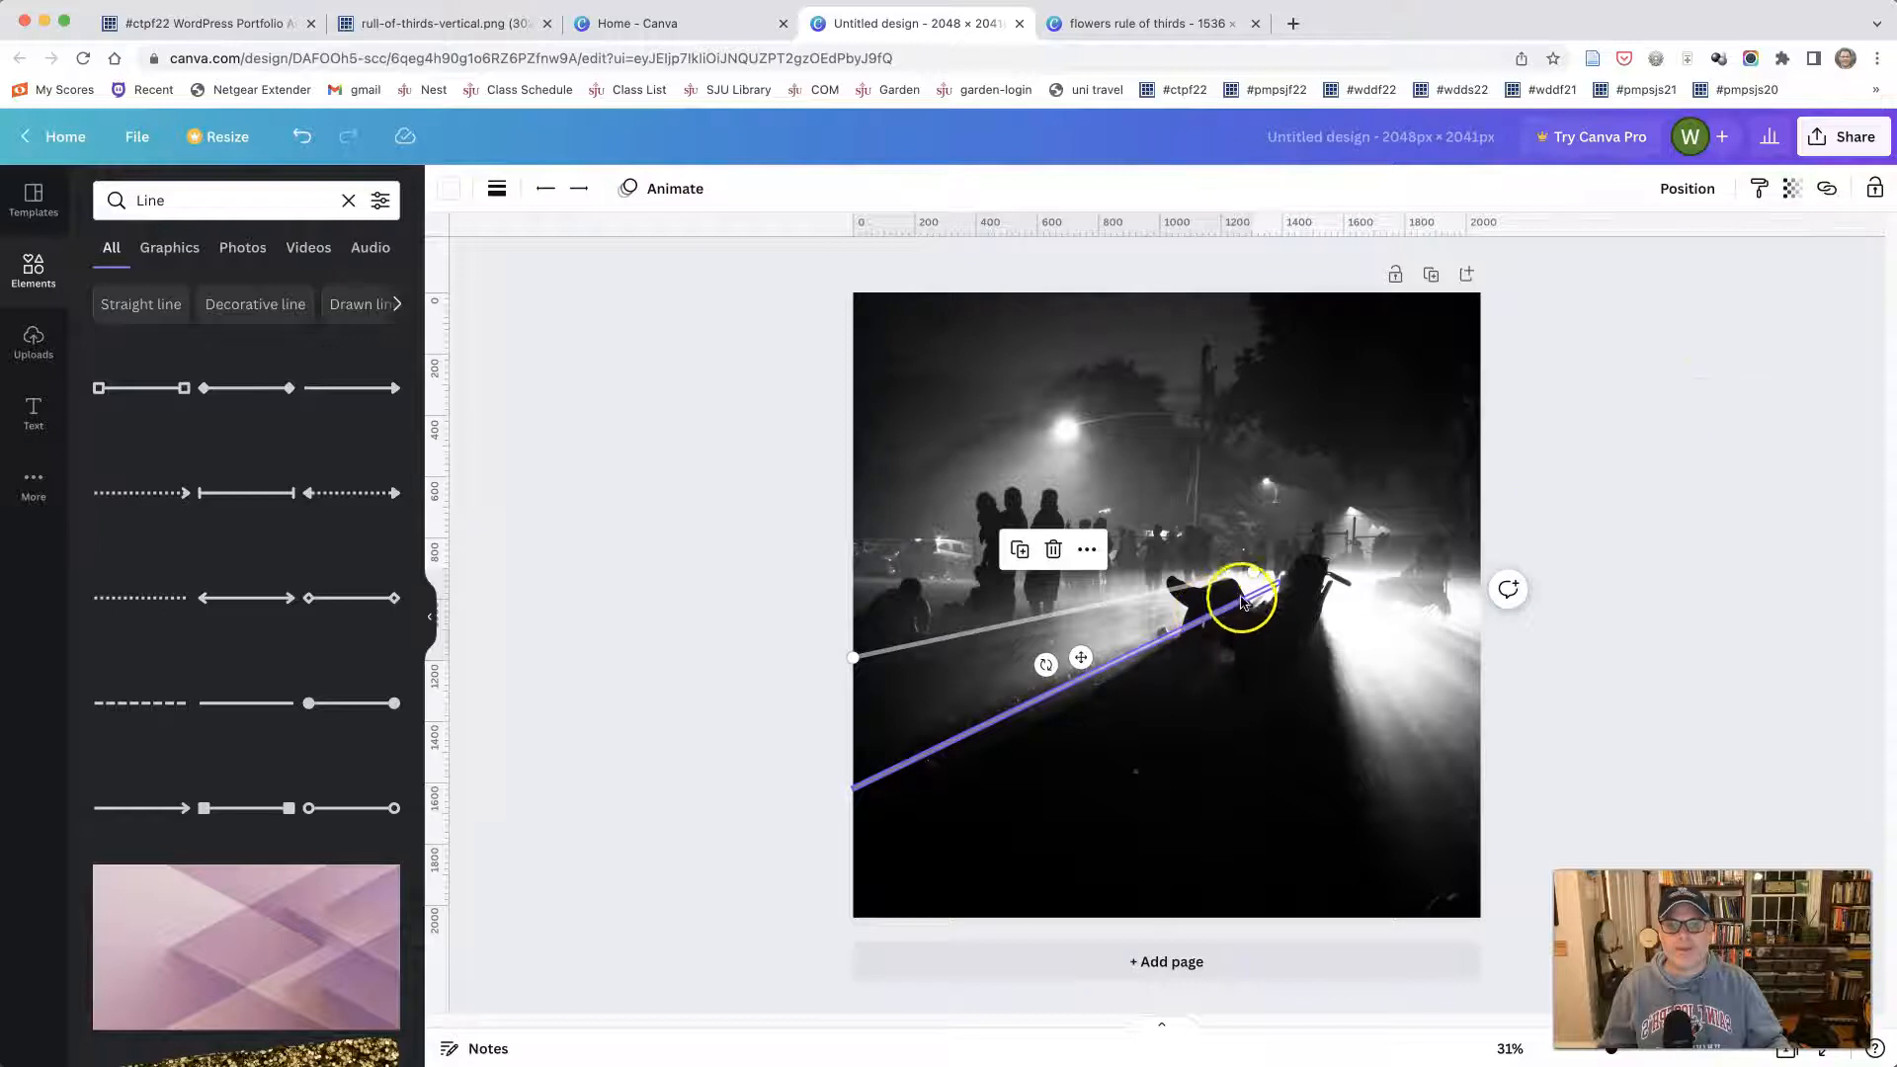
- Duplicate the lower diagonal line and run the copy from the reclining figure down along the shadow's right edge
click(1271, 595)
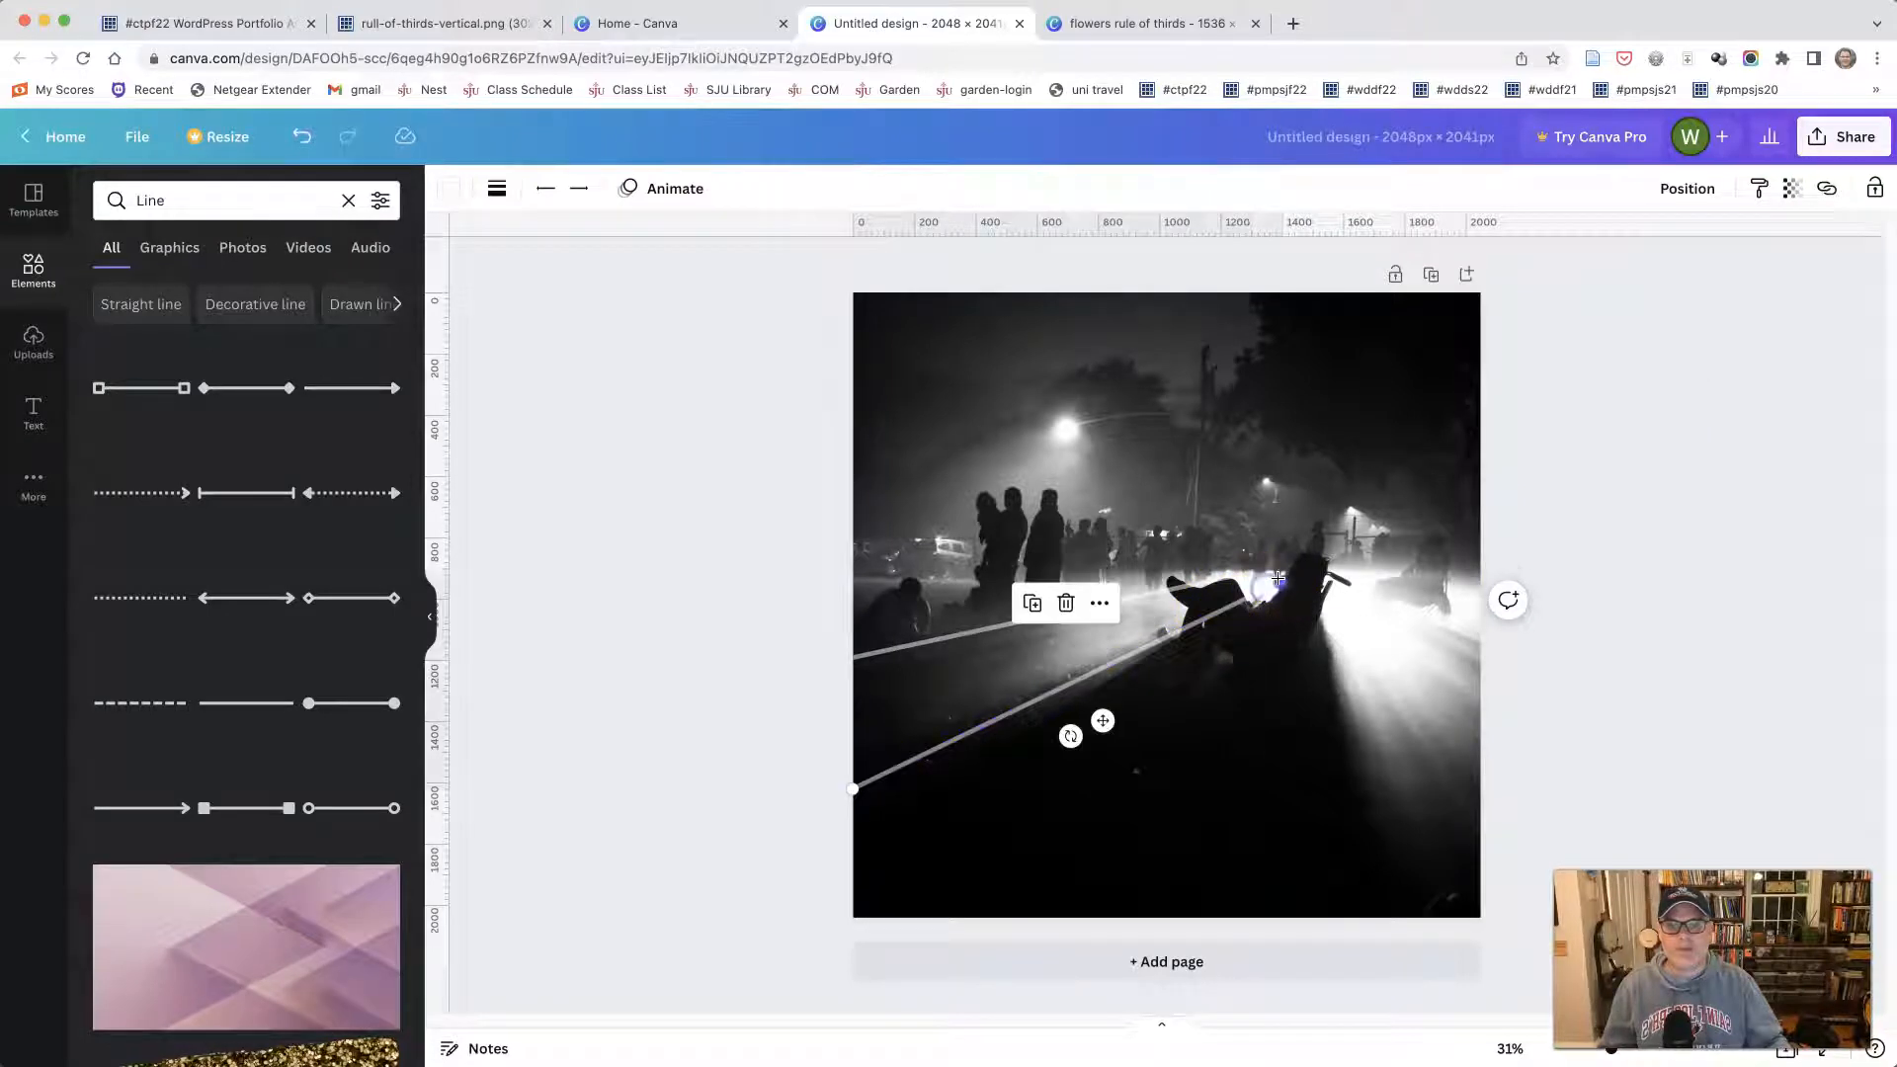
drag(1276, 581, 1292, 576)
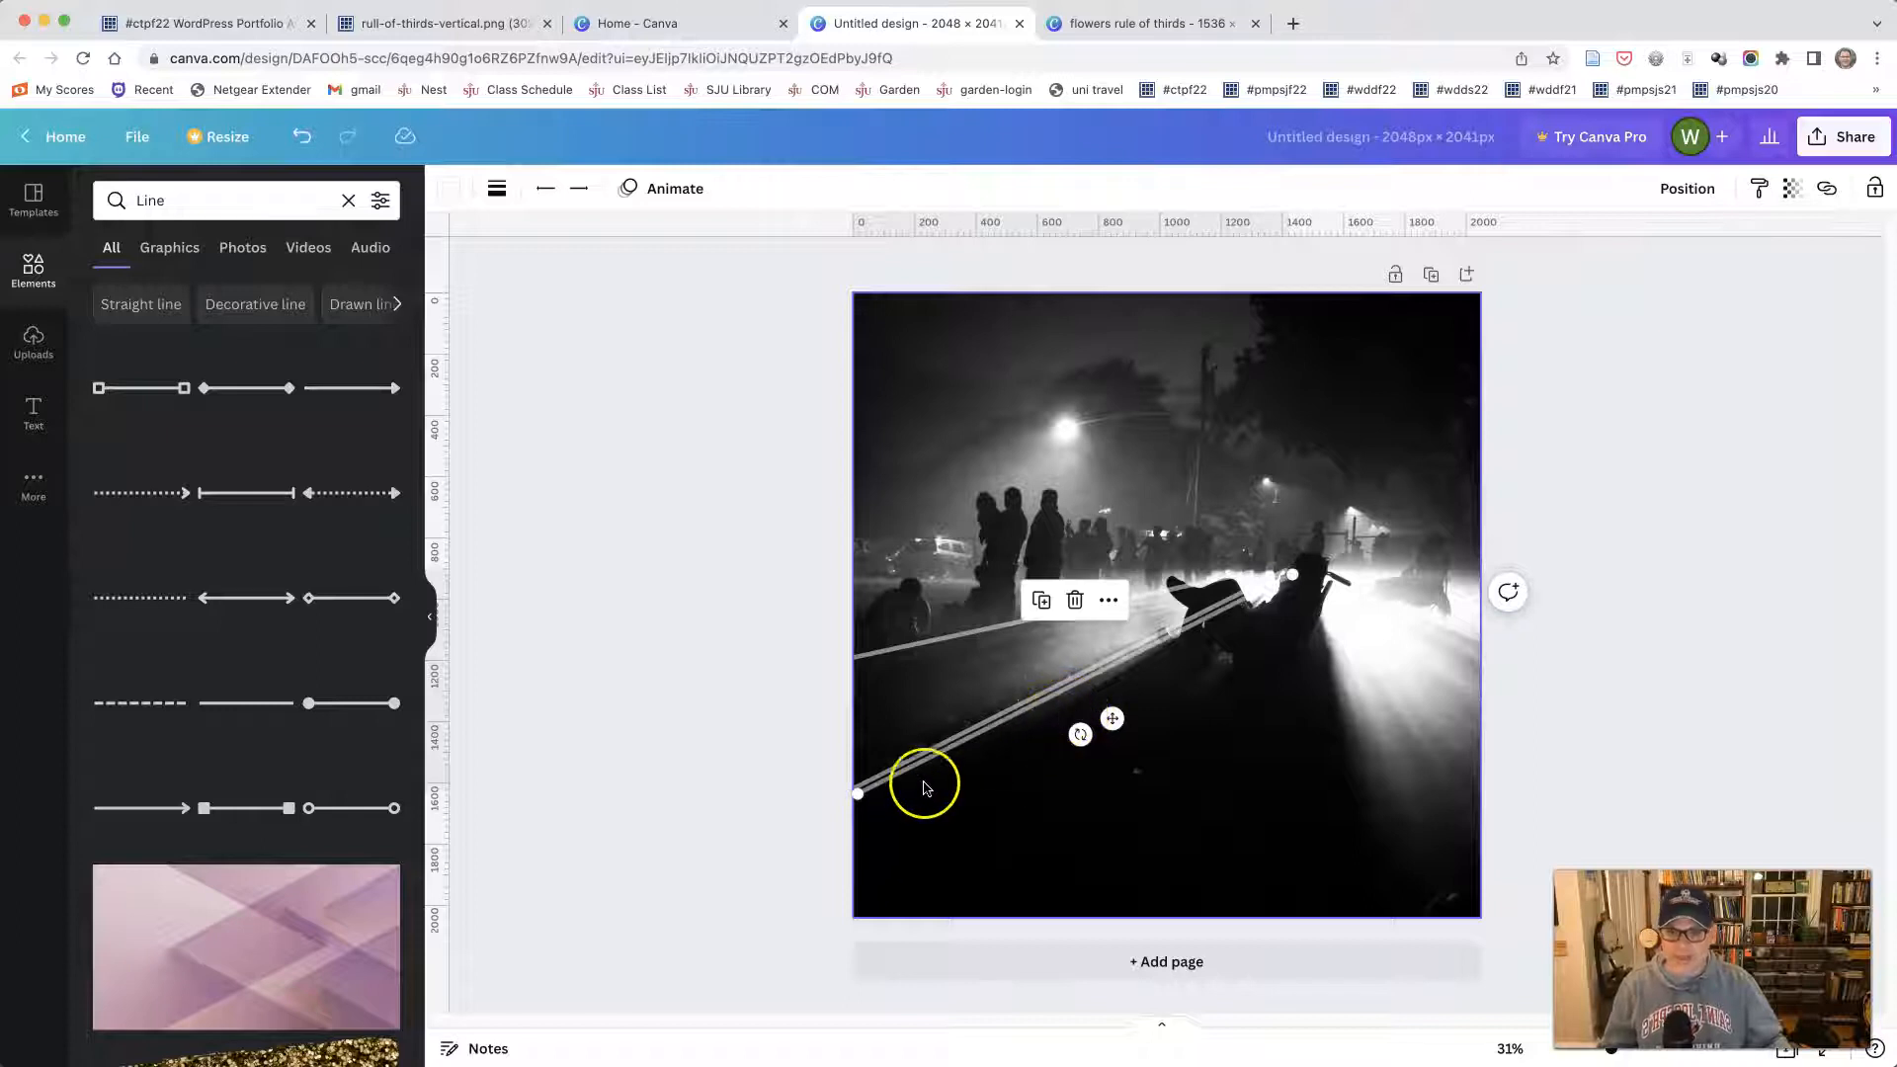
drag(951, 753, 1465, 948)
drag(1397, 770, 1378, 775)
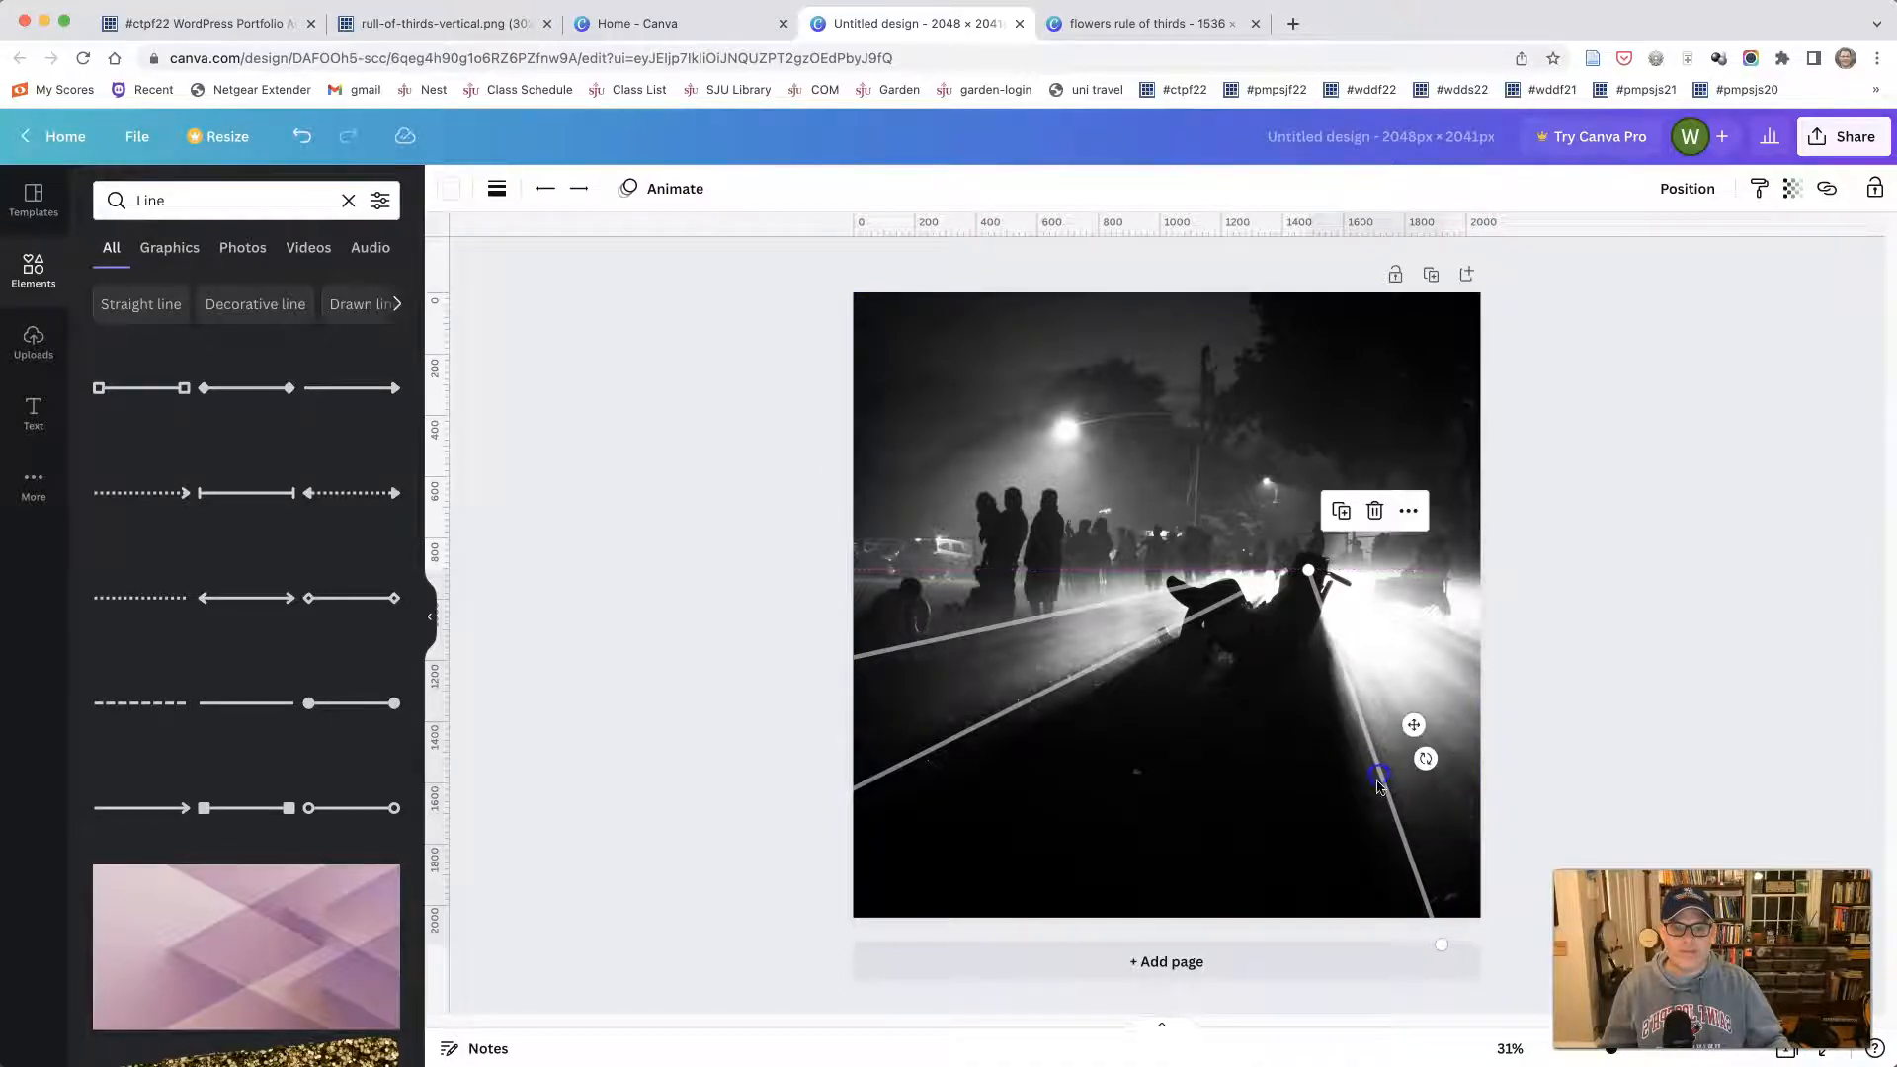
- Duplicate the shadow's right-edge line, run the copy from the reclining figure to the photo's right edge, and set its transparency to 80
drag(1441, 946, 1494, 849)
key(super+d)
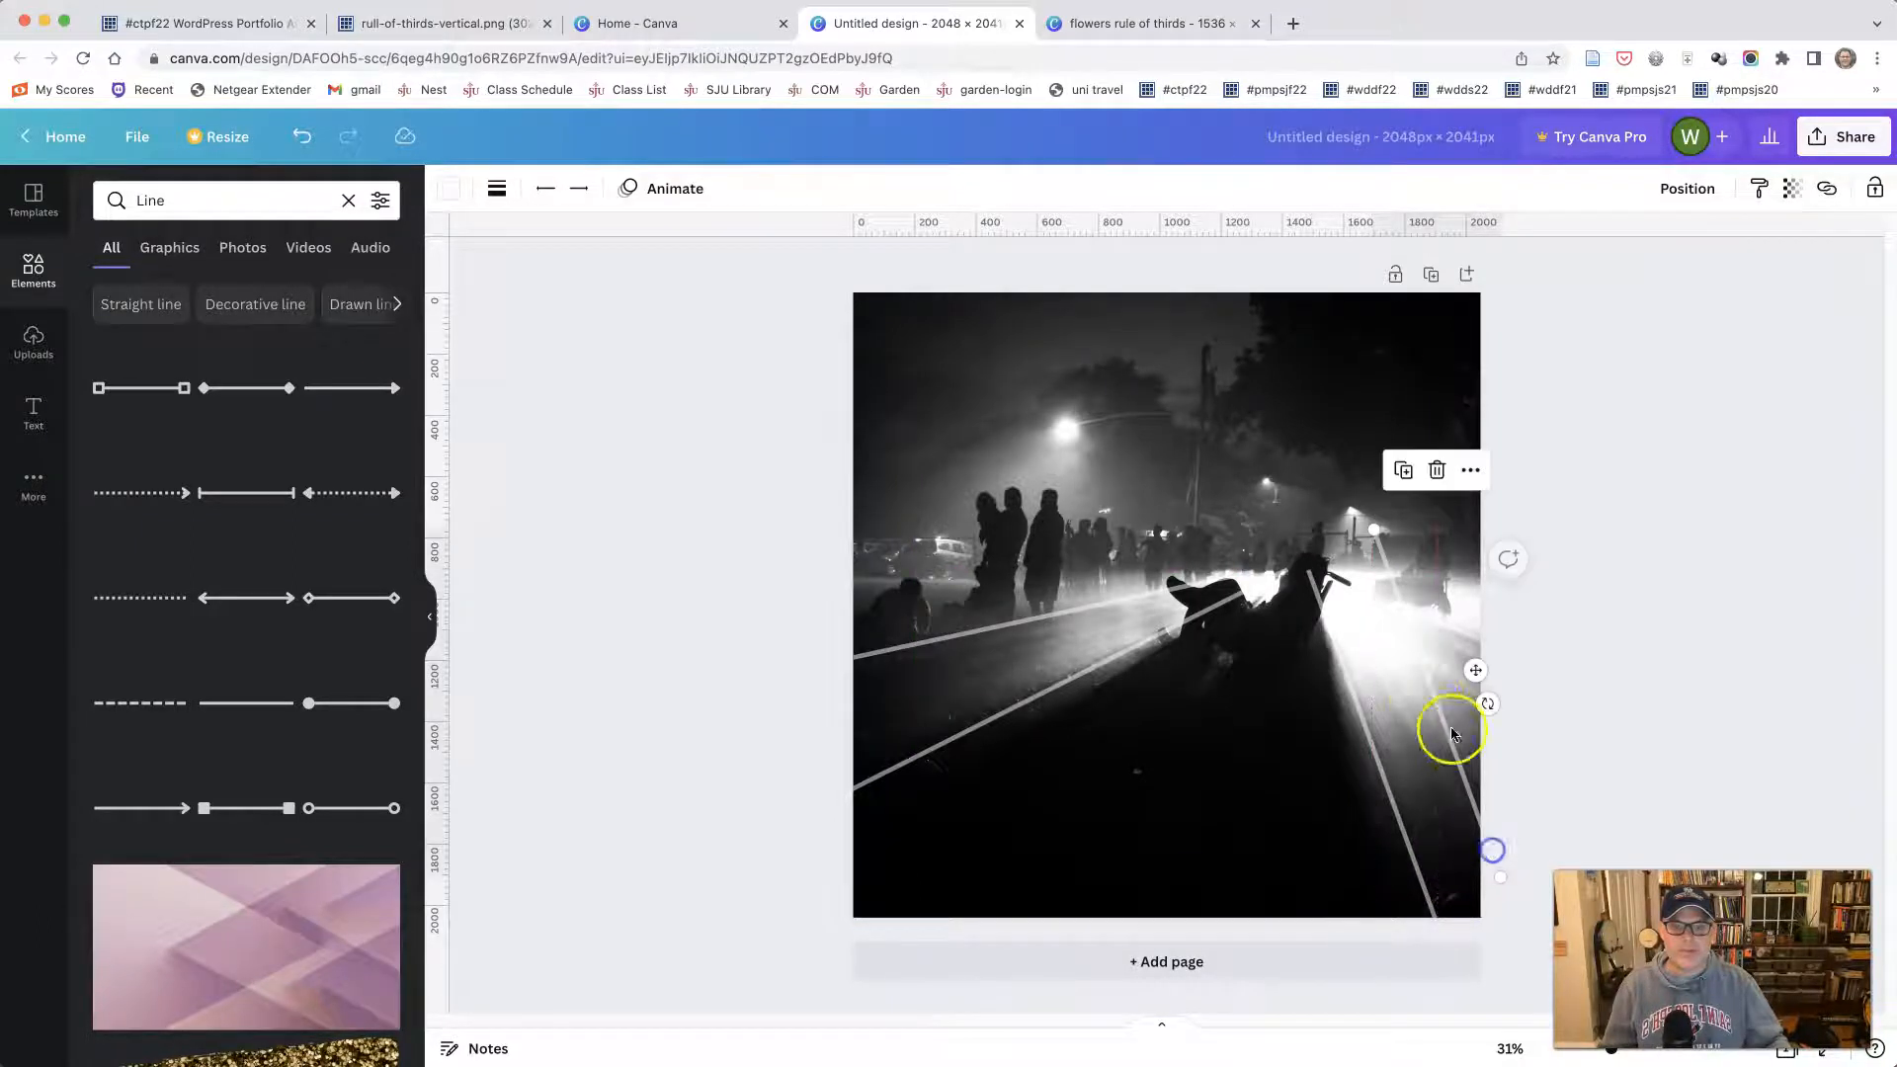
drag(1374, 528, 1324, 571)
drag(1500, 878, 1499, 648)
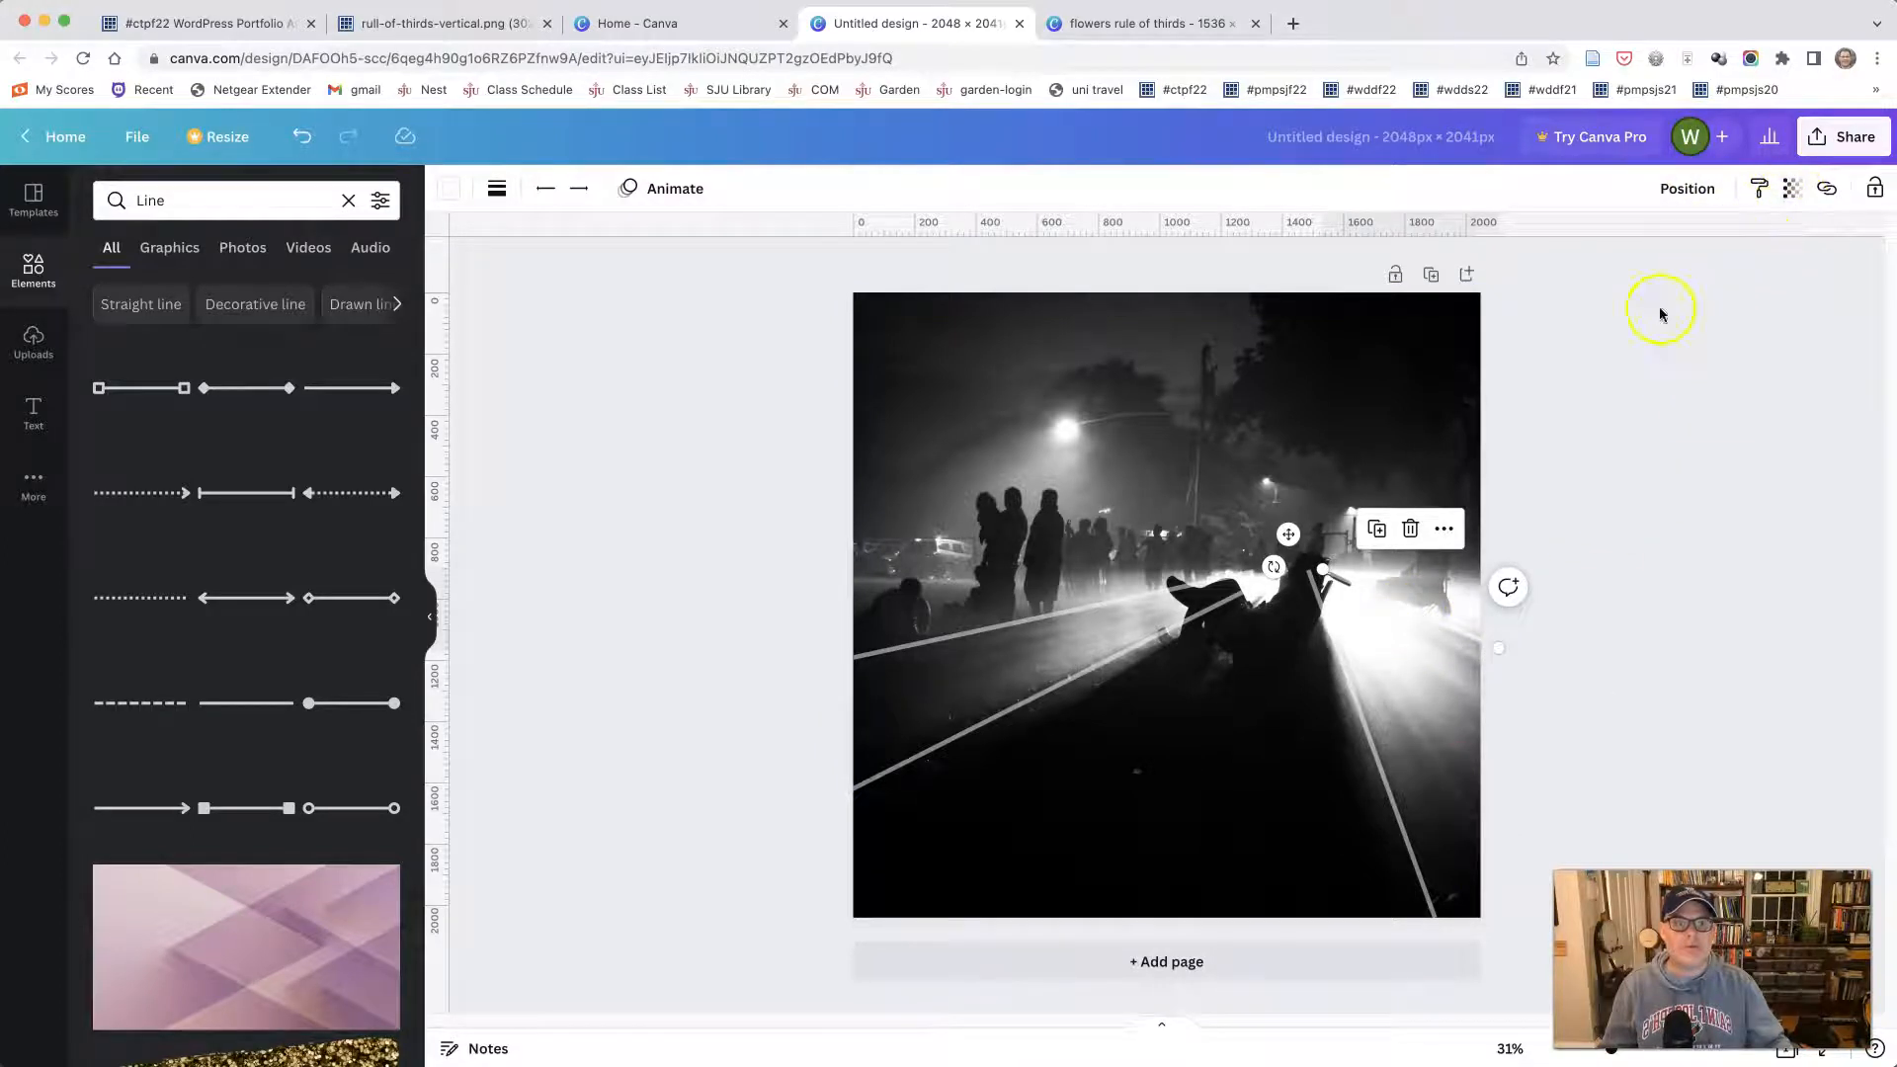
click(1794, 190)
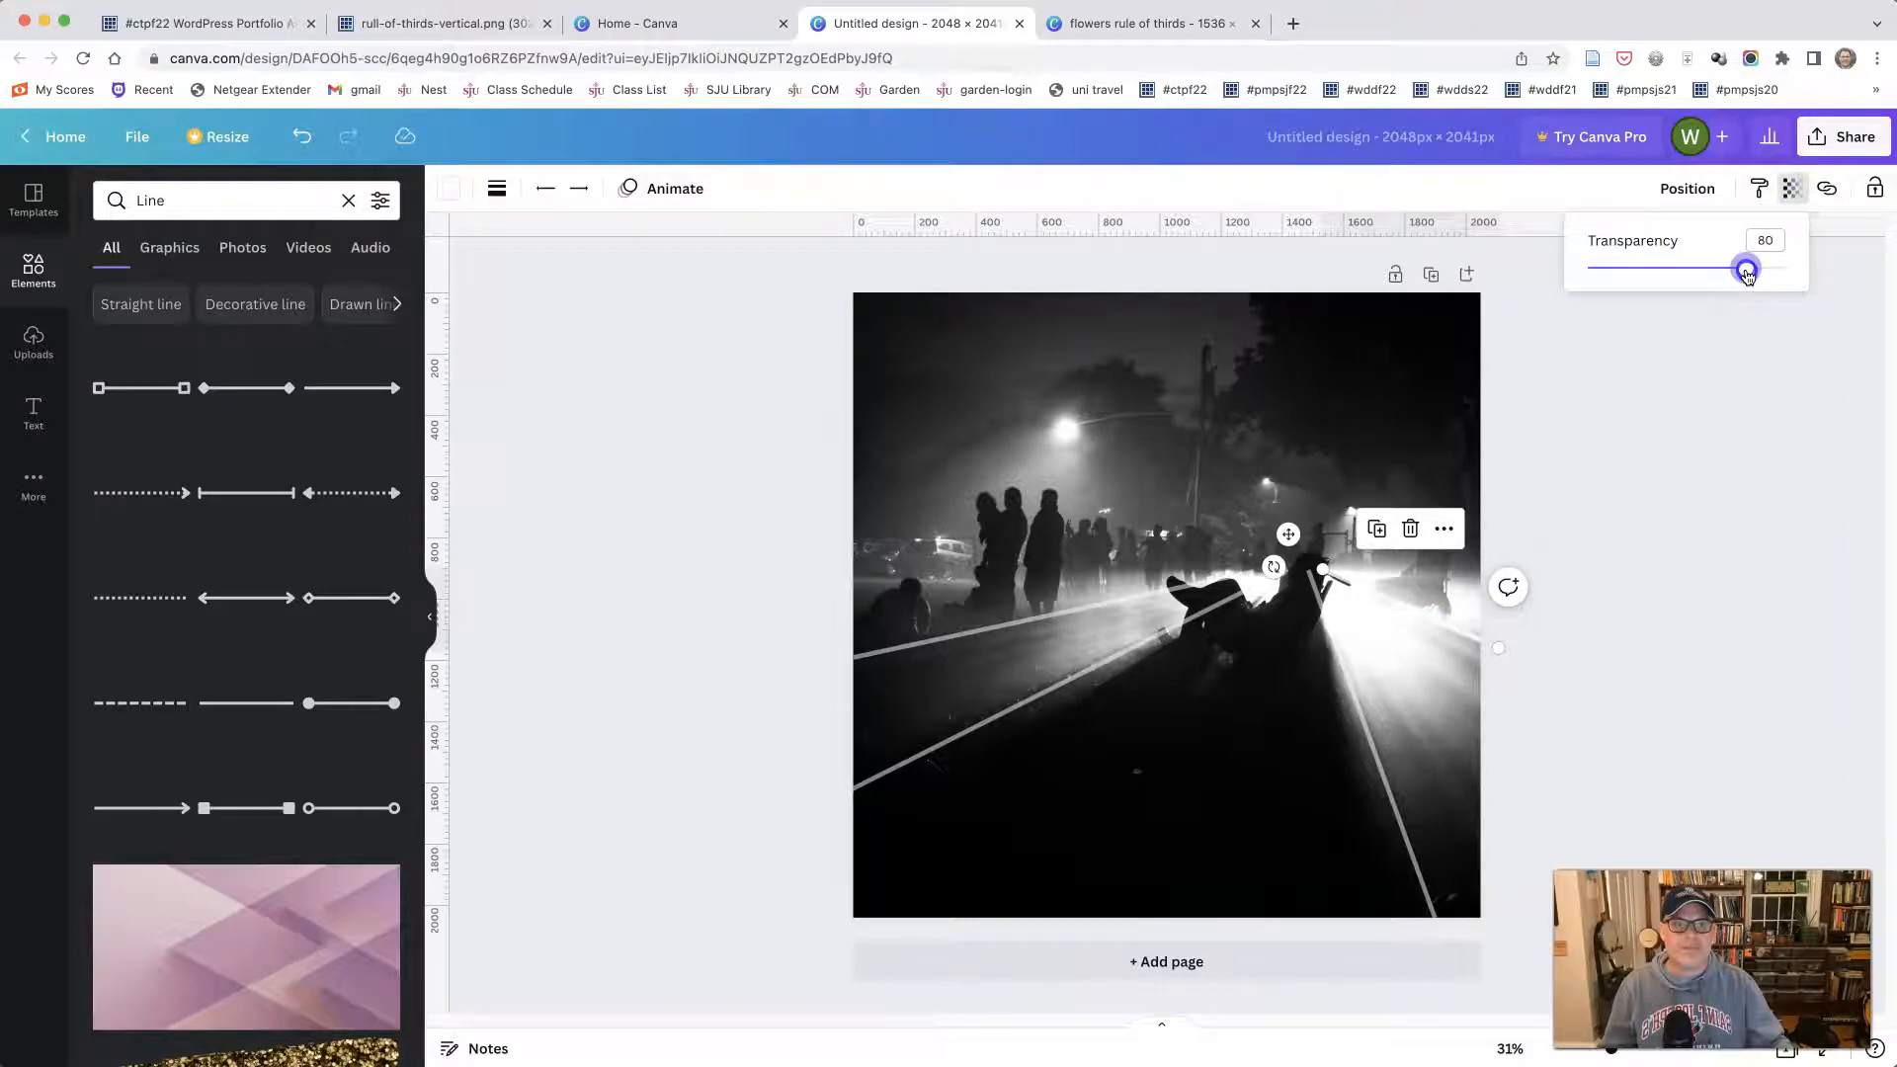
click(1732, 395)
- Adjust the upper ends of the two lines right of the reclining figure so they start just clear of the silhouette
click(1388, 706)
click(1352, 662)
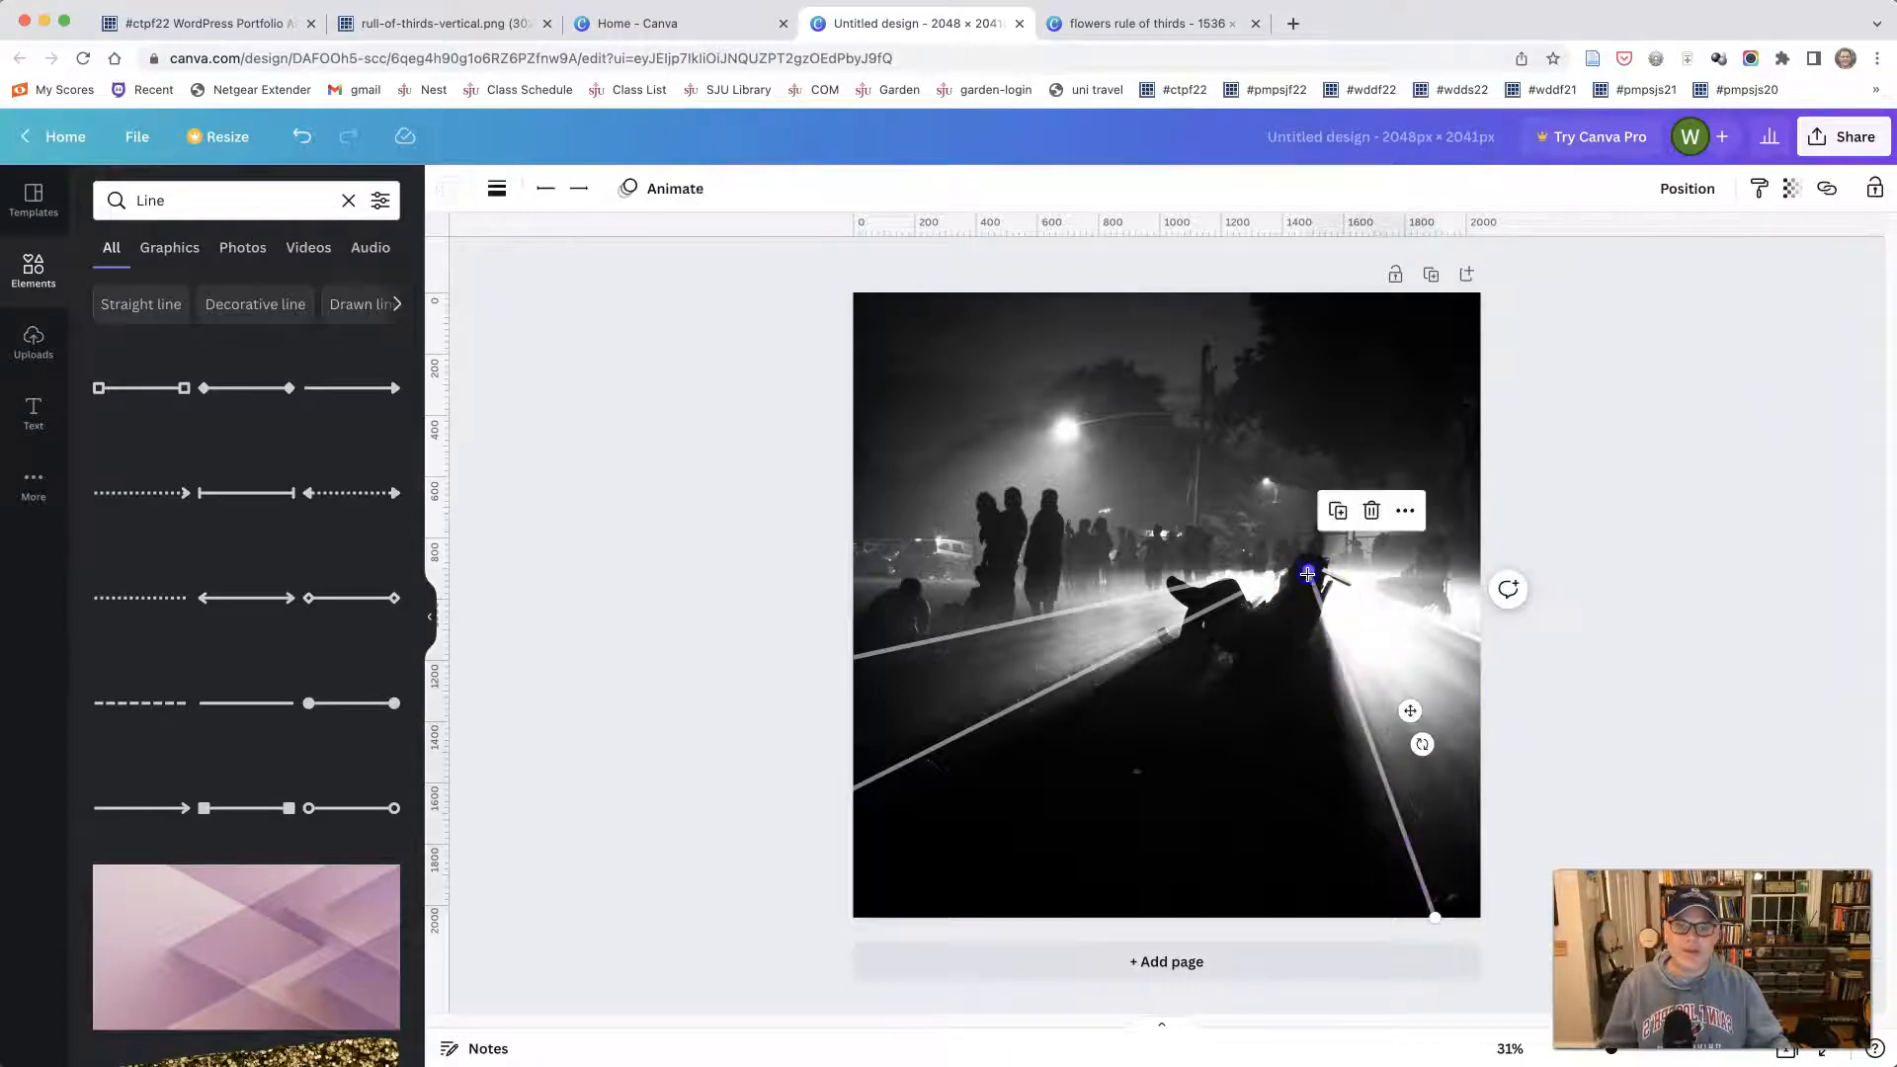
drag(1307, 573, 1322, 611)
click(1473, 745)
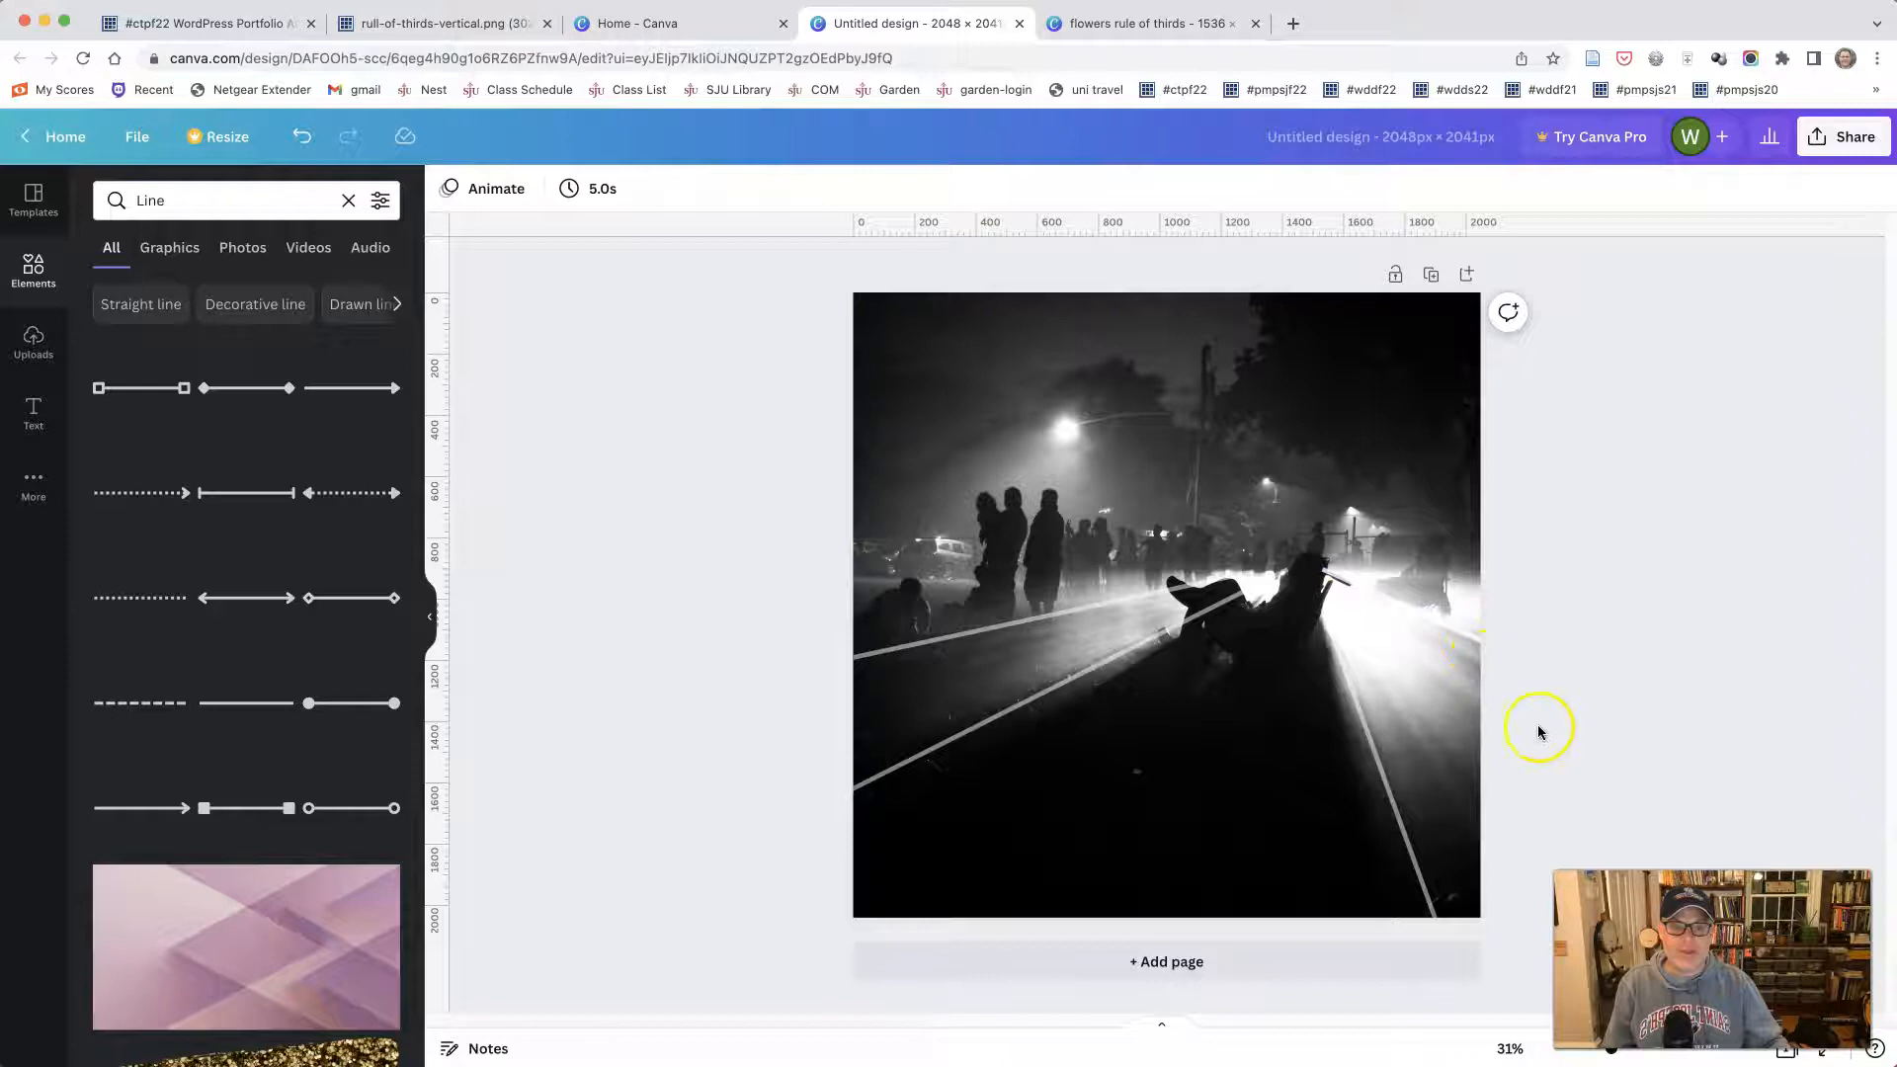
click(1330, 576)
drag(1330, 574, 1342, 579)
click(1580, 604)
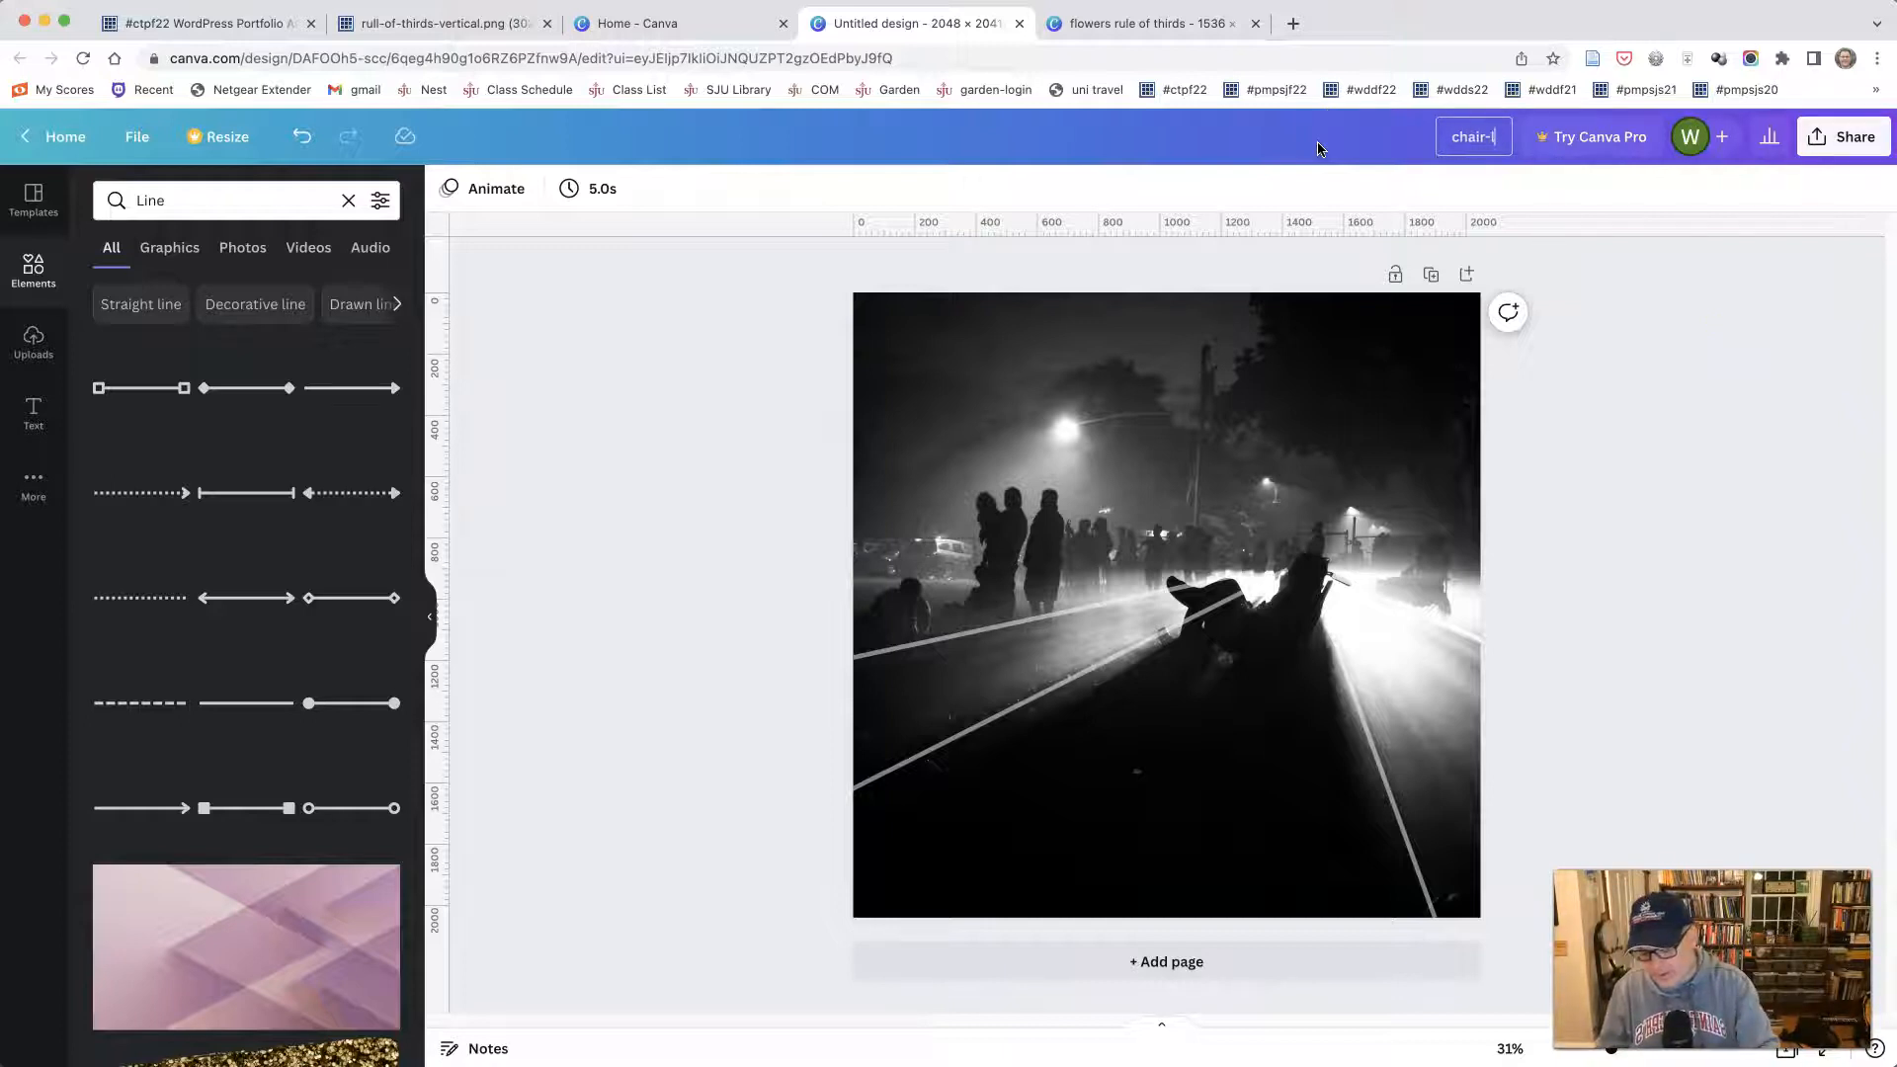
- Name the design chair-lines and download it as a PNG
text(s)
click(1823, 161)
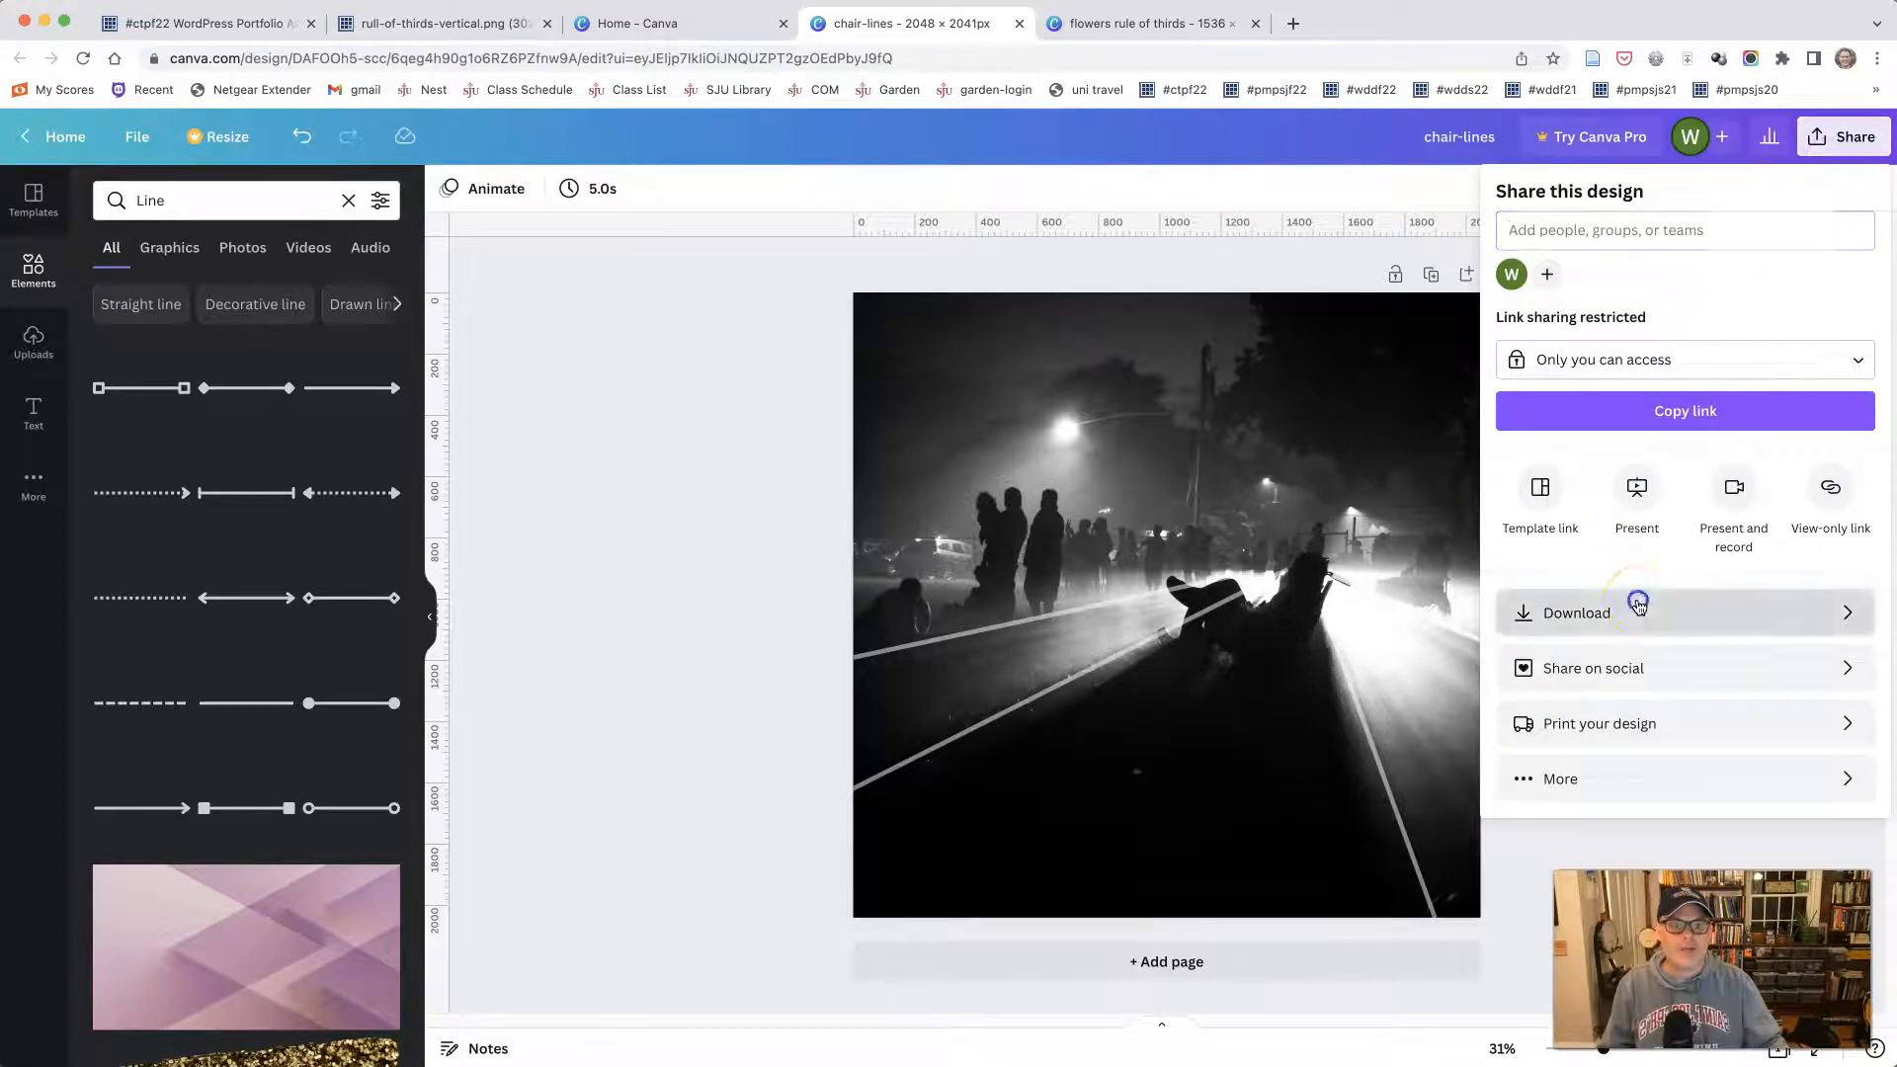
click(1637, 605)
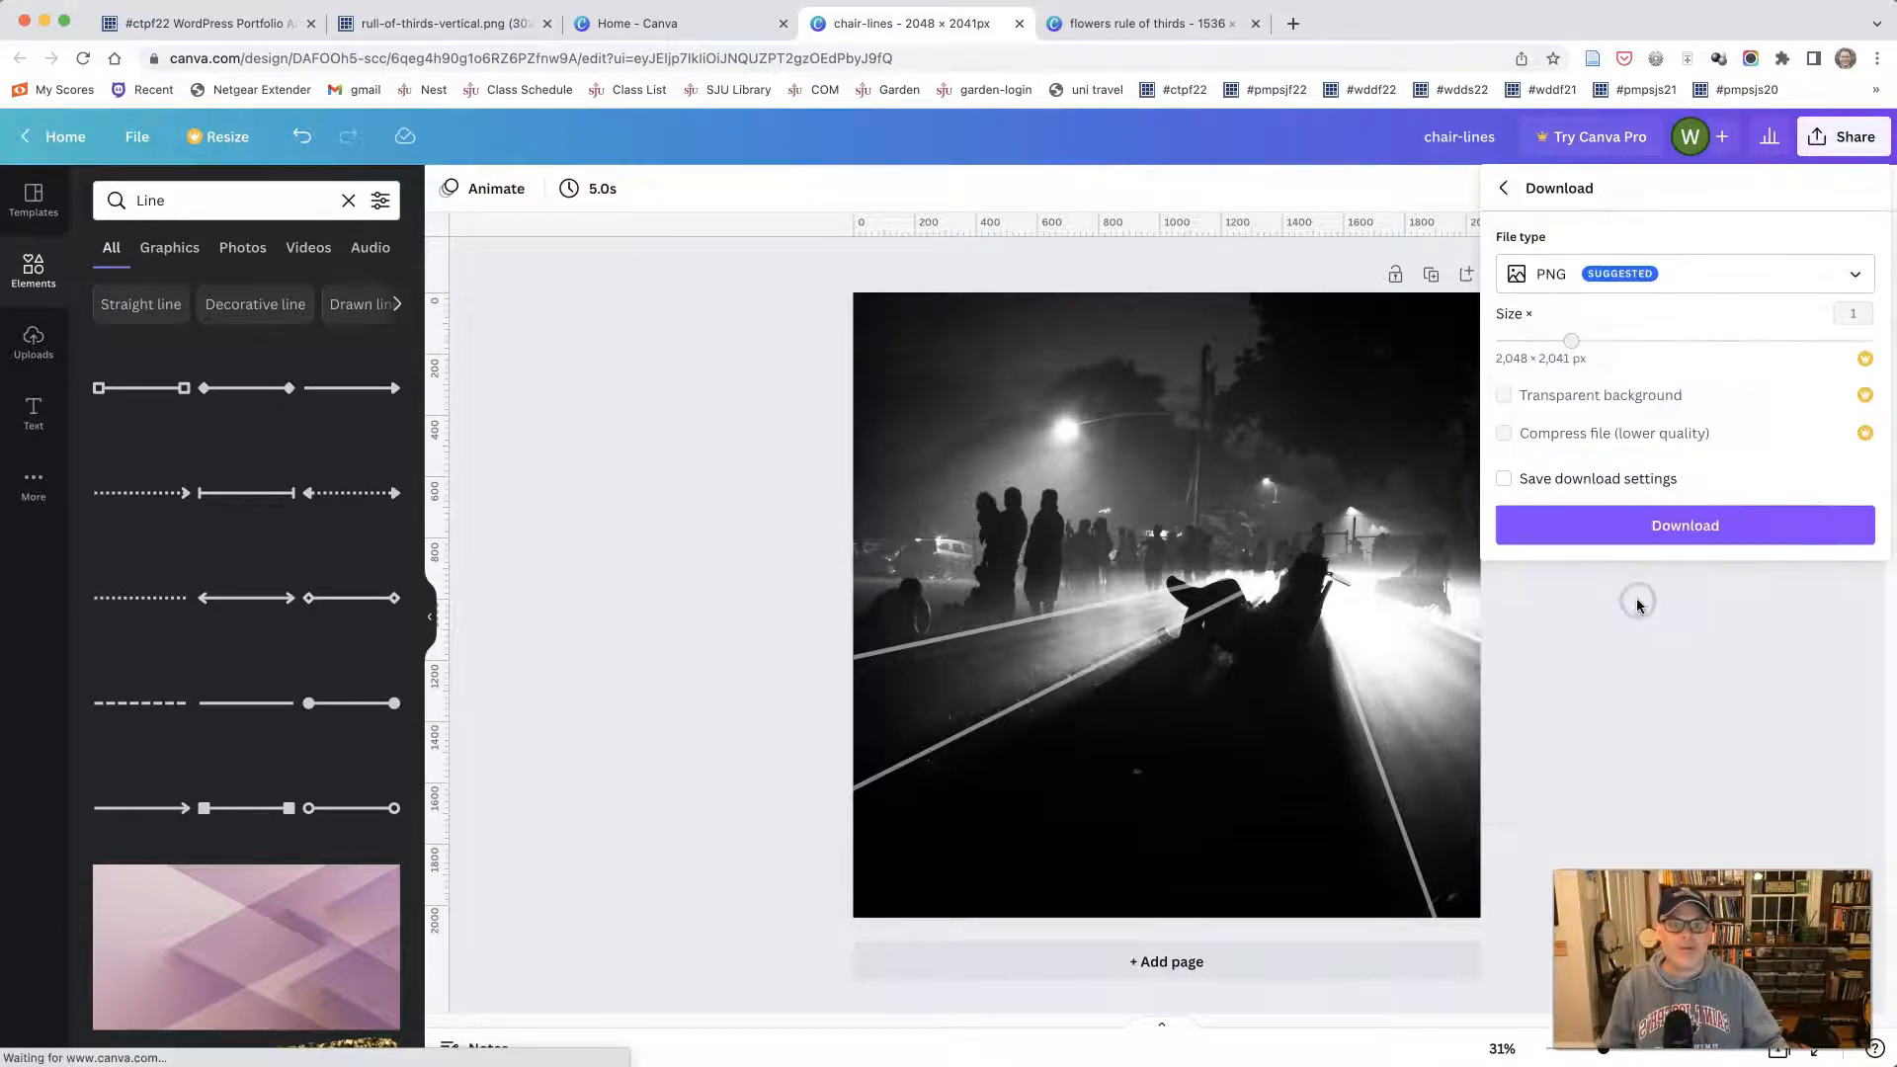
click(1652, 525)
click(1268, 721)
click(1027, 886)
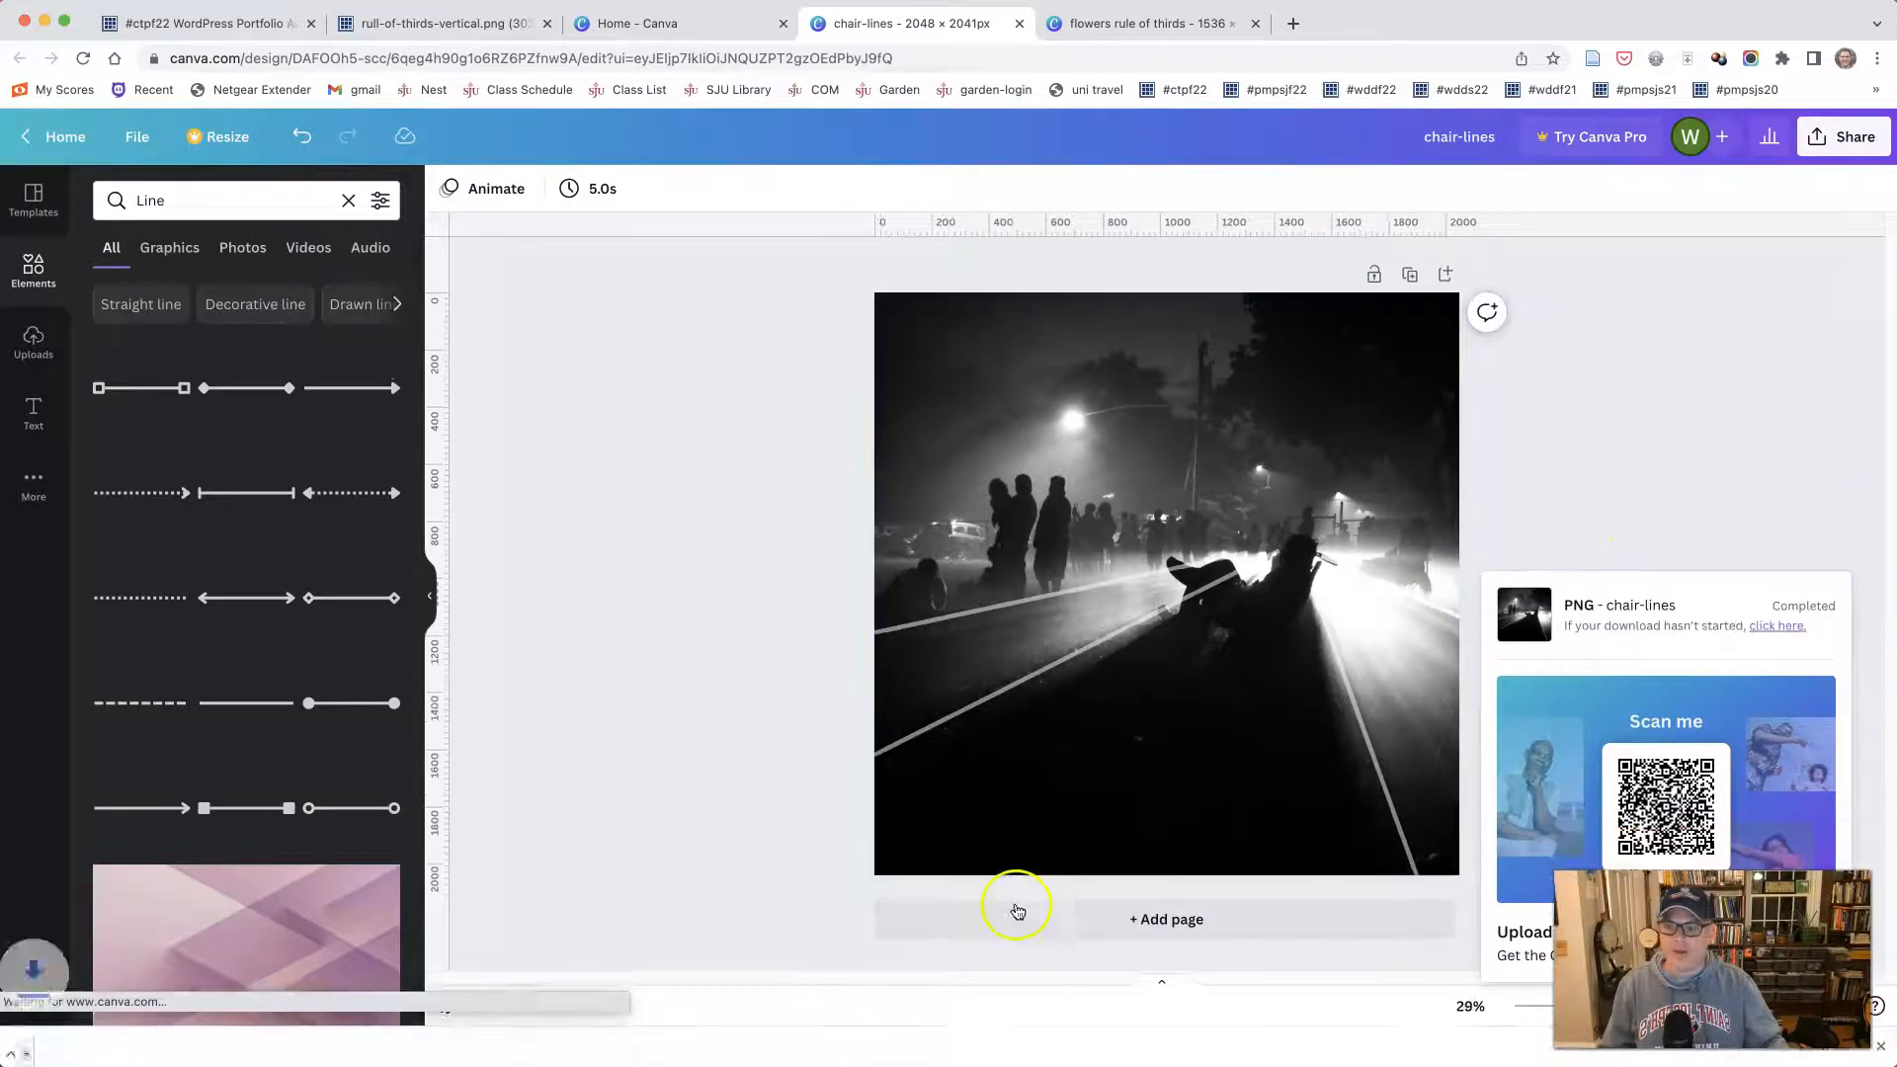
- Show chair-lines.png in the Downloads folder and move it into the photos folder
click(210, 1047)
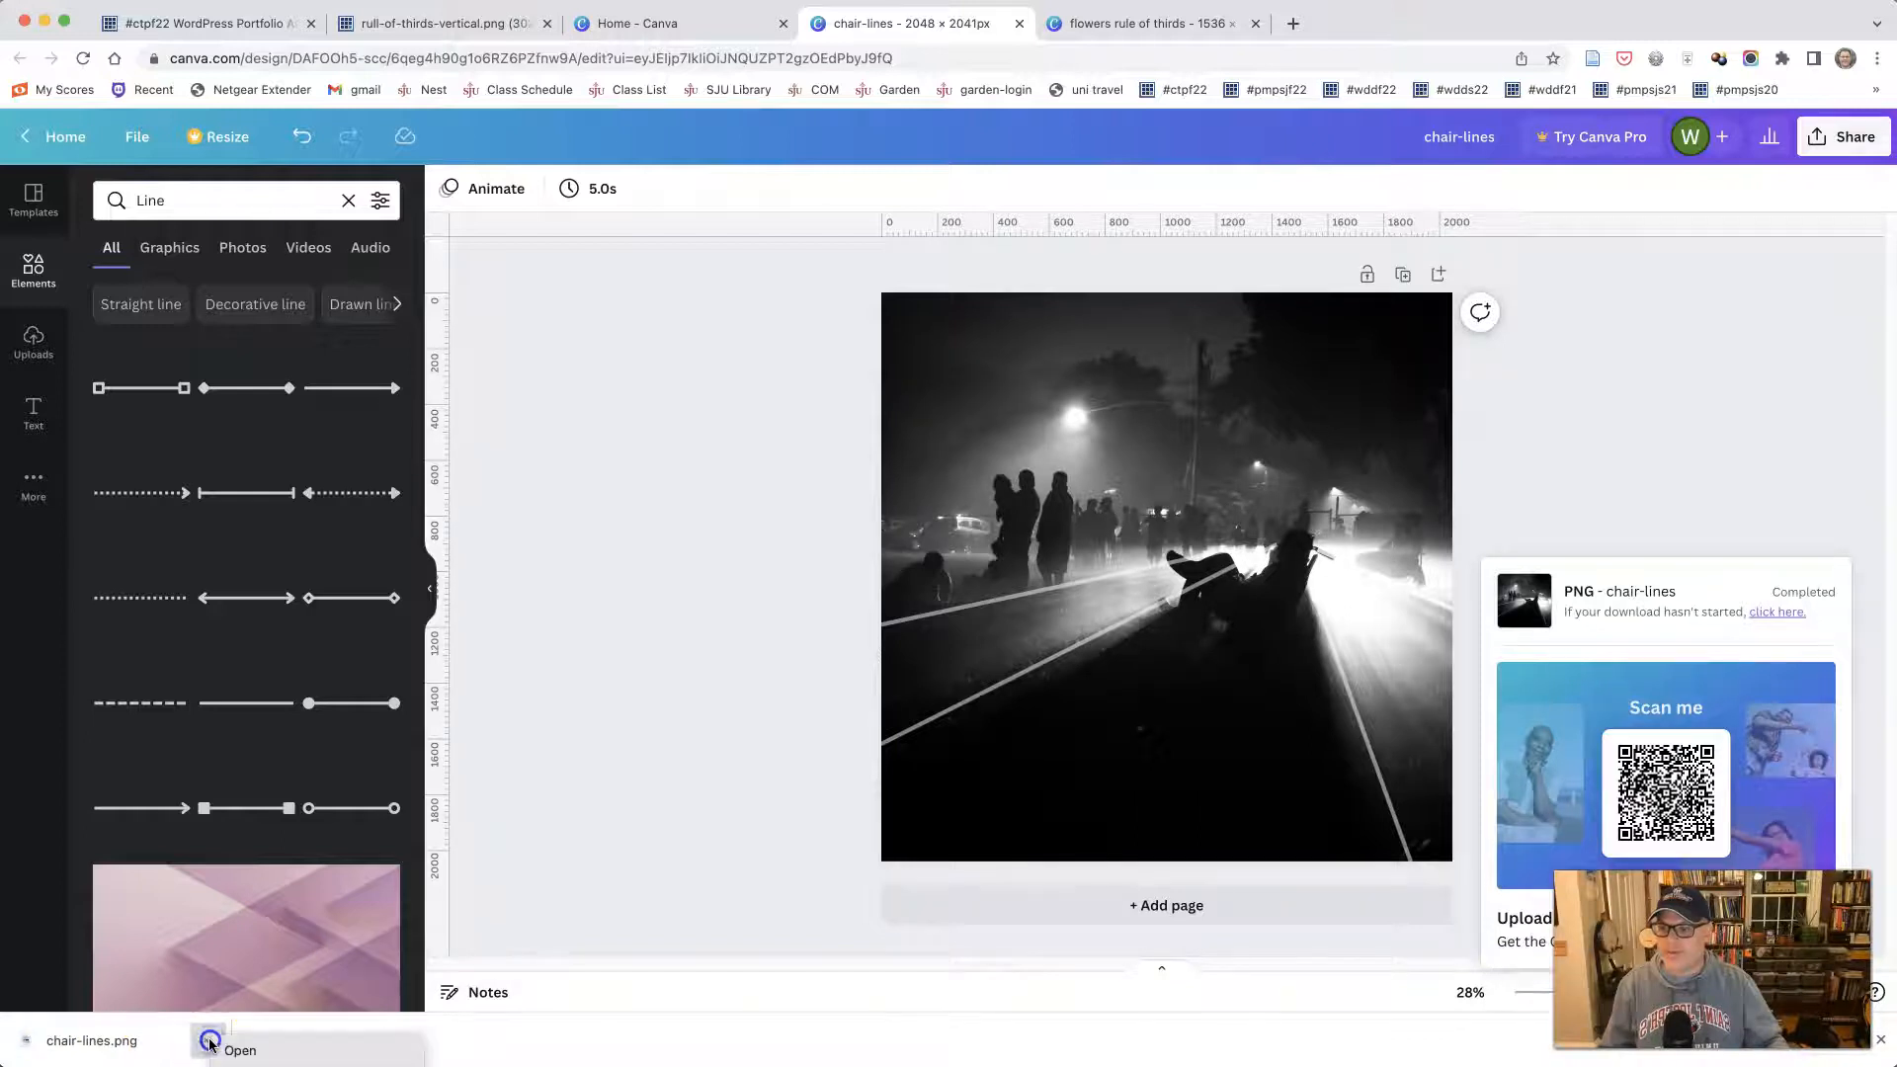
click(247, 1047)
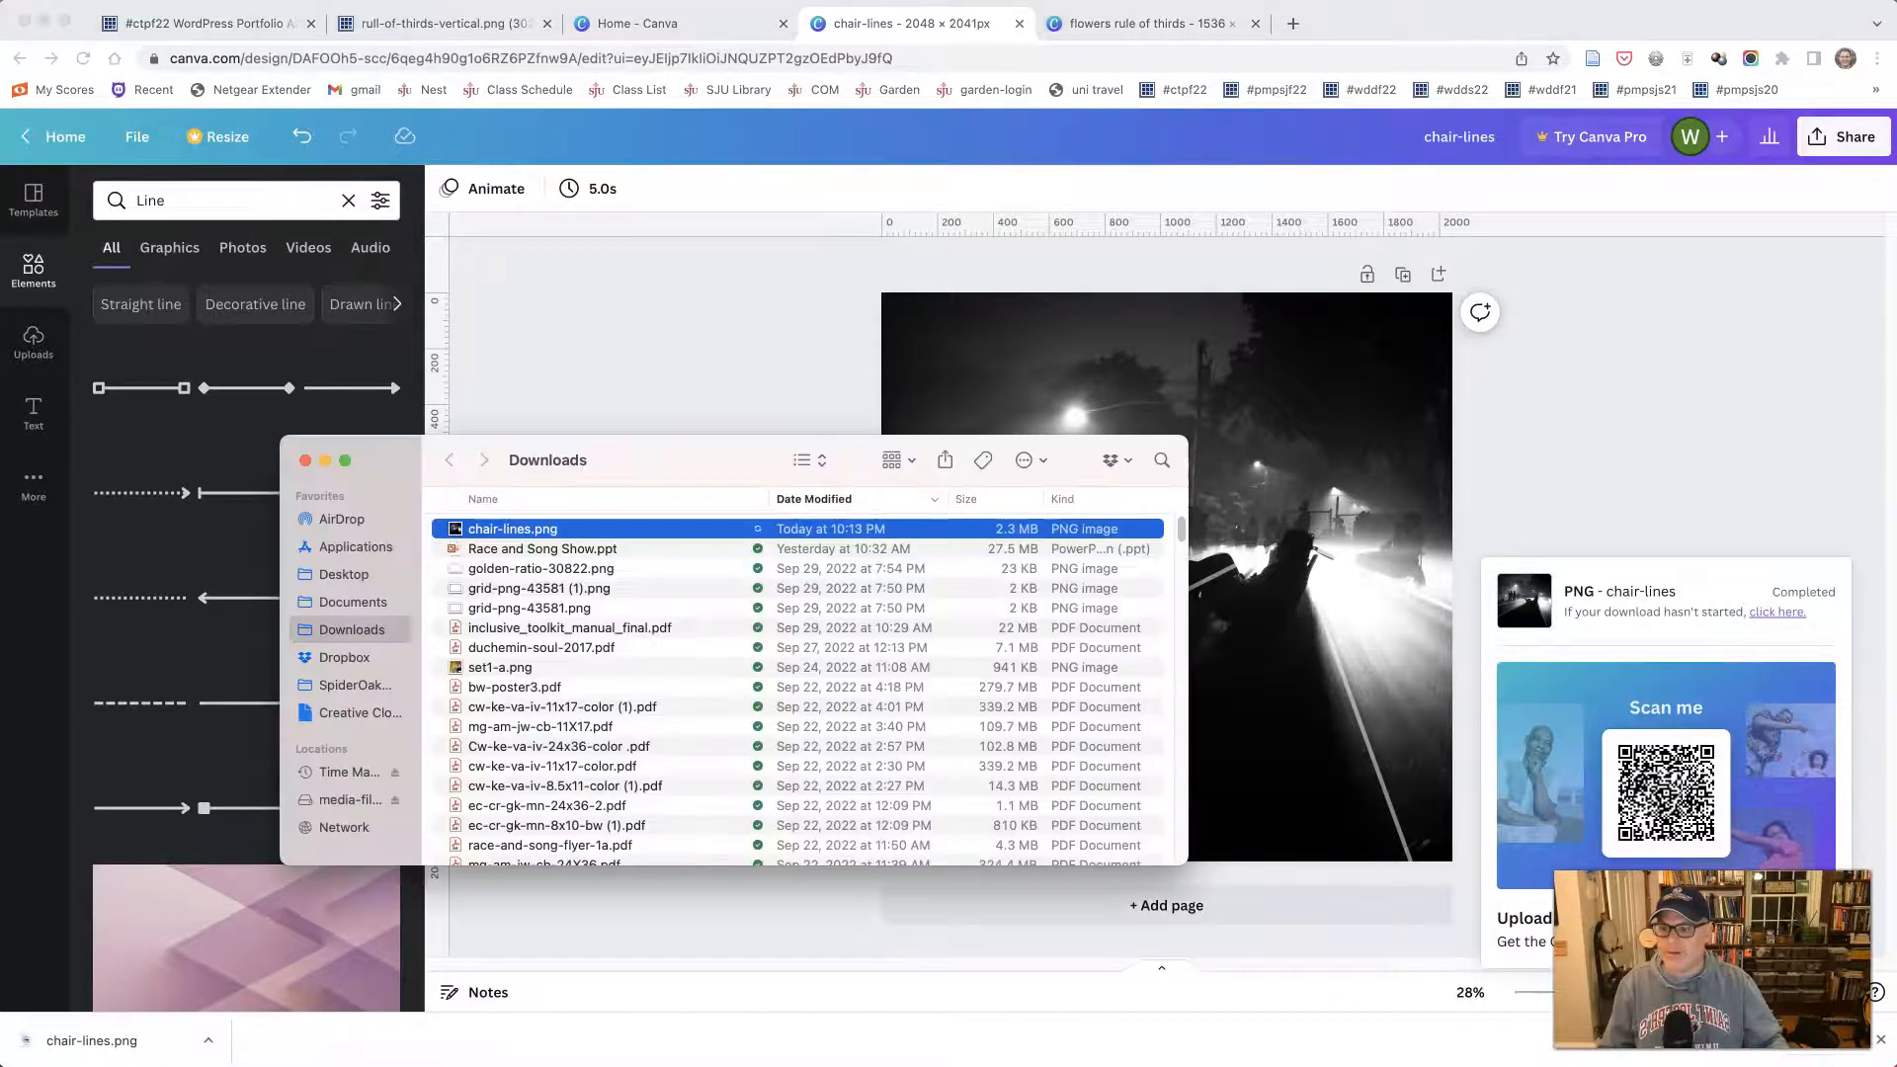
drag(474, 530, 608, 412)
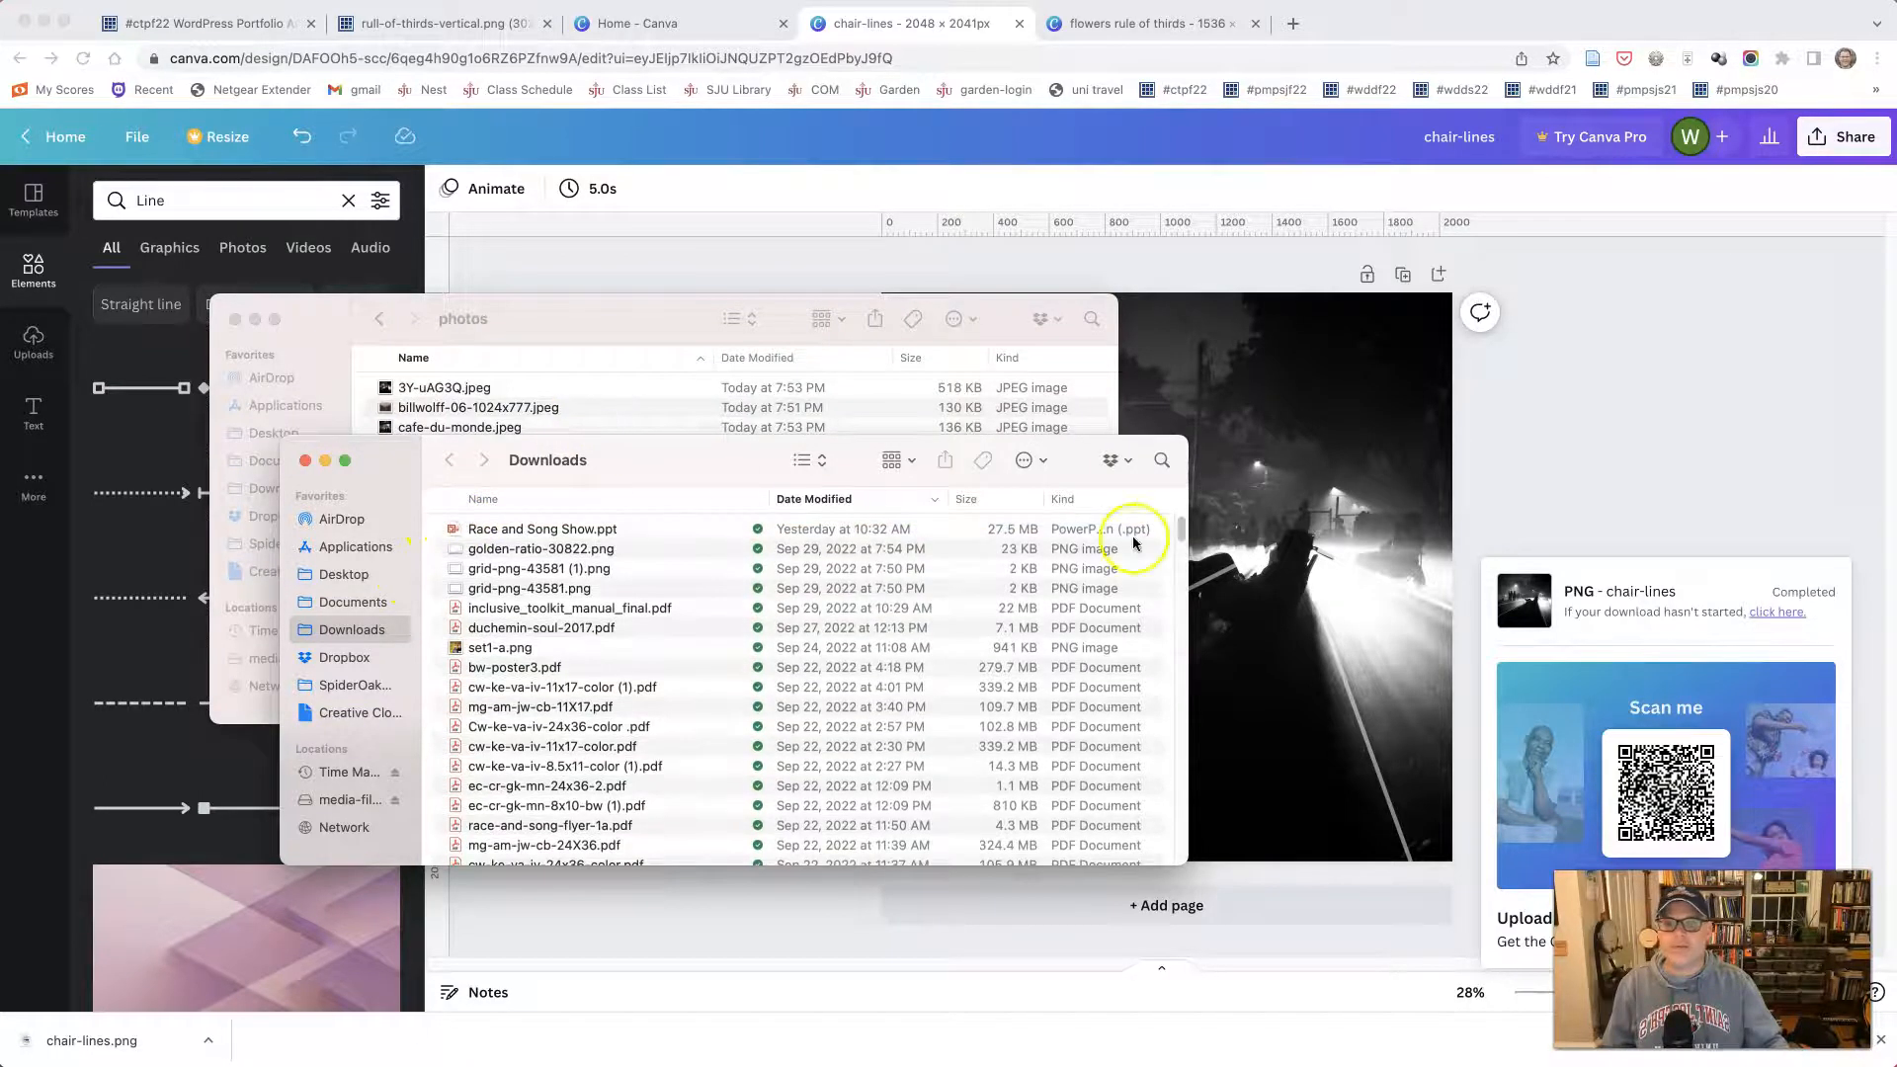
click(1365, 387)
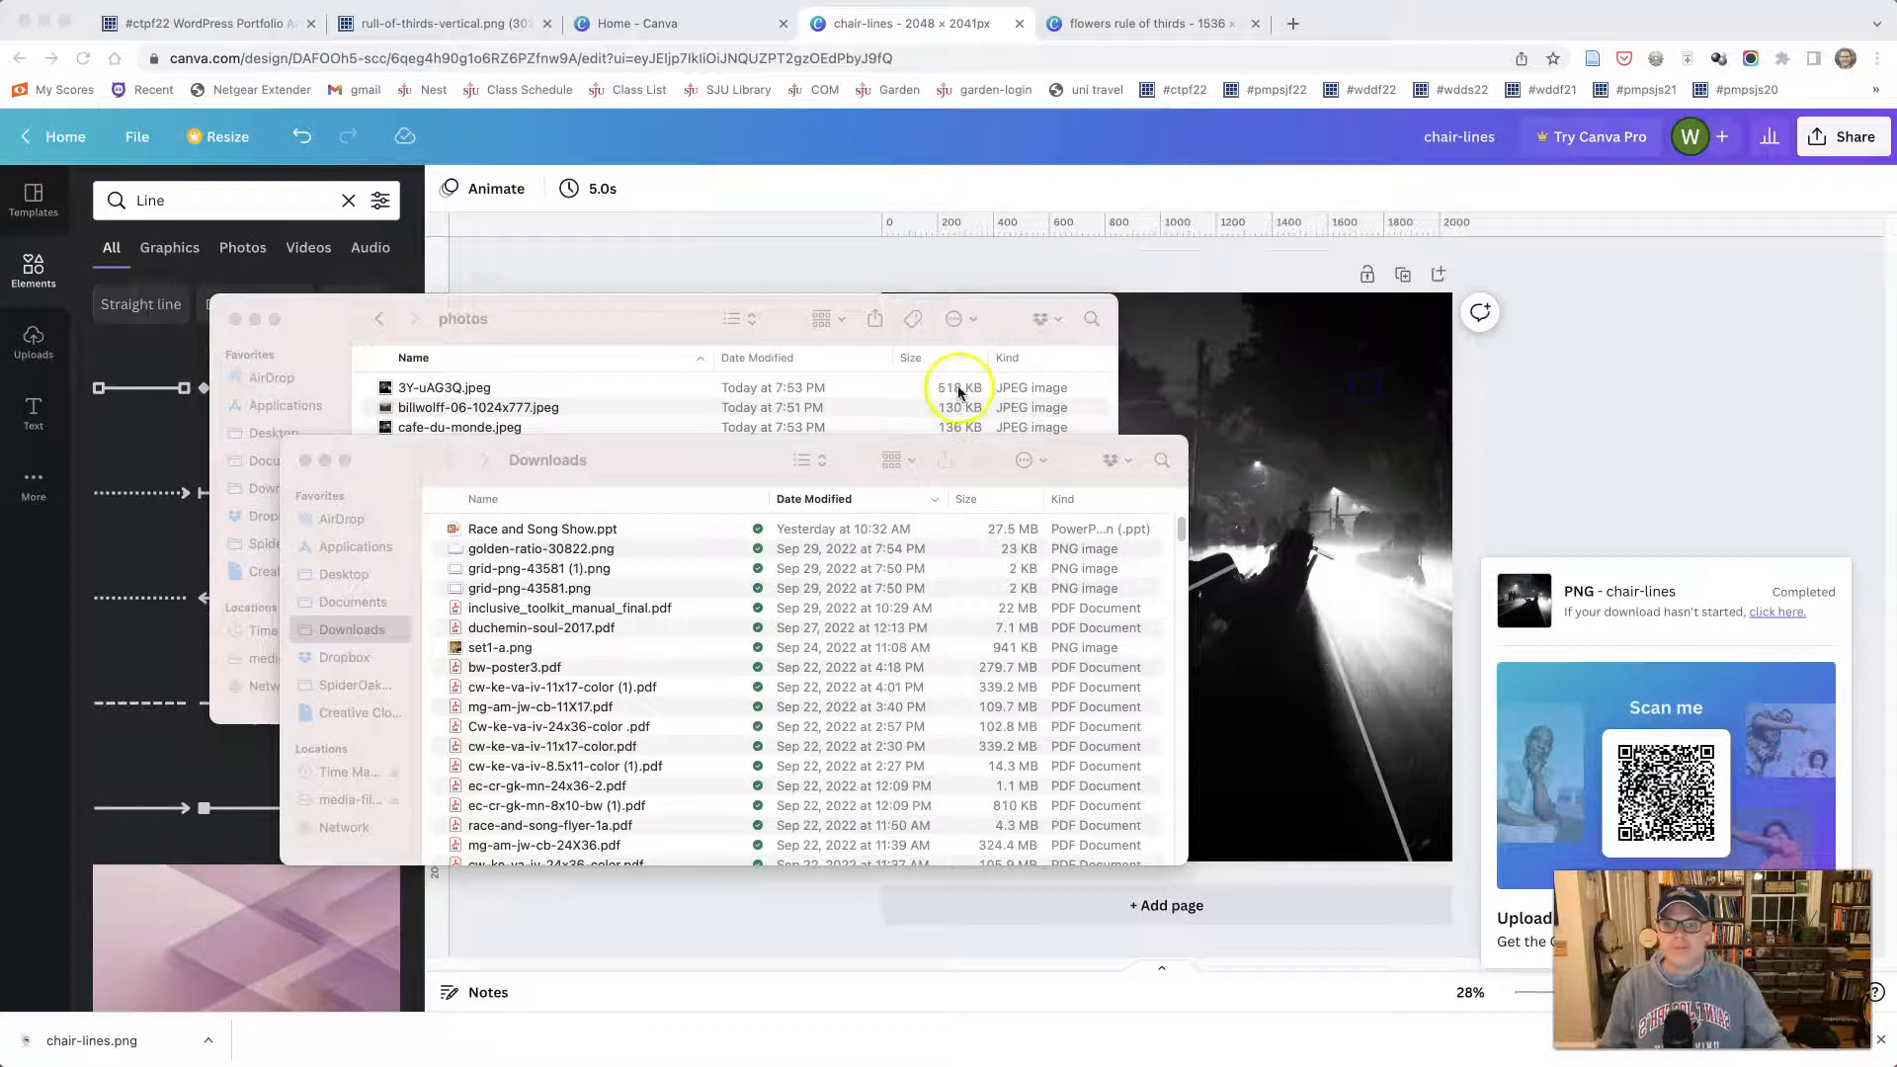
click(564, 298)
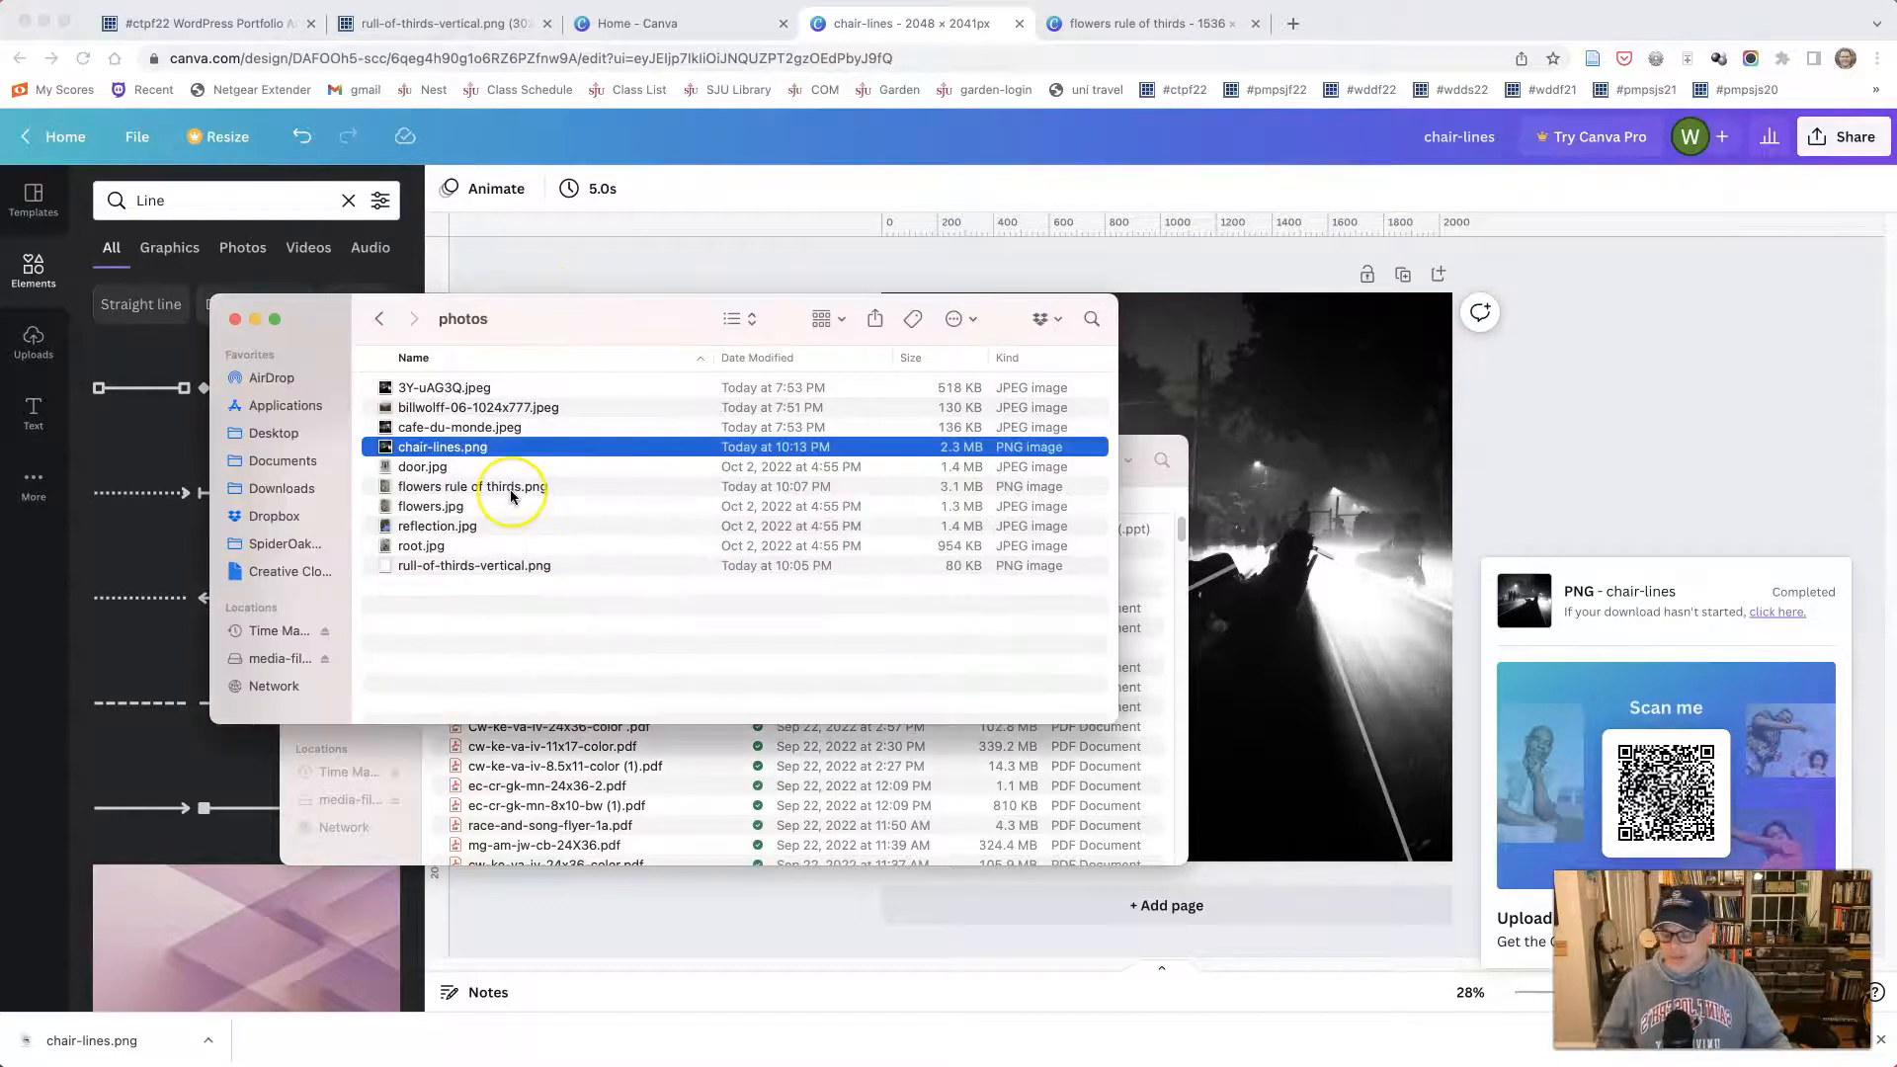
- Preview chair-lines.png in the photos folder, close the preview, and return to the Canva design in the browser
key(space)
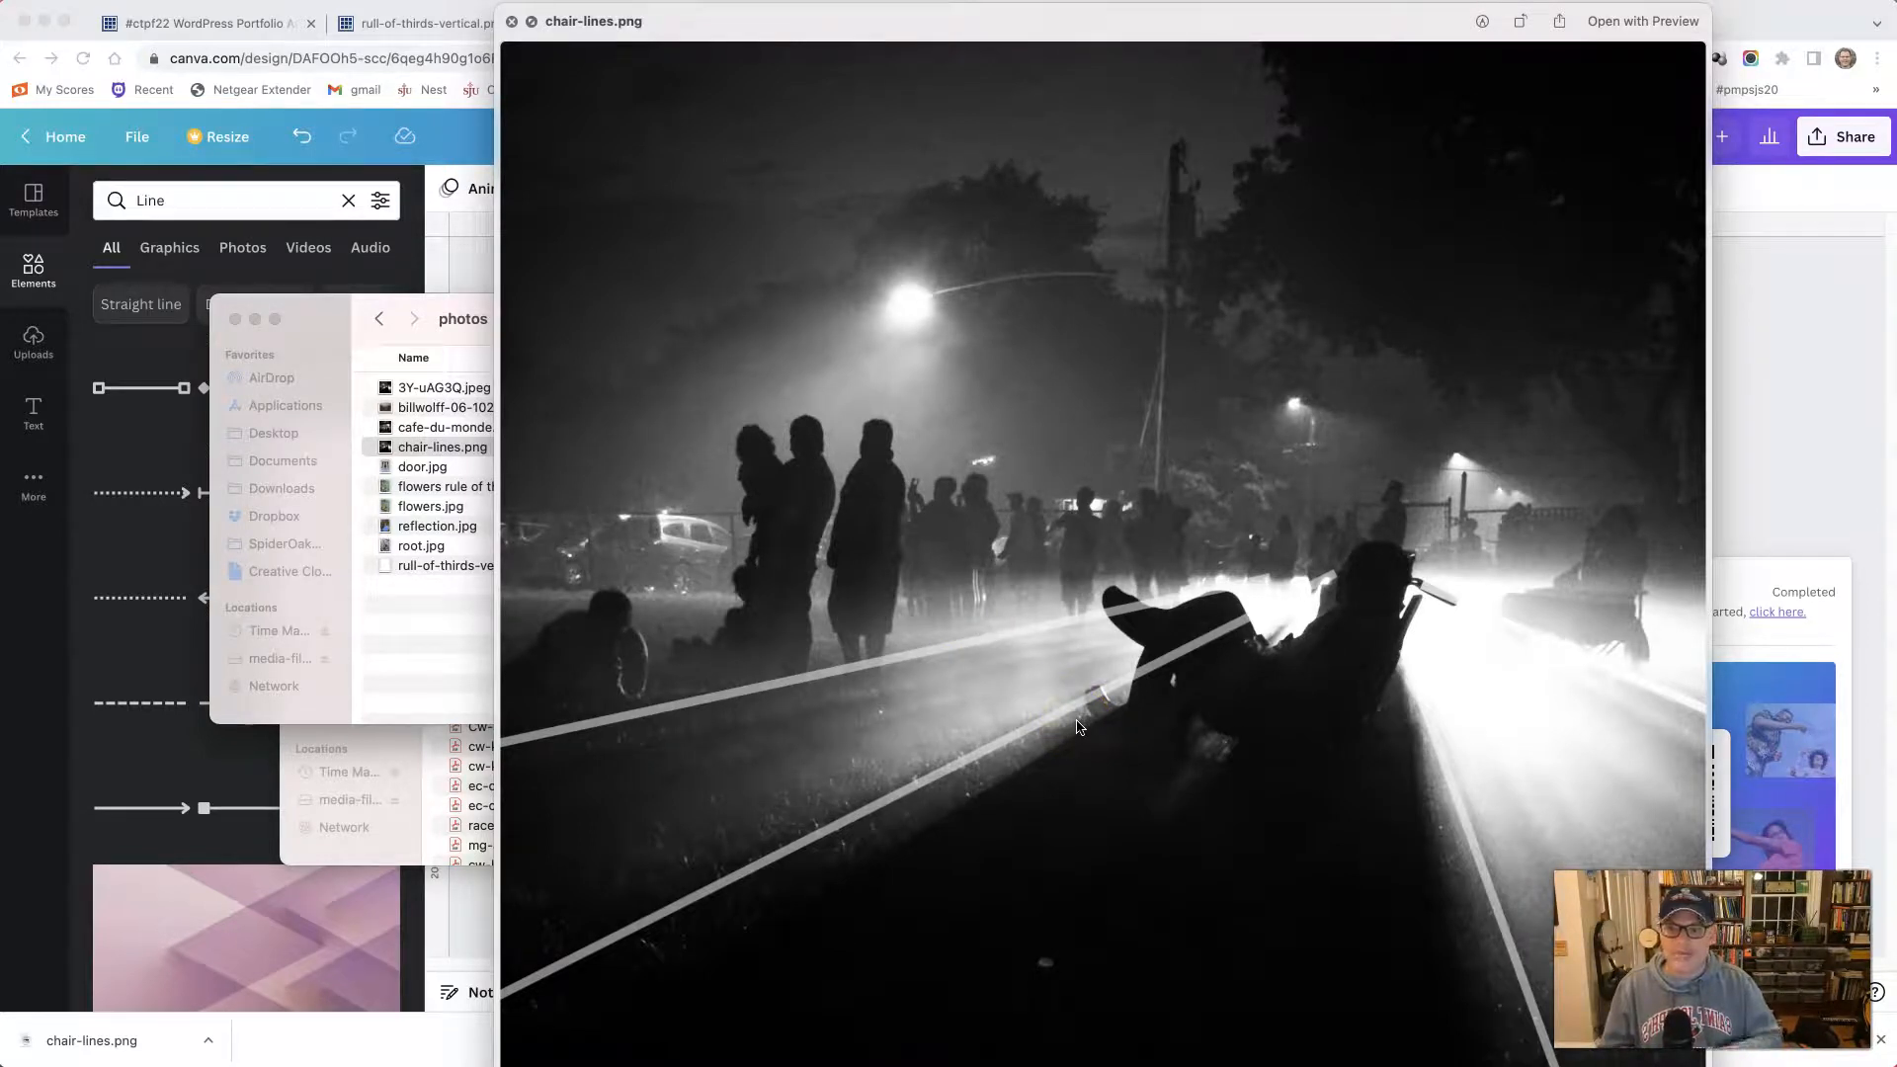
click(511, 24)
drag(541, 329, 621, 315)
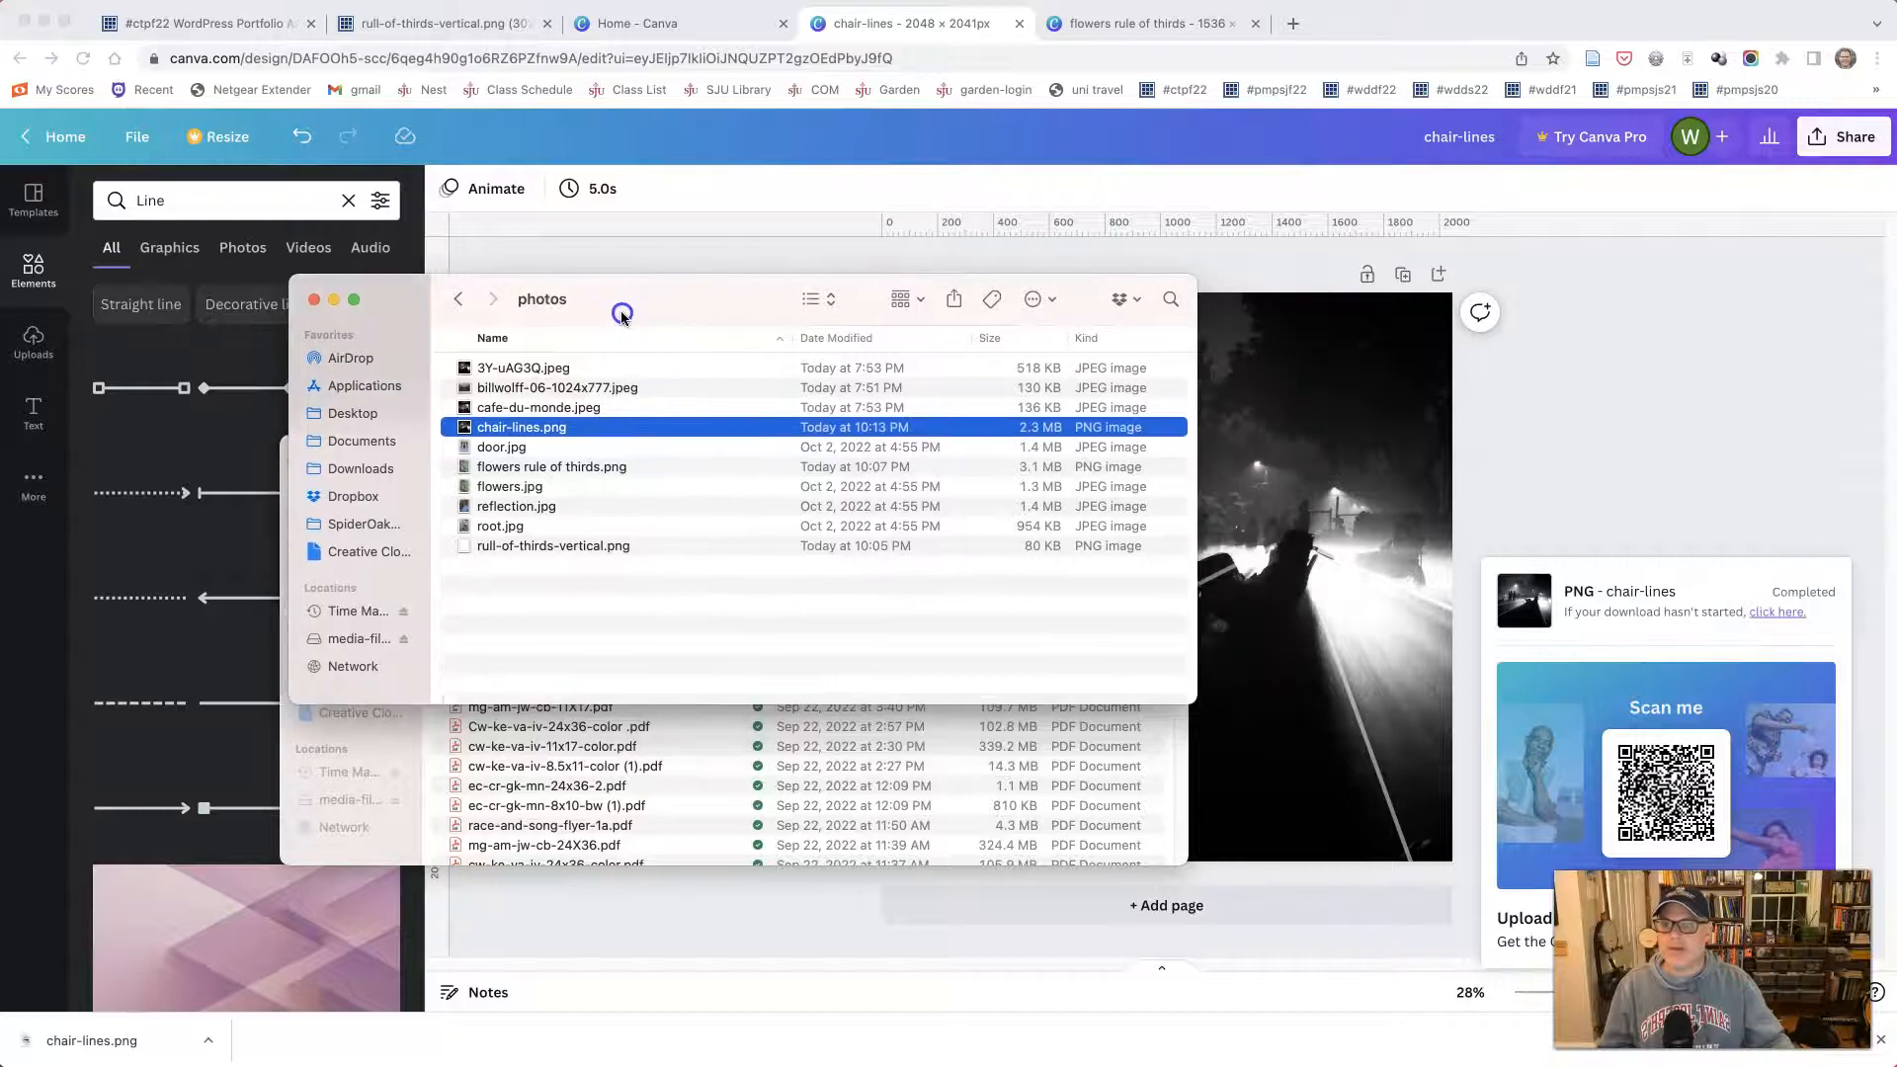
click(1325, 368)
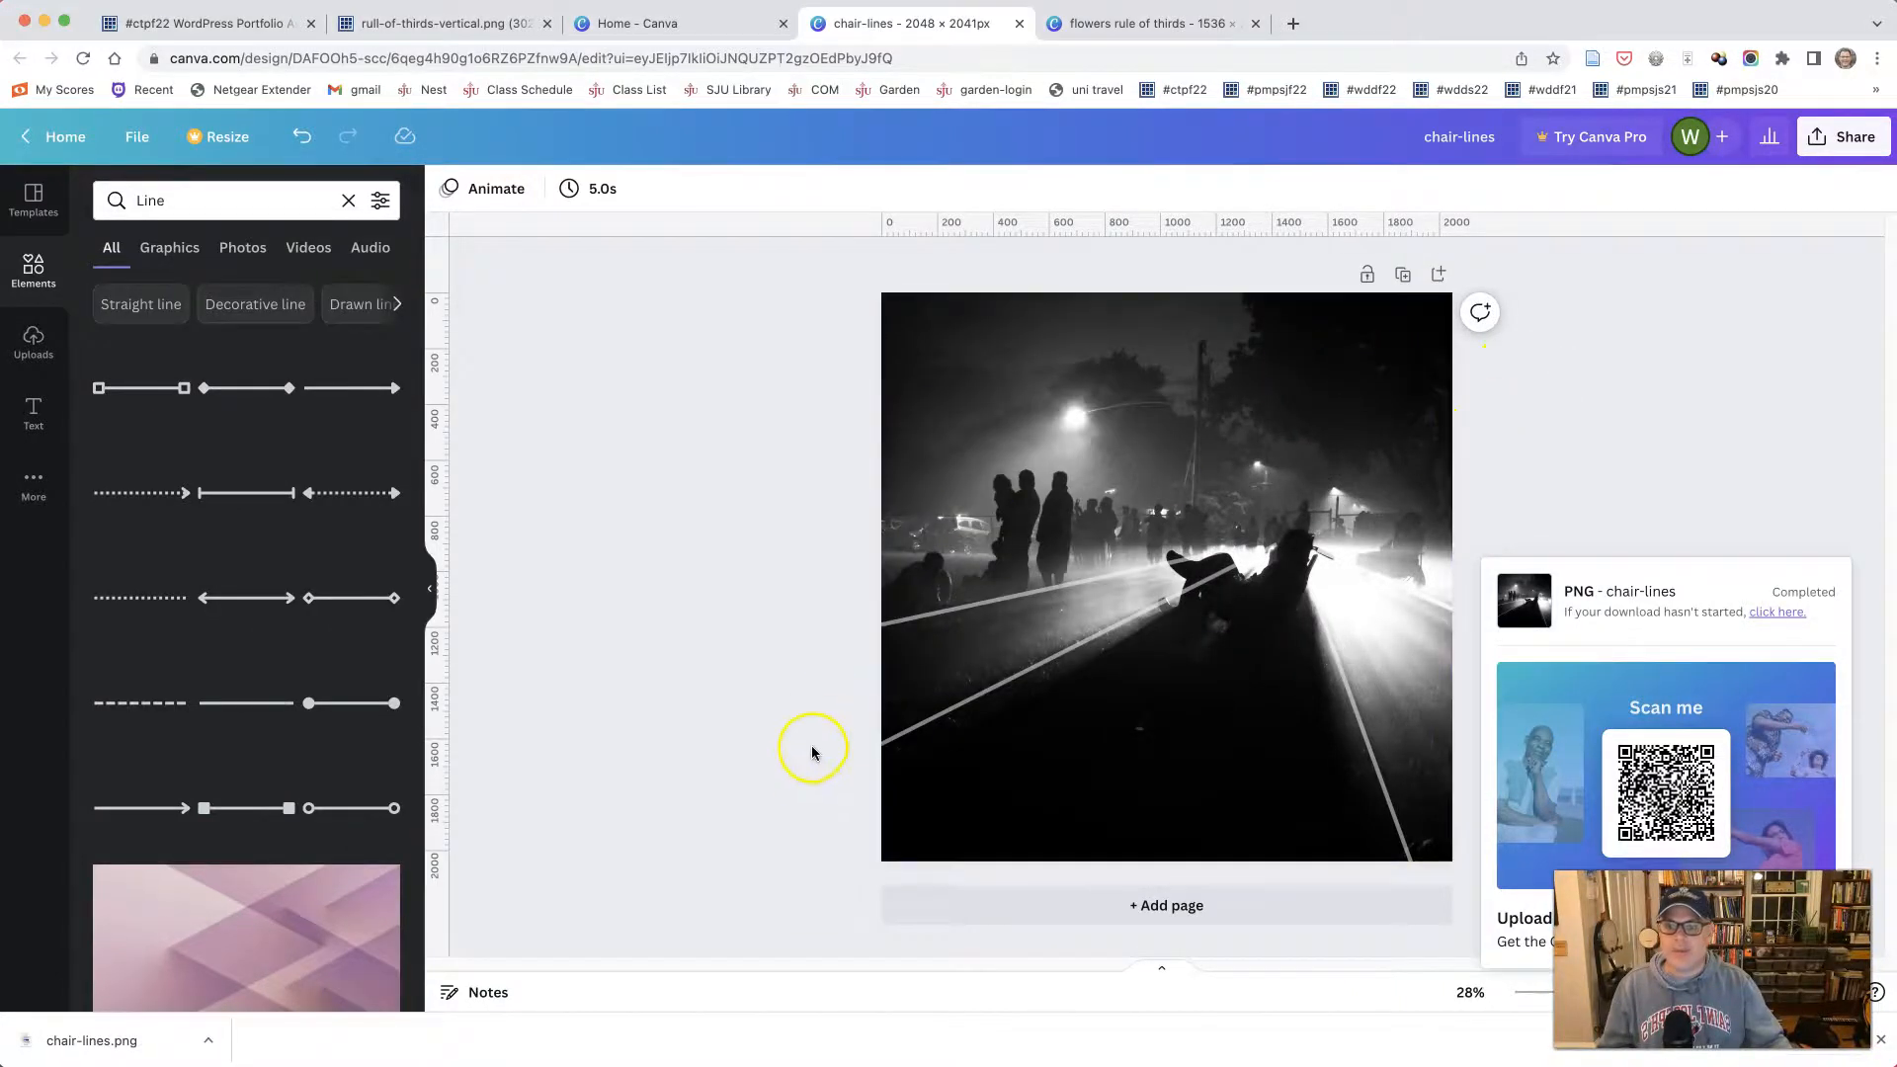
click(806, 770)
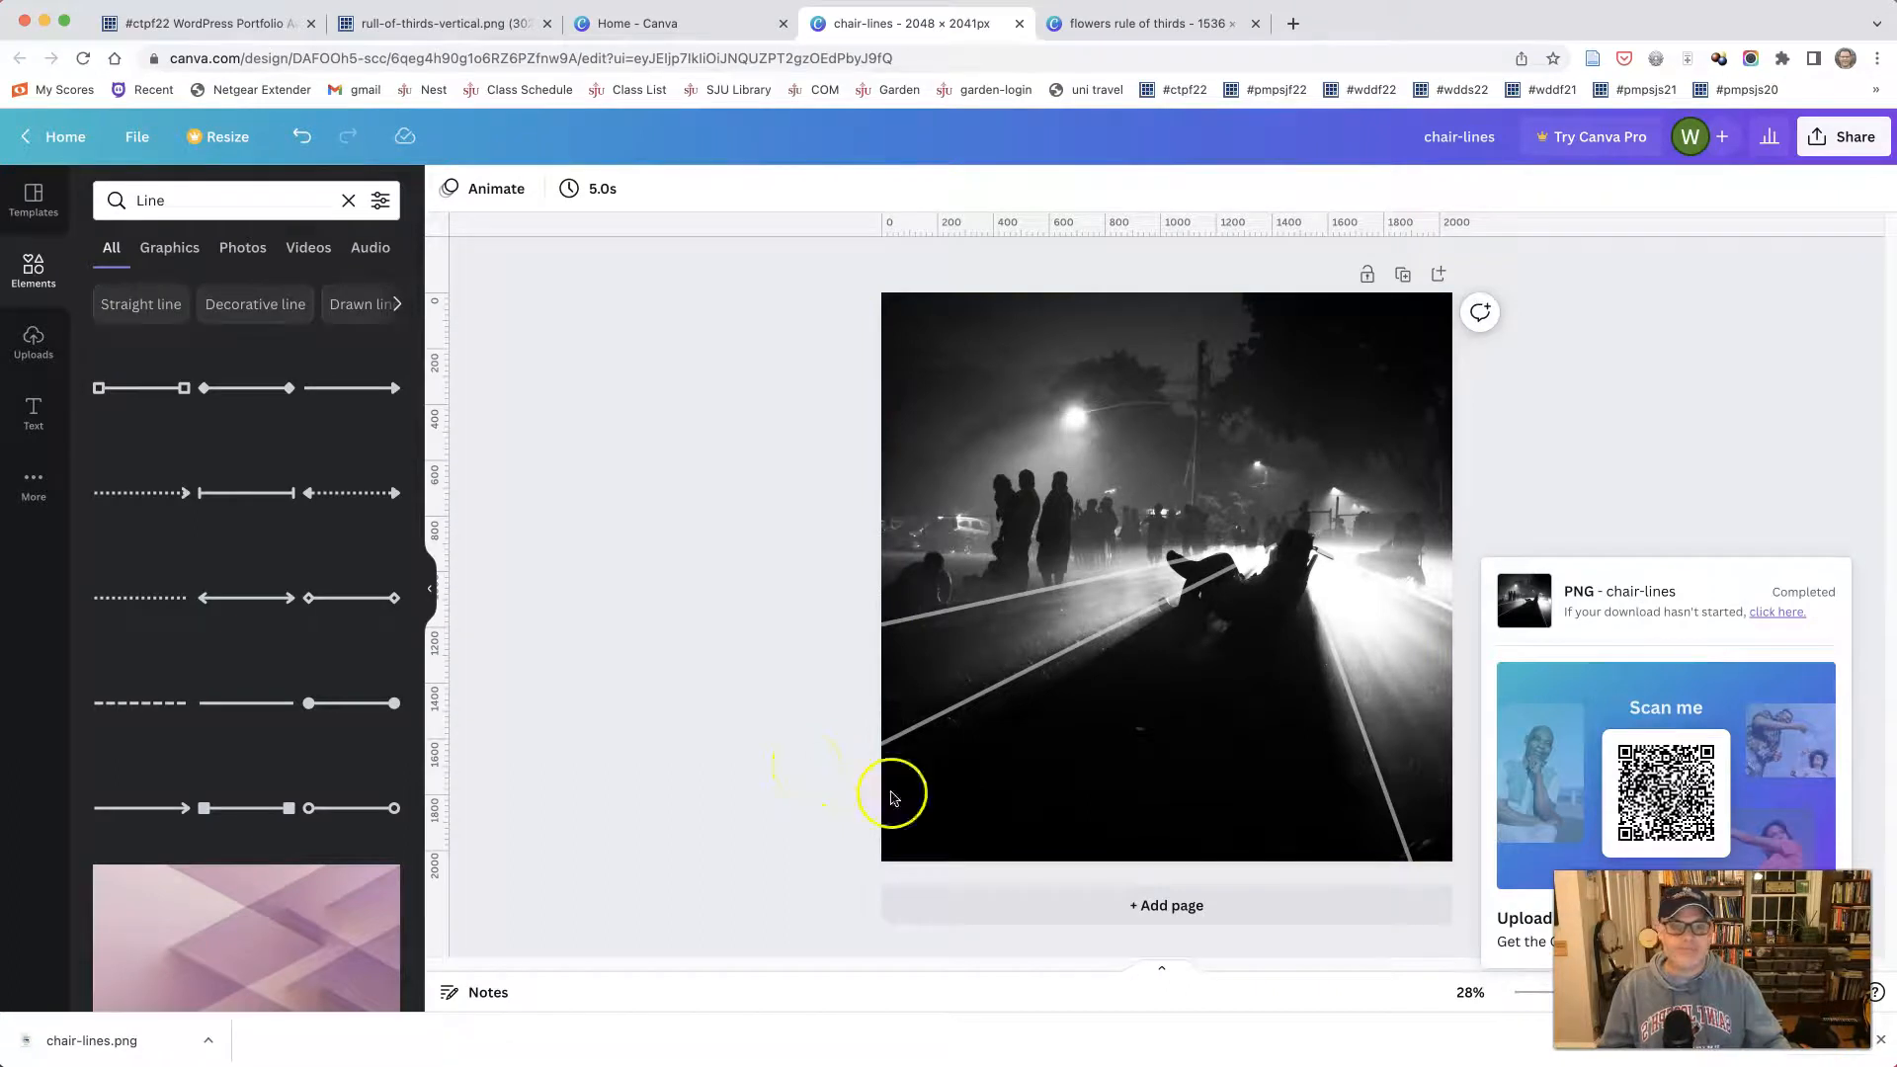
- Close the old photo editor on Canva's home page, upload cafe-du-monde.jpeg from the photos folder, and use it in a new design
click(656, 30)
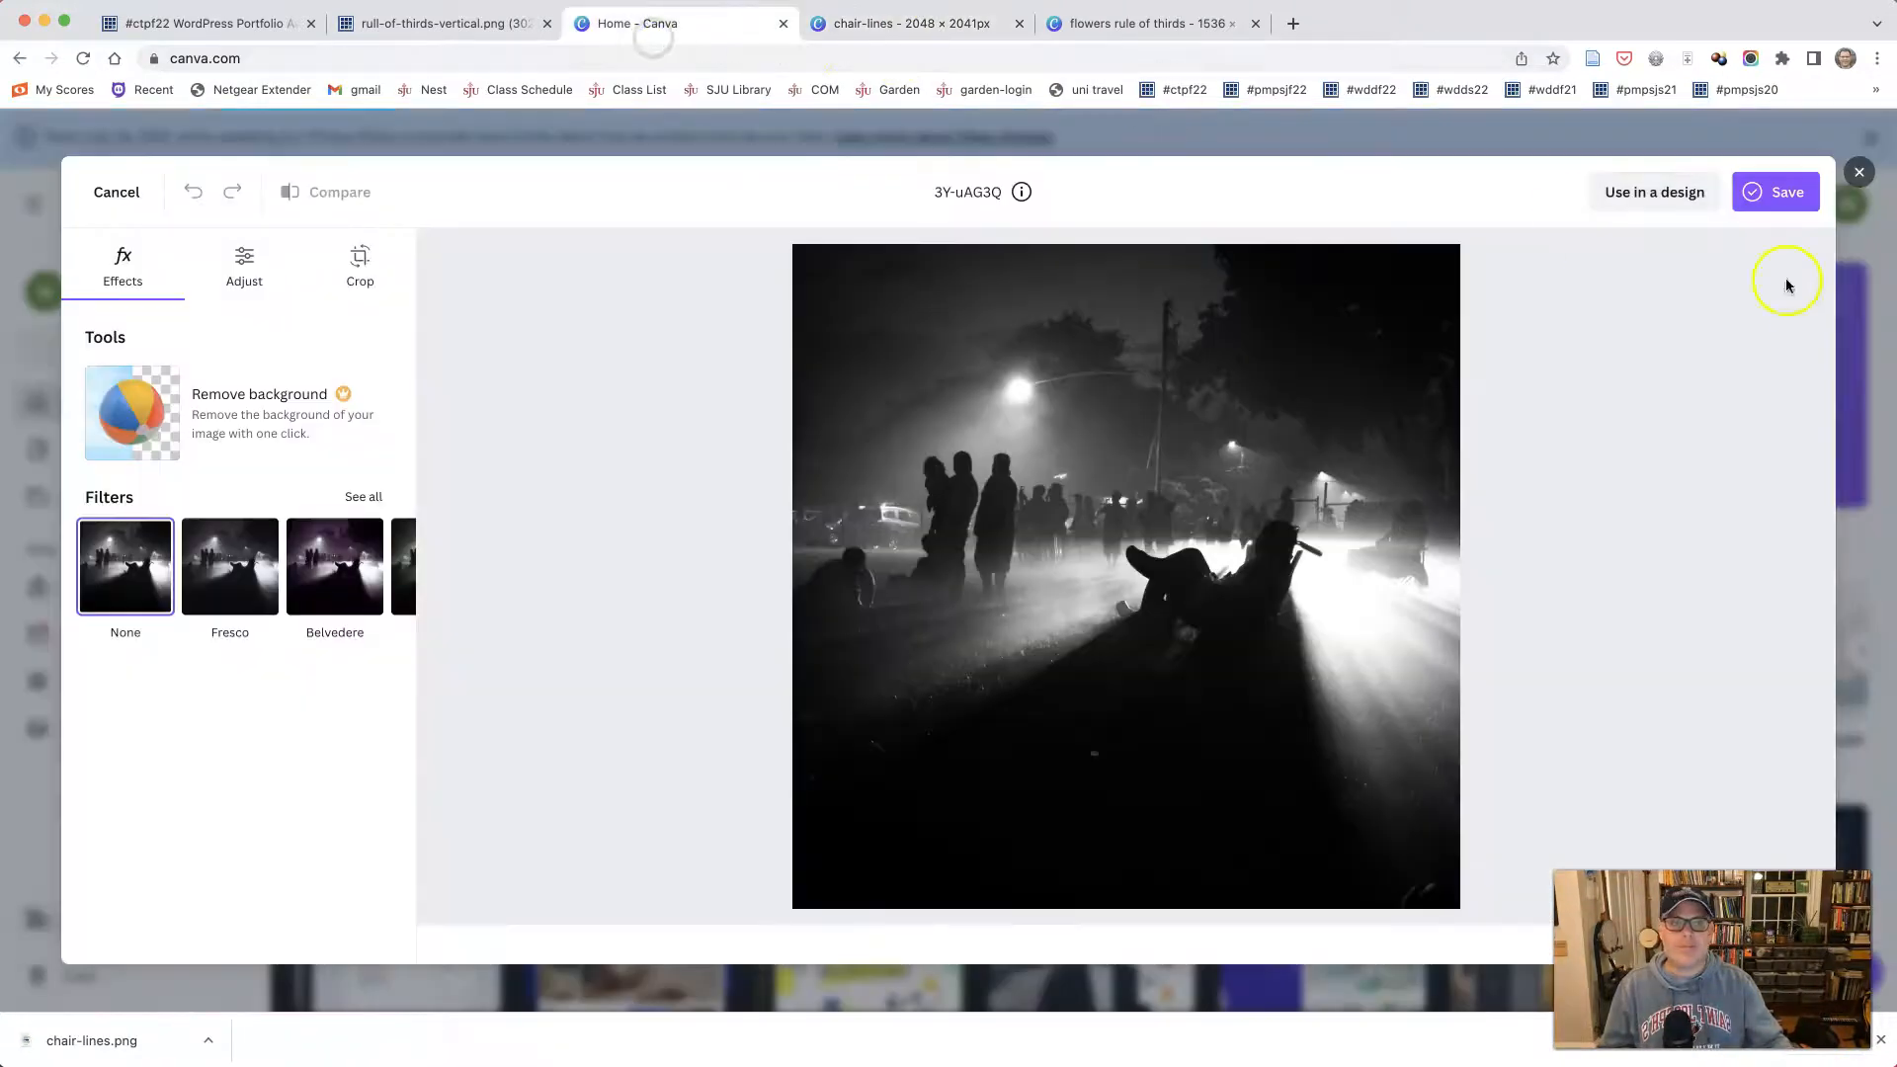
click(1858, 171)
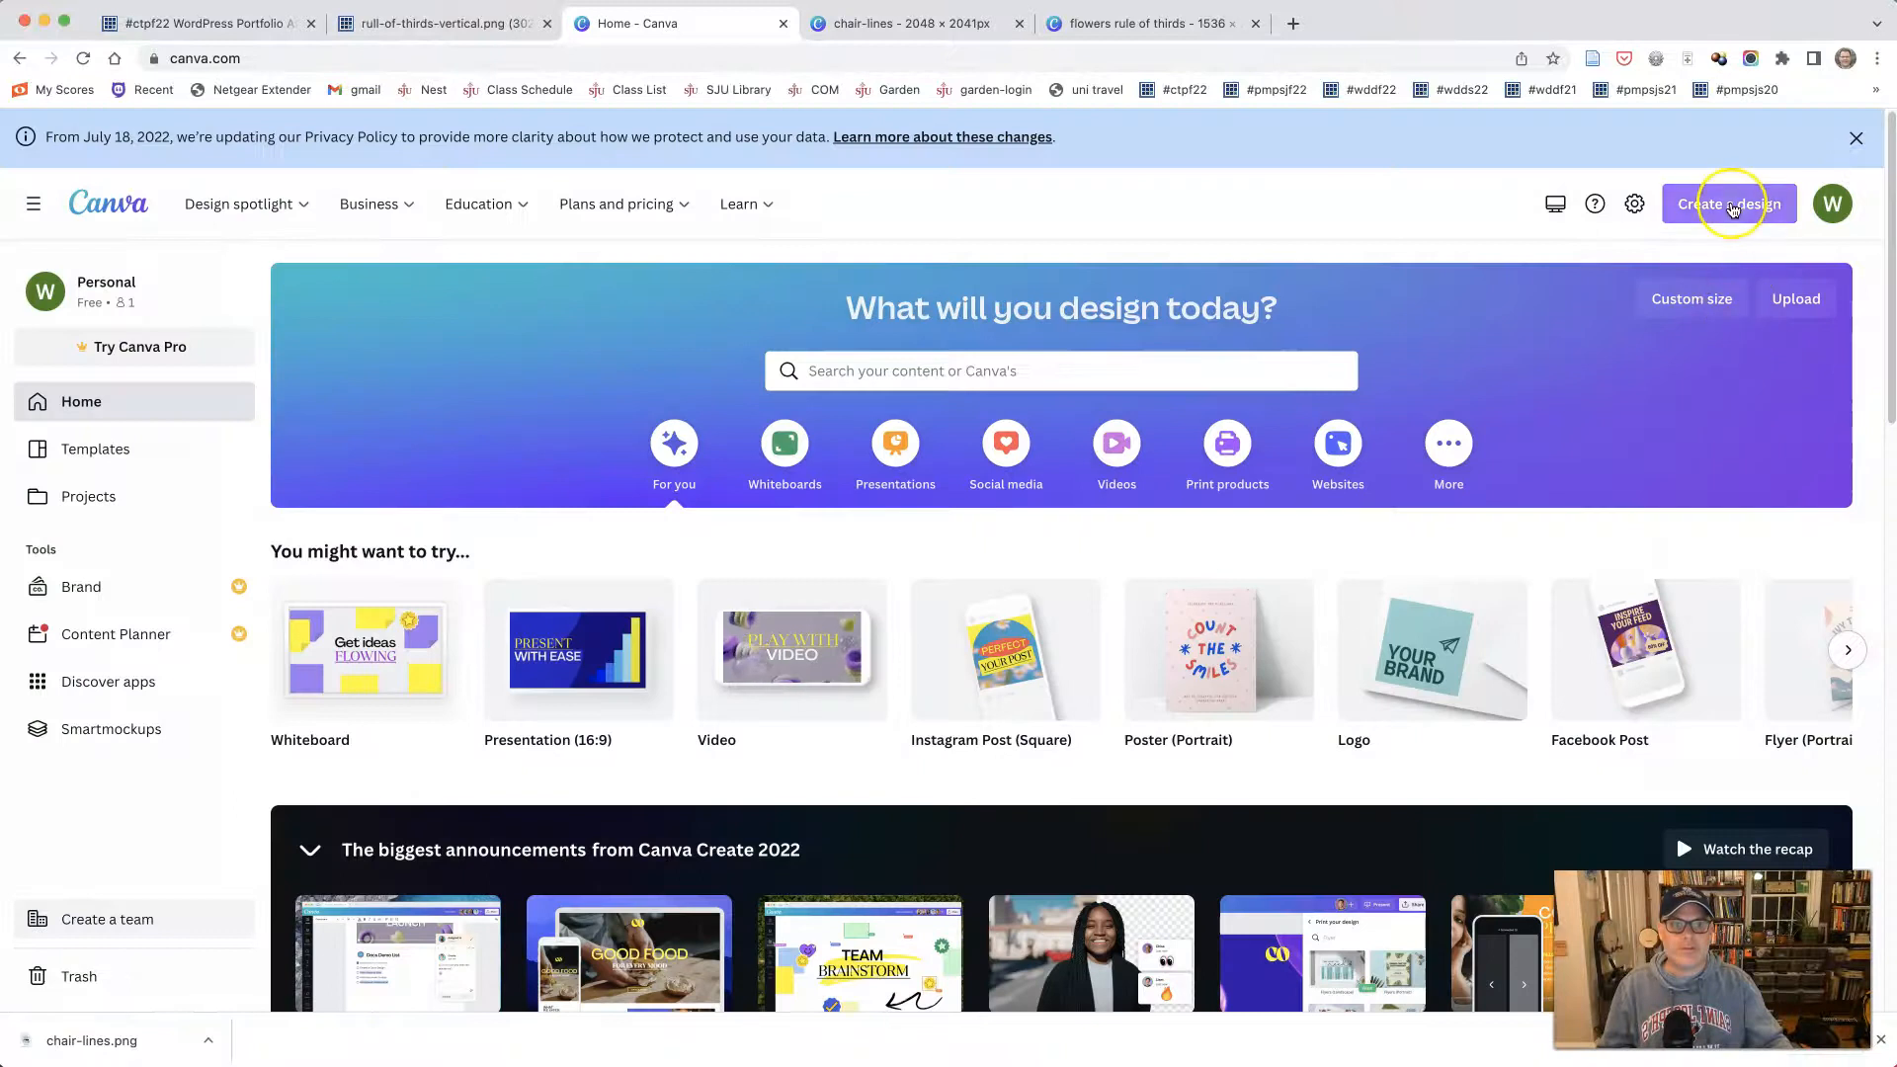
click(1812, 306)
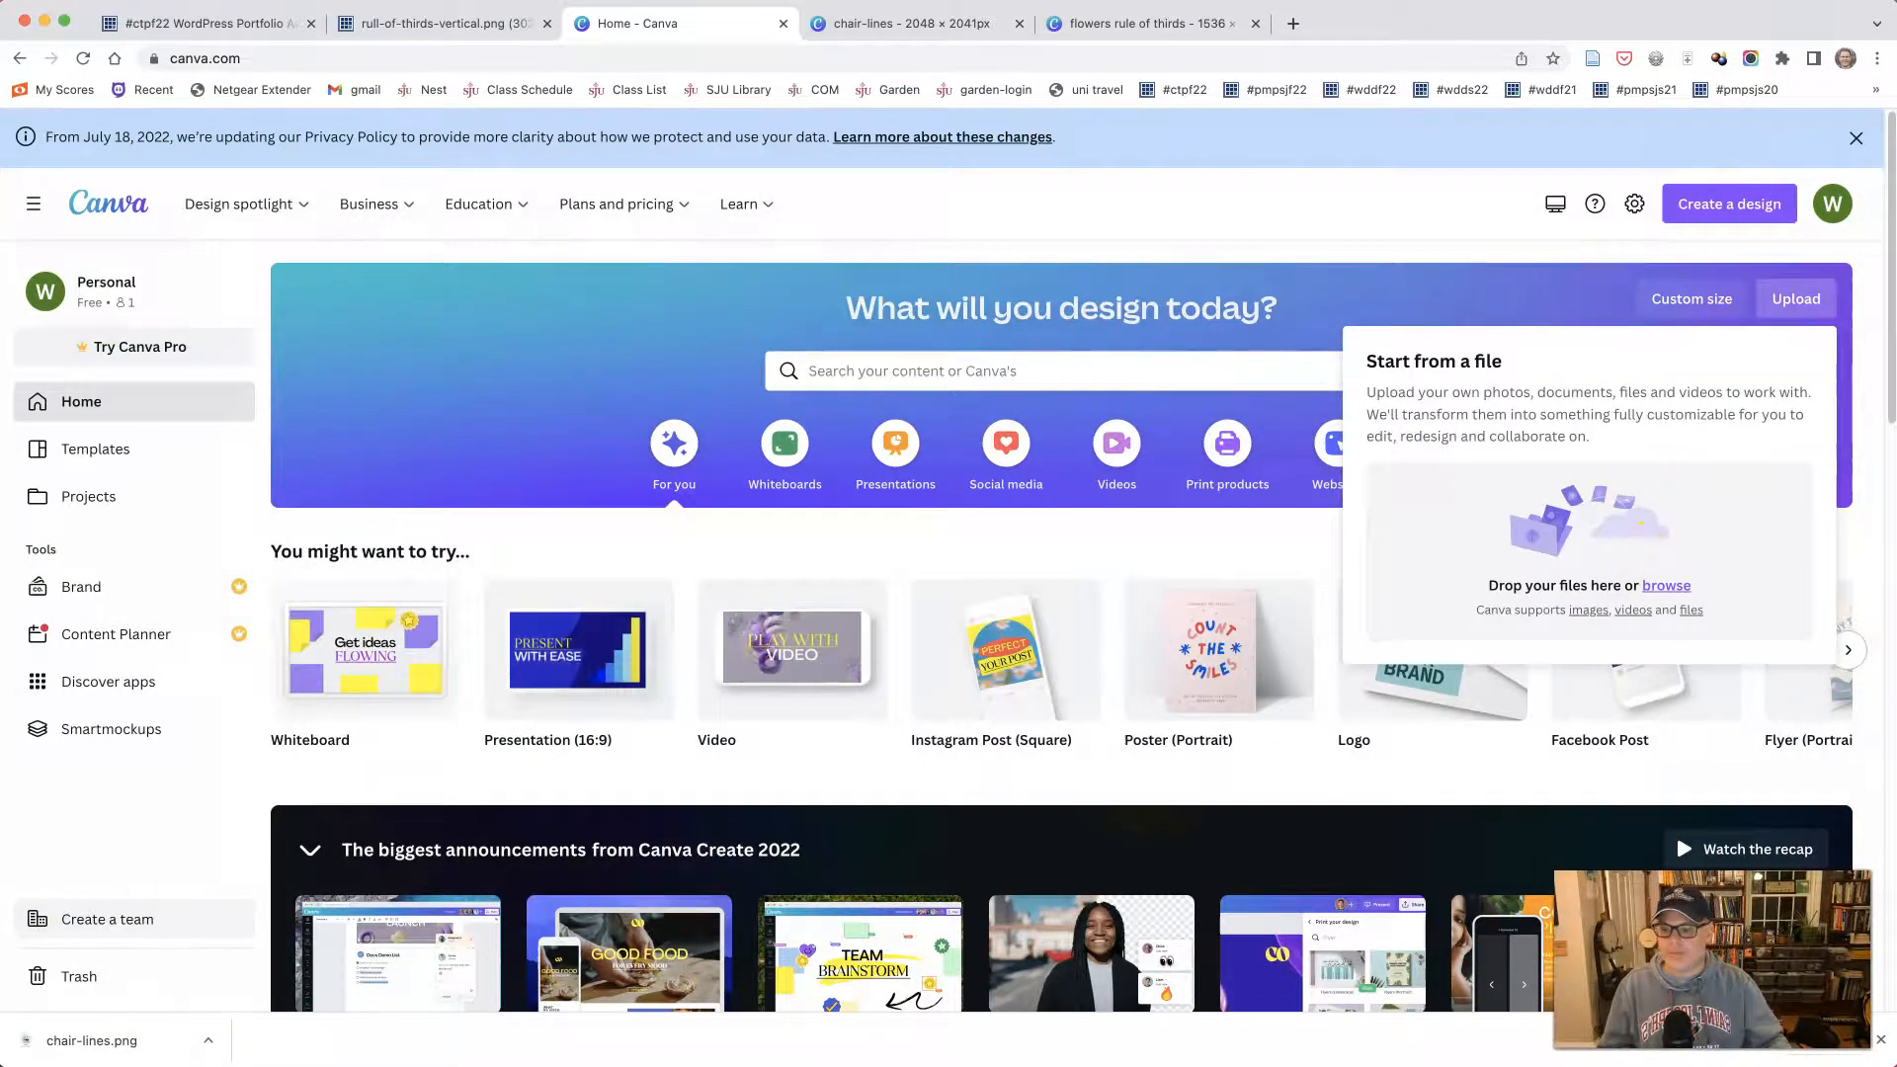
click(676, 1065)
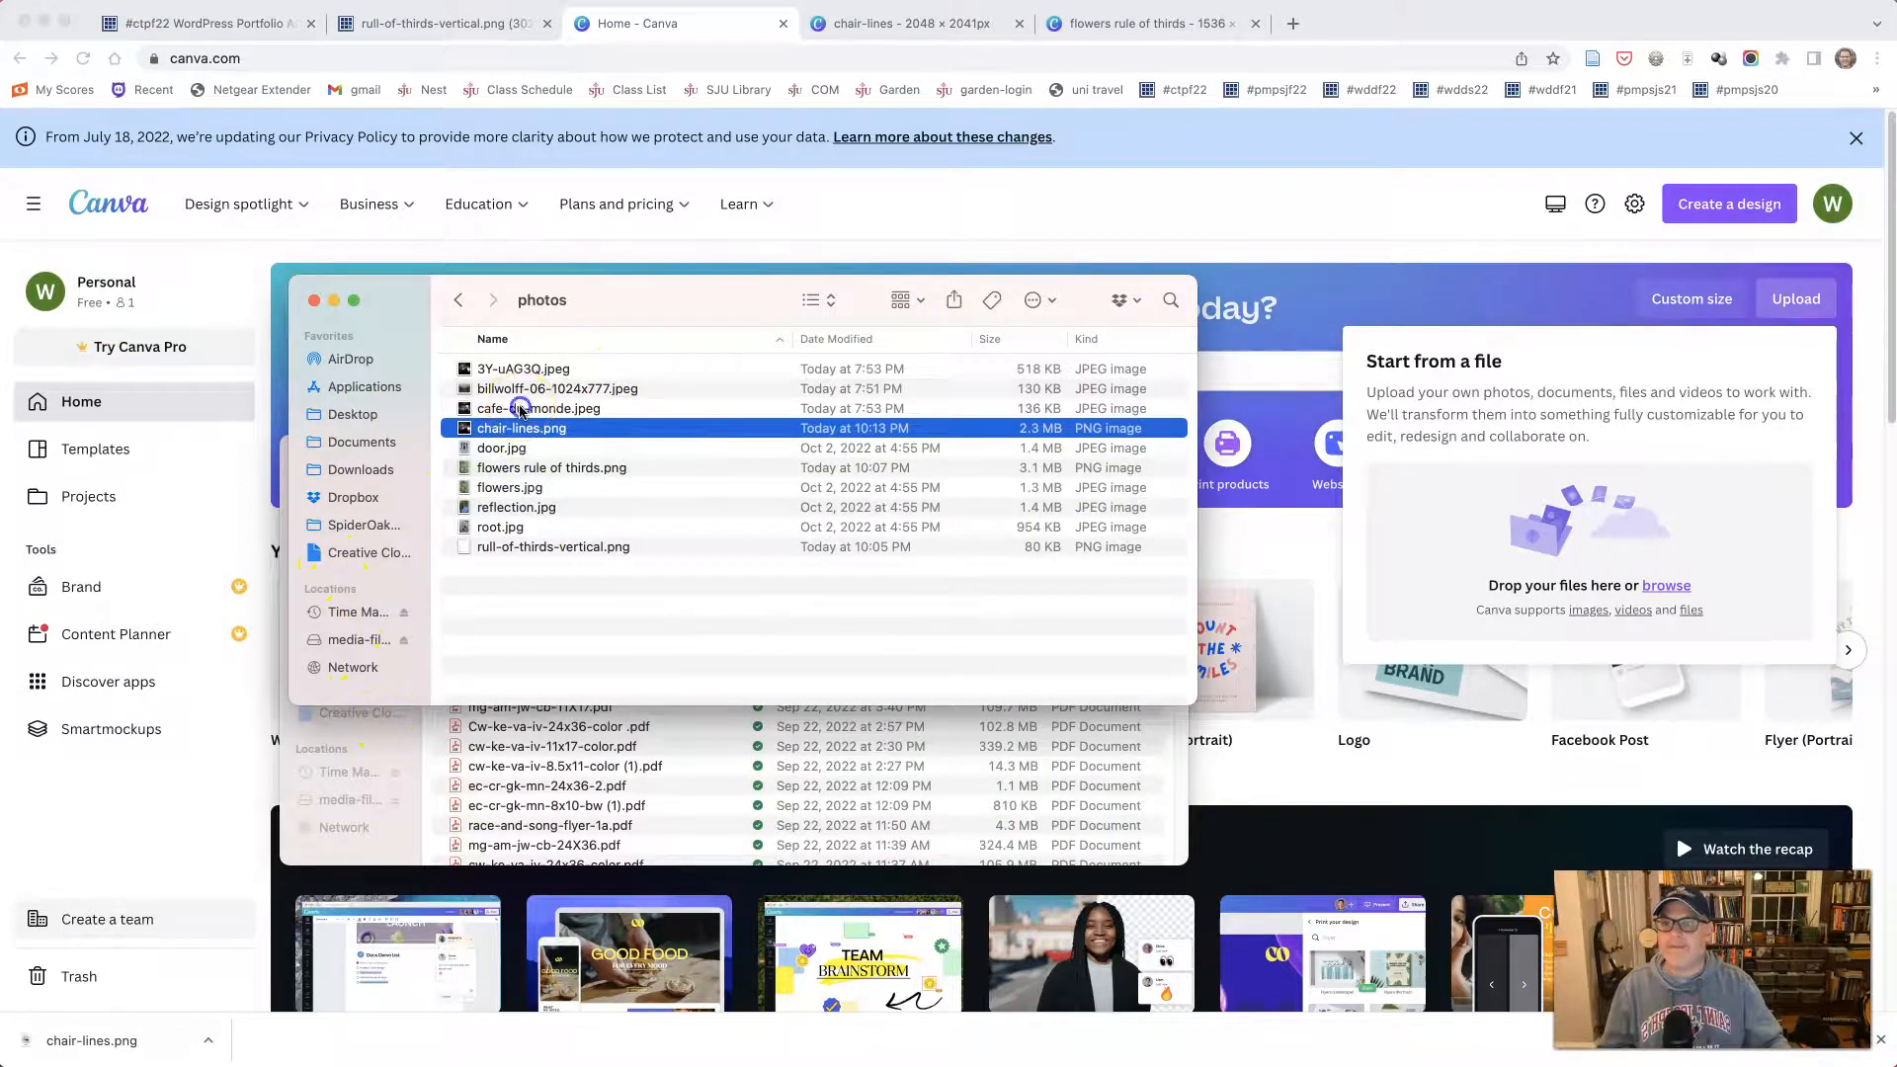
drag(524, 409, 1587, 537)
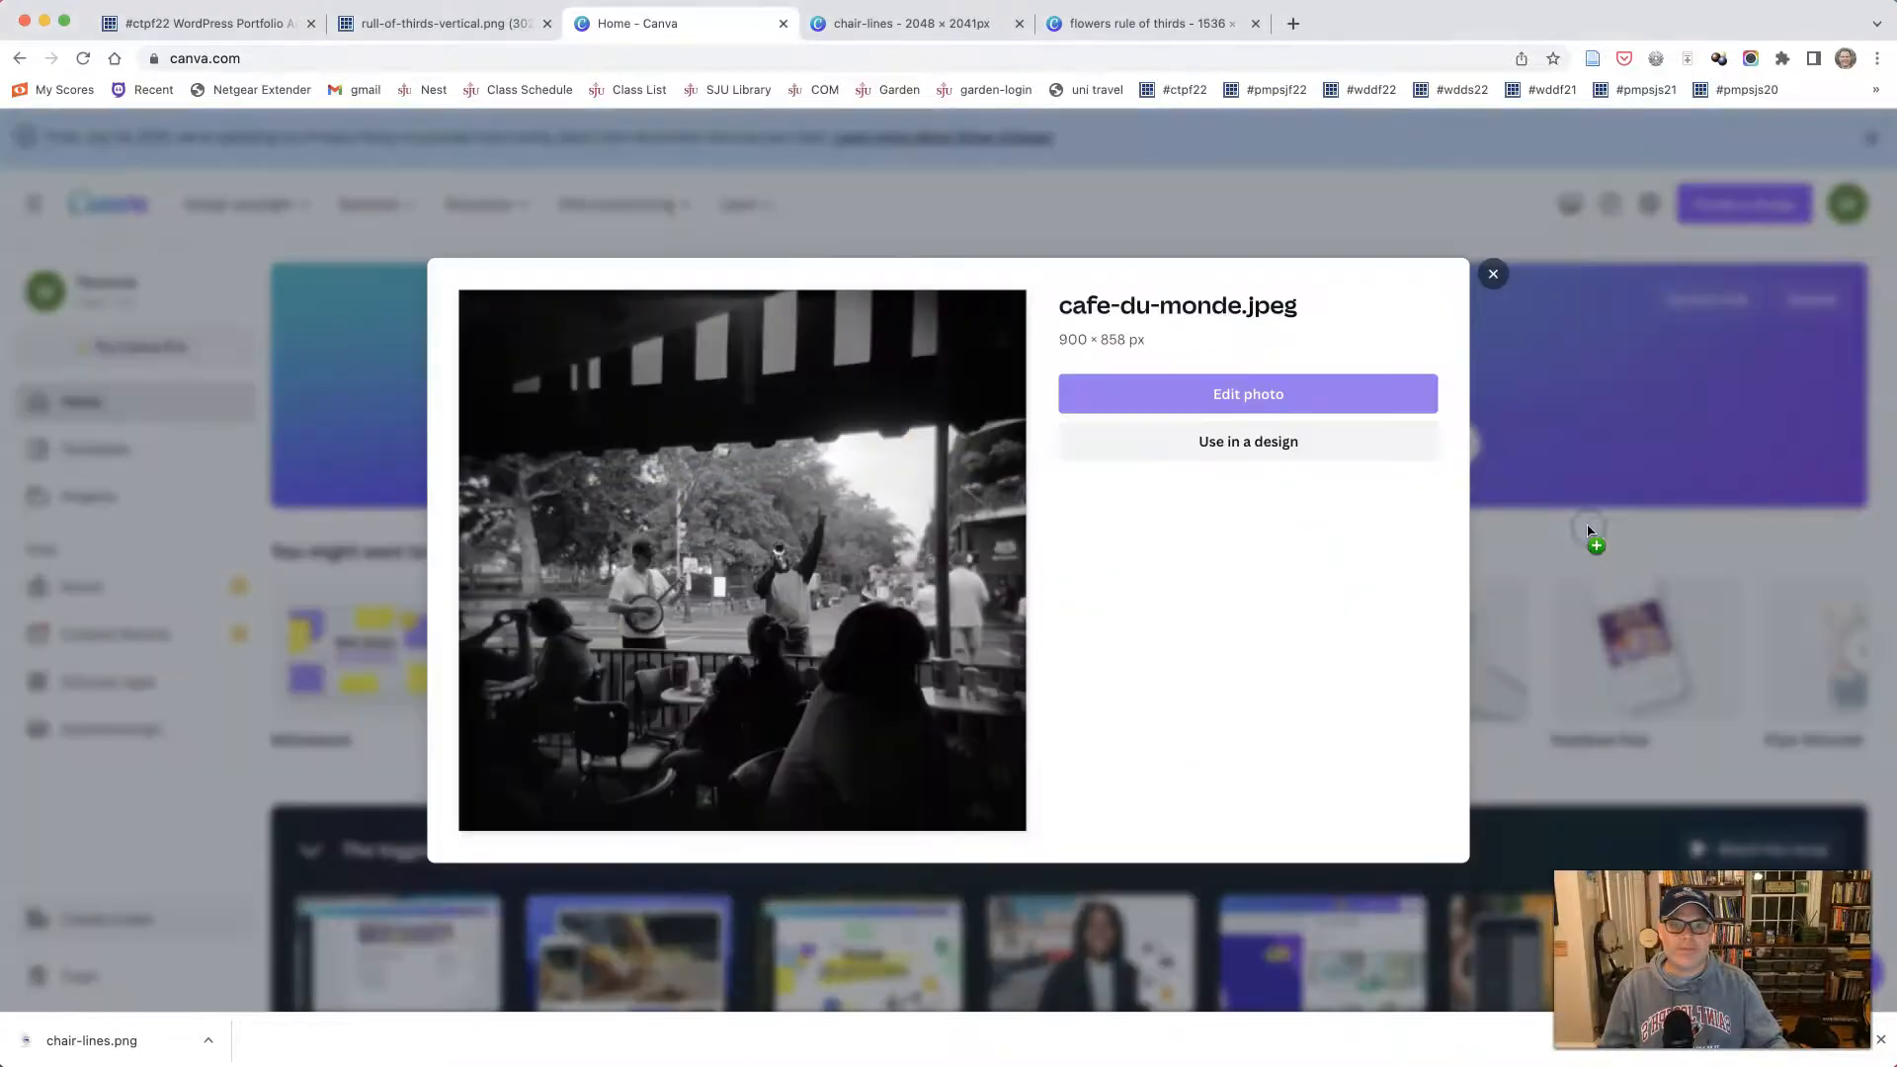
click(1280, 394)
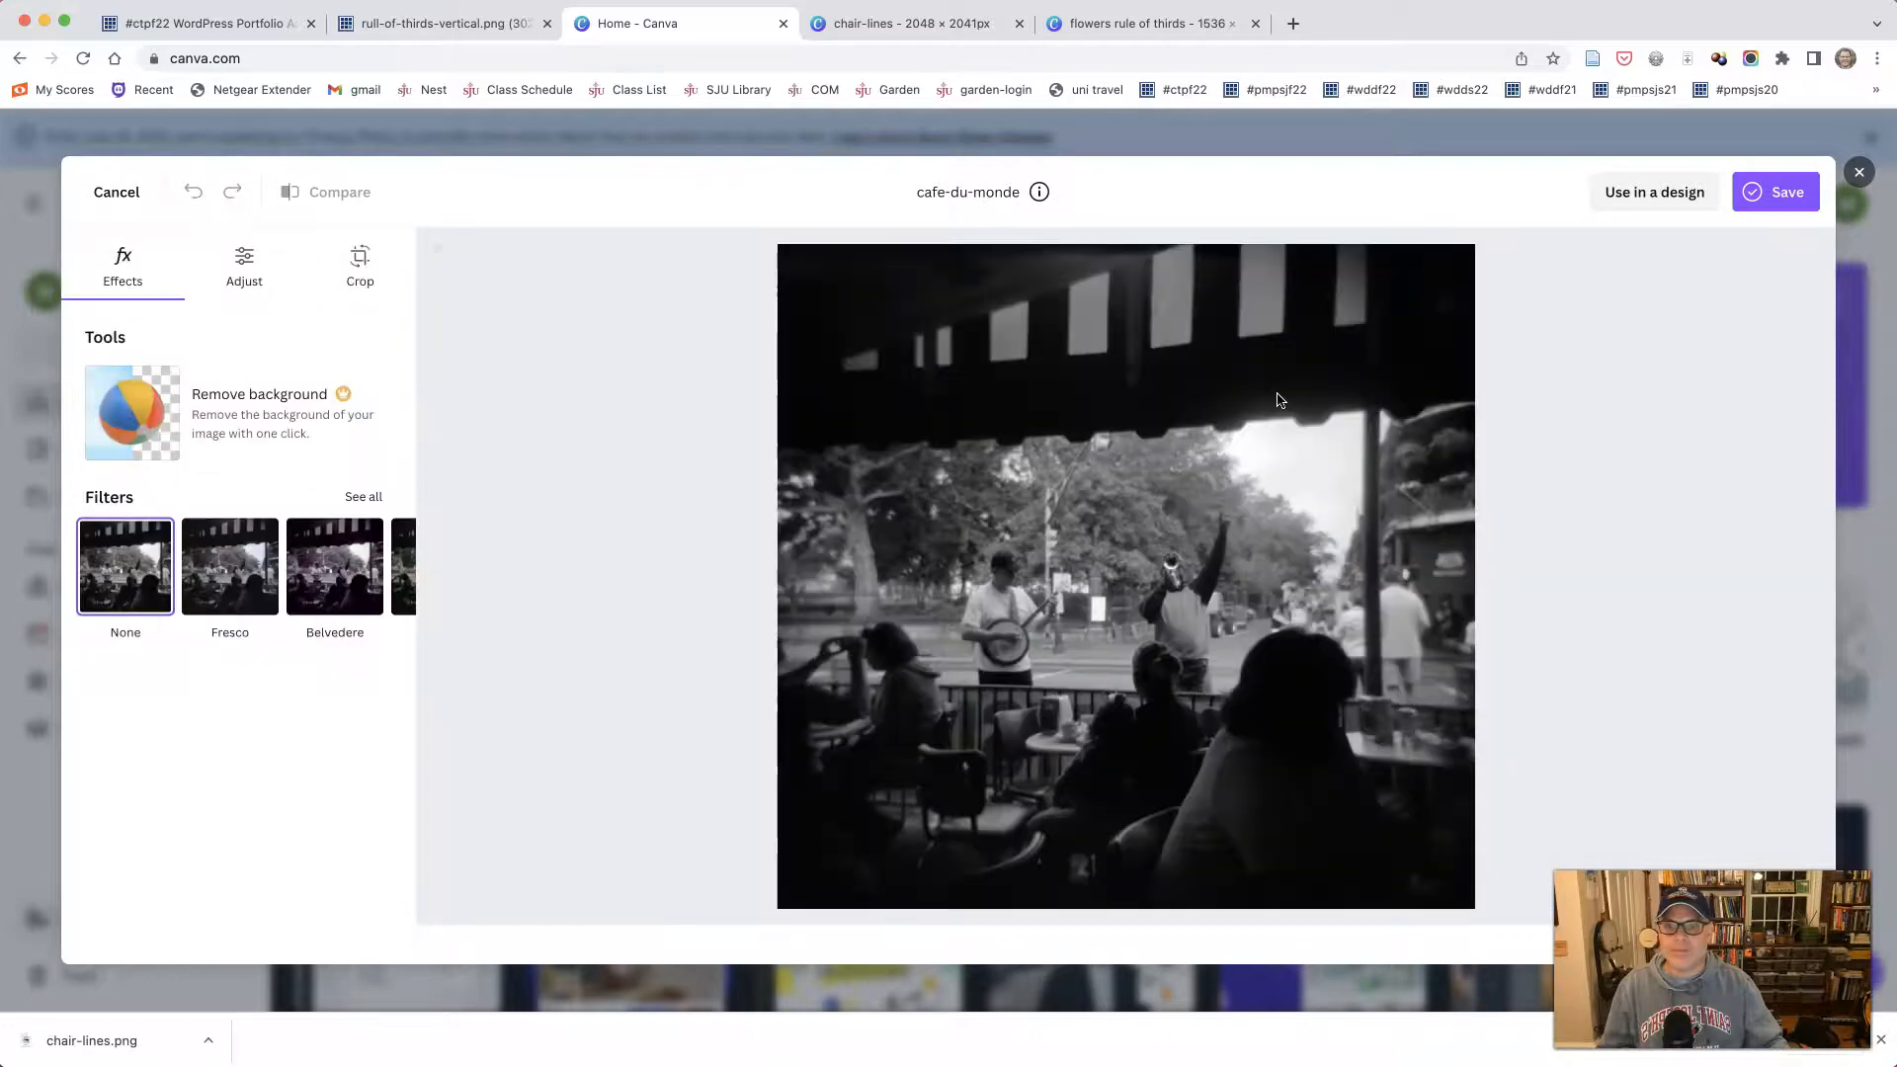
click(1655, 191)
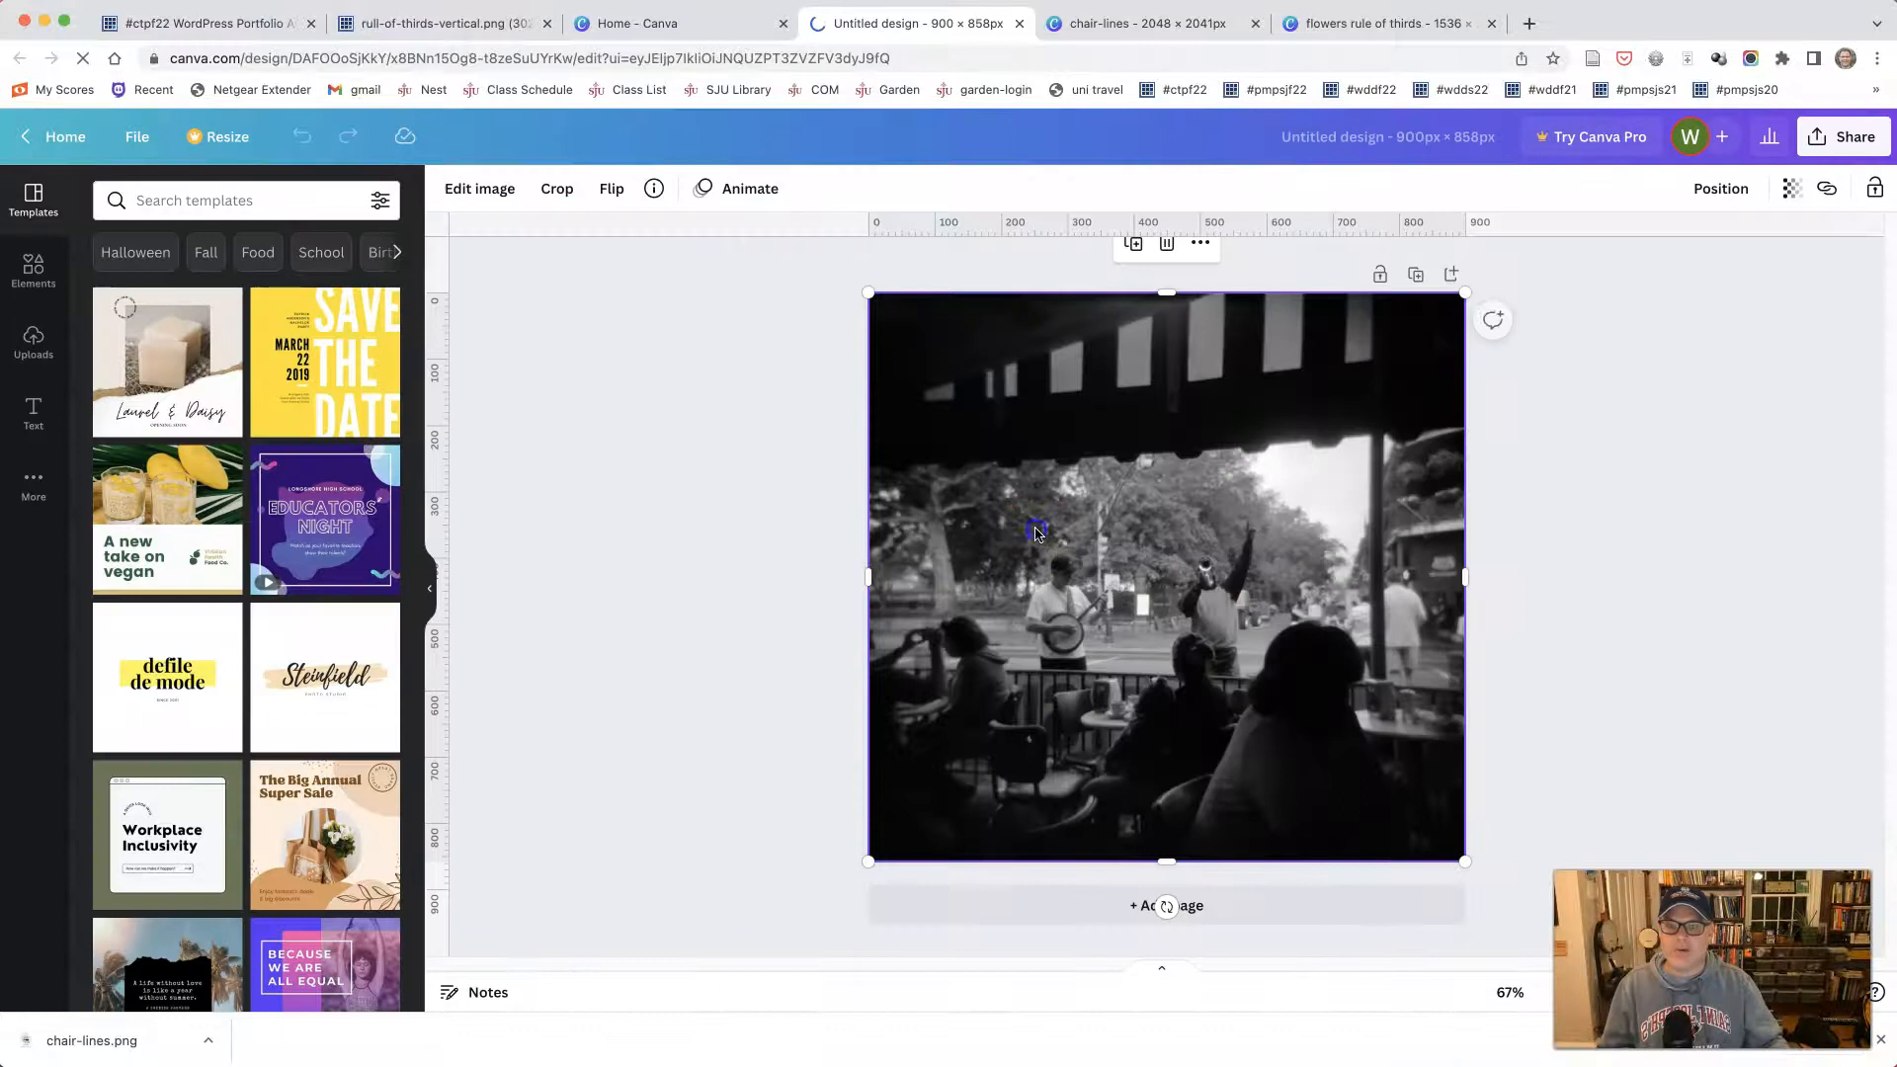
- Place the uploaded café photo on the blank page and enlarge it to fill the whole 900 × 858 px canvas
click(33, 338)
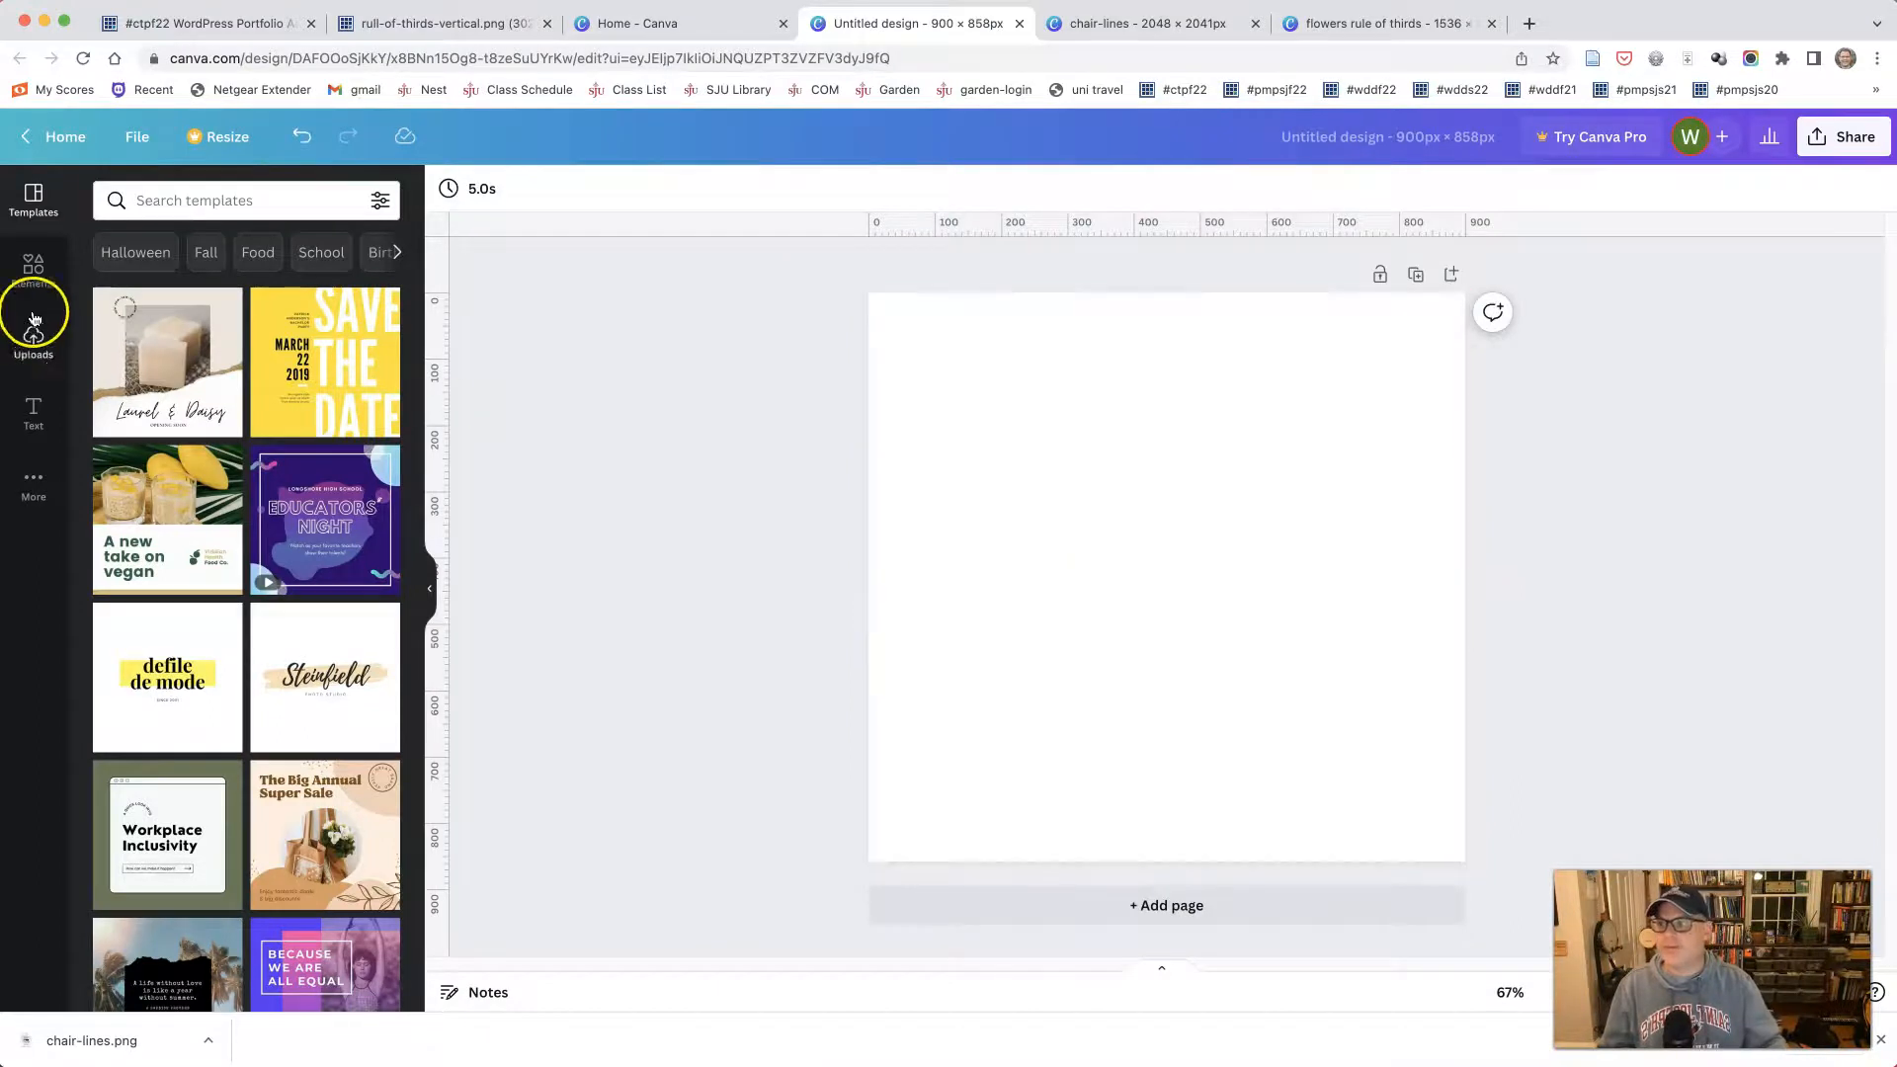
click(163, 531)
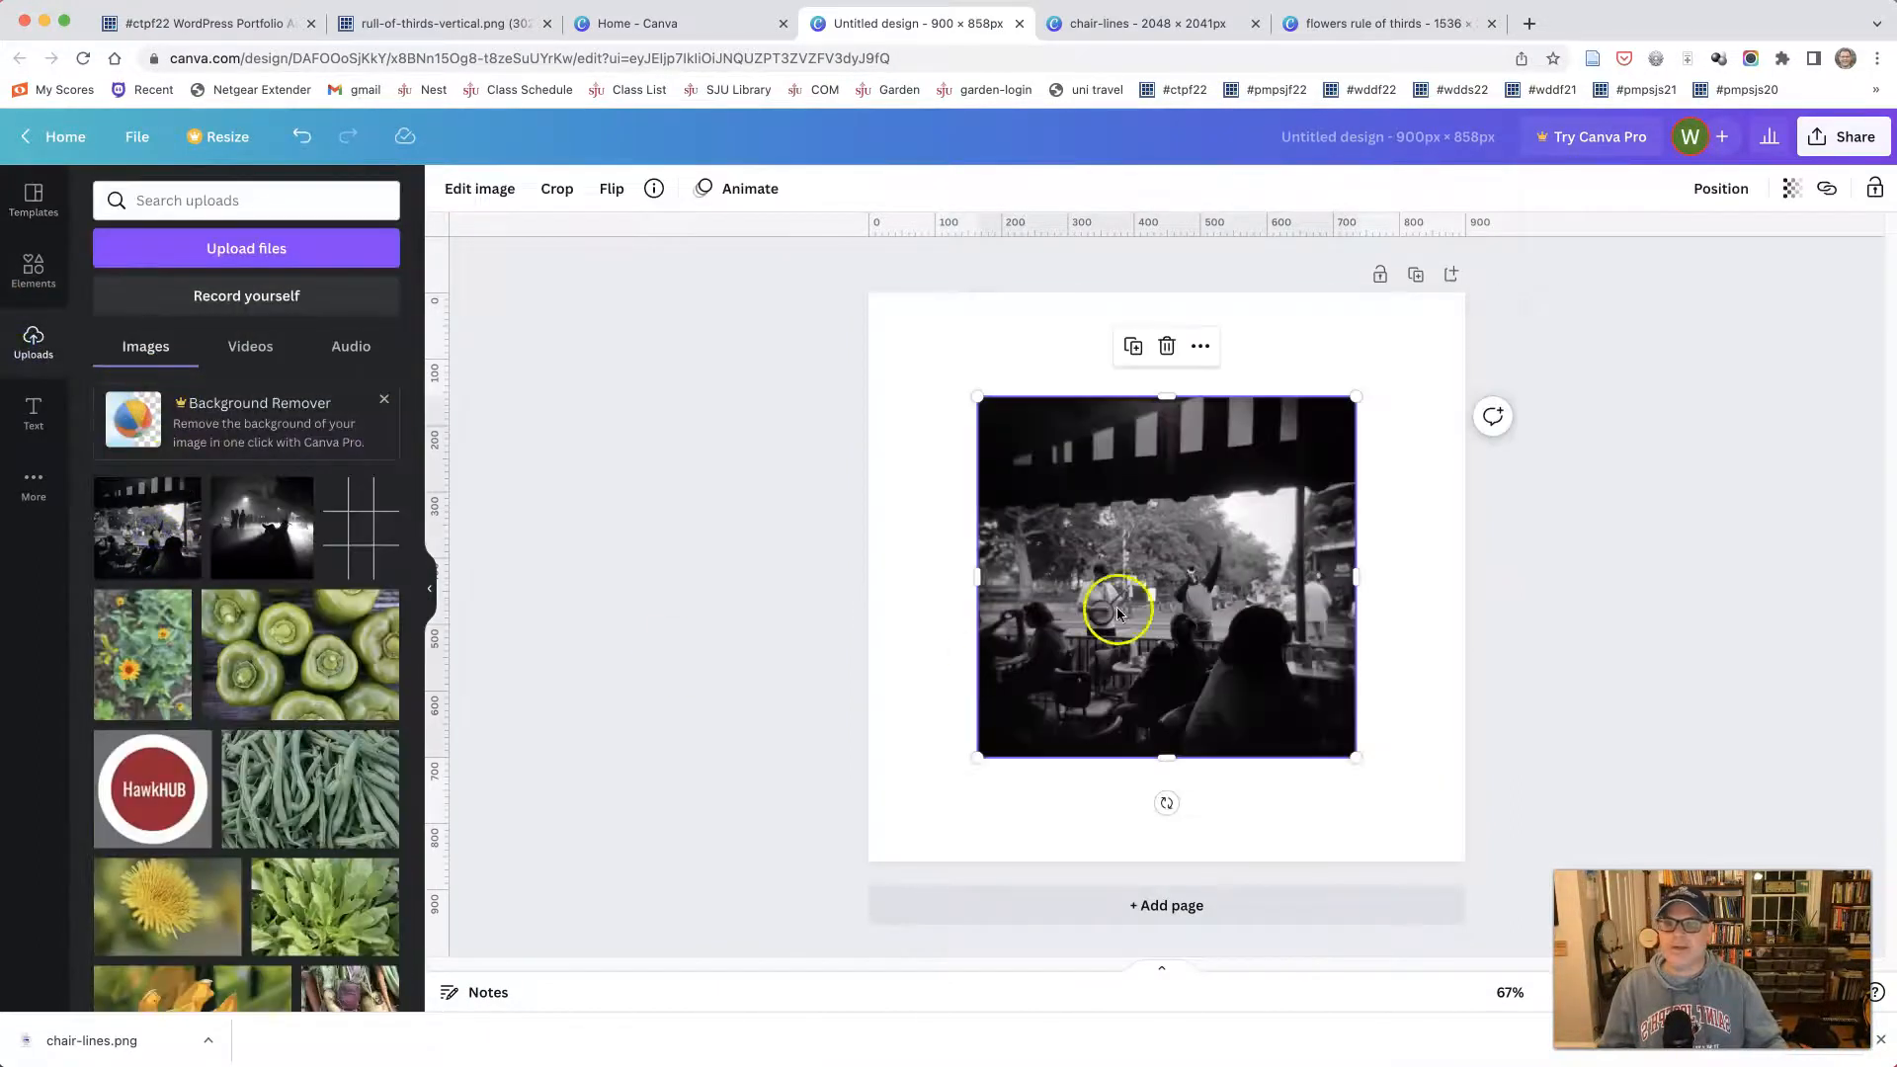
drag(976, 400, 872, 291)
drag(1354, 756, 1463, 859)
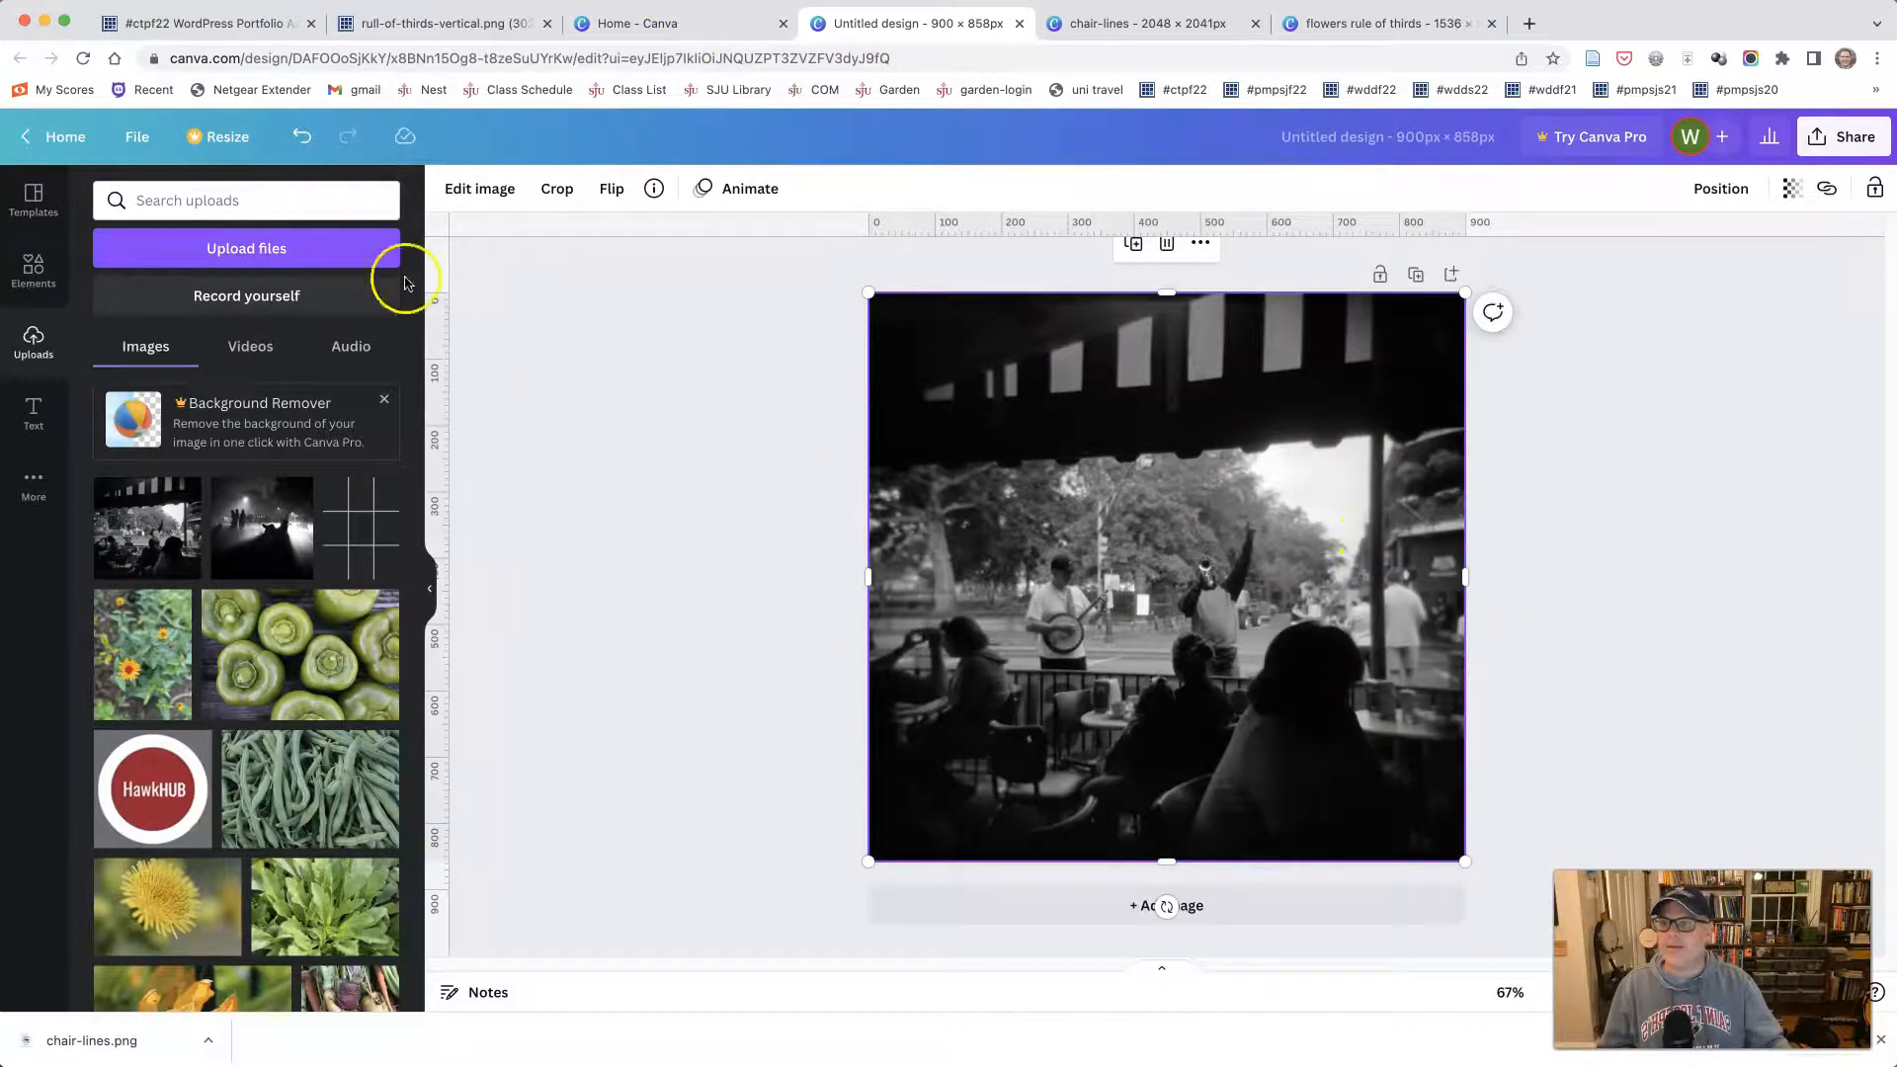
- Add a straight line along the awning's lower edge, from the photo's left edge to the post on the right
click(24, 284)
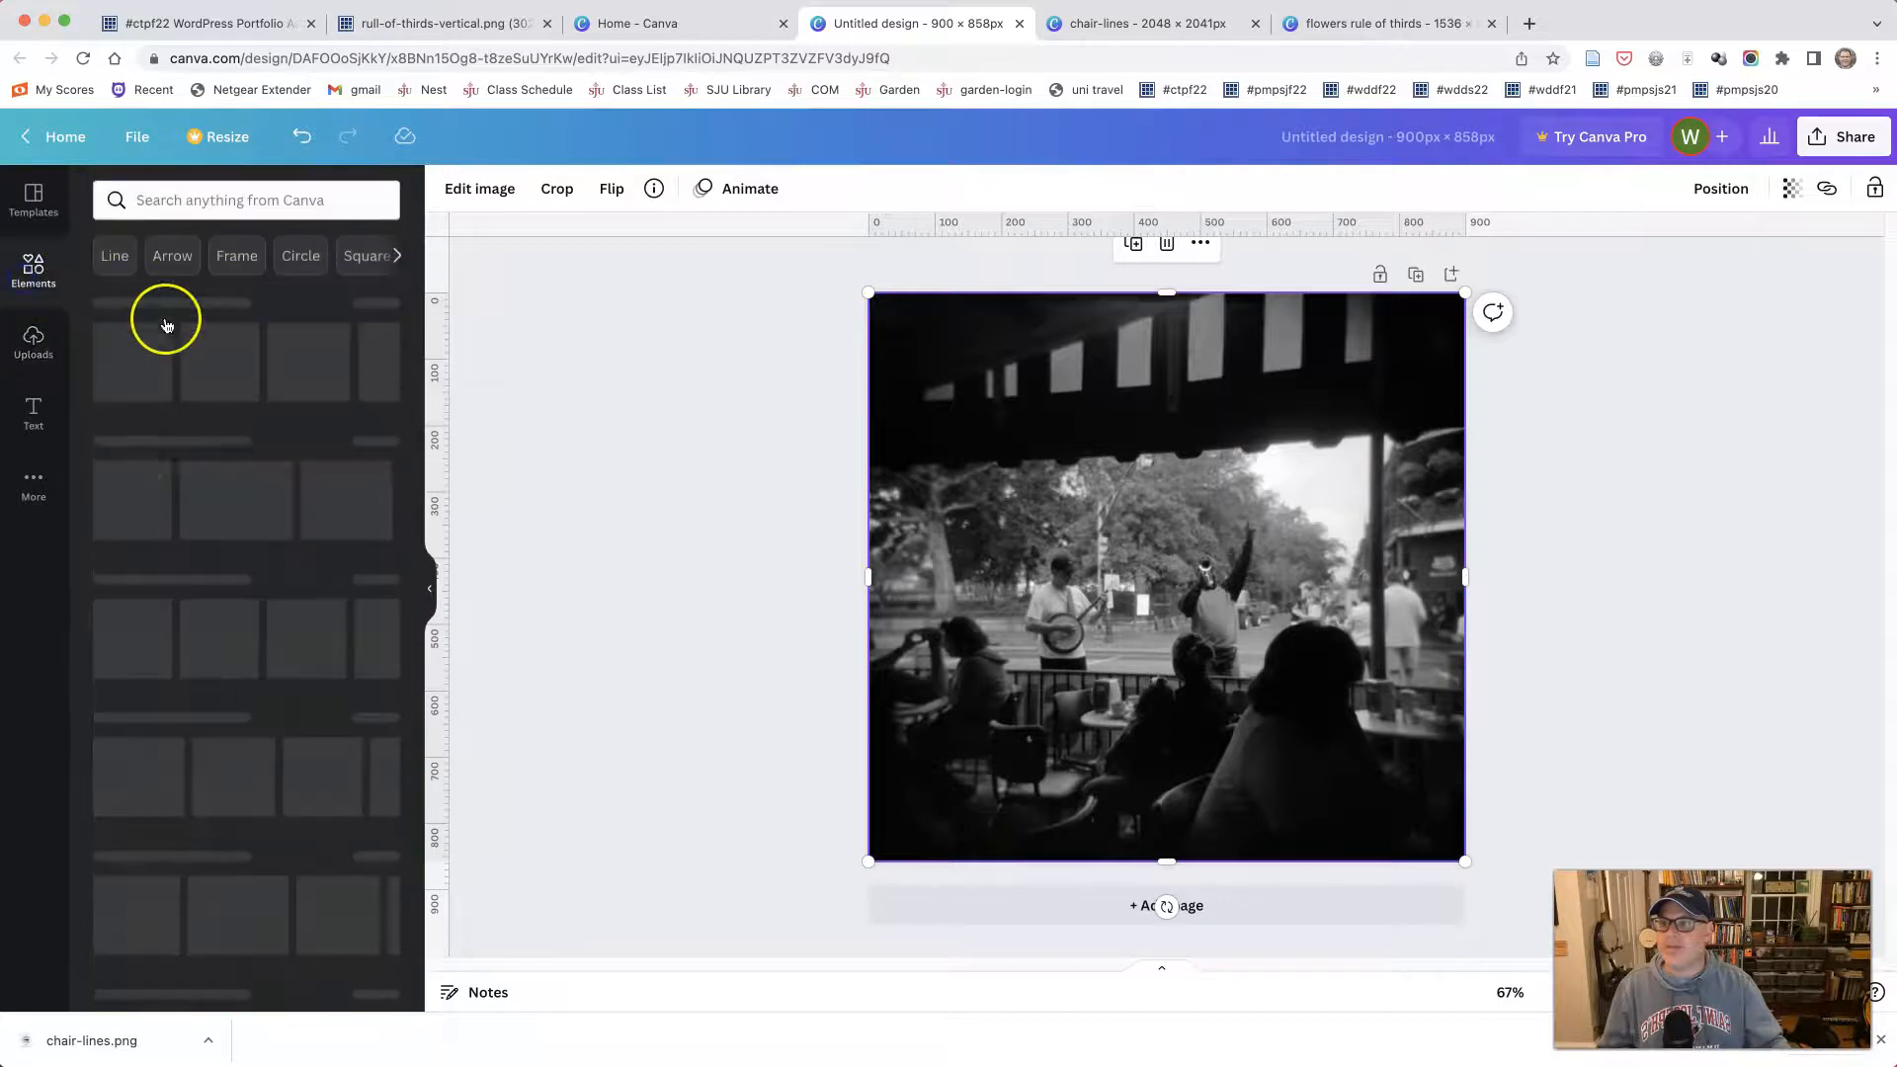
click(110, 361)
drag(1148, 577, 946, 477)
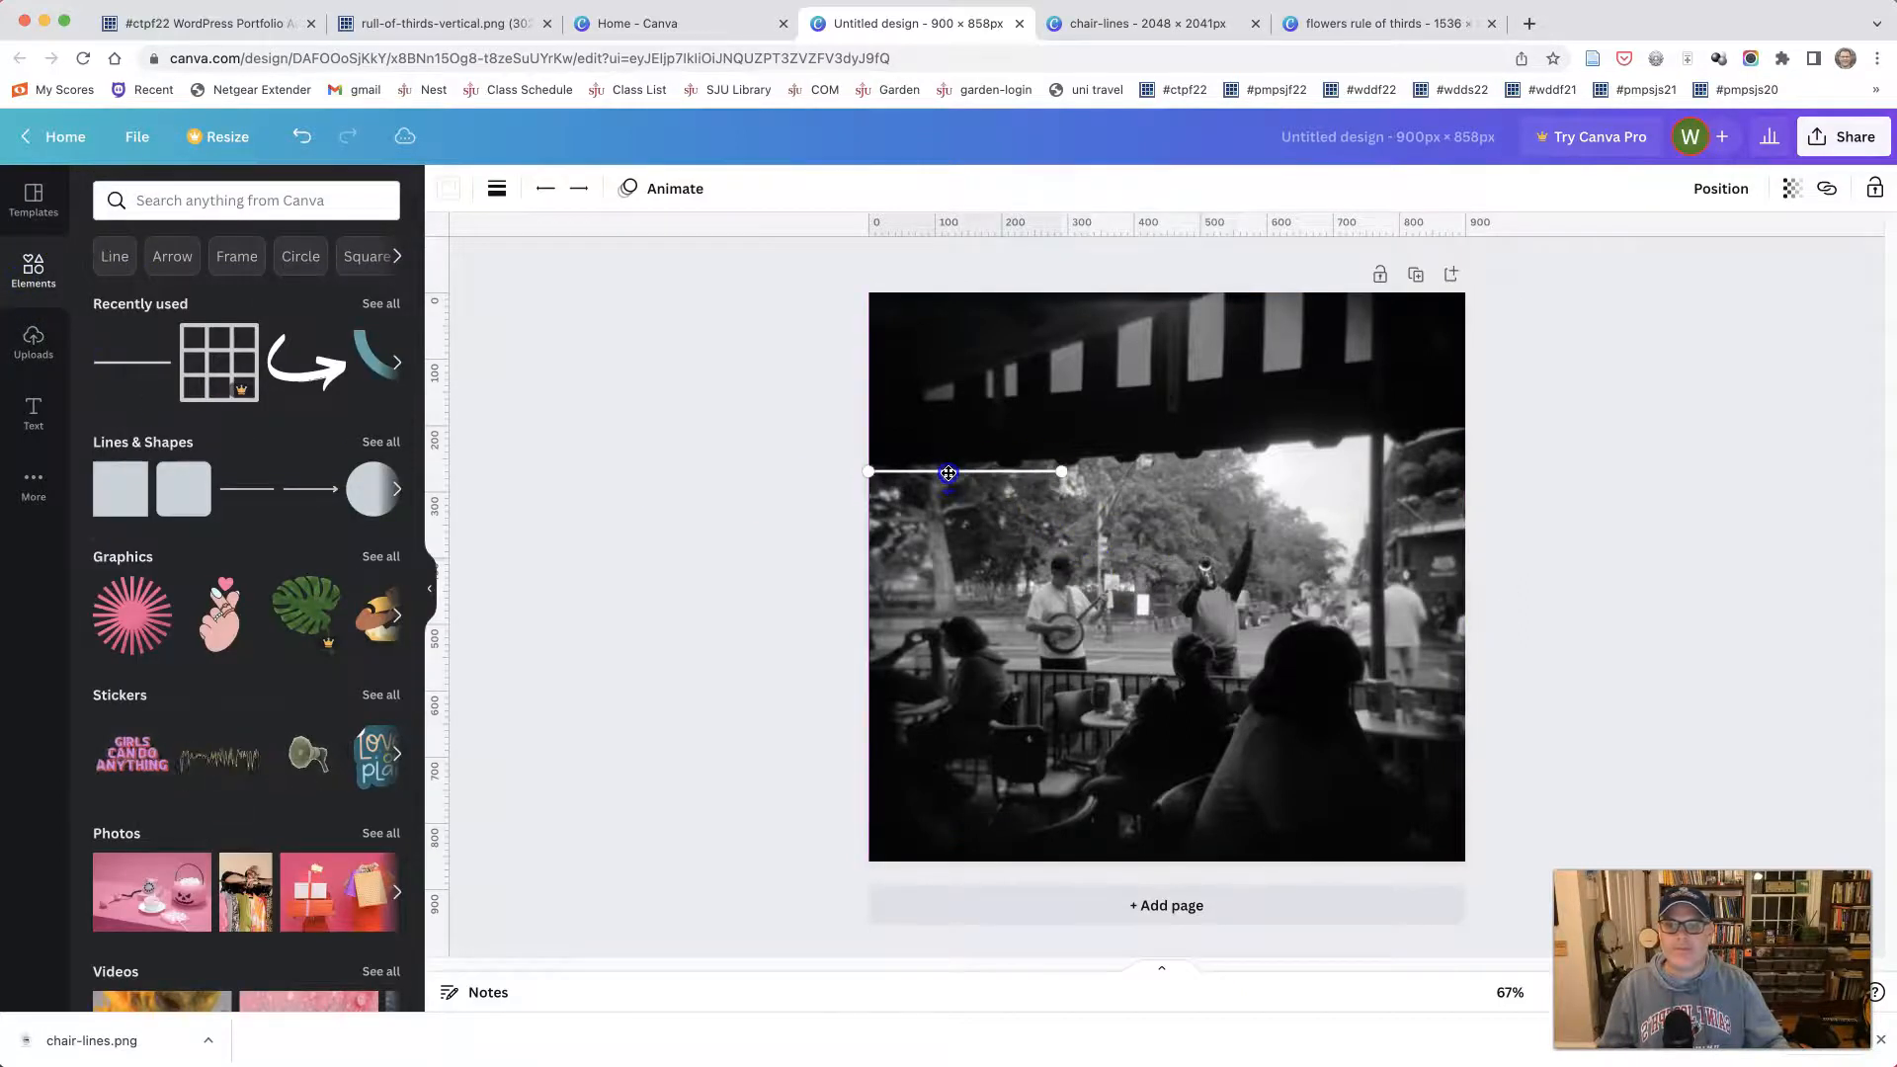
drag(1060, 472, 1369, 439)
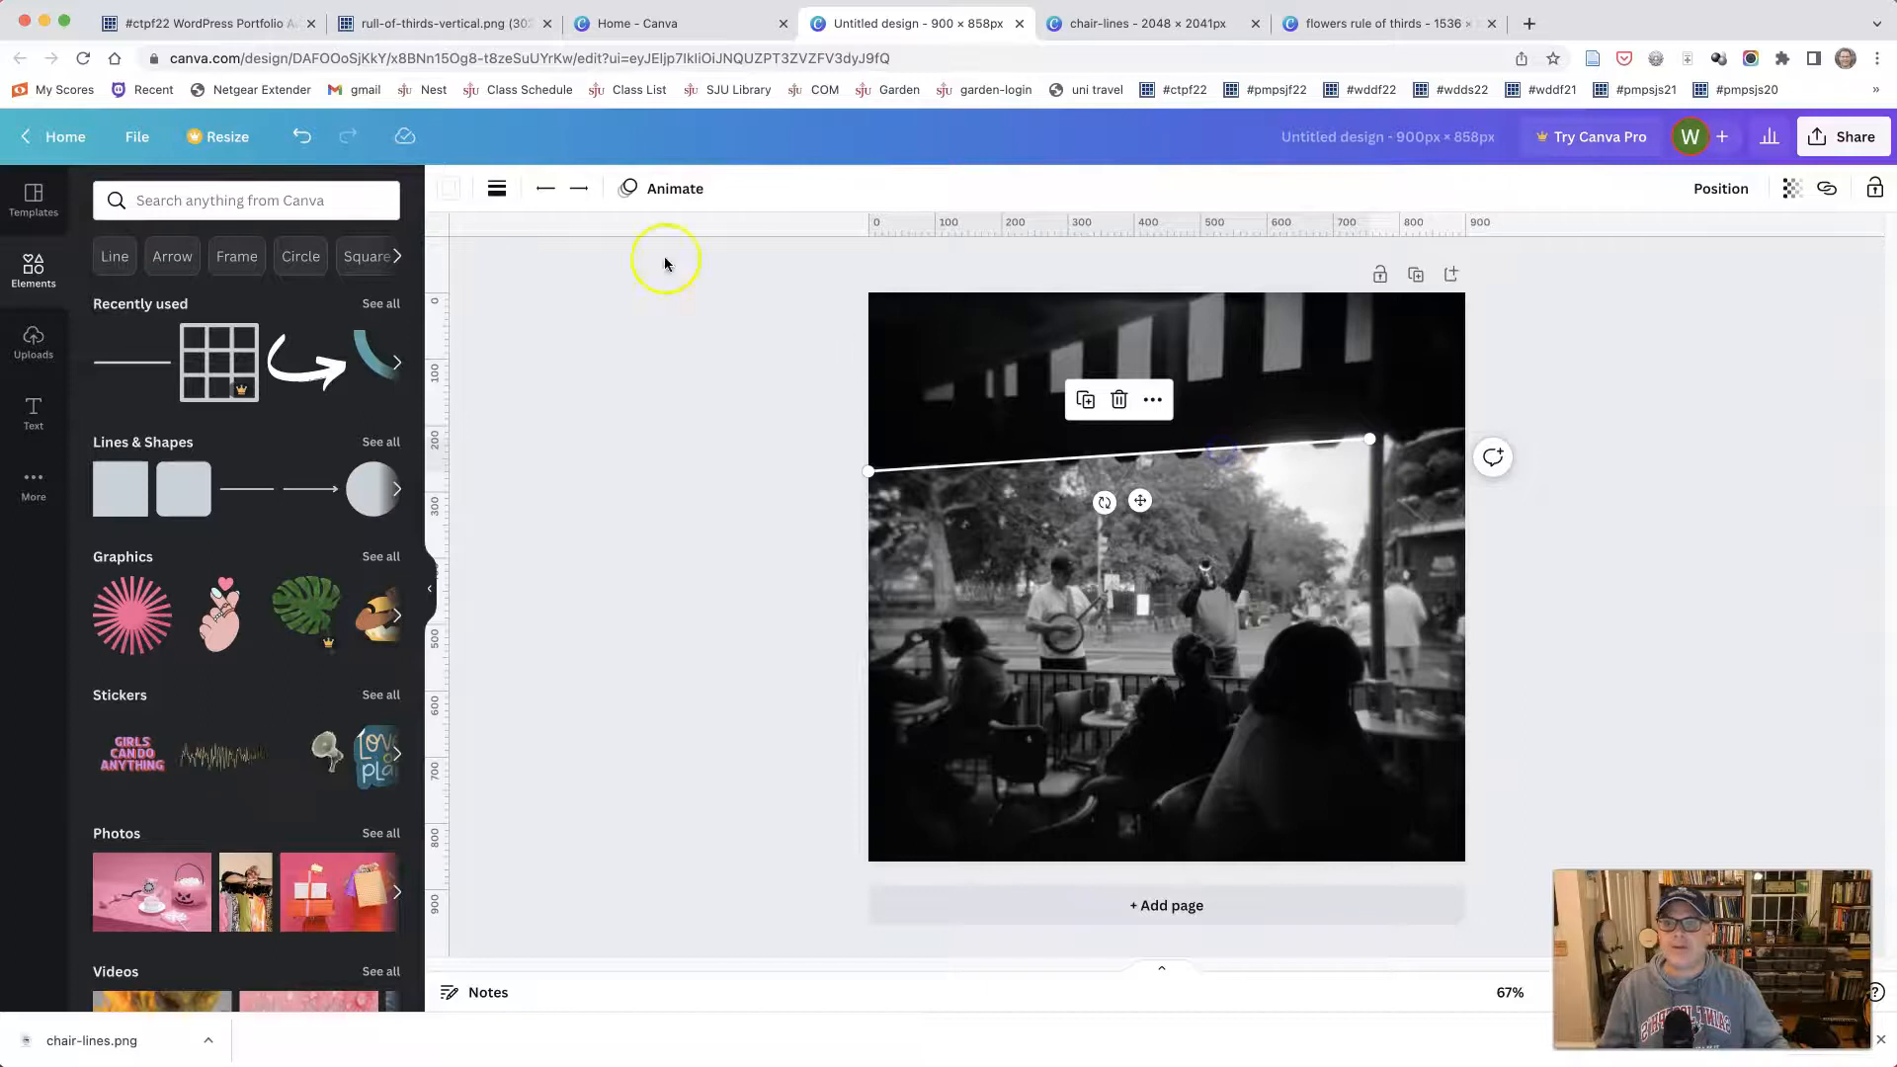
- Set the awning line's weight to 15 and its transparency to 70
click(496, 190)
mouse_move(513, 378)
mouse_down()
mouse_move(563, 372)
mouse_move(537, 374)
mouse_up()
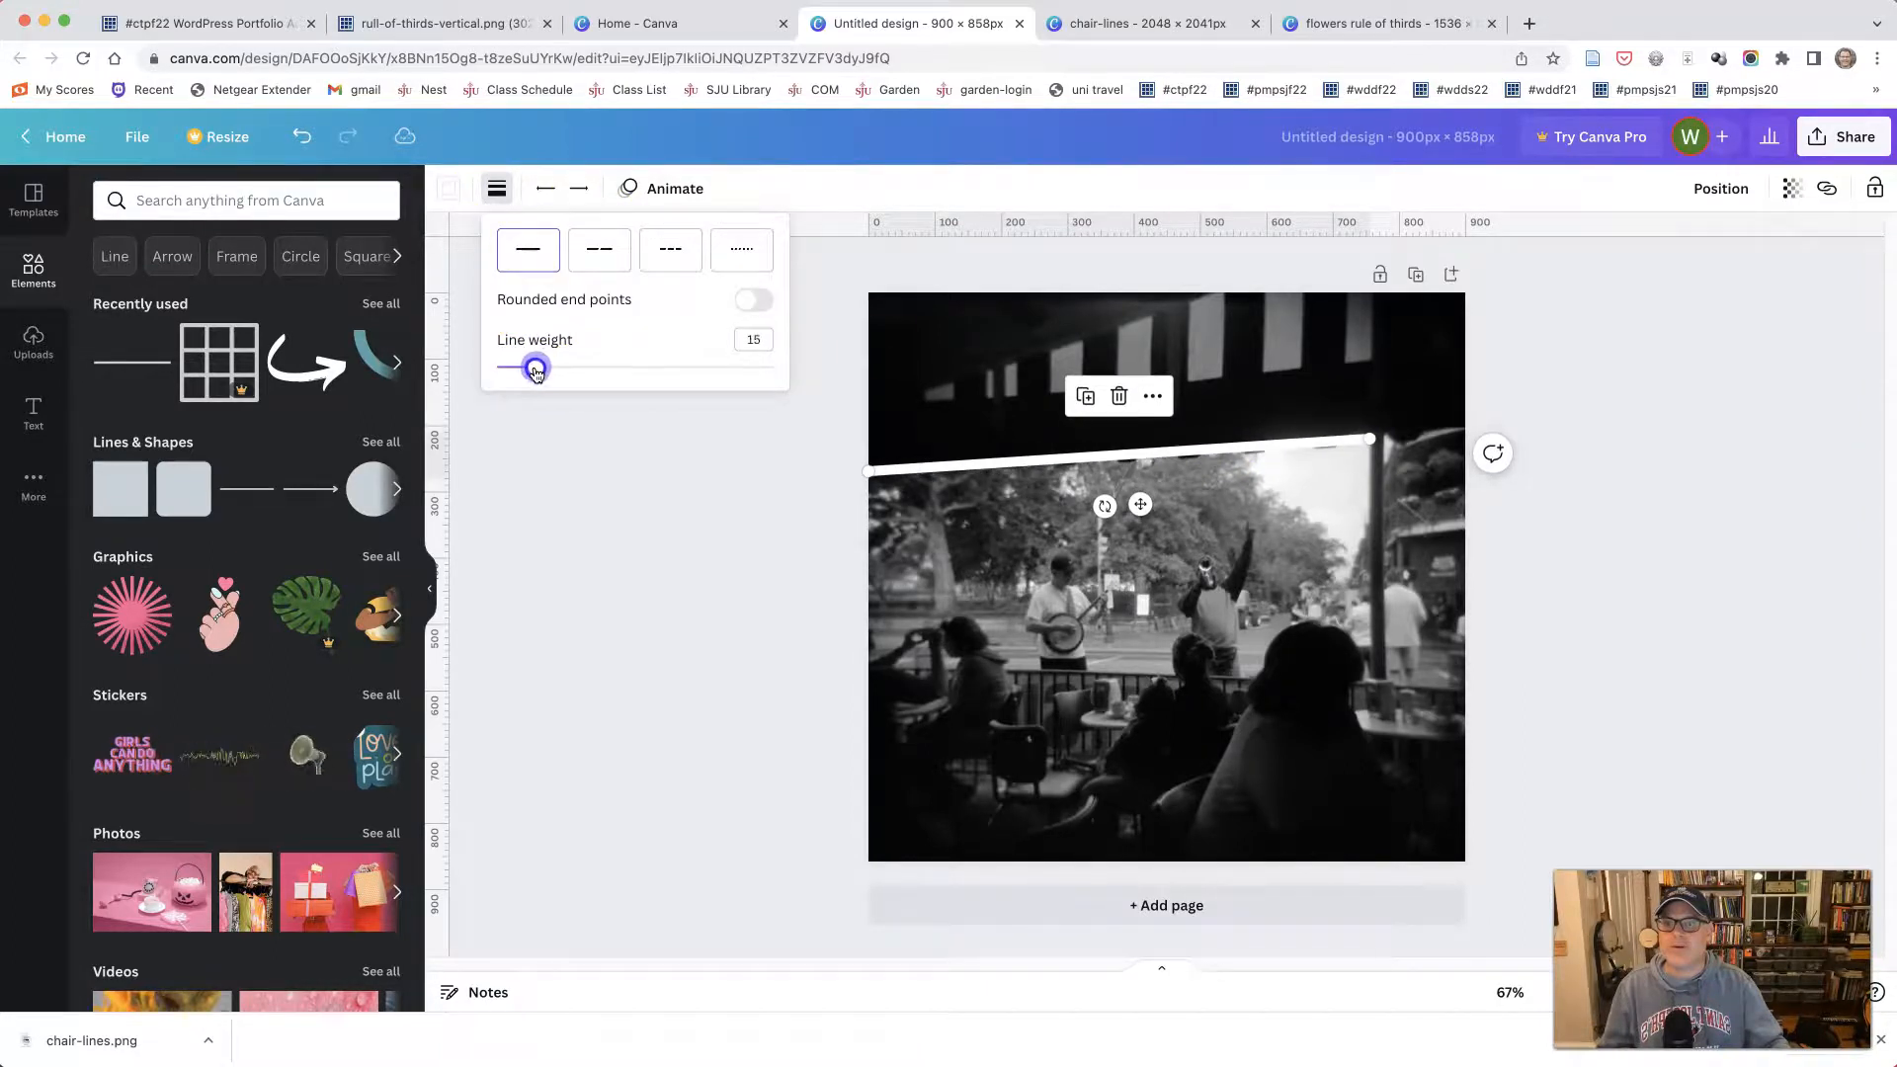
click(595, 427)
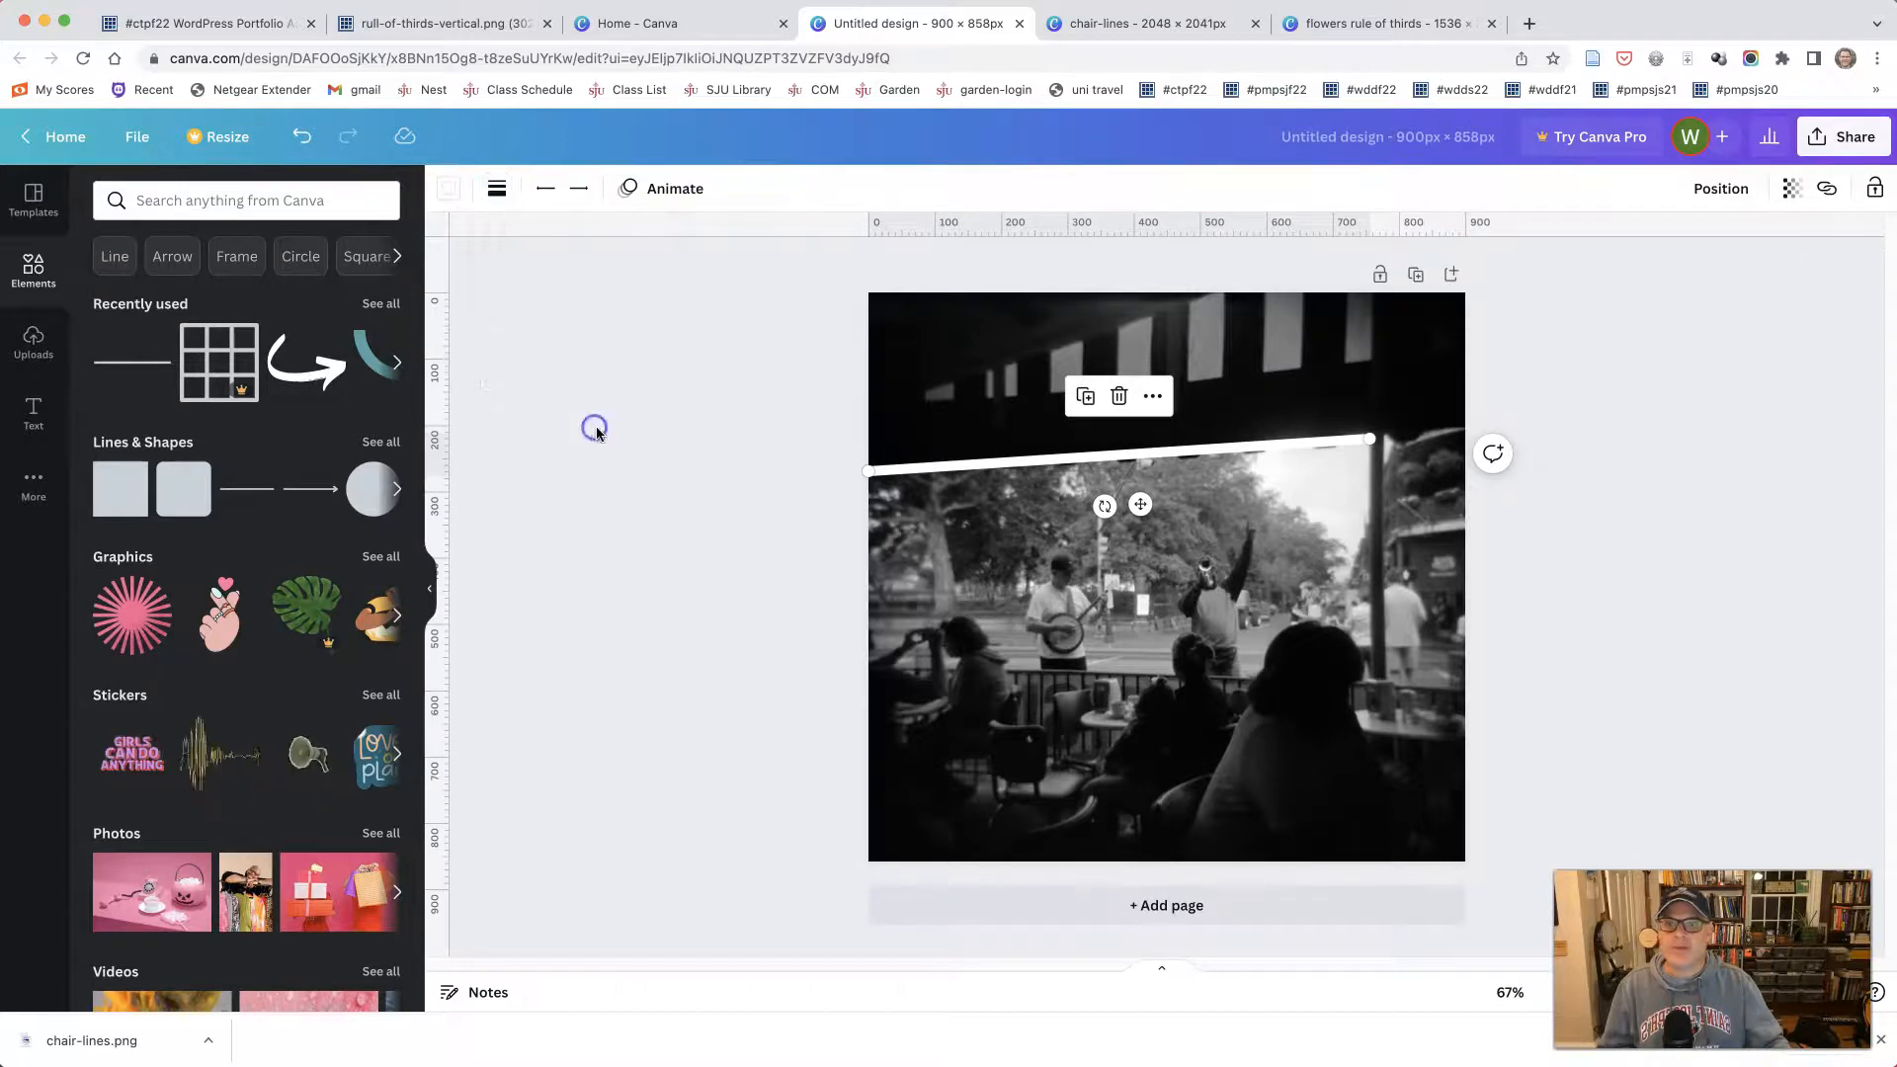
click(1795, 190)
drag(1791, 274, 1722, 273)
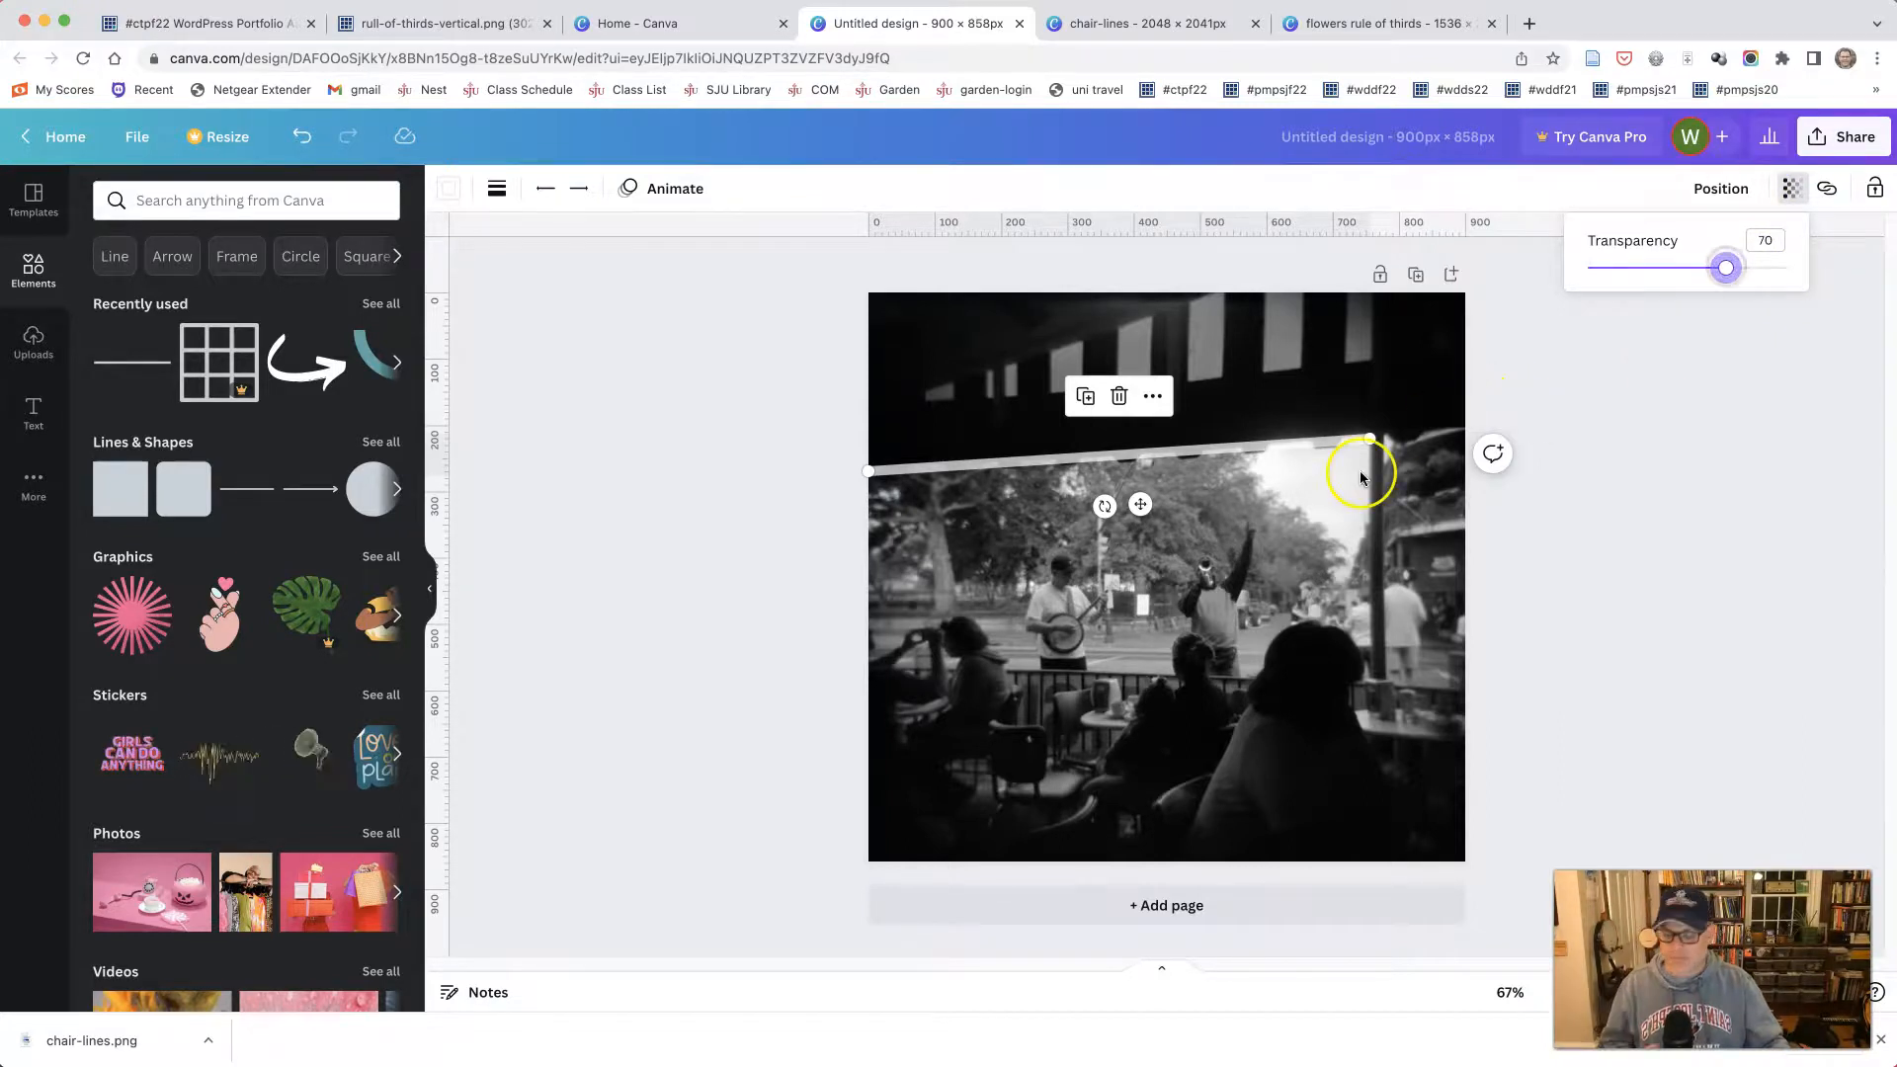
- Duplicate the awning line and run the copy vertically down the post from the awning to the table level
key(super+d)
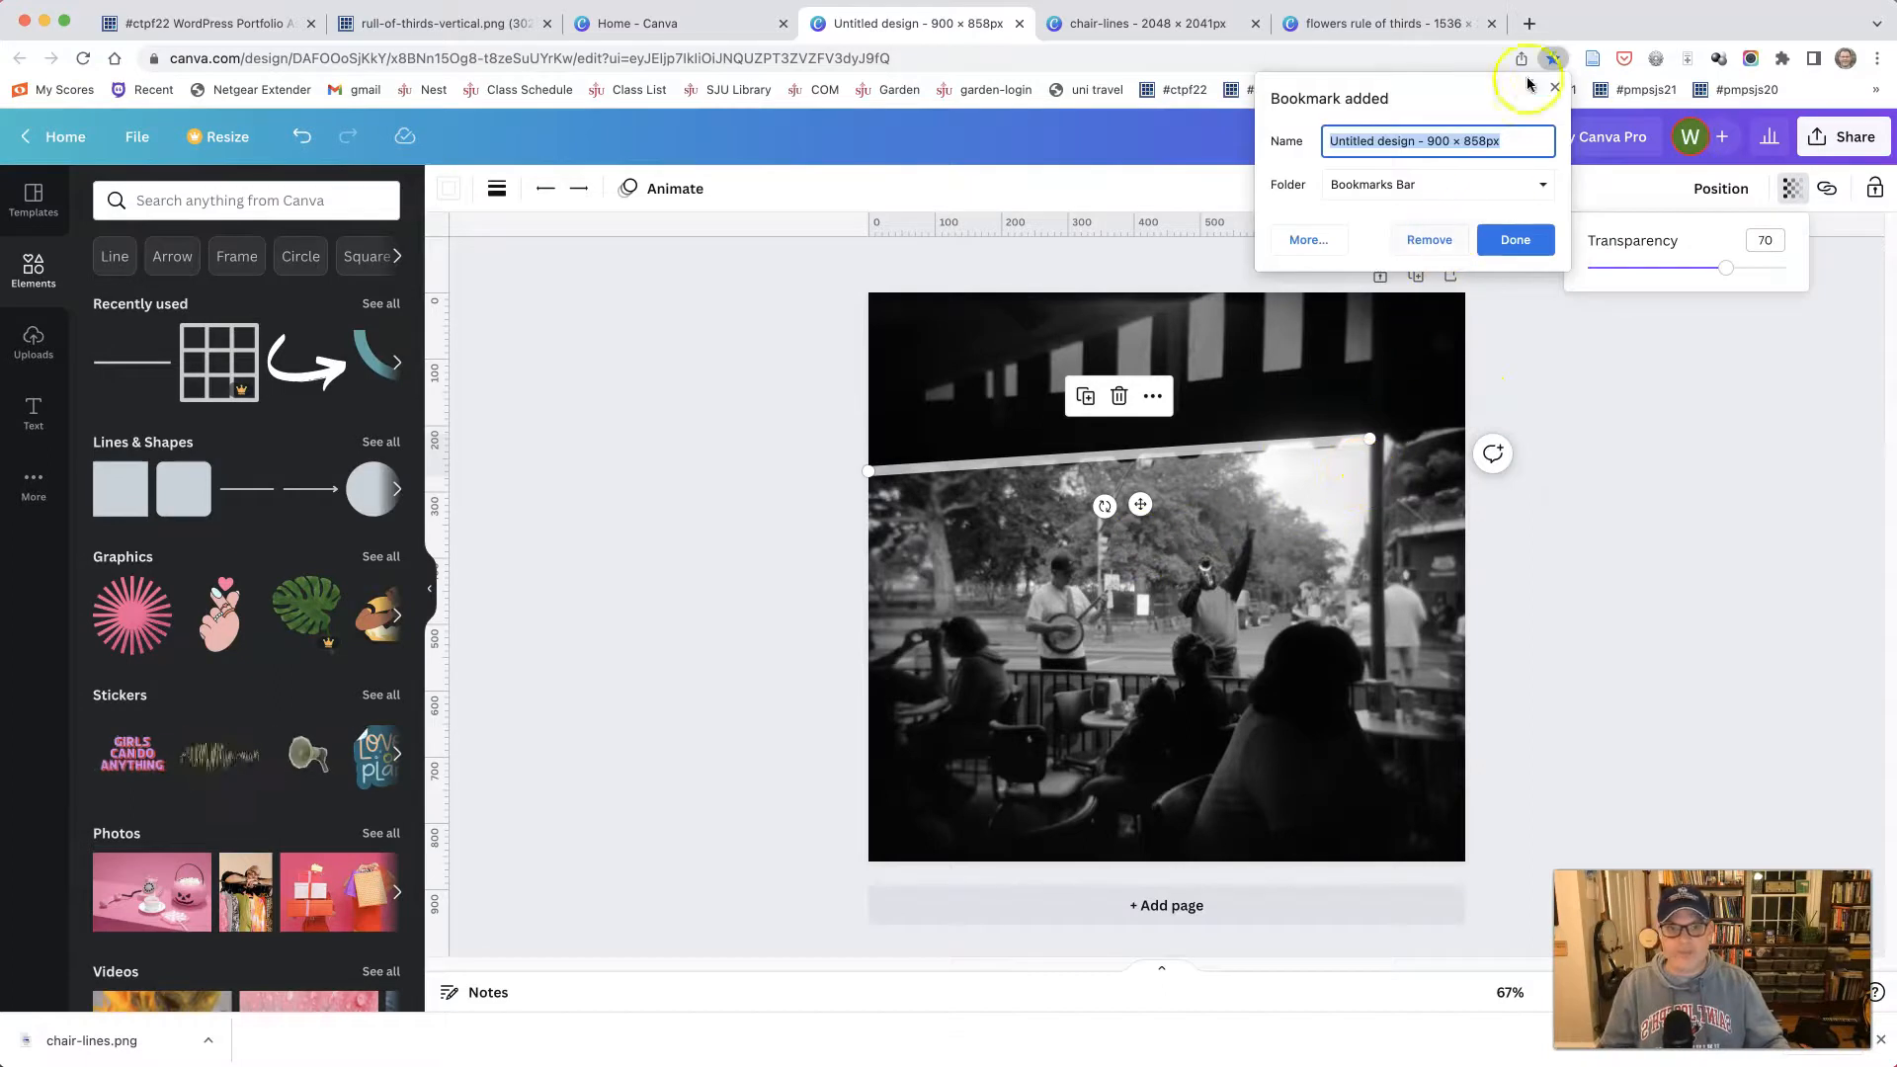
click(1555, 93)
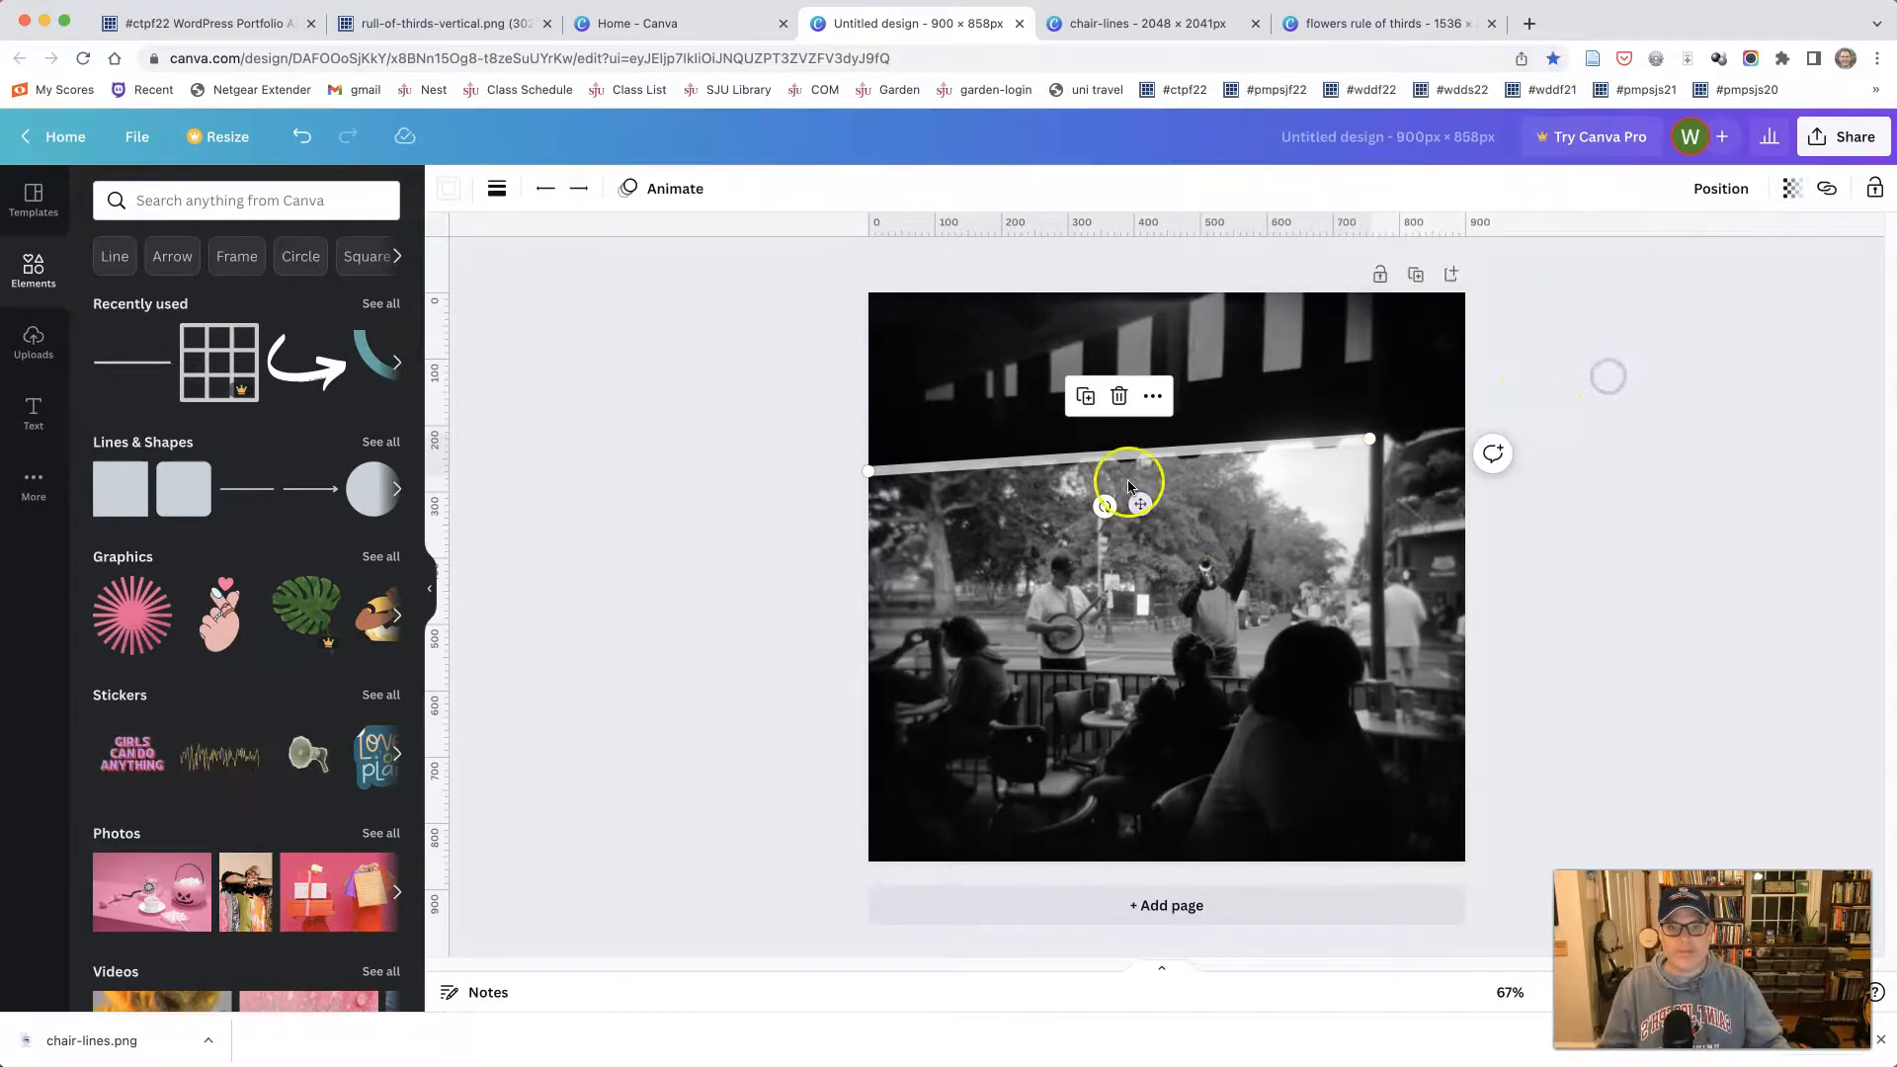
drag(1124, 468, 1145, 471)
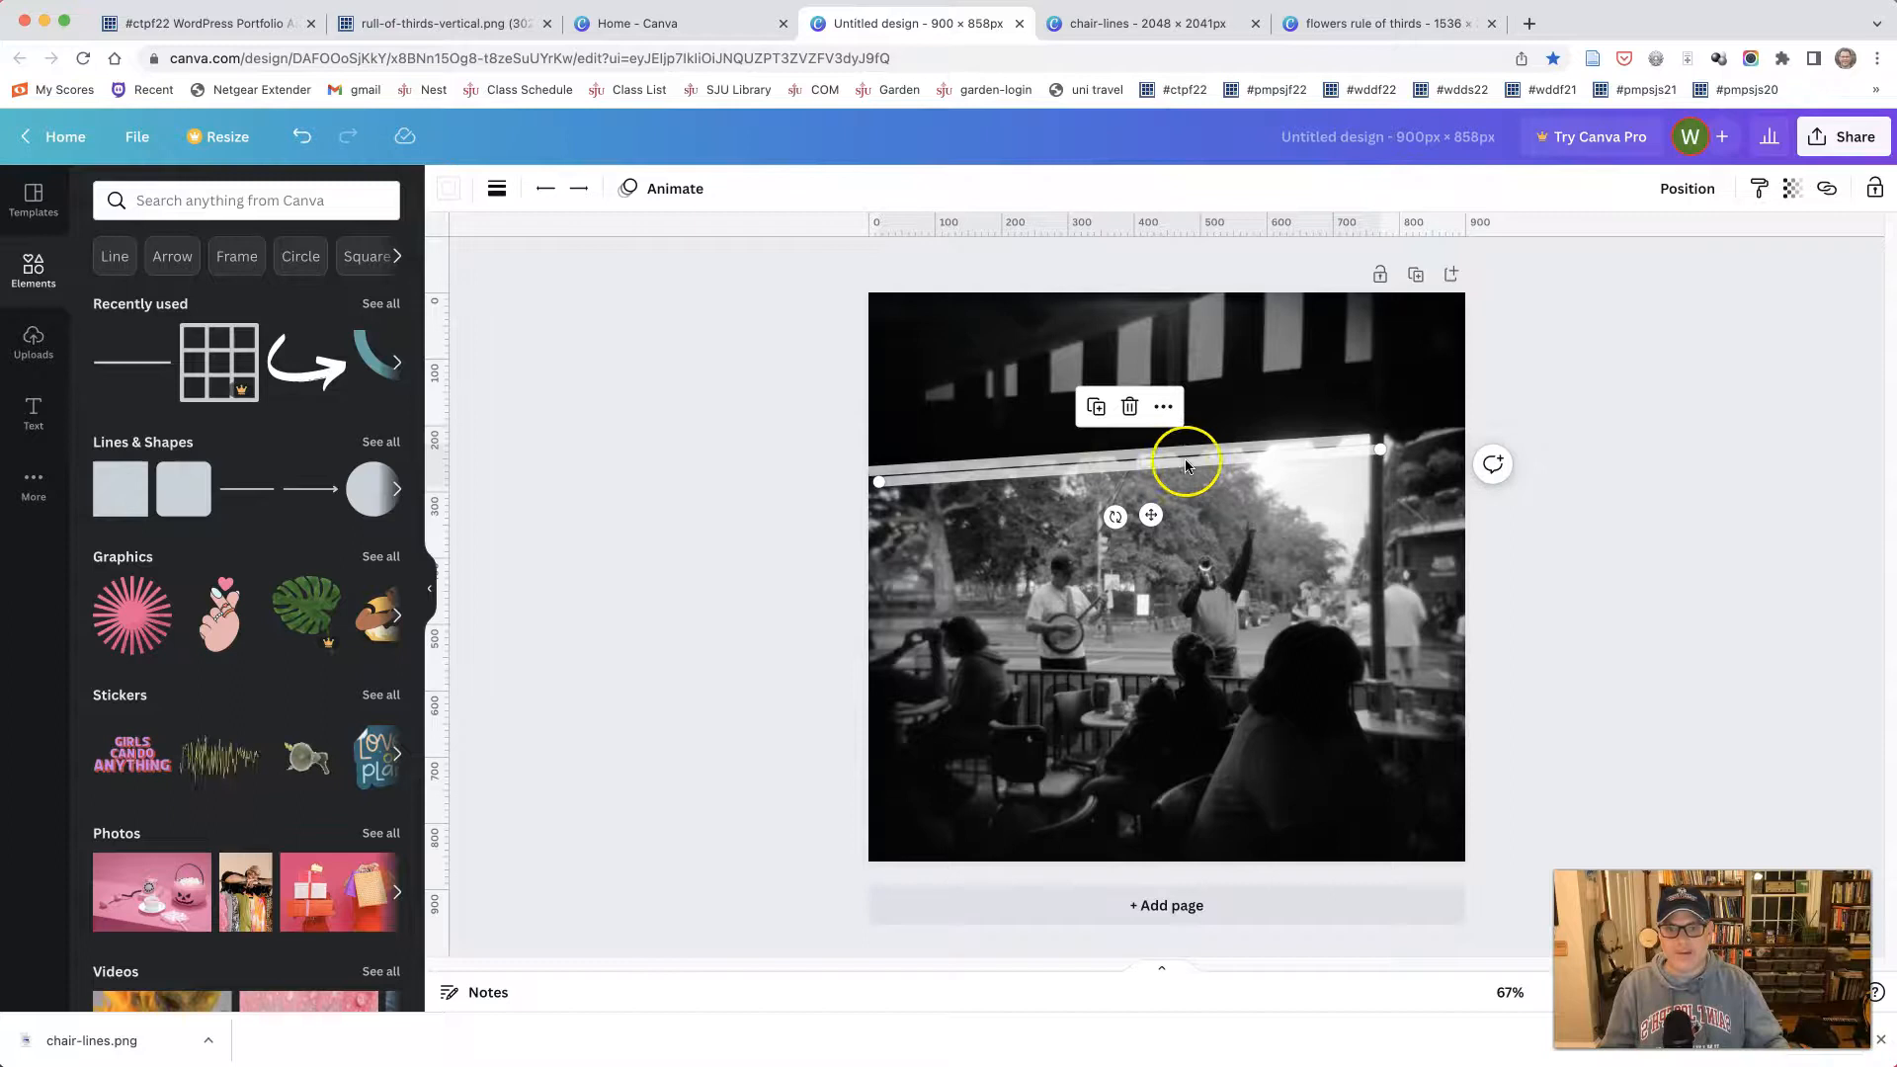
drag(879, 481, 1384, 676)
click(1372, 482)
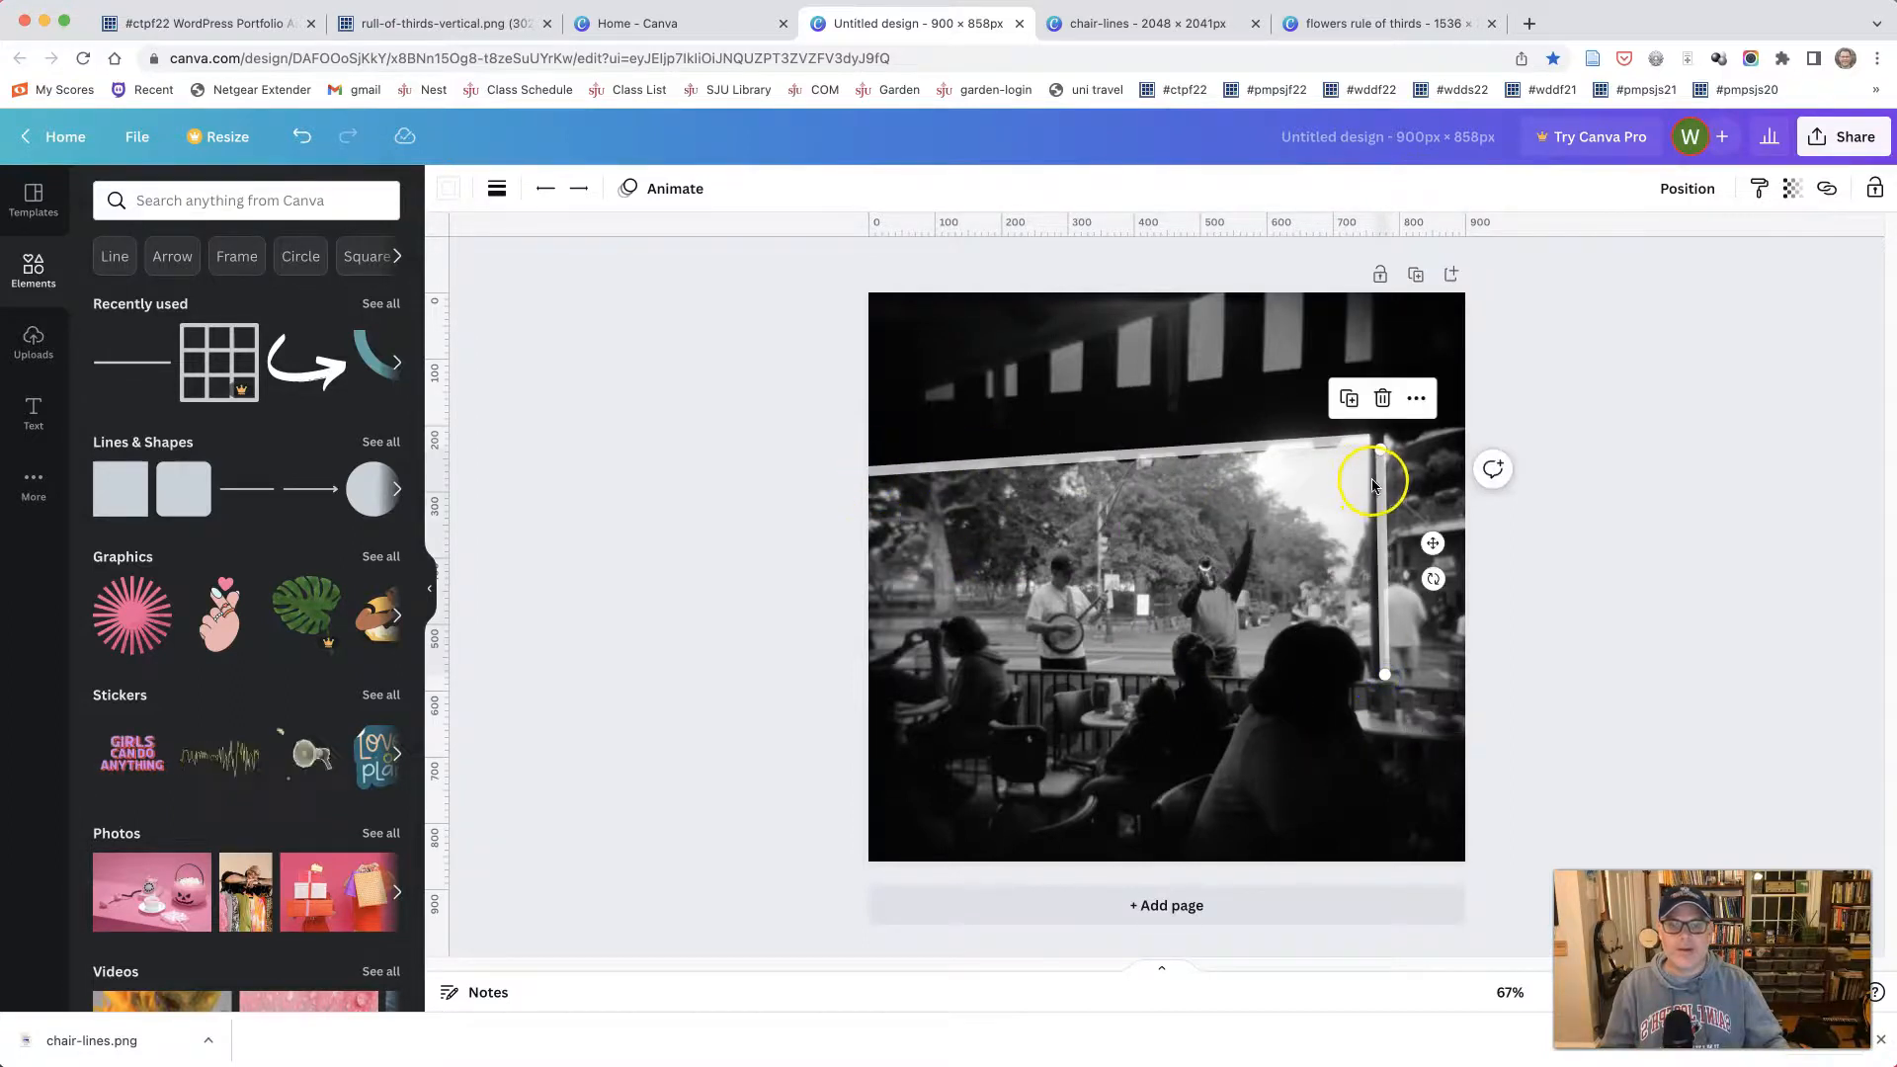
mouse_move(1379, 499)
mouse_down()
mouse_move(1374, 483)
mouse_move(1379, 506)
mouse_up()
drag(1379, 657, 1376, 701)
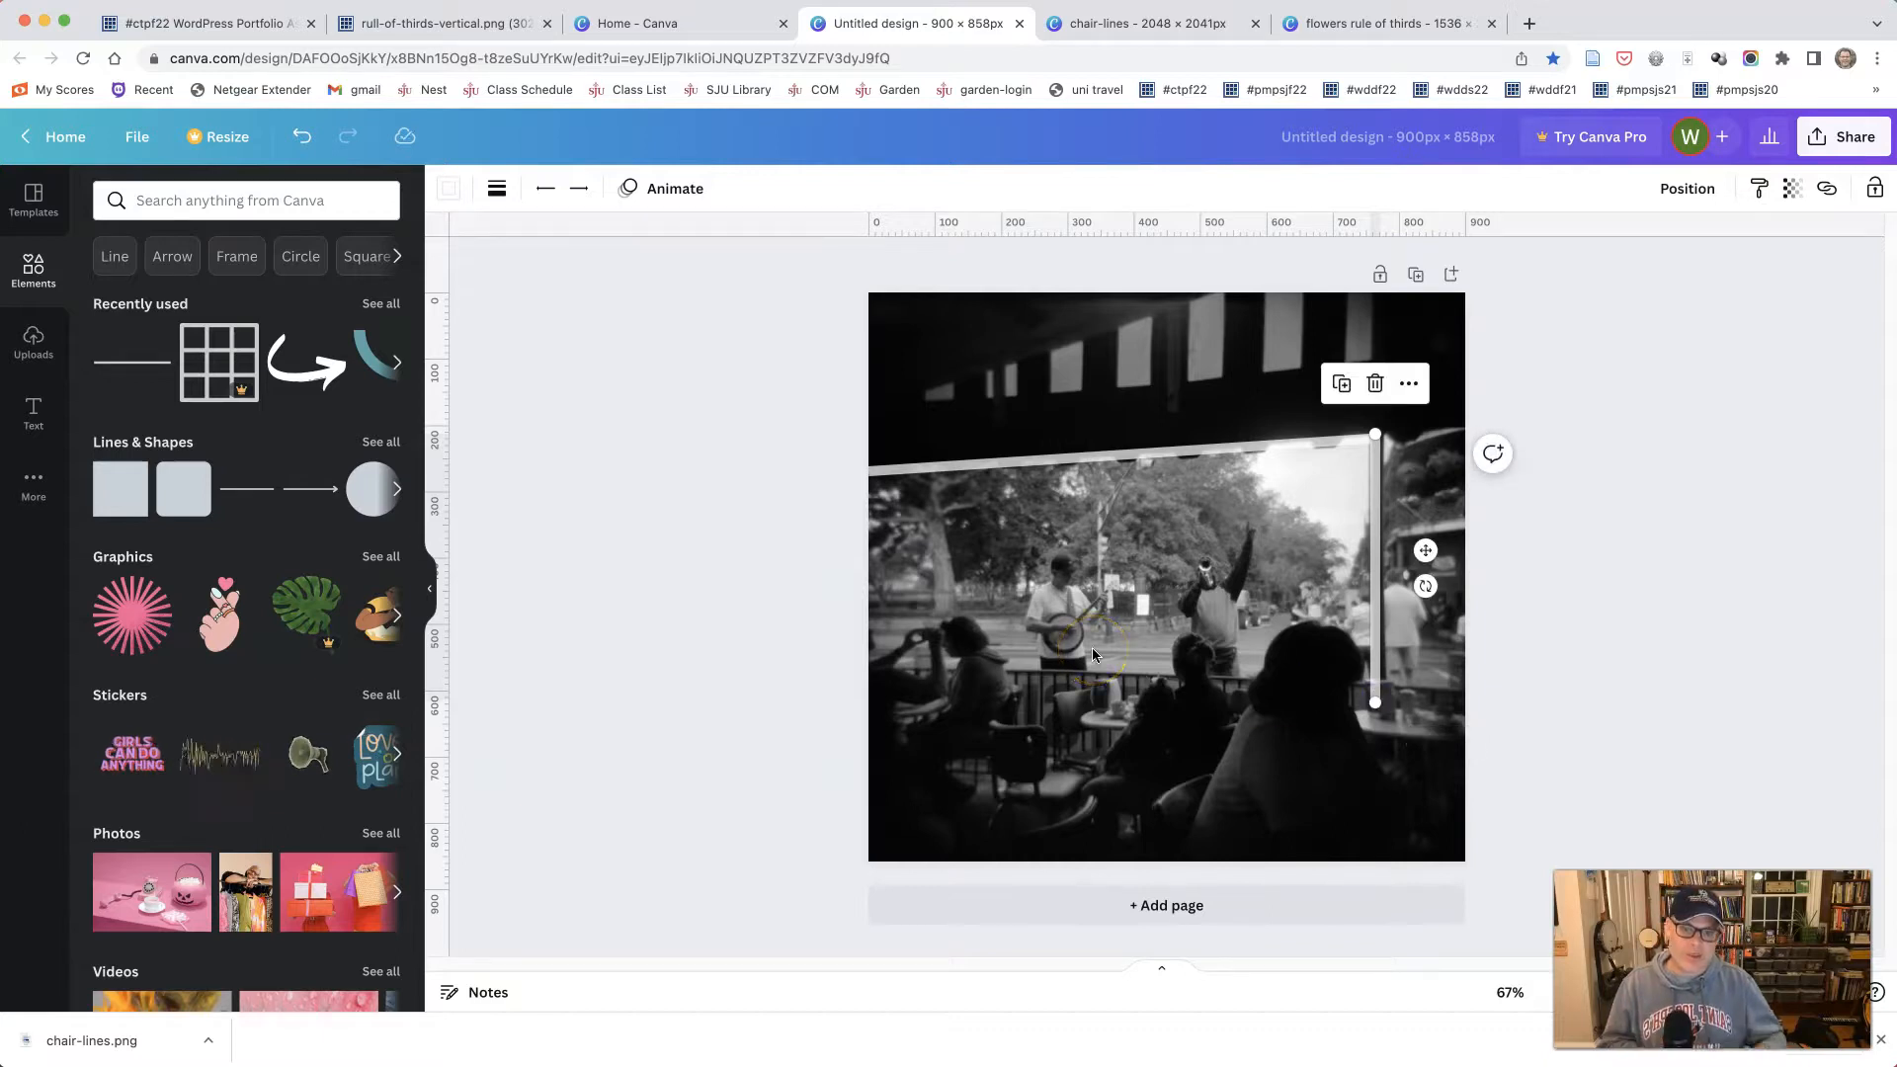